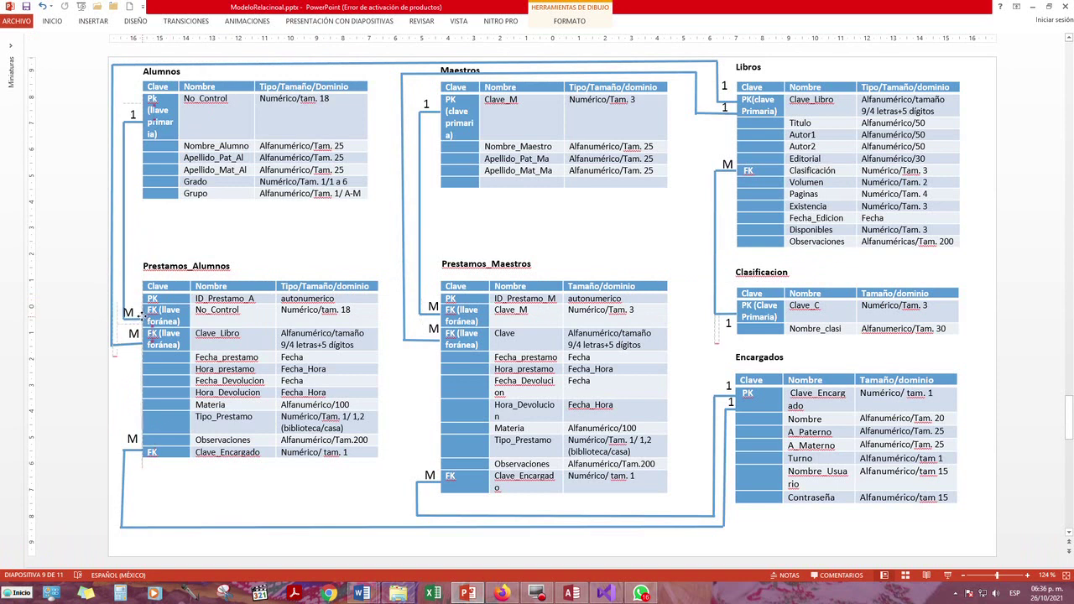
# Examine the No_Control and Clave_Libro key fields and their data types in the Alumnos and Prestamos_Alumnos tables
pyautogui.click(169, 341)
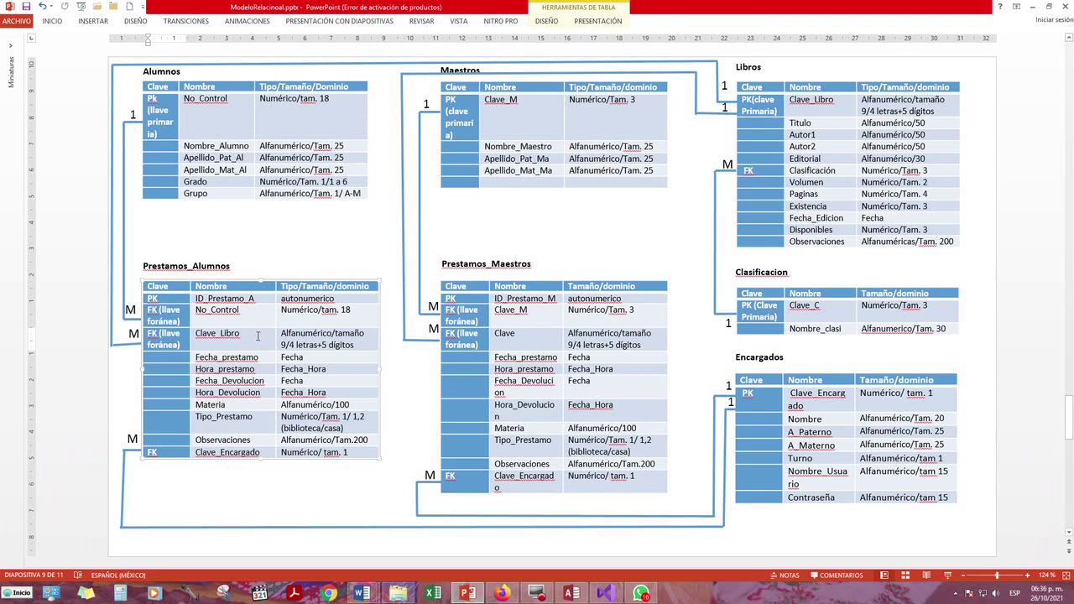
pyautogui.click(216, 104)
pyautogui.click(300, 105)
pyautogui.click(218, 313)
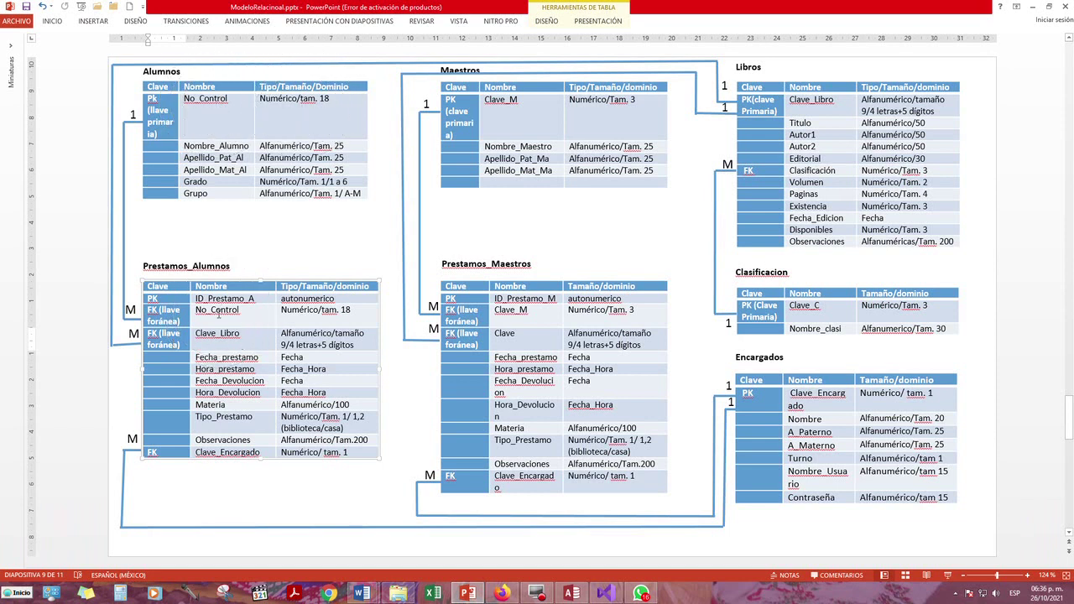
pyautogui.click(310, 315)
# Switch to Access and save the new table under the name Alumnos
pyautogui.moveTo(572, 594)
pyautogui.click(572, 594)
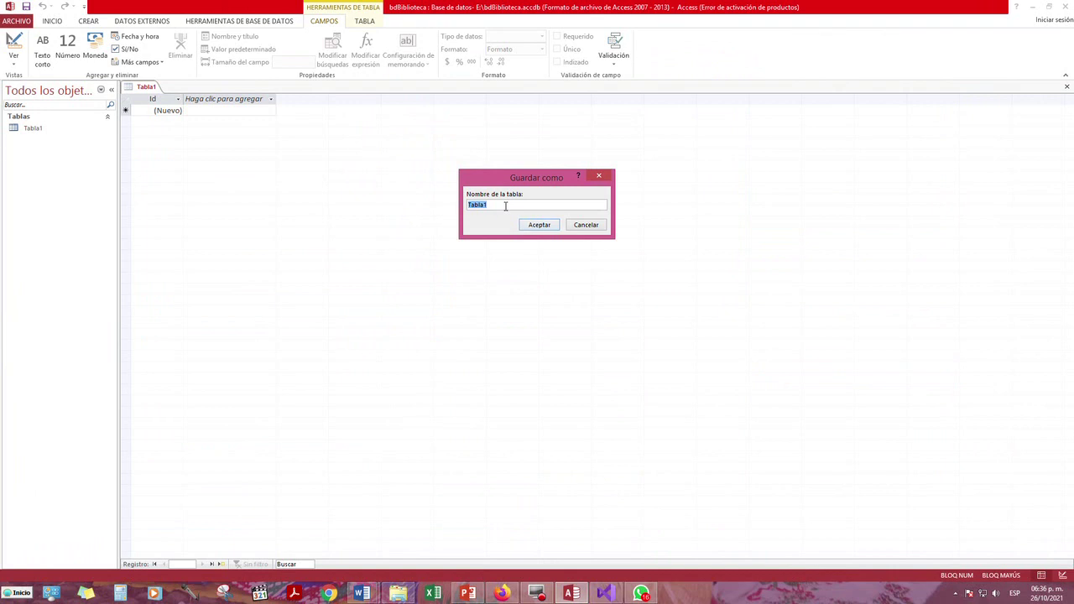
pyautogui.write('Alumnos')
pyautogui.click(465, 206)
pyautogui.press('Delete')
pyautogui.write('A')
pyautogui.click(538, 225)
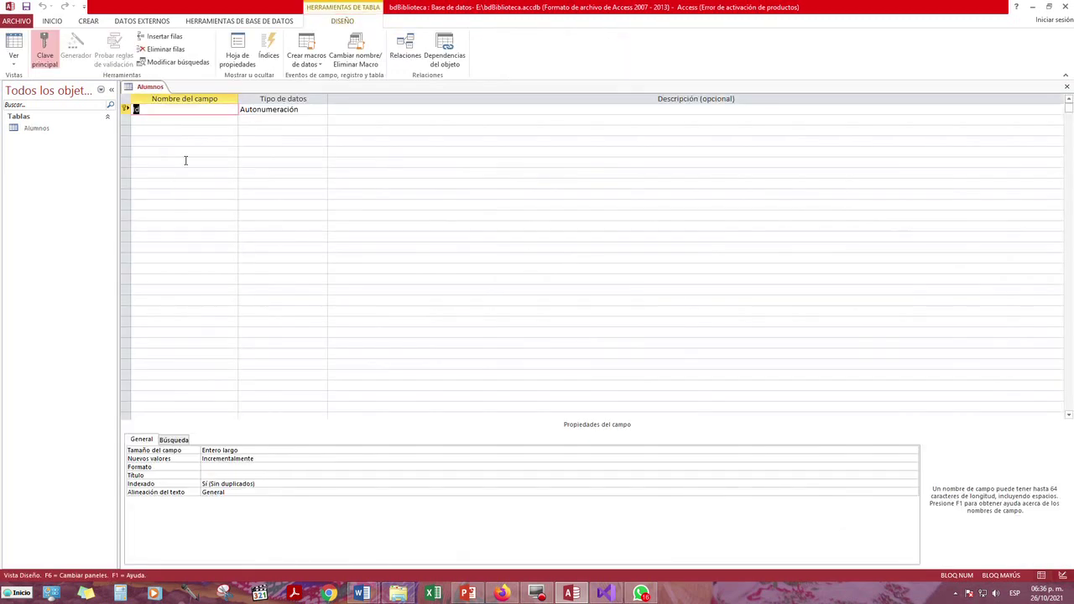
# Switch to the PowerPoint relational model and review the type, size and domain of Grado, Grupo and Tipo_Prestamo
pyautogui.click(150, 107)
pyautogui.click(200, 109)
pyautogui.click(485, 596)
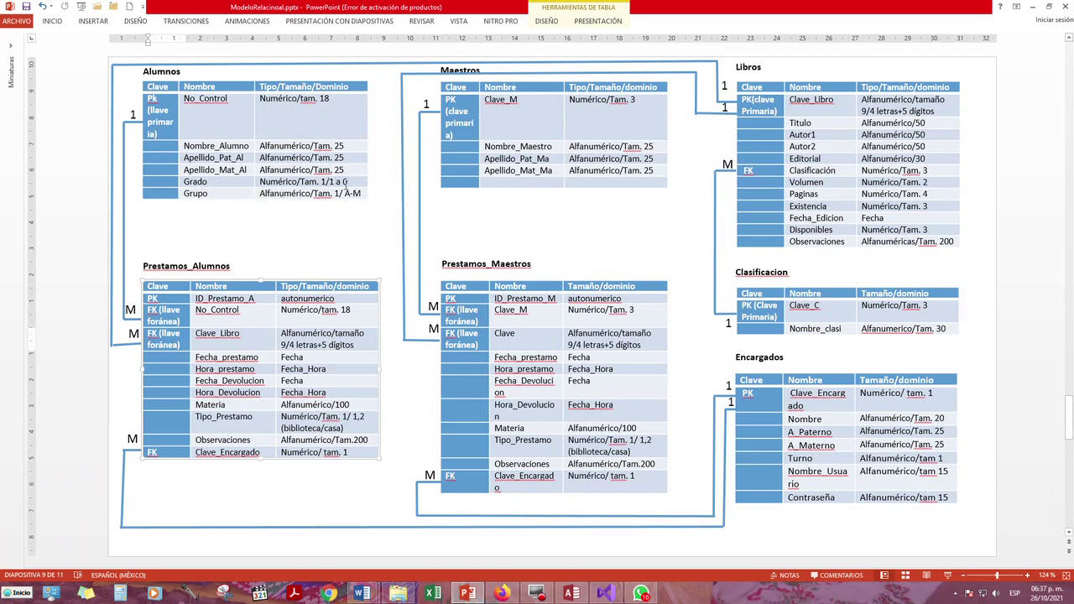
pyautogui.moveTo(348, 181); pyautogui.dragTo(333, 181)
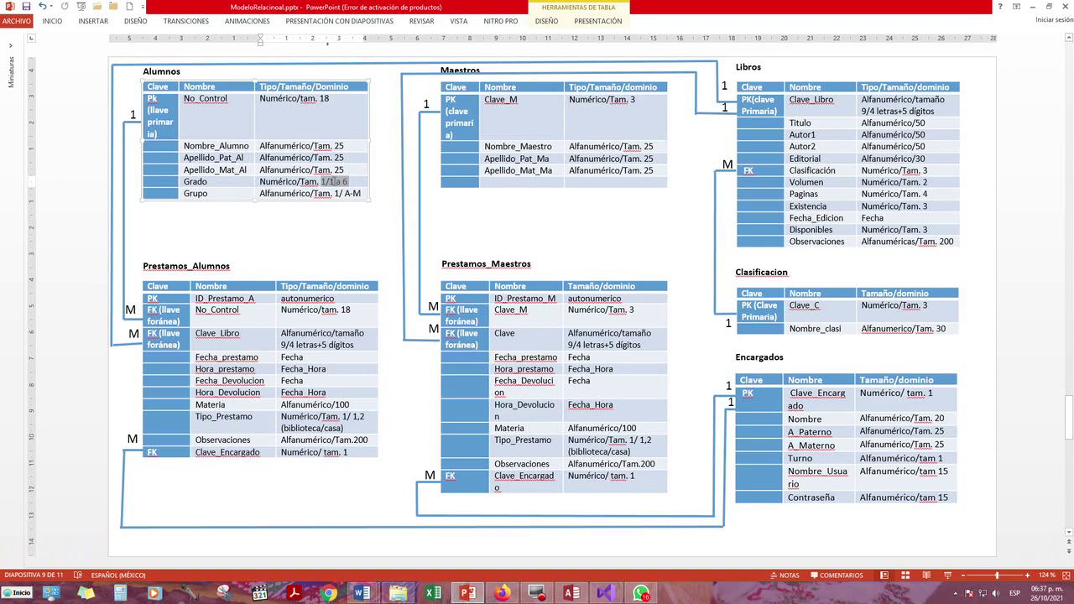
pyautogui.click(212, 181)
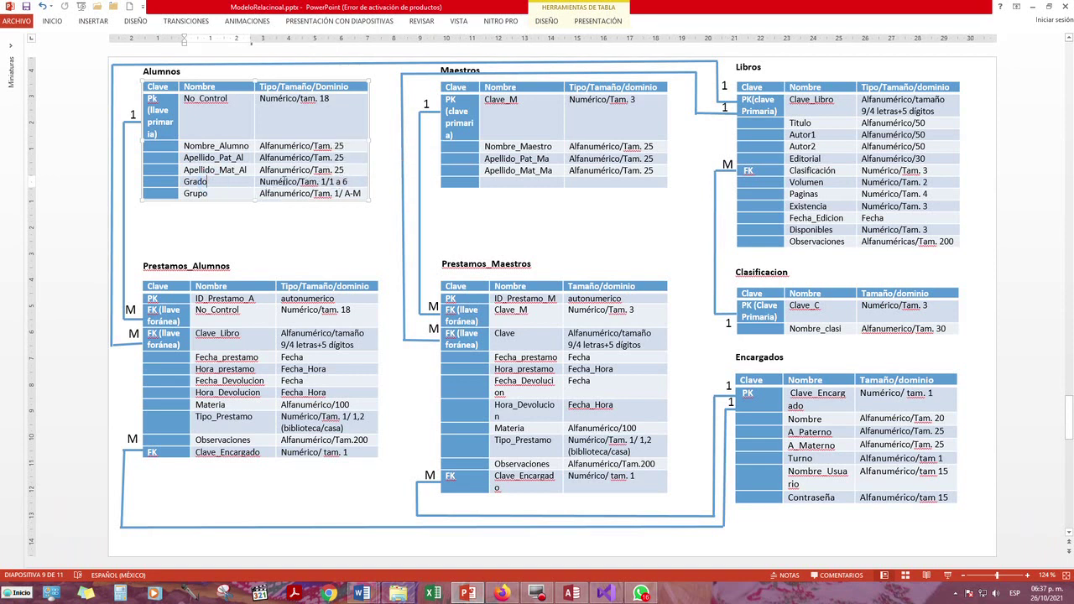
pyautogui.click(321, 182)
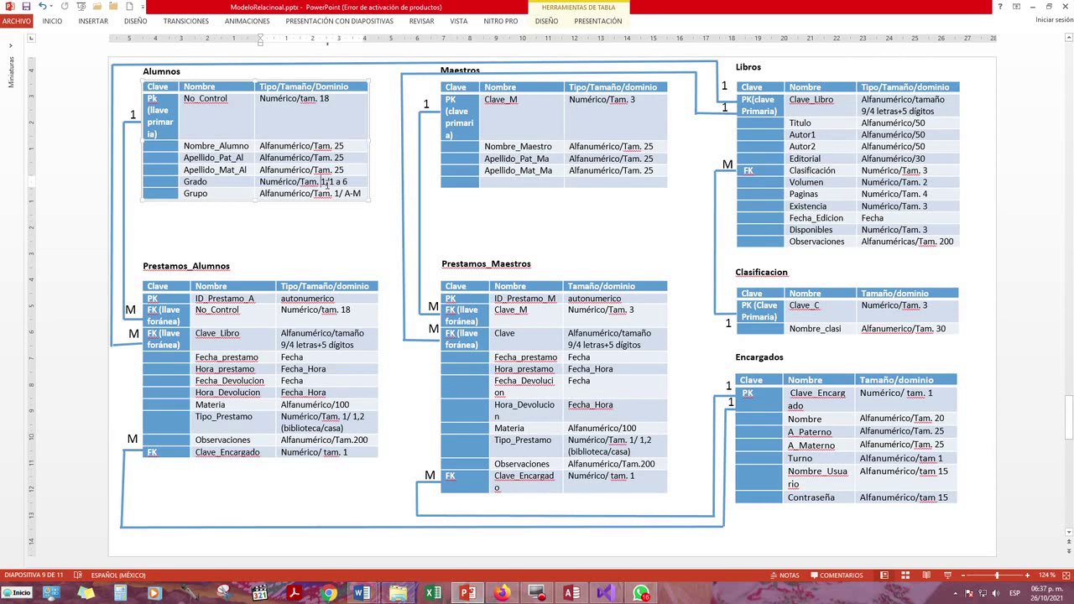
pyautogui.click(353, 183)
pyautogui.moveTo(352, 183); pyautogui.dragTo(321, 182)
pyautogui.click(349, 180)
pyautogui.moveTo(348, 194); pyautogui.dragTo(364, 195)
pyautogui.doubleClick(317, 429)
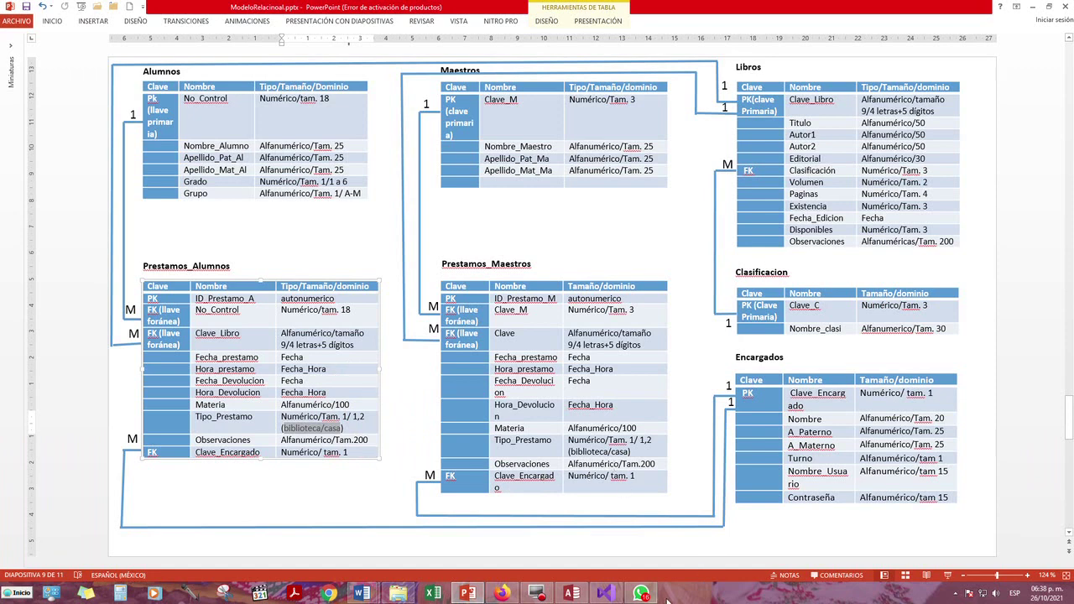
# Switch back to Access and rename the Alumnos table's Id primary key field as PKno_control
pyautogui.click(572, 593)
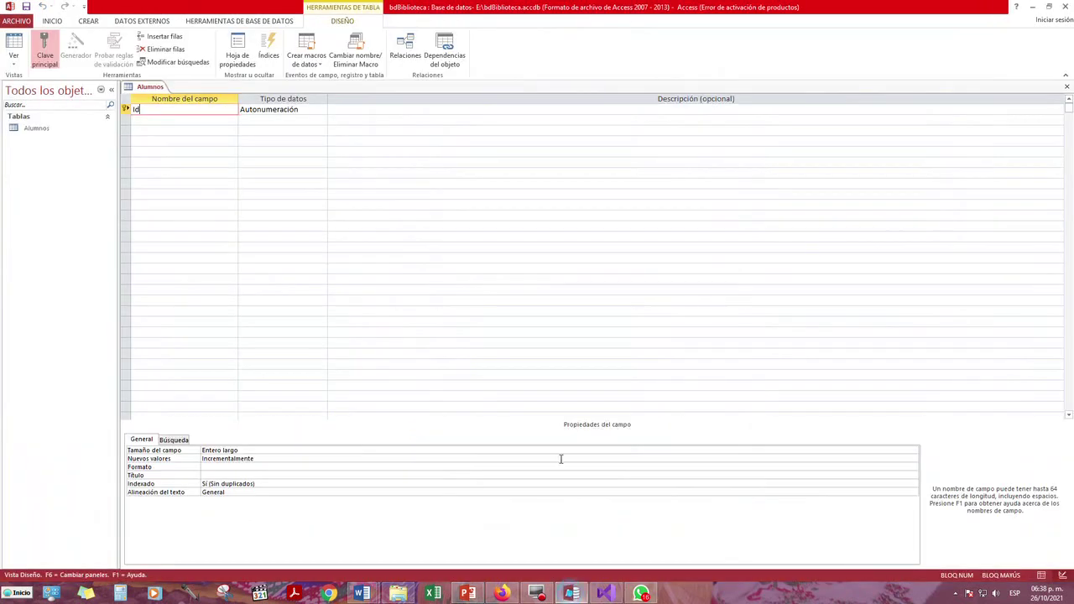
pyautogui.click(145, 108)
pyautogui.write('PK')
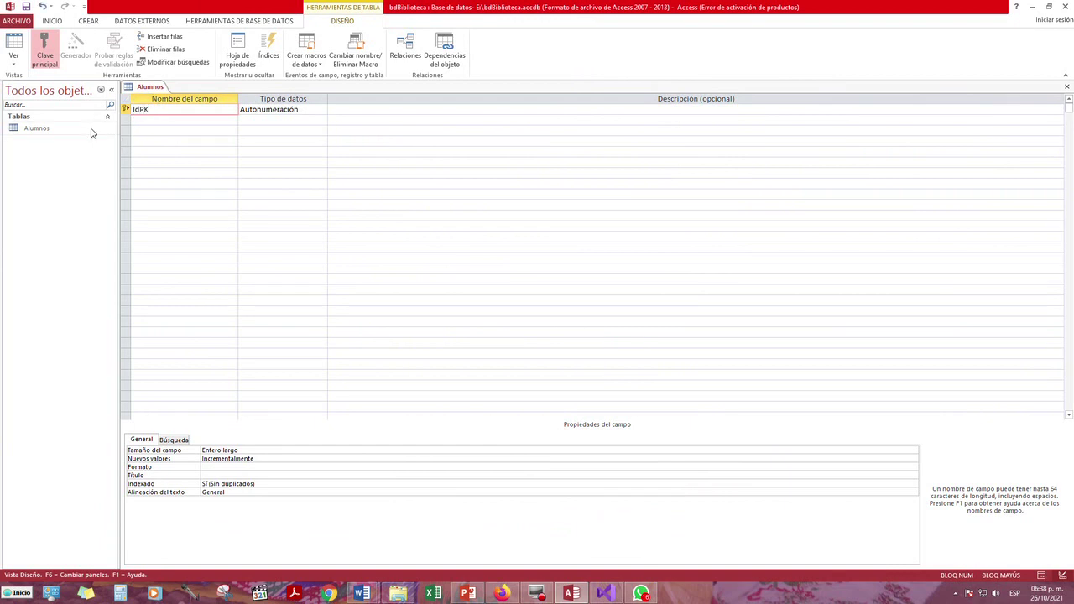
pyautogui.press('BackSpace')
pyautogui.press('BackSpace')
pyautogui.press('BackSpace')
pyautogui.press('BackSpace')
pyautogui.write('PK')
pyautogui.write('no_control')
# Set the PKno_control field's data type to Número with the field size Entero largo
pyautogui.click(316, 110)
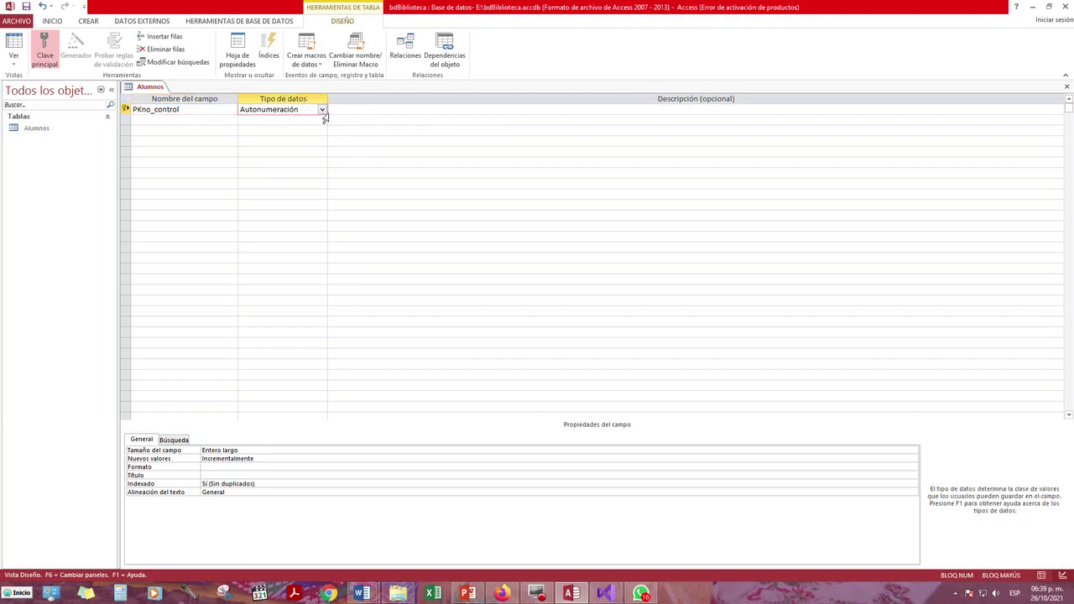
pyautogui.click(322, 110)
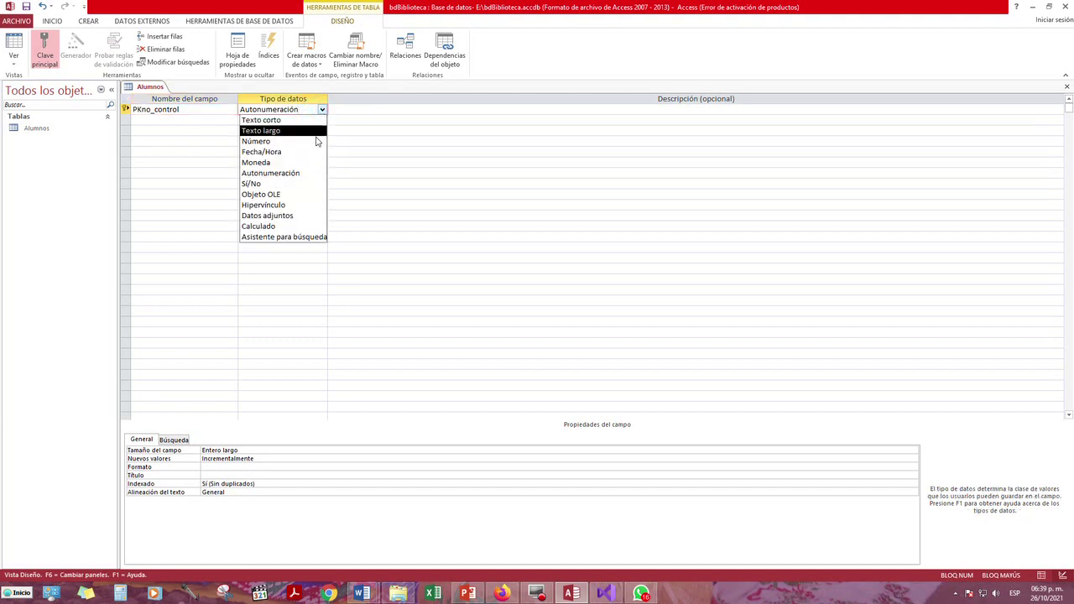
pyautogui.click(261, 142)
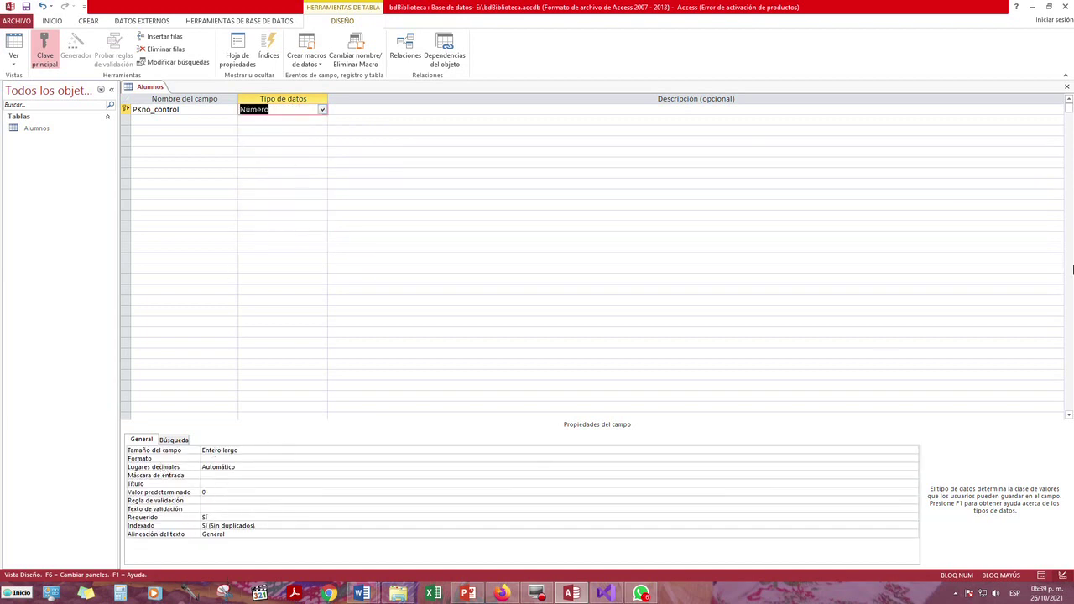
pyautogui.click(237, 449)
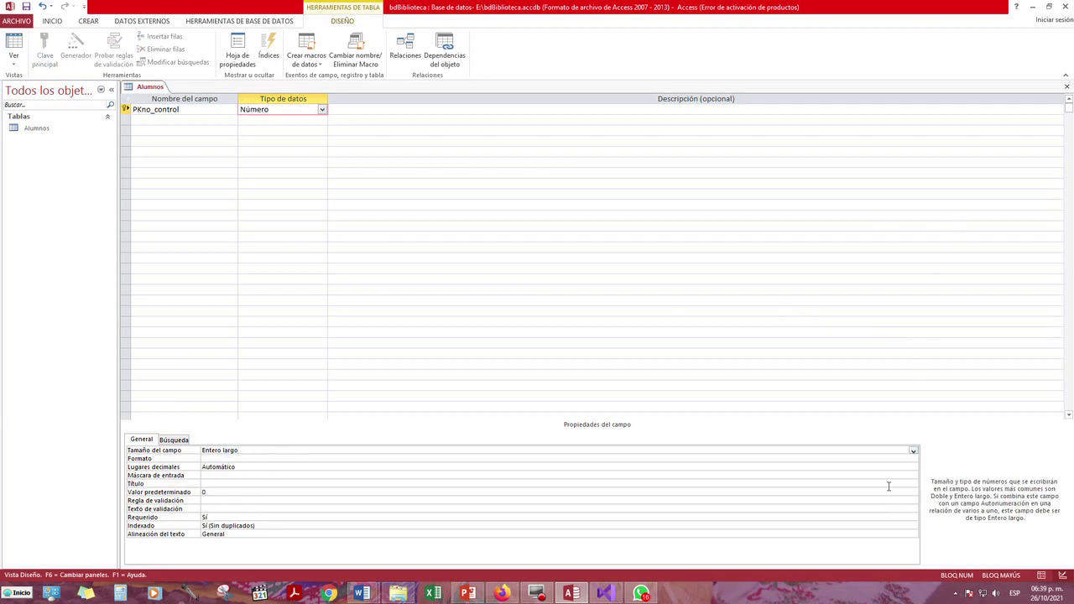
pyautogui.press('ctrl')
pyautogui.click(275, 107)
pyautogui.press('ctrl')
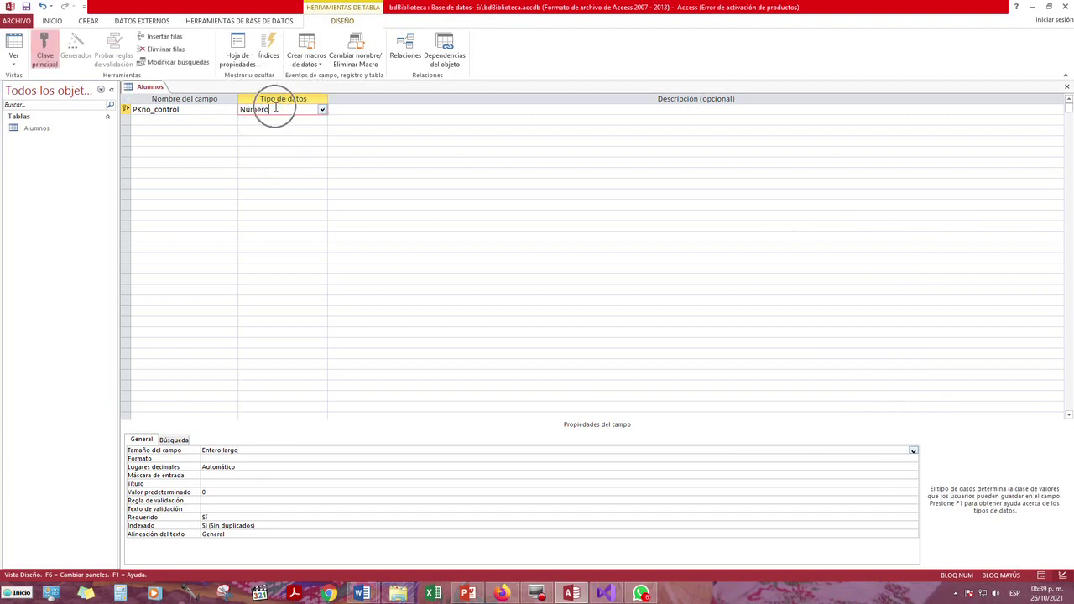
pyautogui.click(258, 451)
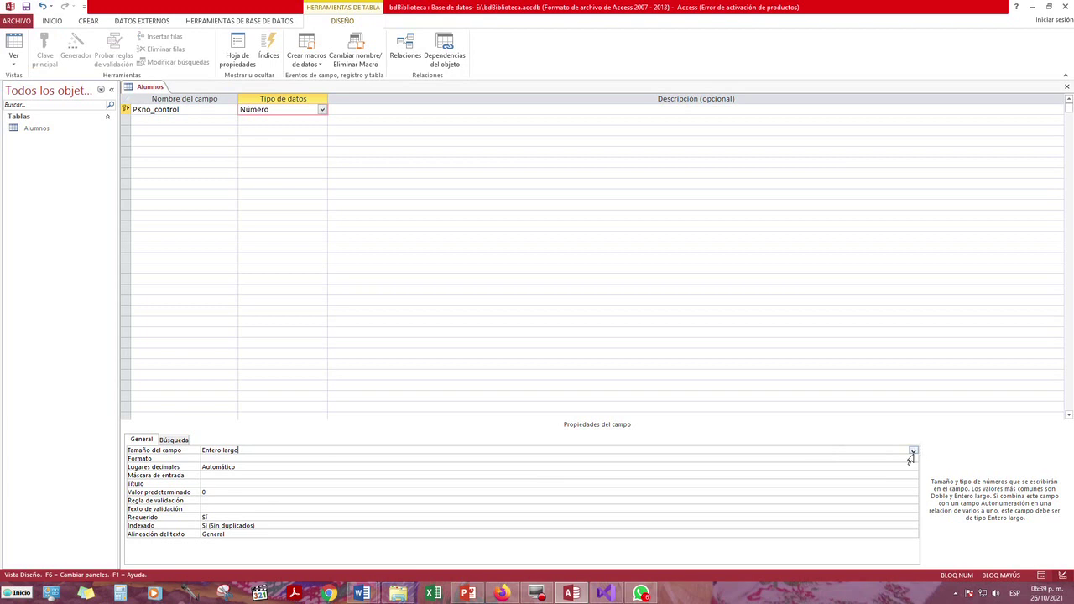
pyautogui.click(914, 453)
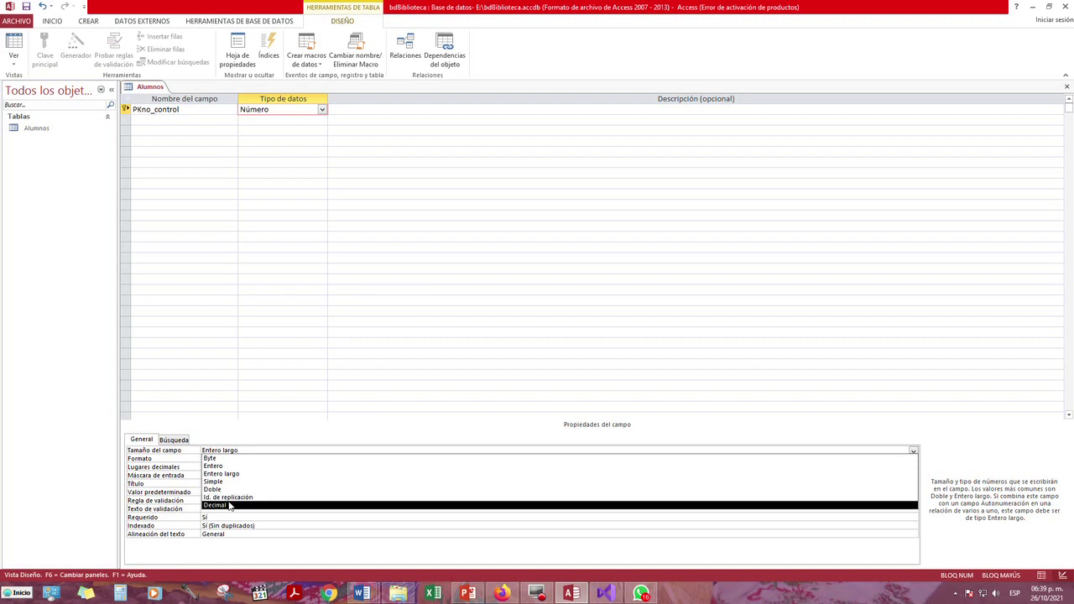
pyautogui.click(223, 475)
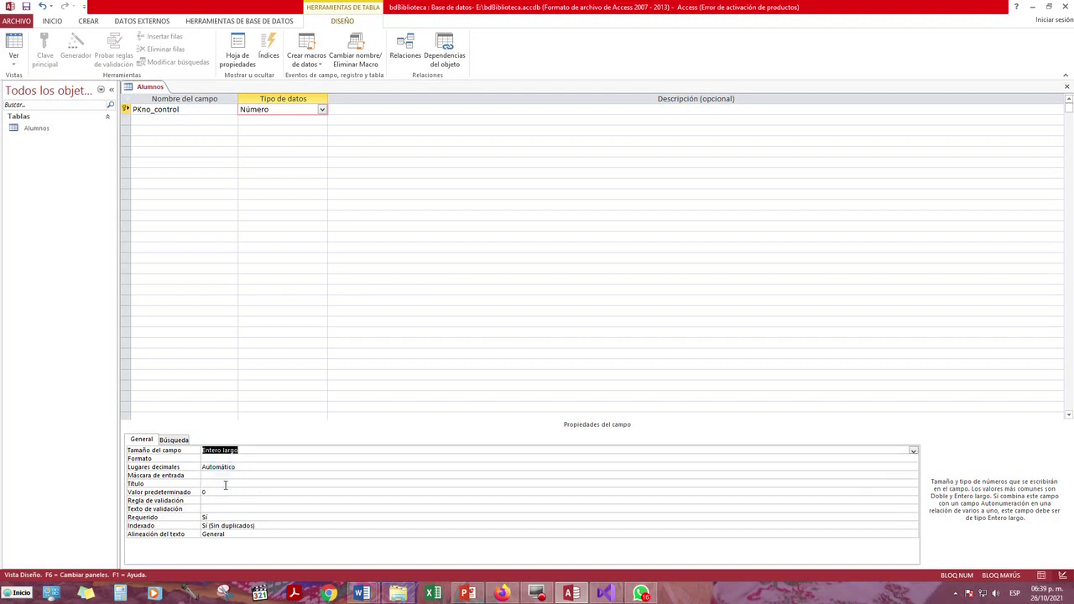
pyautogui.click(258, 458)
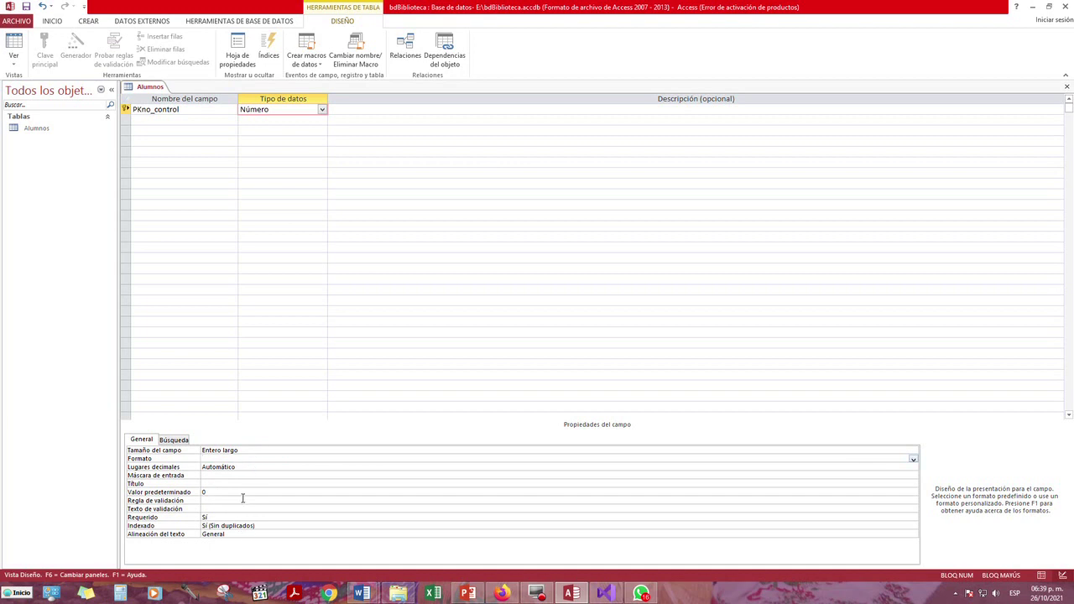
# Add a nombre_alumno field below PKno_control with the data type Texto corto
pyautogui.click(184, 121)
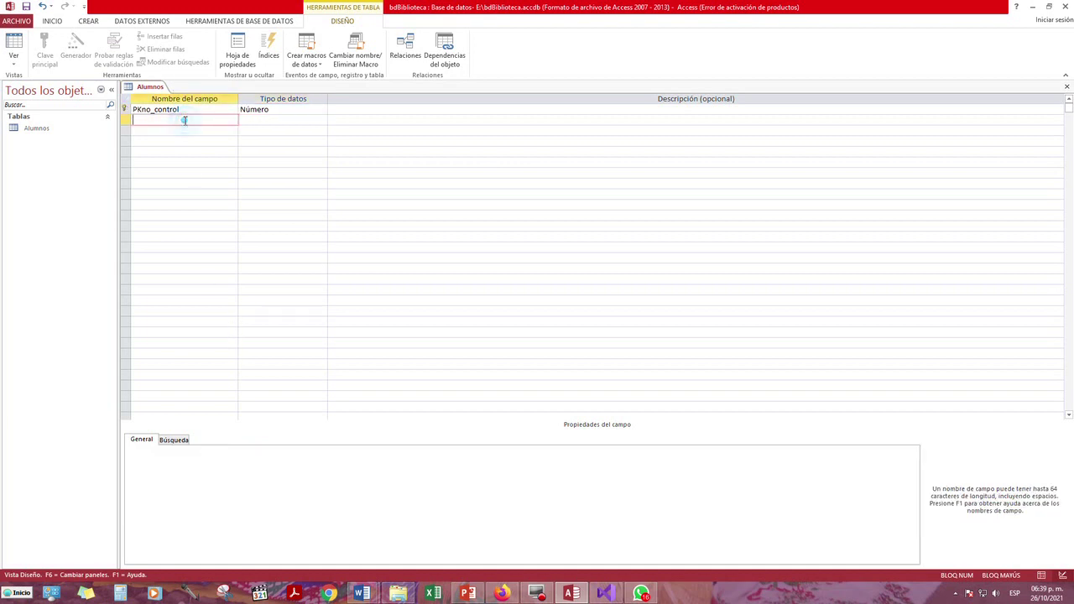
pyautogui.write('nombre')
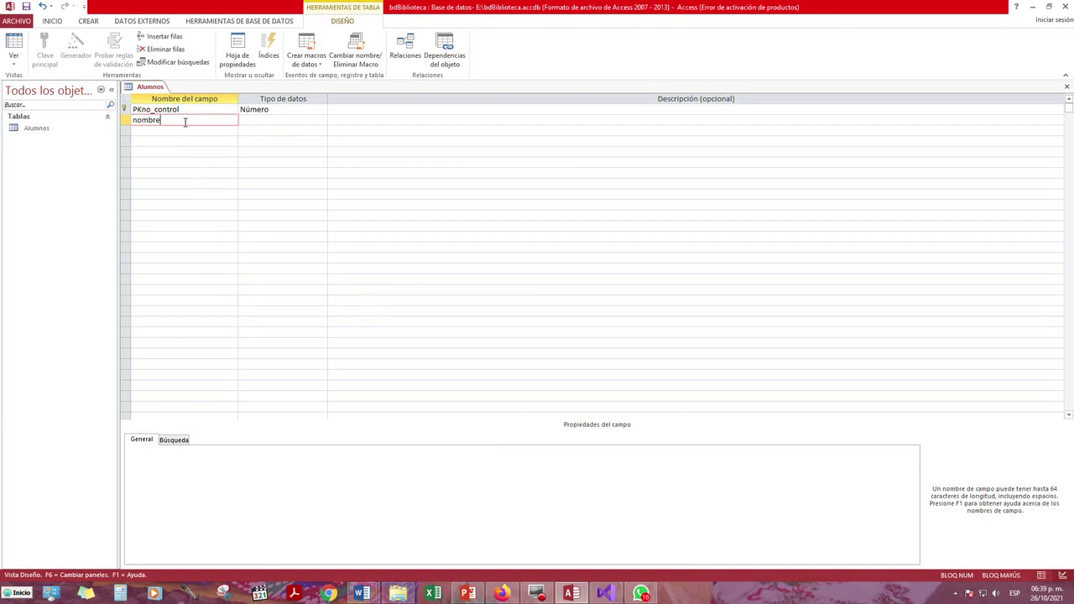
pyautogui.write('_alumno')
pyautogui.press('Tab')
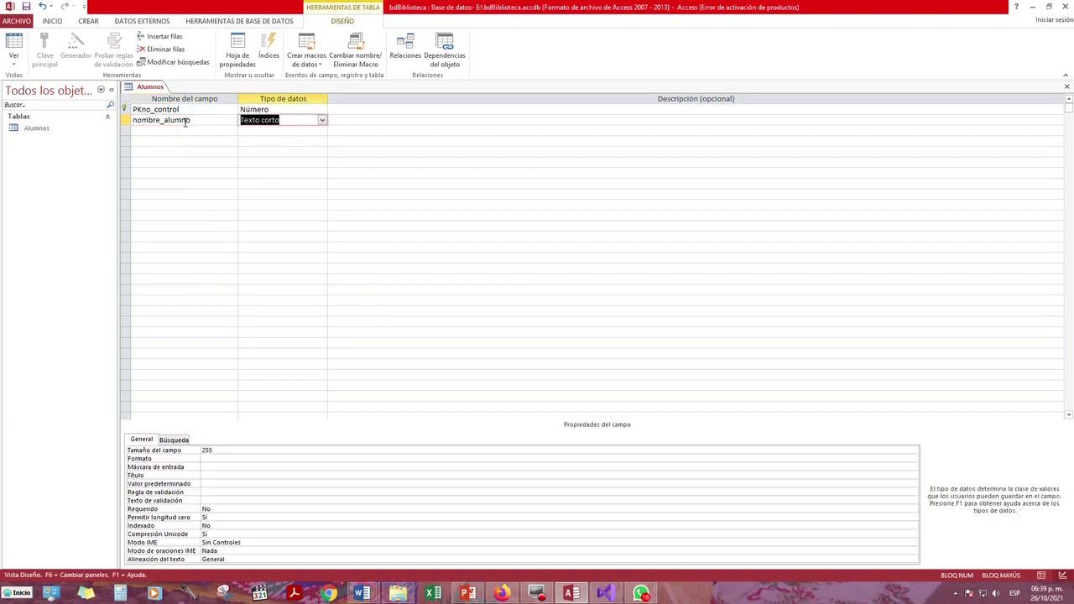
pyautogui.click(229, 451)
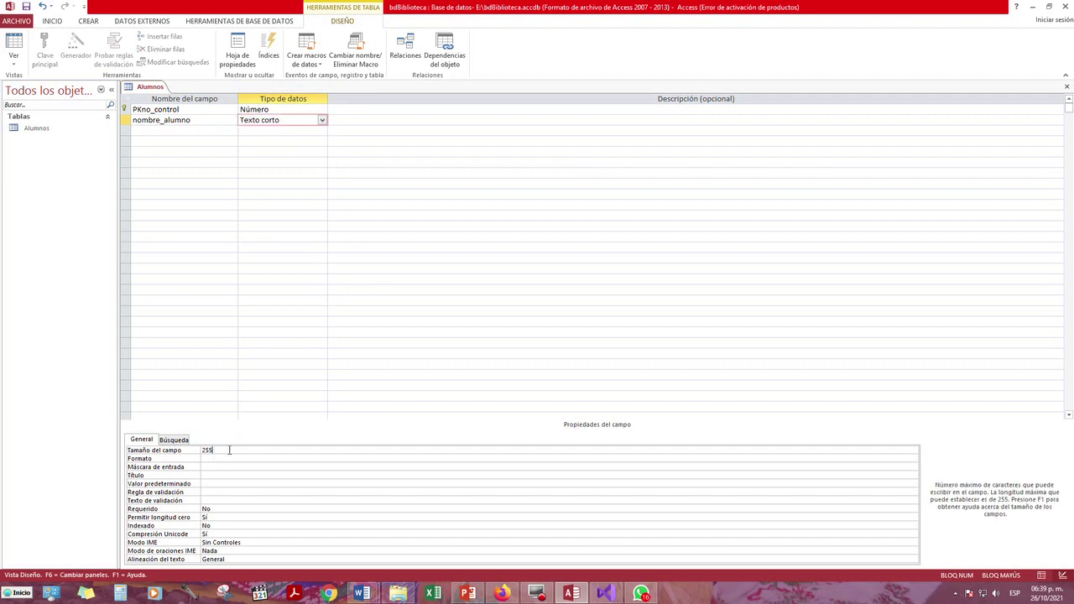
pyautogui.click(322, 121)
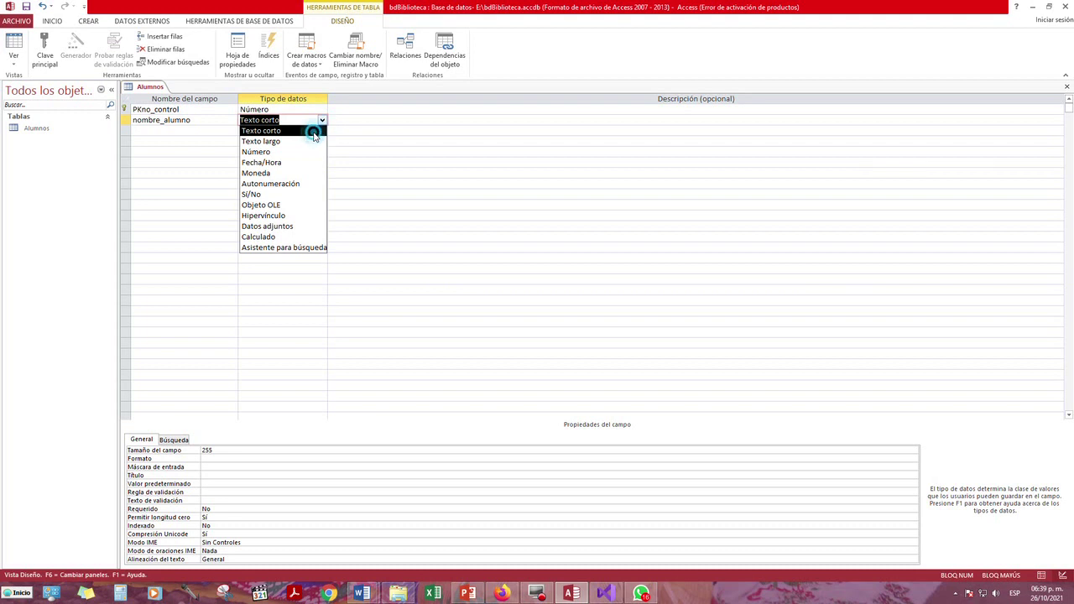
pyautogui.click(312, 132)
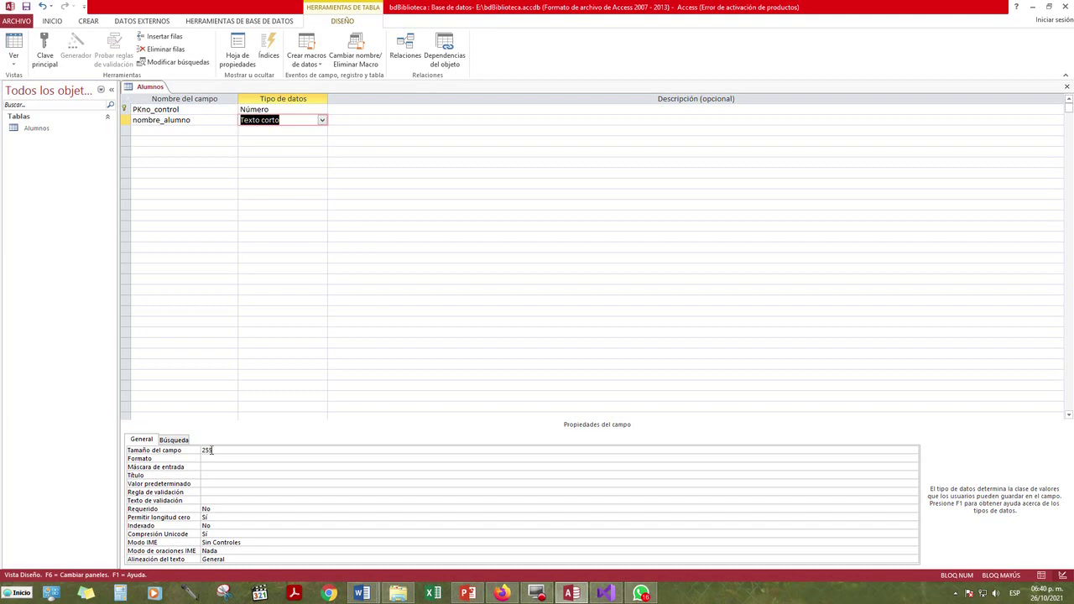
pyautogui.press('BackSpace')
pyautogui.click(212, 450)
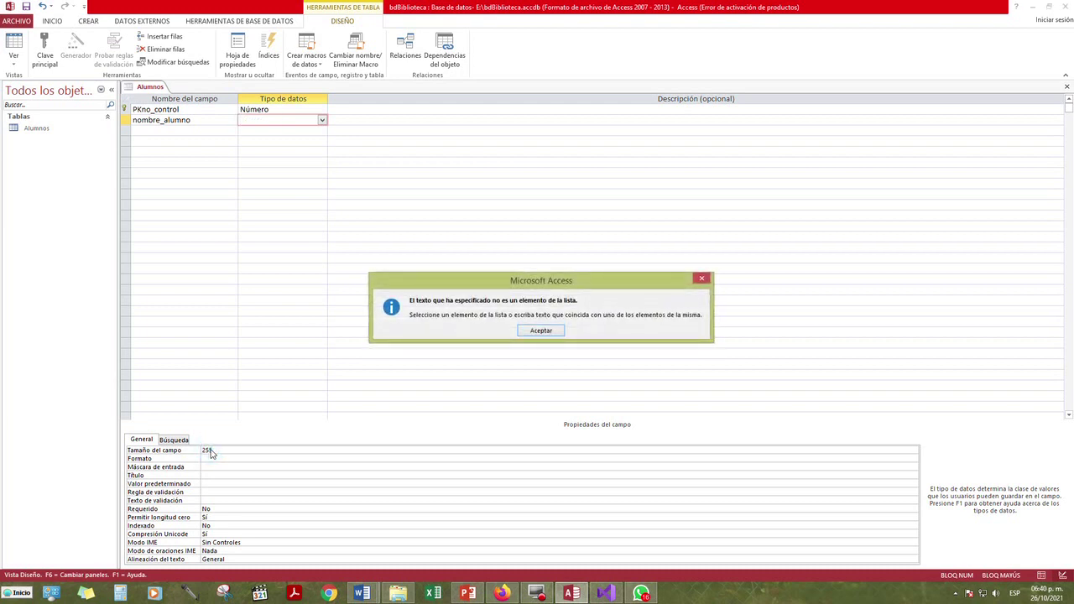
pyautogui.click(554, 332)
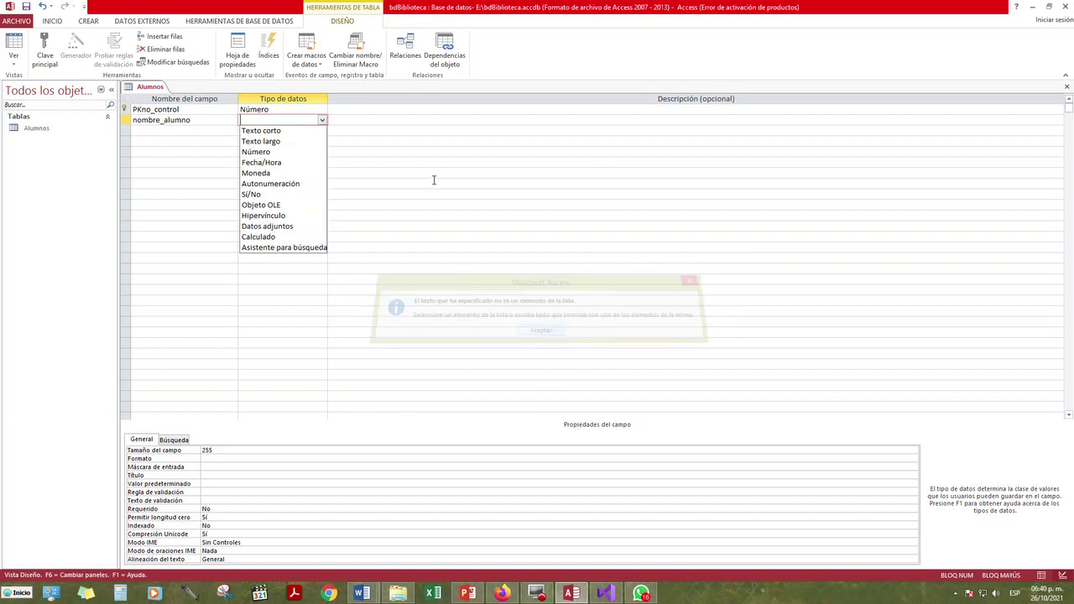
pyautogui.click(280, 131)
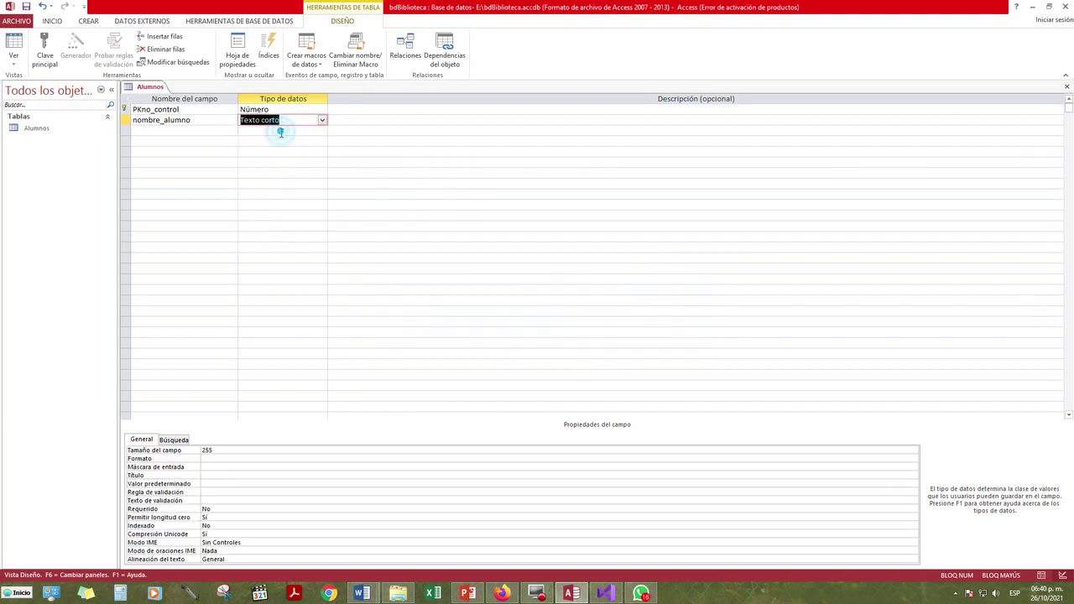
# Set the field size of nombre_alumno to 25
pyautogui.click(221, 452)
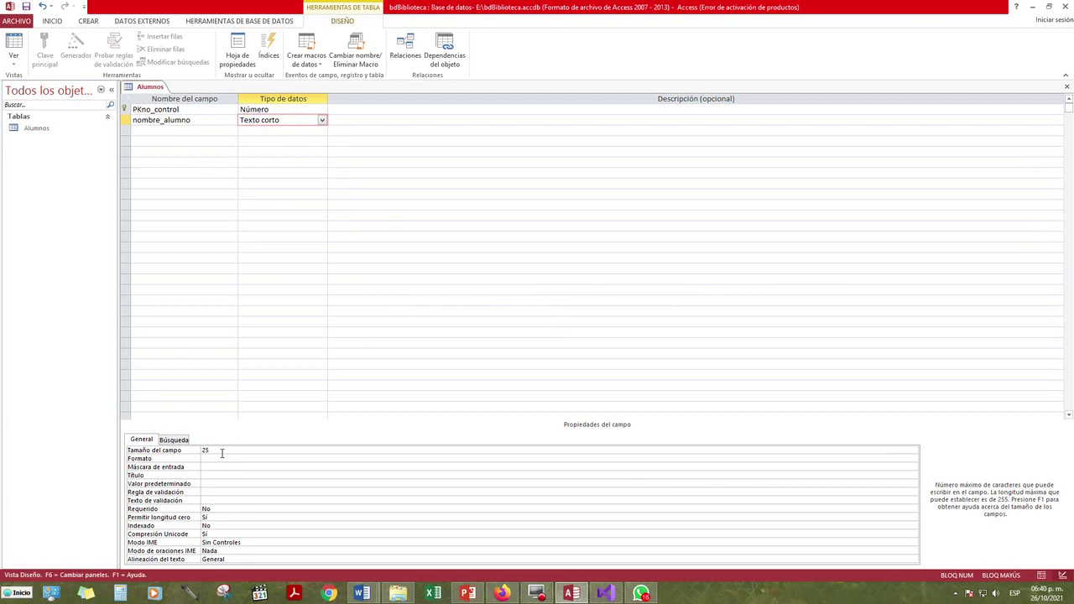
pyautogui.click(221, 453)
pyautogui.click(222, 452)
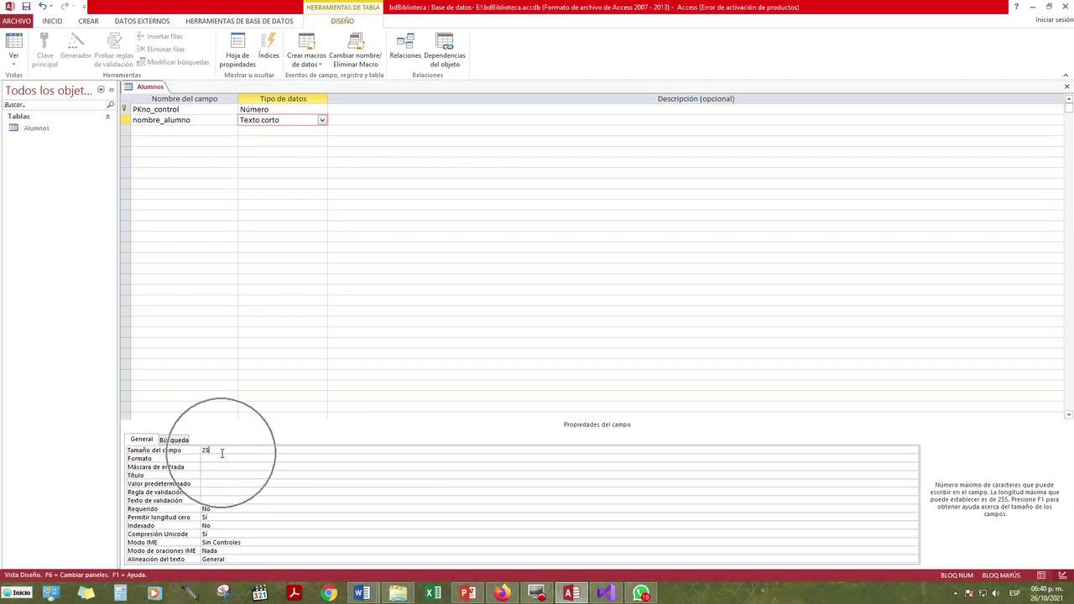
pyautogui.click(221, 453)
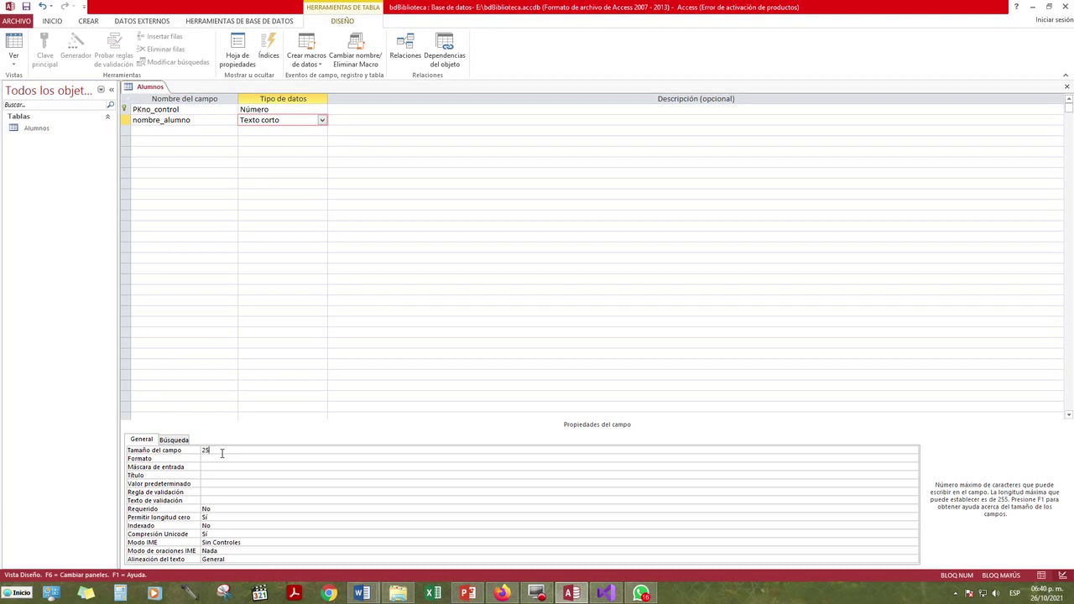
# Add the fields ap_paterno and ap_materno below nombre_alumno with the data type Texto corto
pyautogui.click(204, 132)
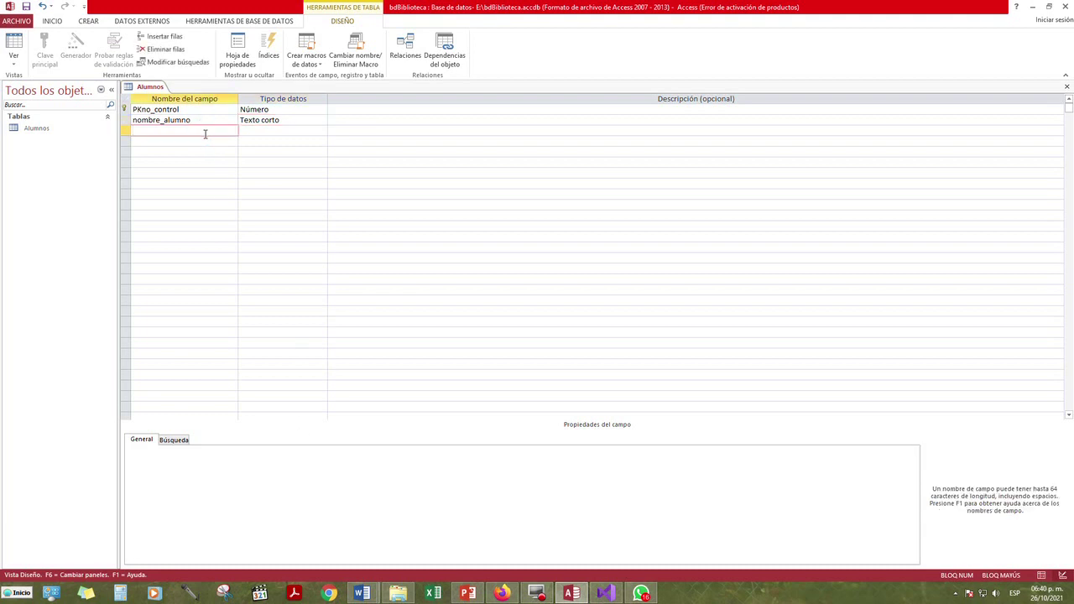
pyautogui.write('ap_paterno')
pyautogui.click(209, 142)
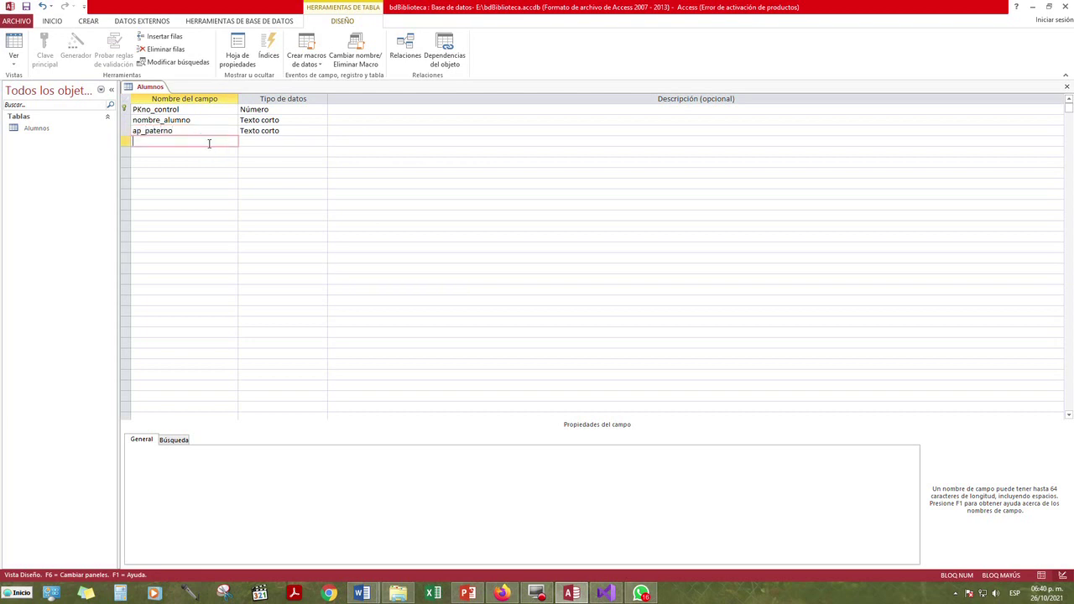
pyautogui.write('ap_materno')
pyautogui.click(289, 130)
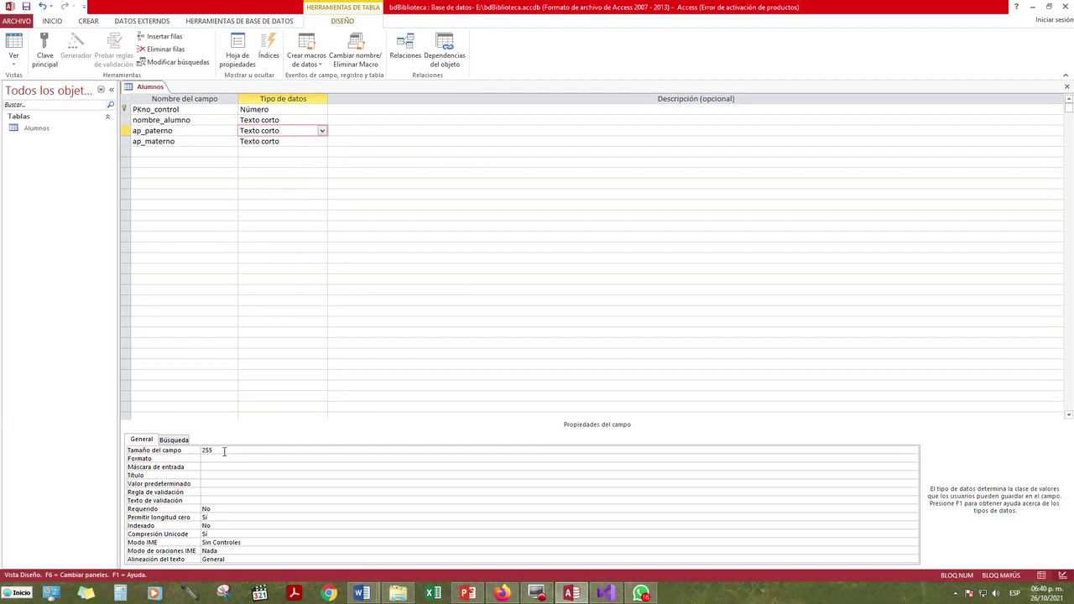
# Set the field size of both ap_paterno and ap_materno to 25
pyautogui.click(223, 449)
pyautogui.press('Return')
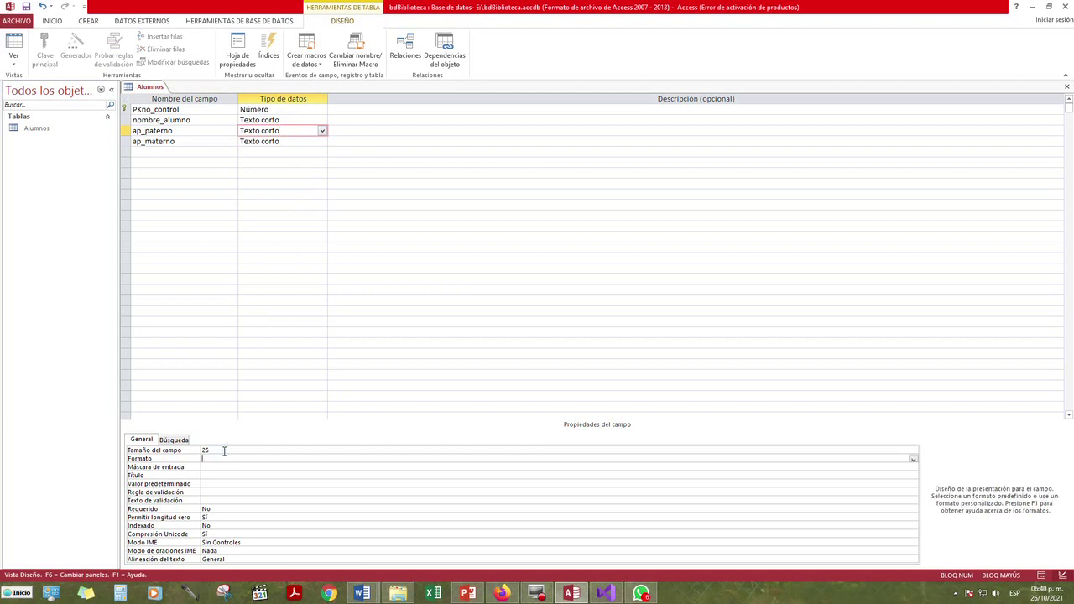
pyautogui.click(285, 142)
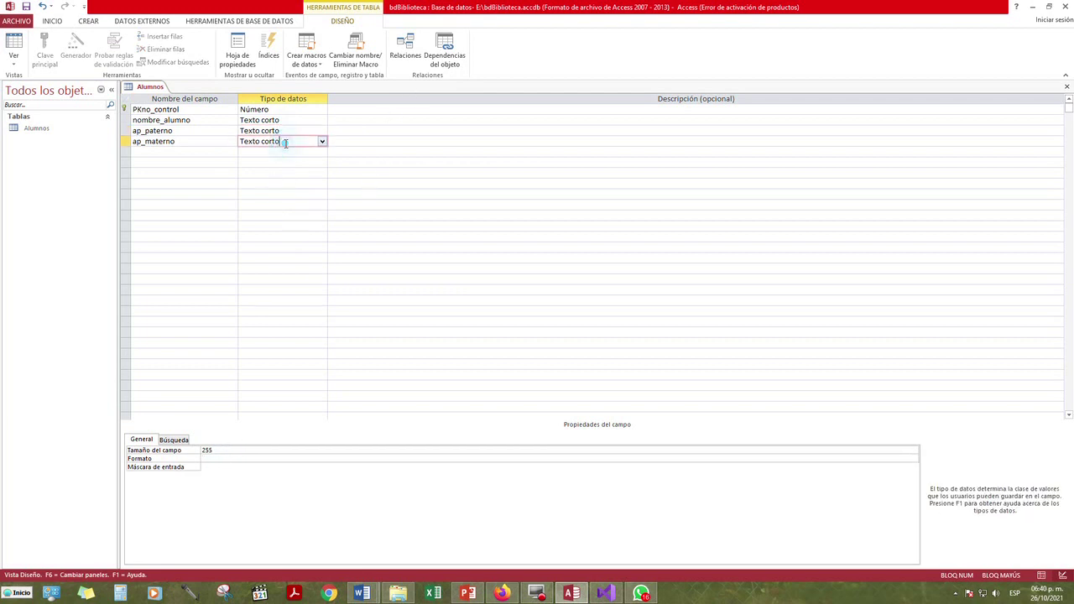
pyautogui.press('ctrl')
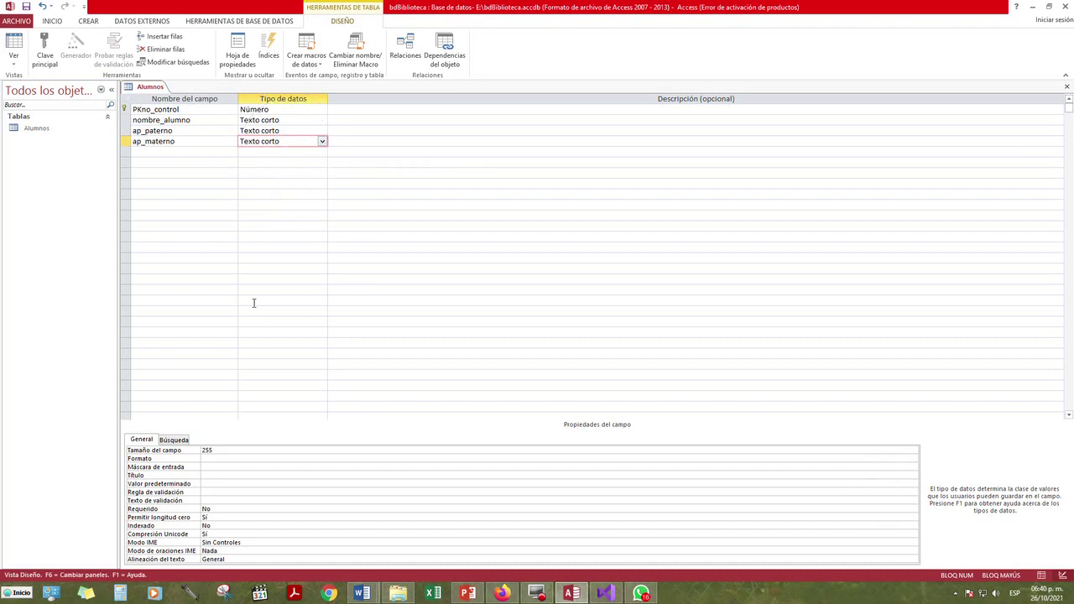
pyautogui.click(221, 450)
pyautogui.press('ctrl')
pyautogui.press('BackSpace')
pyautogui.press('Return')
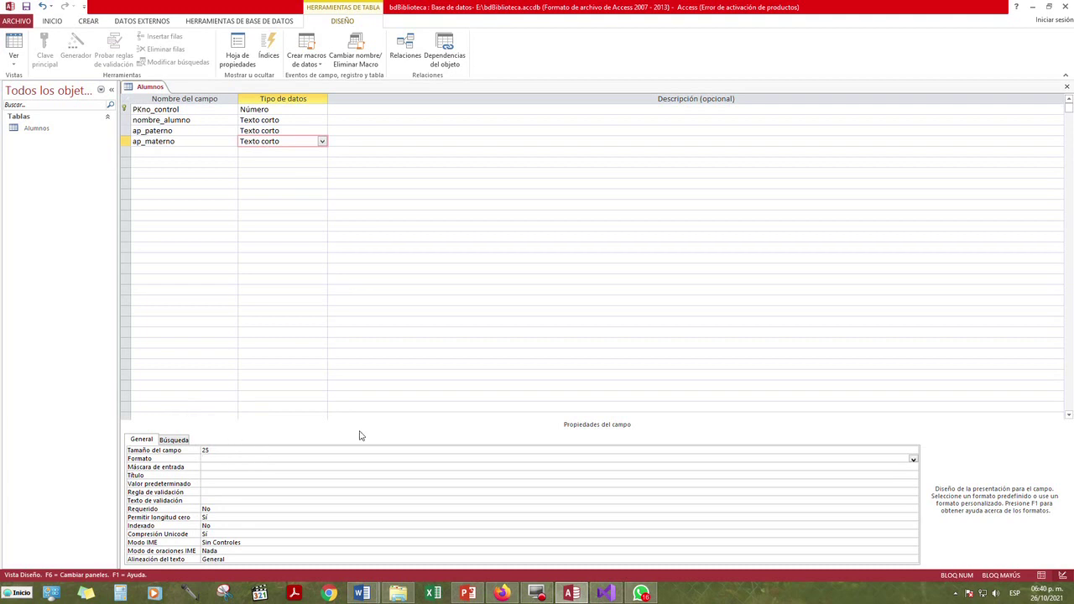
# Add a grado field below ap_materno with the data type Número and the field size Byte
pyautogui.click(173, 152)
pyautogui.write('grado')
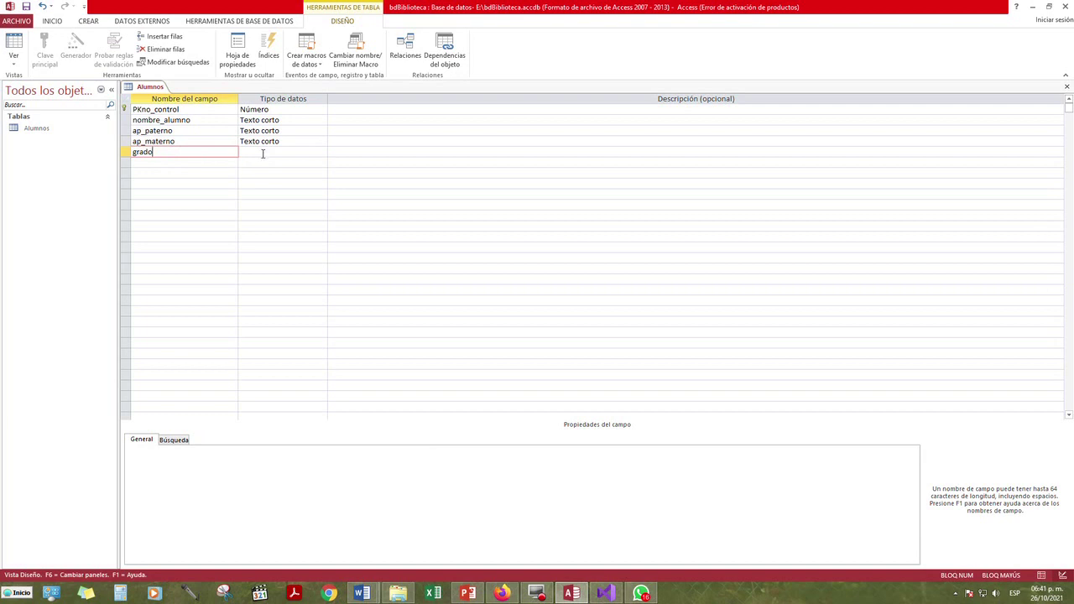
pyautogui.click(261, 152)
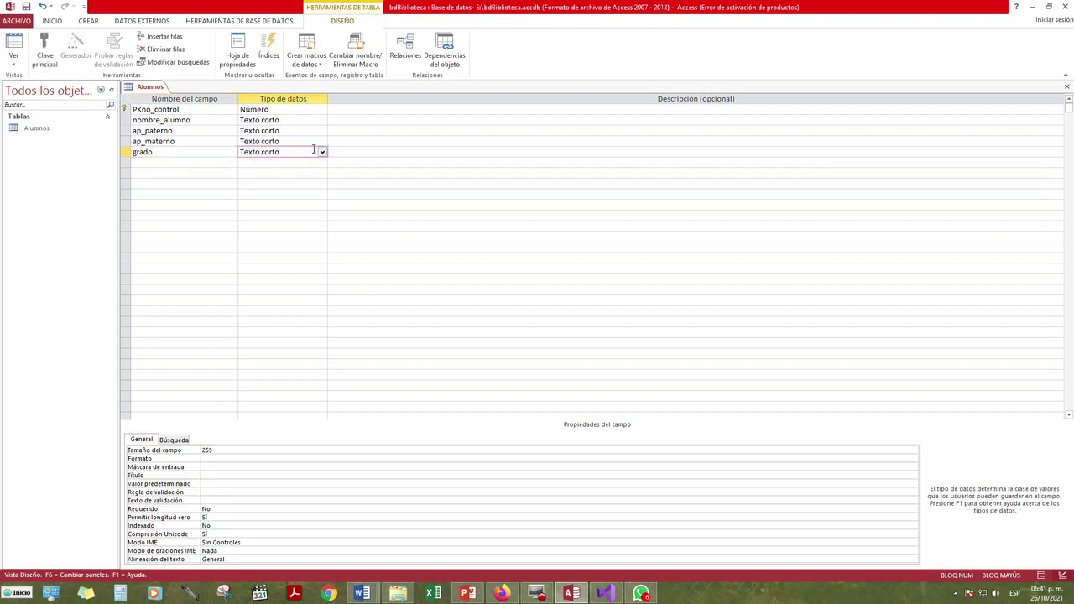
pyautogui.click(323, 153)
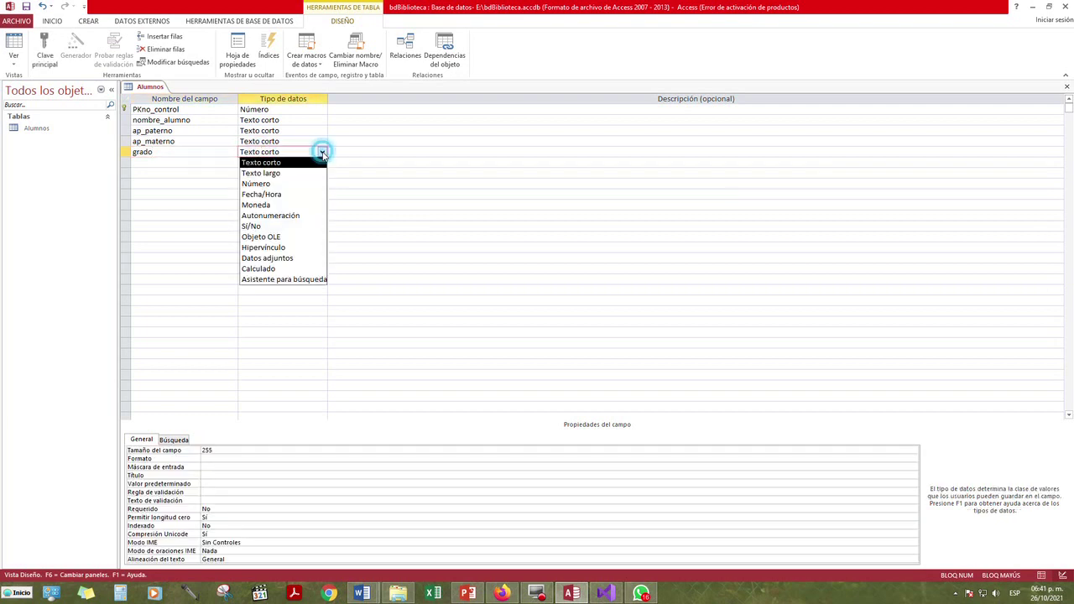
pyautogui.click(282, 183)
pyautogui.click(243, 451)
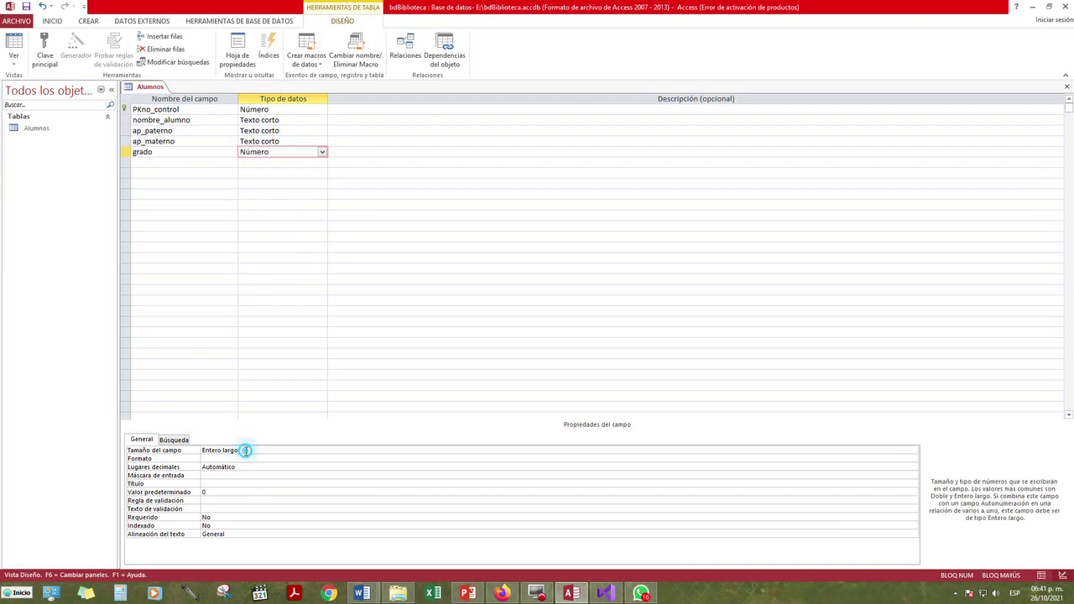
pyautogui.click(913, 451)
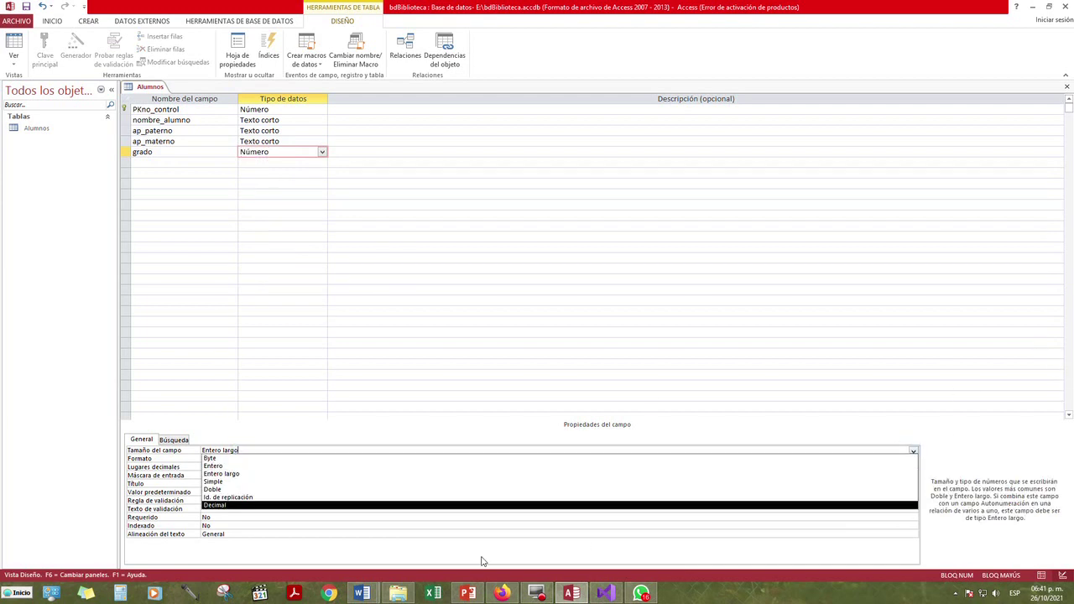
pyautogui.click(211, 458)
# Add a grupo field below grado with the data type Texto corto
pyautogui.click(168, 162)
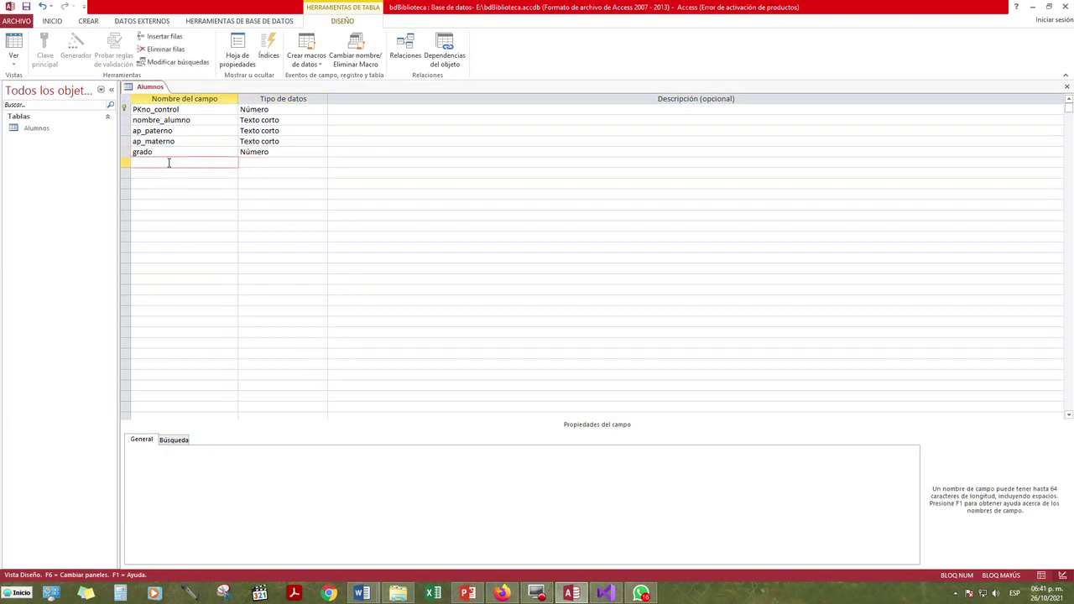
pyautogui.write('grupo')
pyautogui.press('Tab')
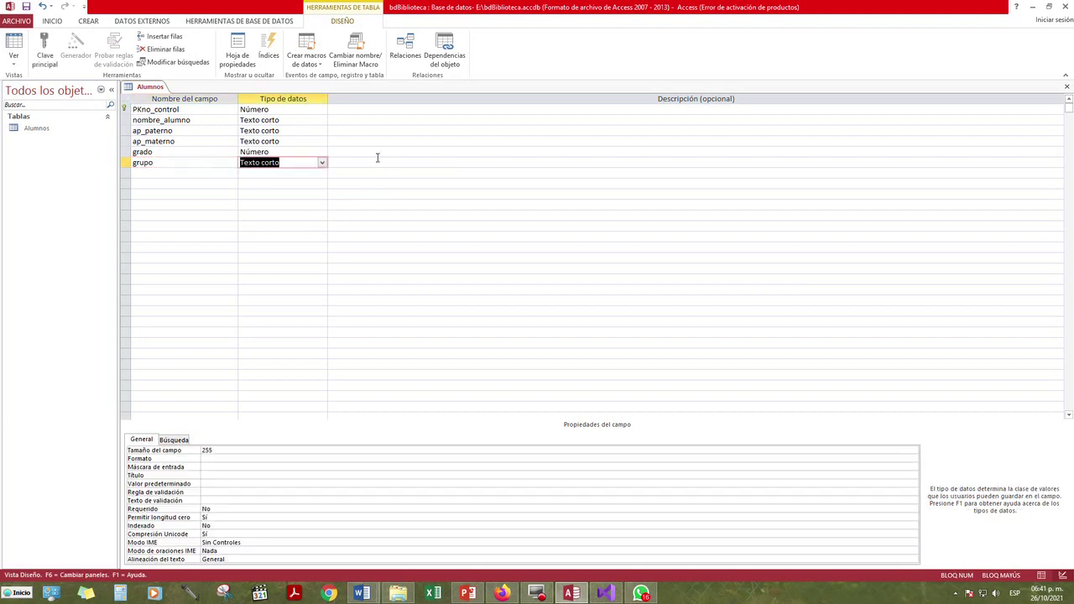
pyautogui.click(322, 163)
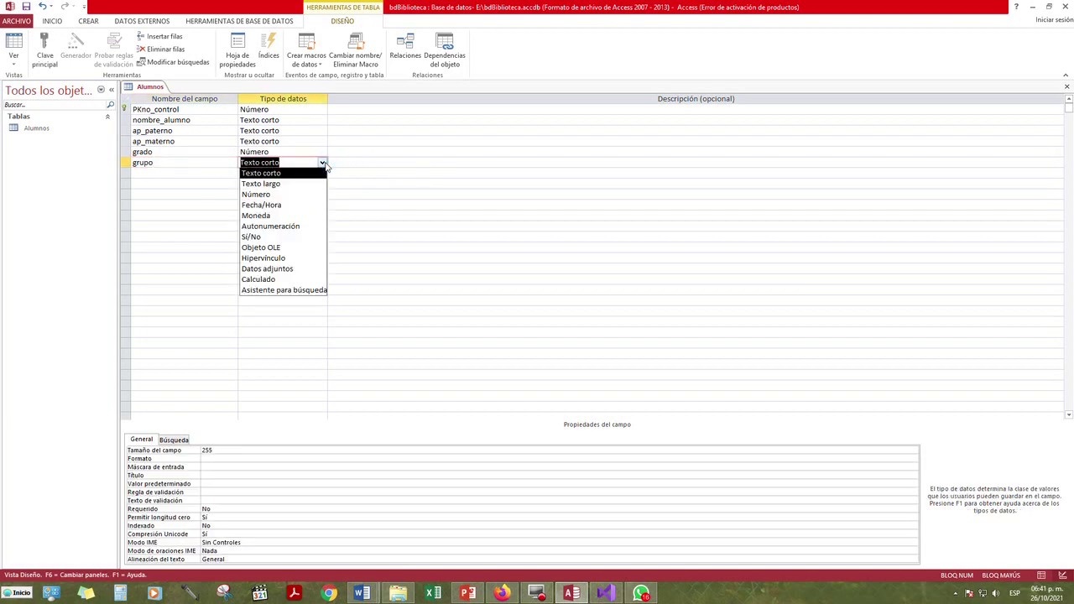
pyautogui.click(286, 174)
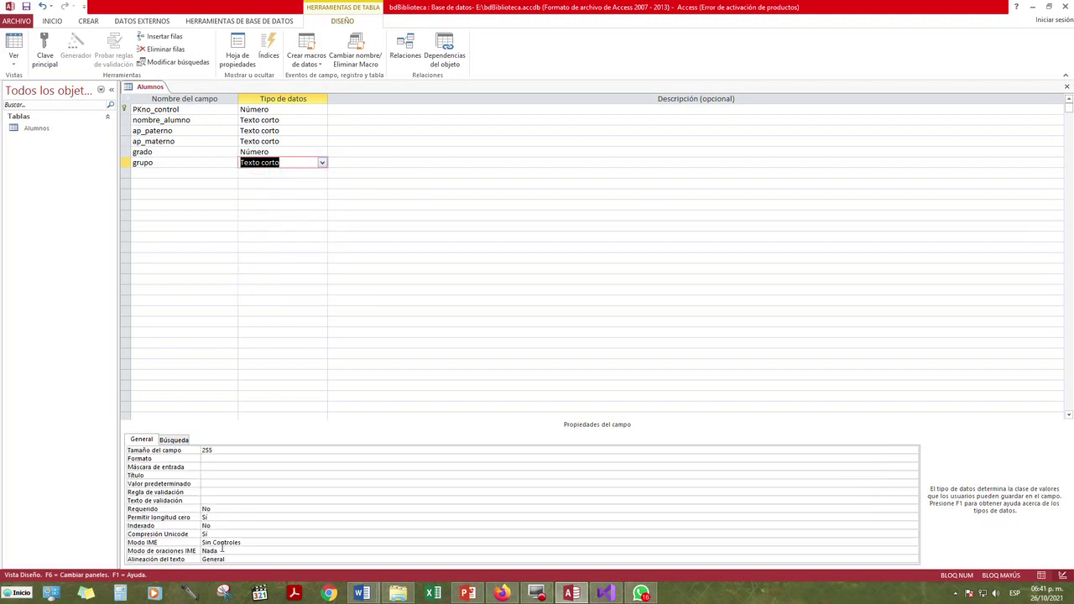
# Set the field size of grupo to 1 and save the Alumnos table
pyautogui.click(228, 448)
pyautogui.click(202, 450)
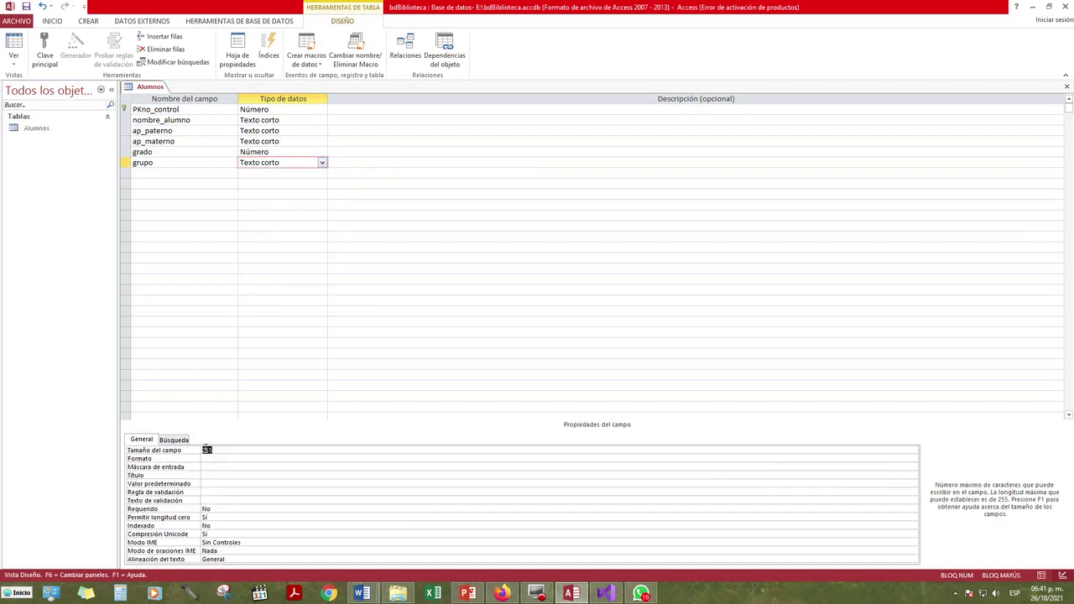
pyautogui.write('1')
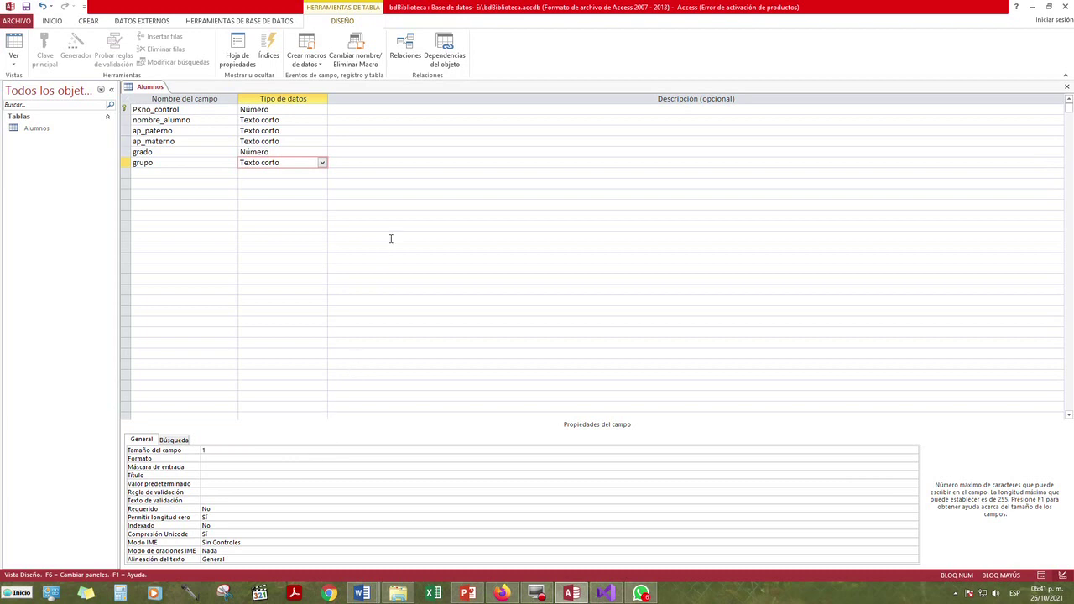
pyautogui.click(408, 183)
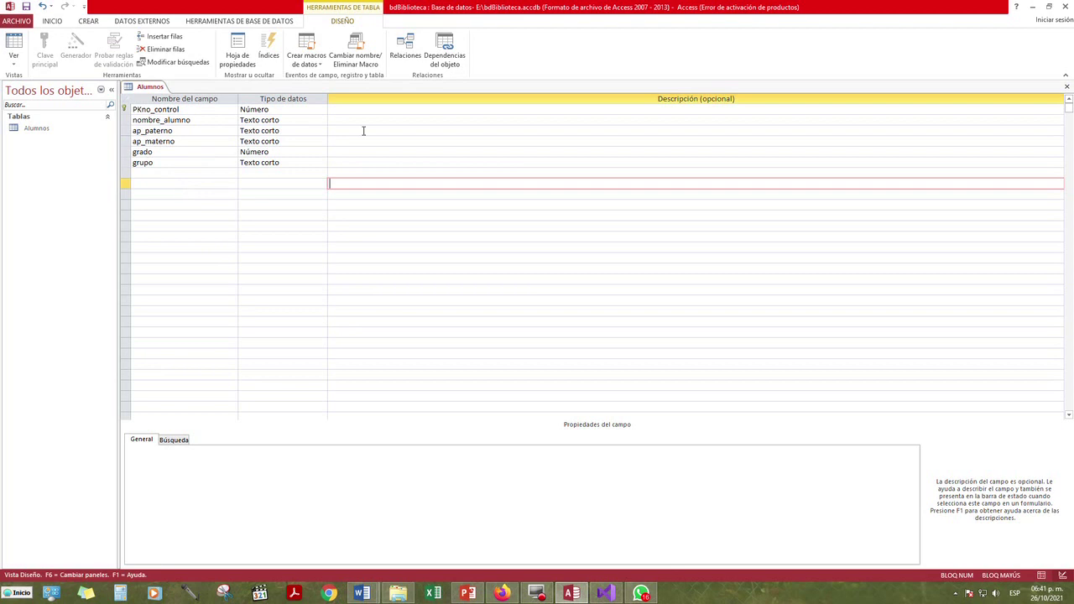
pyautogui.click(28, 6)
# Create a new blank table in the database
pyautogui.click(96, 23)
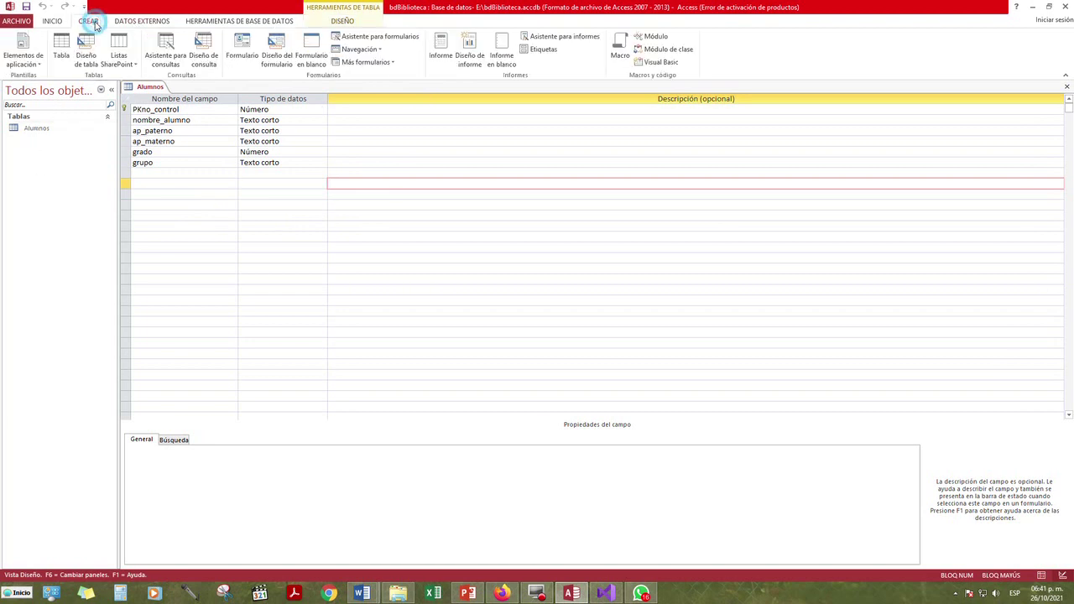
pyautogui.click(62, 54)
pyautogui.click(84, 38)
pyautogui.click(62, 52)
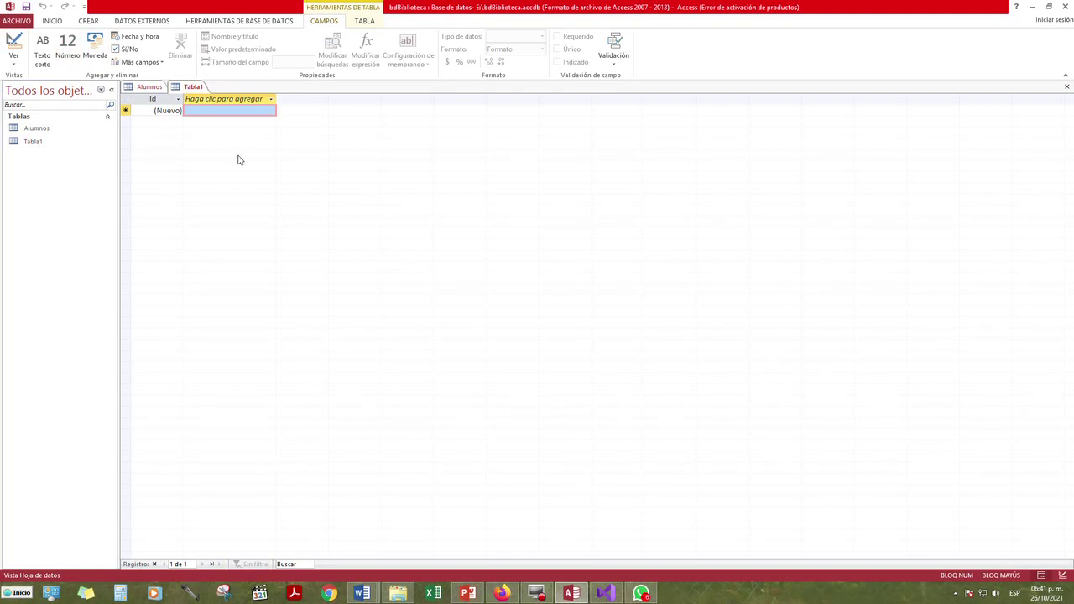
# Switch the new table to Design view, saving it under the name Maestros
pyautogui.click(210, 106)
pyautogui.click(13, 52)
pyautogui.press('ctrl')
pyautogui.press('ctrl')
pyautogui.press('ctrl')
pyautogui.click(13, 52)
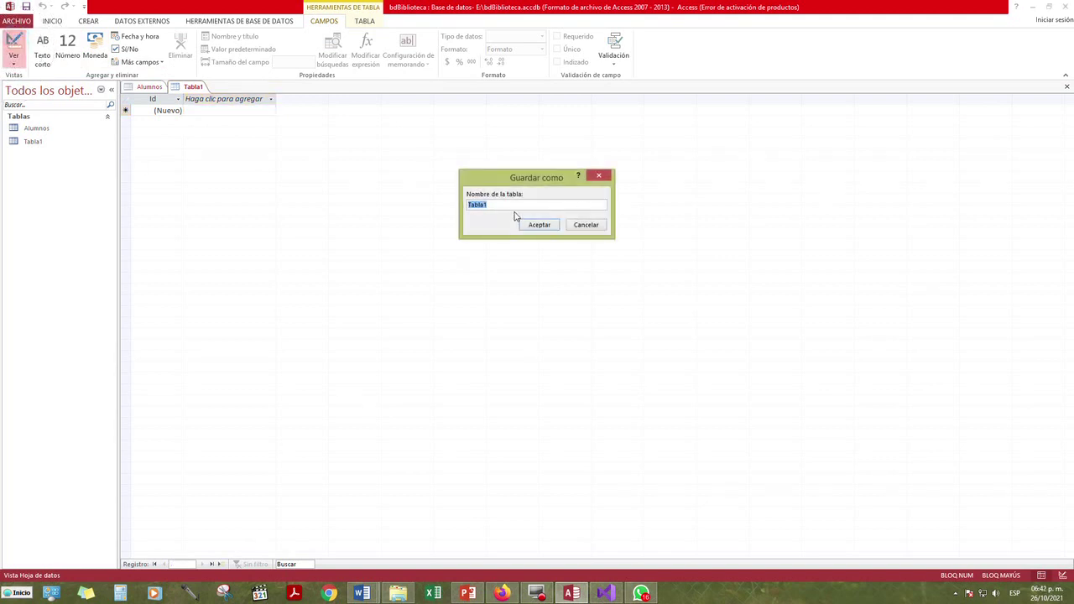
pyautogui.moveTo(507, 206); pyautogui.dragTo(426, 202)
pyautogui.write('maestros')
pyautogui.click(539, 225)
pyautogui.moveTo(167, 105); pyautogui.dragTo(130, 113)
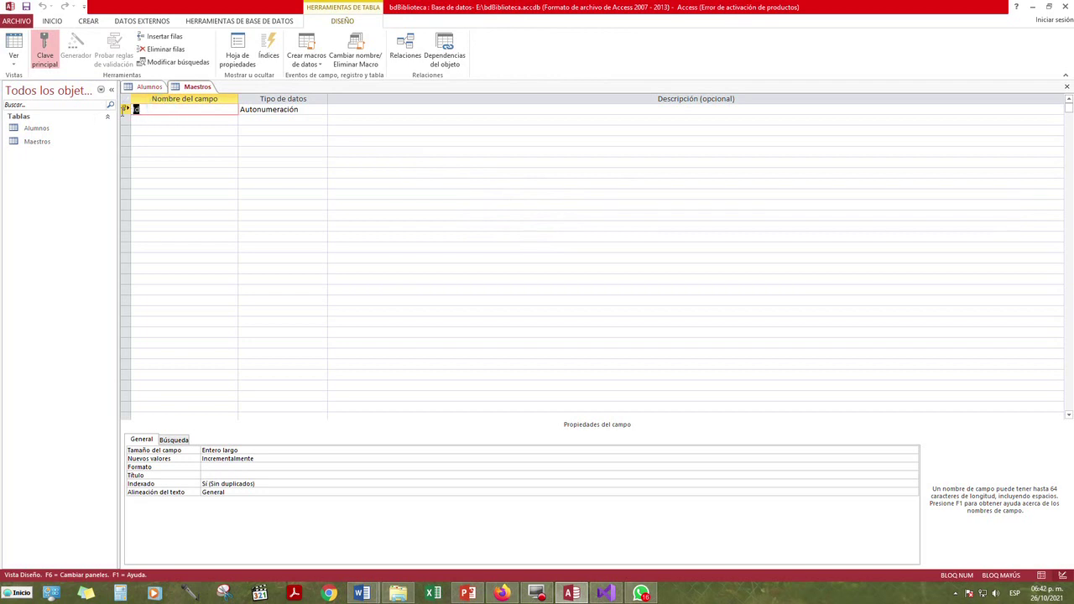
pyautogui.click(39, 129)
pyautogui.rightClick(41, 131)
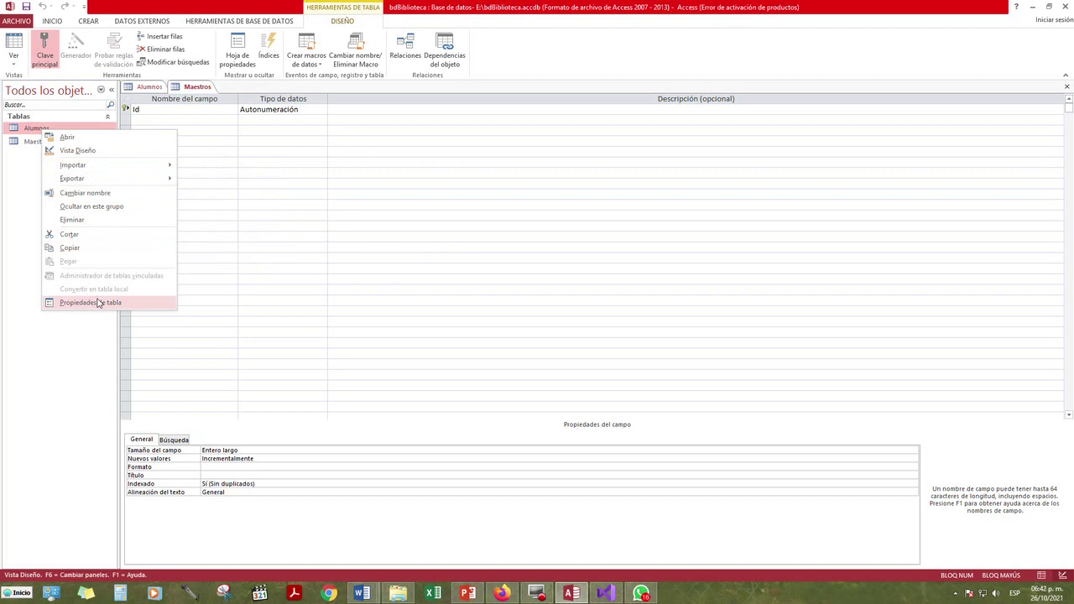
pyautogui.click(288, 146)
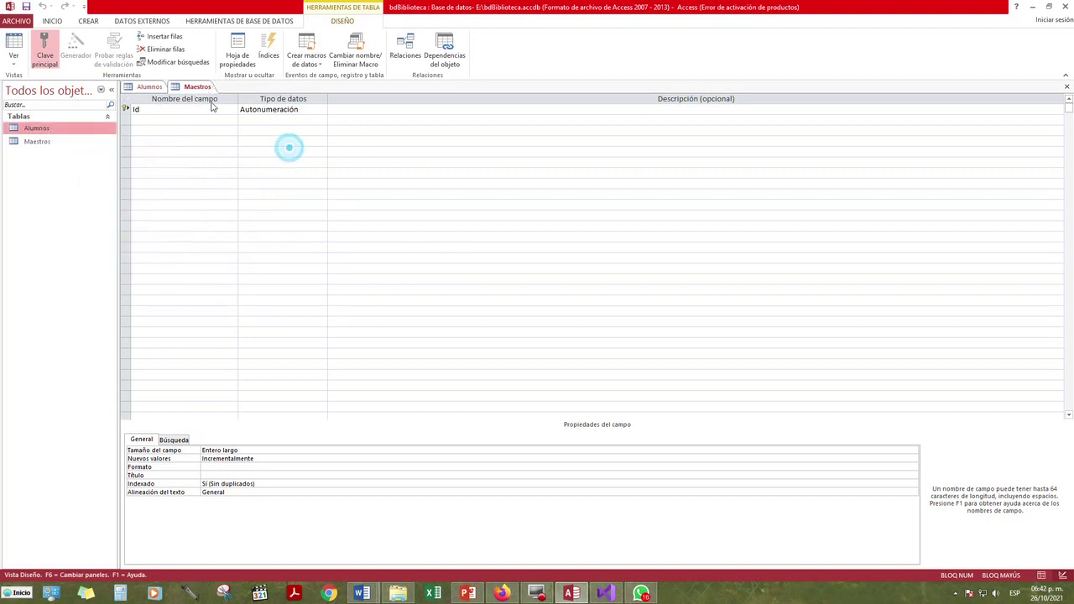
# Rename the Id primary key field of the Maestros table to PKclave_m
pyautogui.click(162, 110)
pyautogui.doubleClick(165, 110)
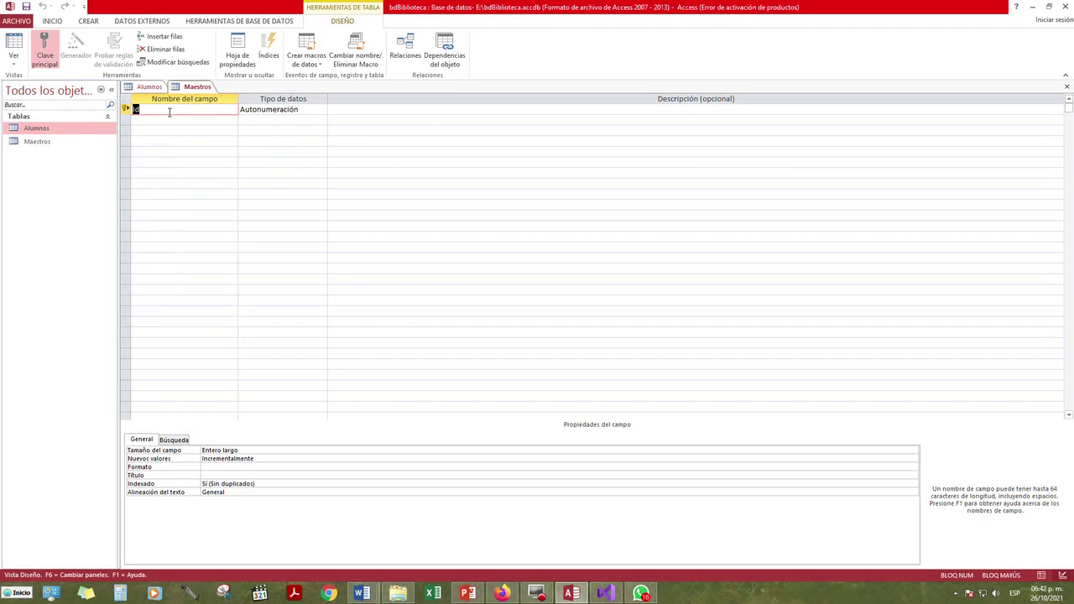
pyautogui.write('Clav')
pyautogui.press('BackSpace')
pyautogui.press('BackSpace')
pyautogui.press('BackSpace')
pyautogui.press('BackSpace')
pyautogui.write('PKclave_m')
pyautogui.press('Tab')
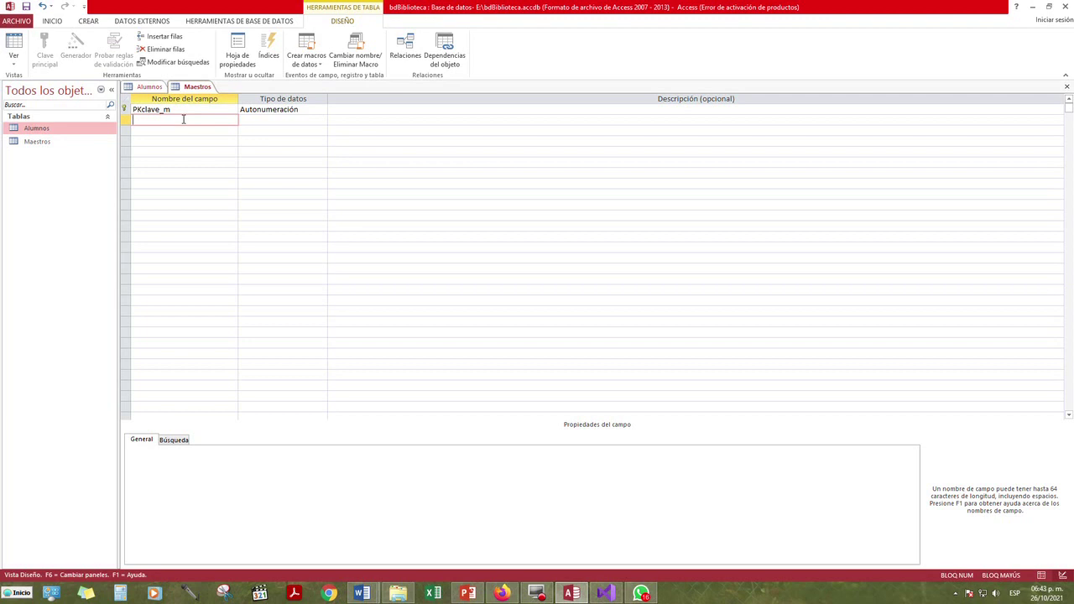
# Add a nombre_maestro field below PKclave_m with the data type Texto corto and the field size 25
pyautogui.write('nombre_maestro')
pyautogui.press('Tab')
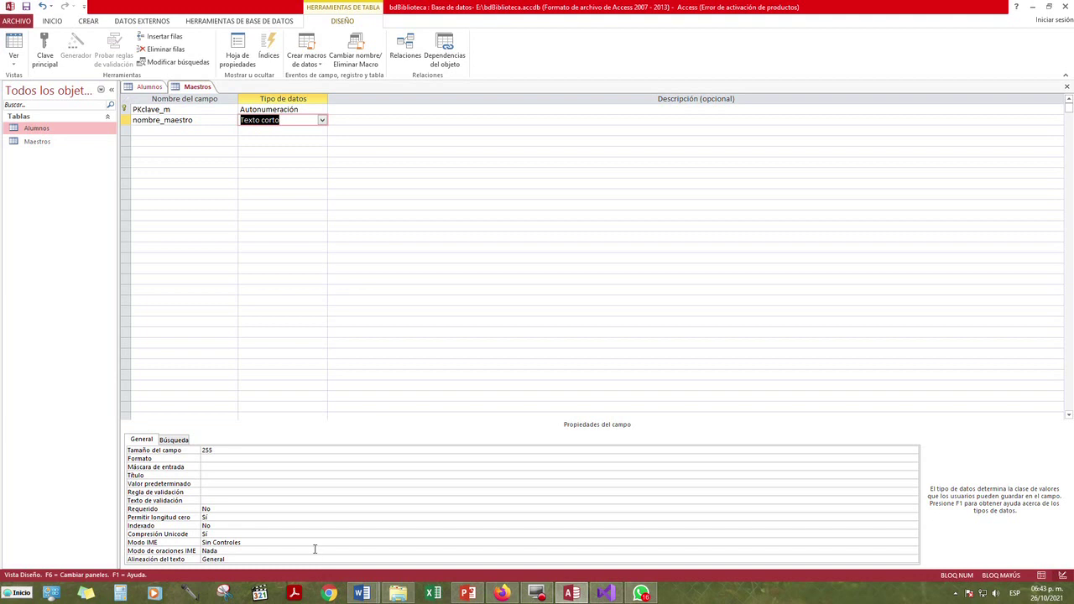
pyautogui.click(225, 451)
pyautogui.press('BackSpace')
pyautogui.press('Return')
# Add an ap_paterno_ma field below nombre_maestro with the data type Texto corto and the field size 25
pyautogui.click(165, 130)
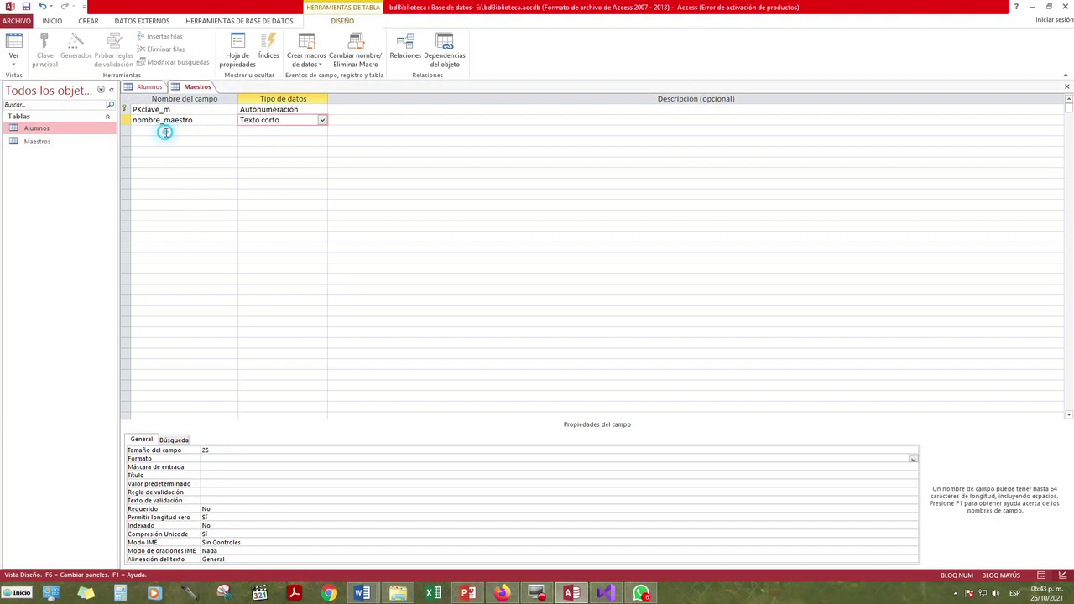
pyautogui.write('ap_paterno')
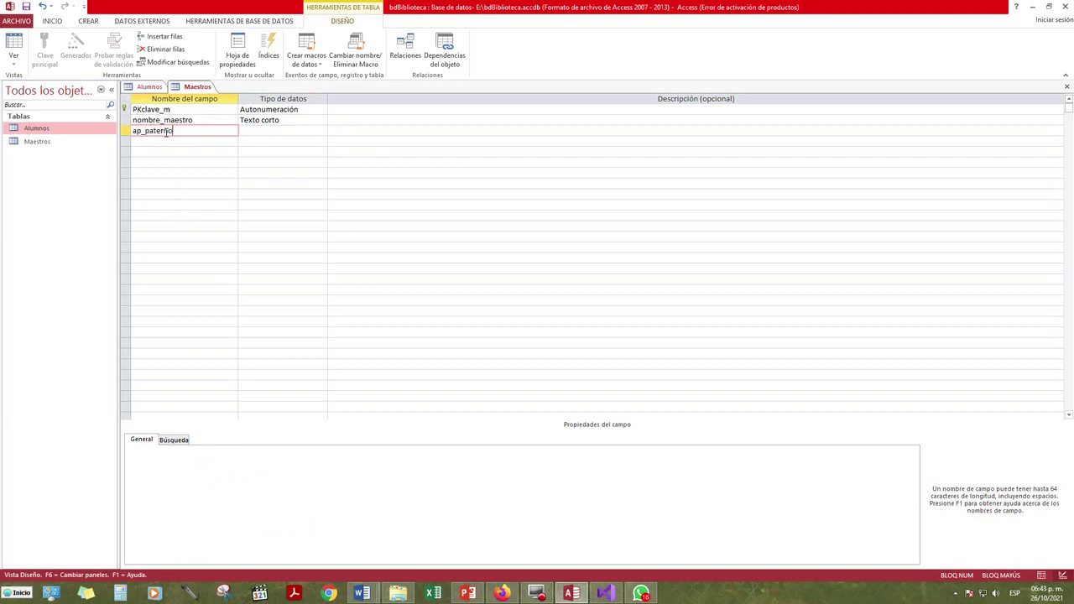
pyautogui.press('BackSpace')
pyautogui.write('o_ma')
pyautogui.click(272, 132)
pyautogui.click(237, 453)
pyautogui.click(238, 451)
pyautogui.press('BackSpace')
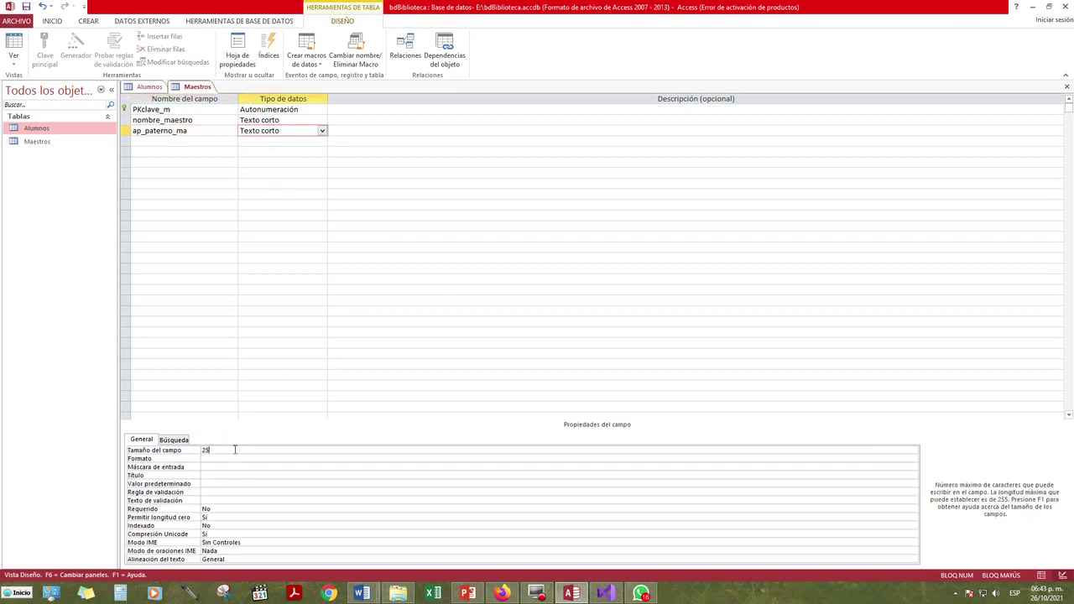
# Add an ap_materno_ma field below ap_paterno_ma with the data type Texto corto and the field size 25
pyautogui.click(160, 141)
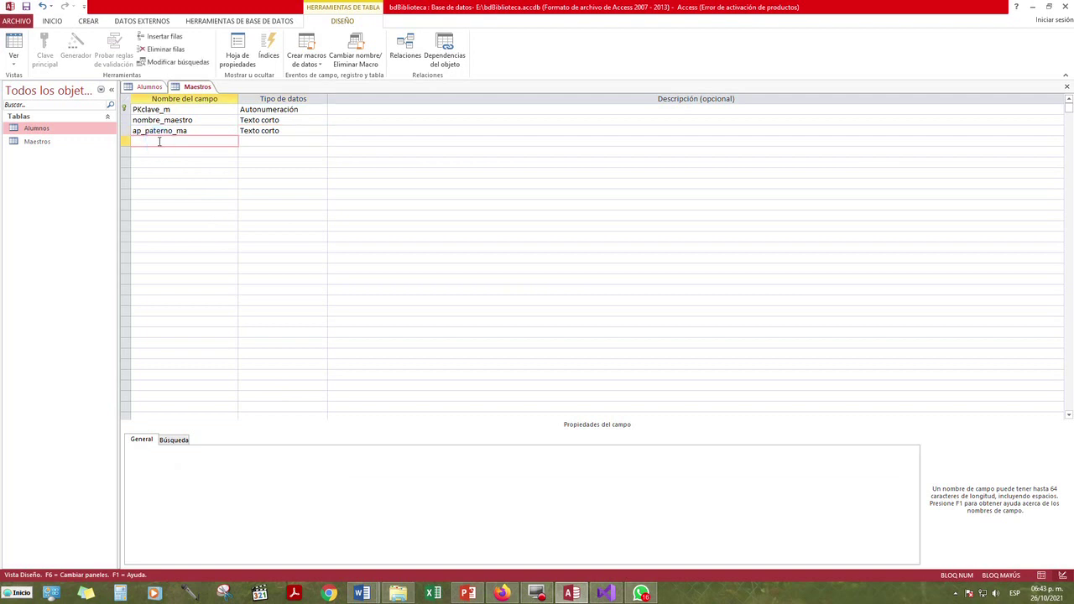
pyautogui.write('ap_materno_ma')
pyautogui.click(267, 141)
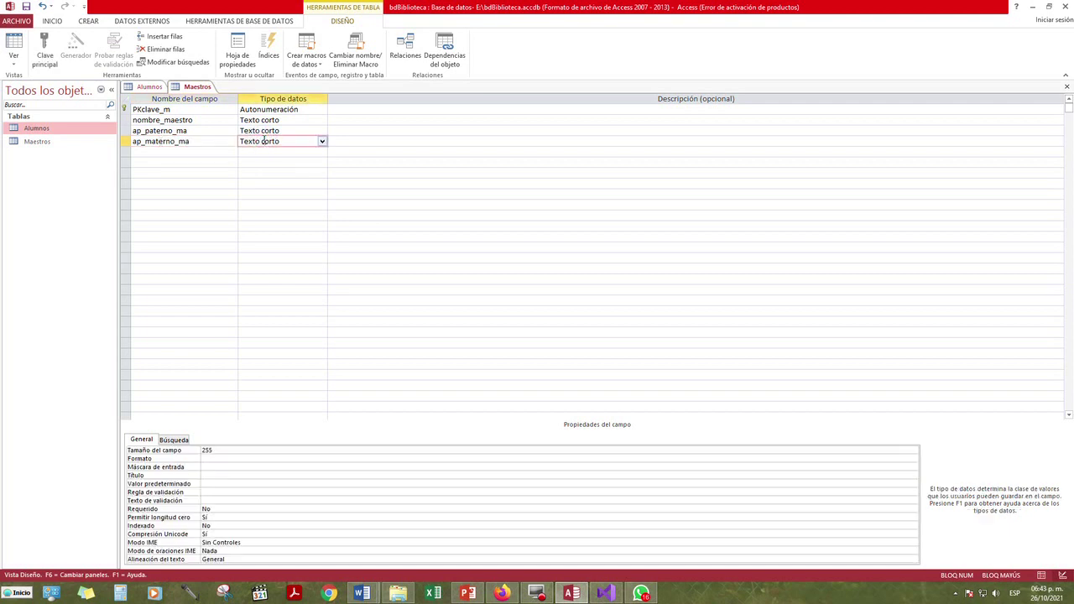
pyautogui.click(224, 451)
pyautogui.press('BackSpace')
# Save the Maestros table design and close both the Maestros and Alumnos tables
pyautogui.click(177, 153)
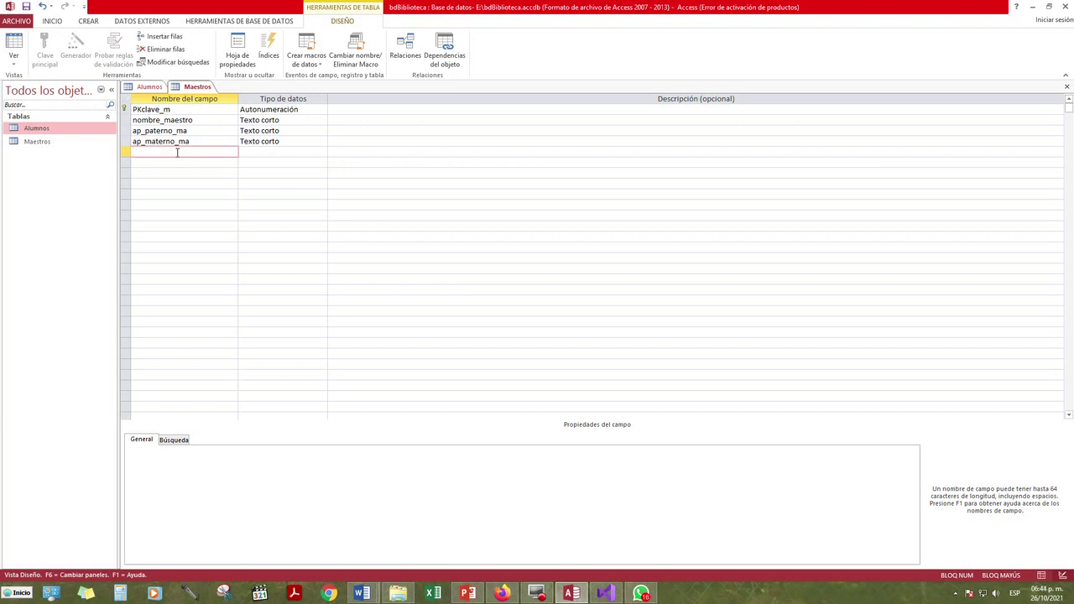
pyautogui.click(205, 140)
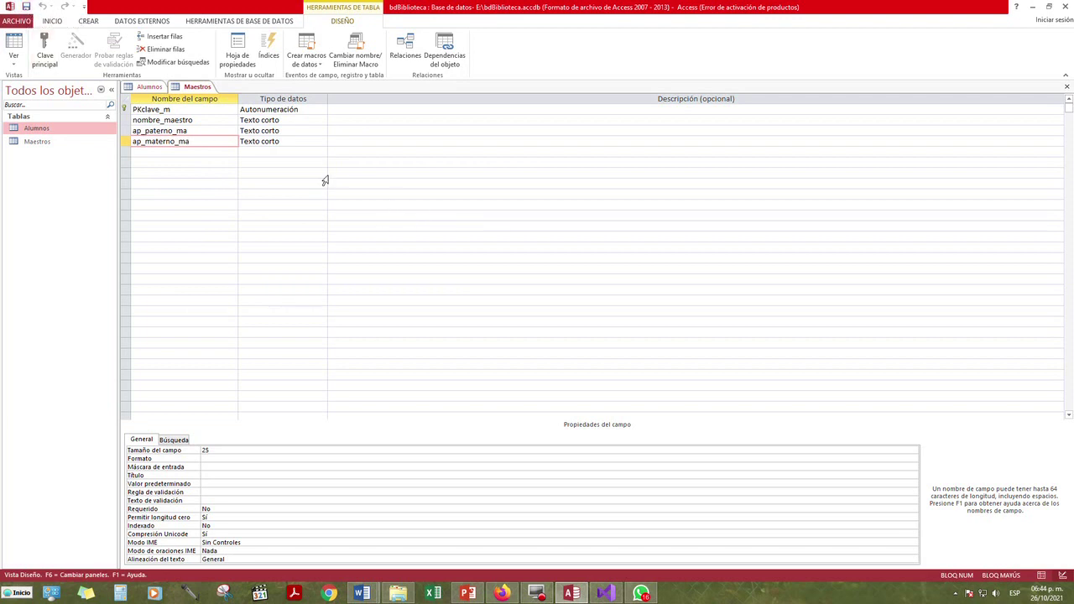
pyautogui.click(1067, 87)
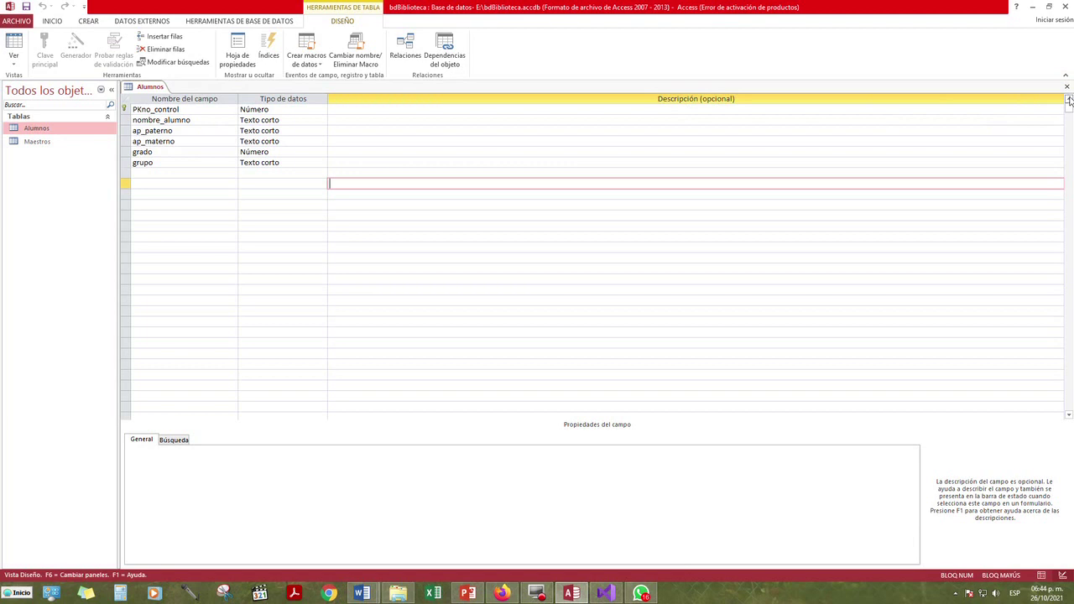
pyautogui.click(1068, 88)
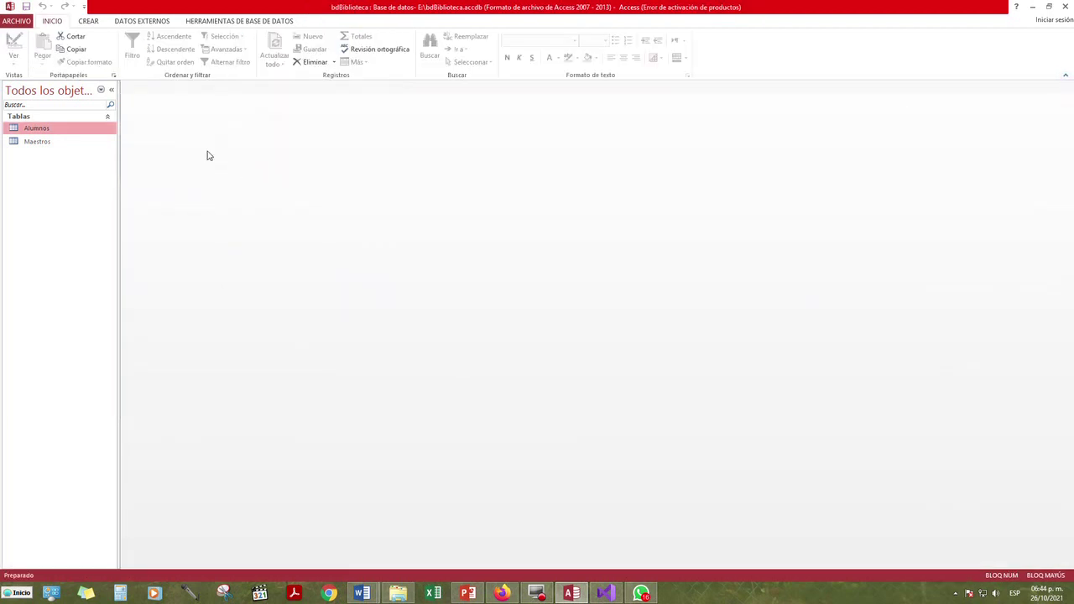
# Rename the Alumnos table as TbAlumnos
pyautogui.rightClick(30, 129)
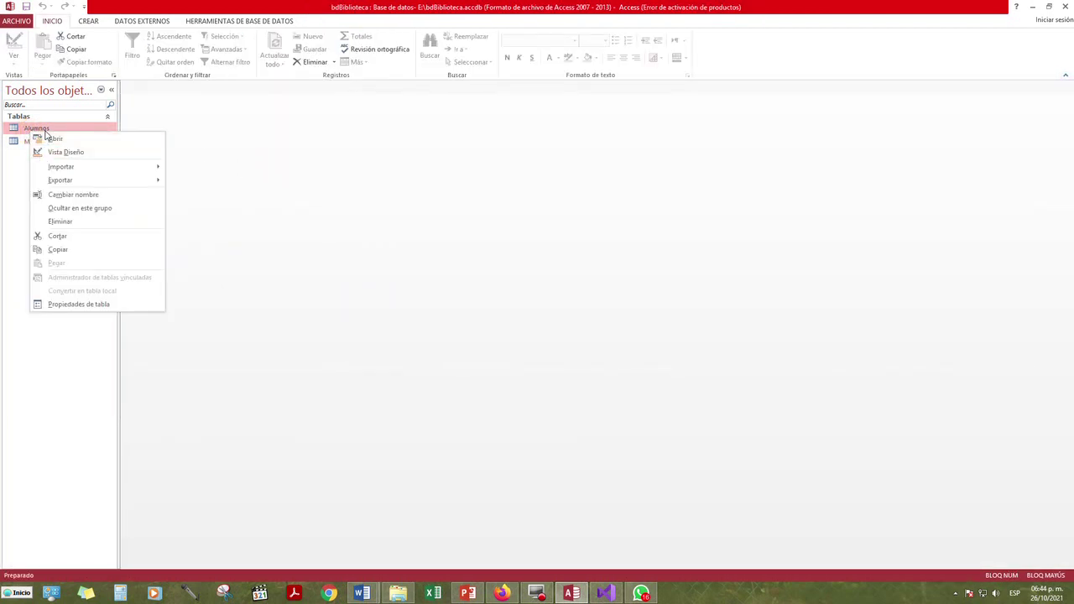
pyautogui.click(52, 195)
pyautogui.press('Home')
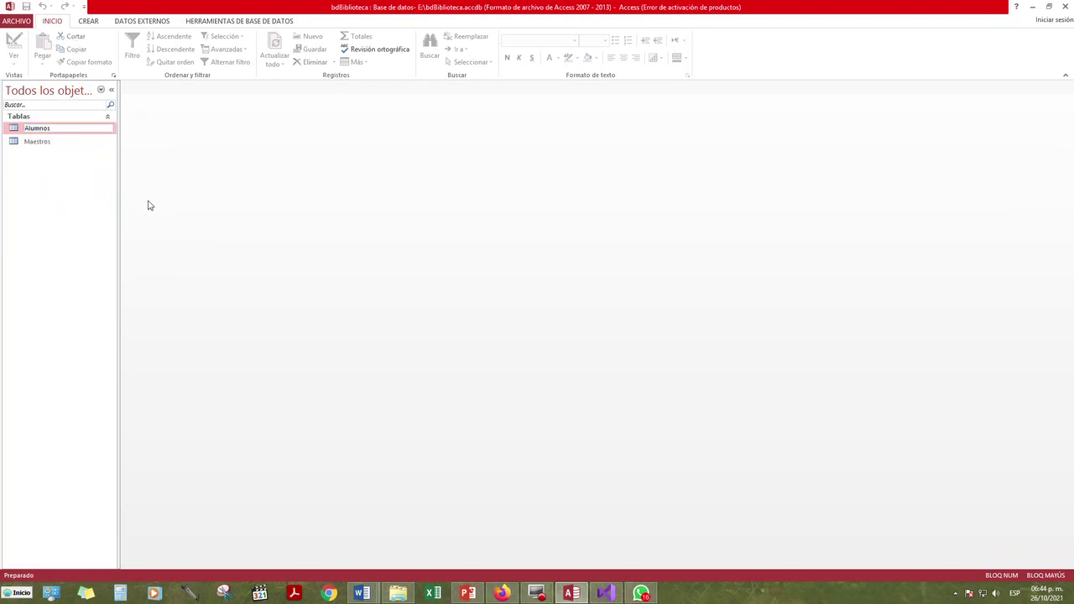
pyautogui.write('Tb')
pyautogui.press('Return')
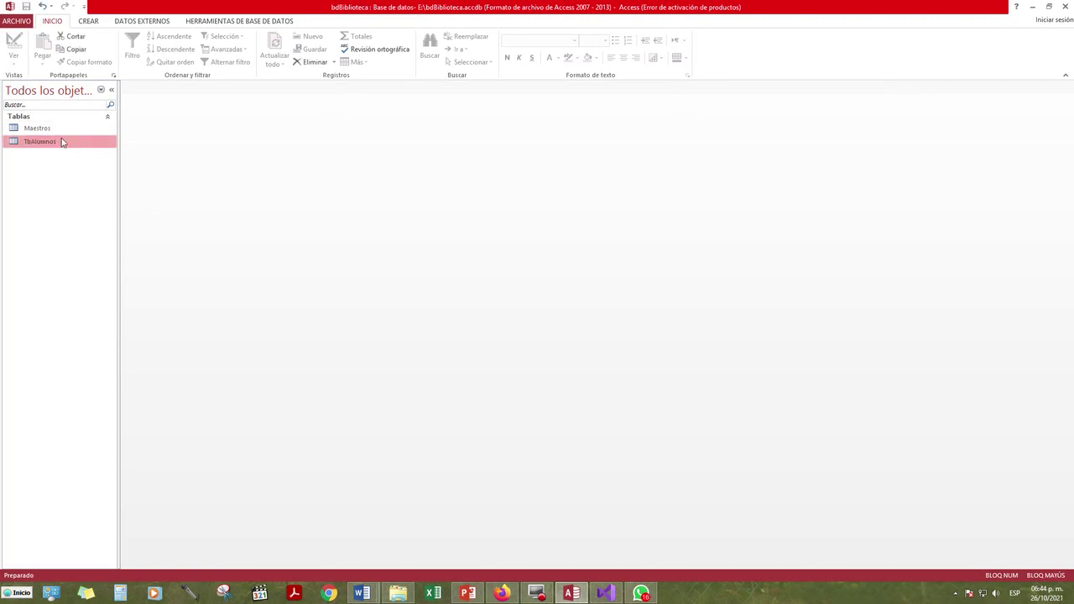
# Rename the Maestros table as TbMaestros
pyautogui.rightClick(35, 131)
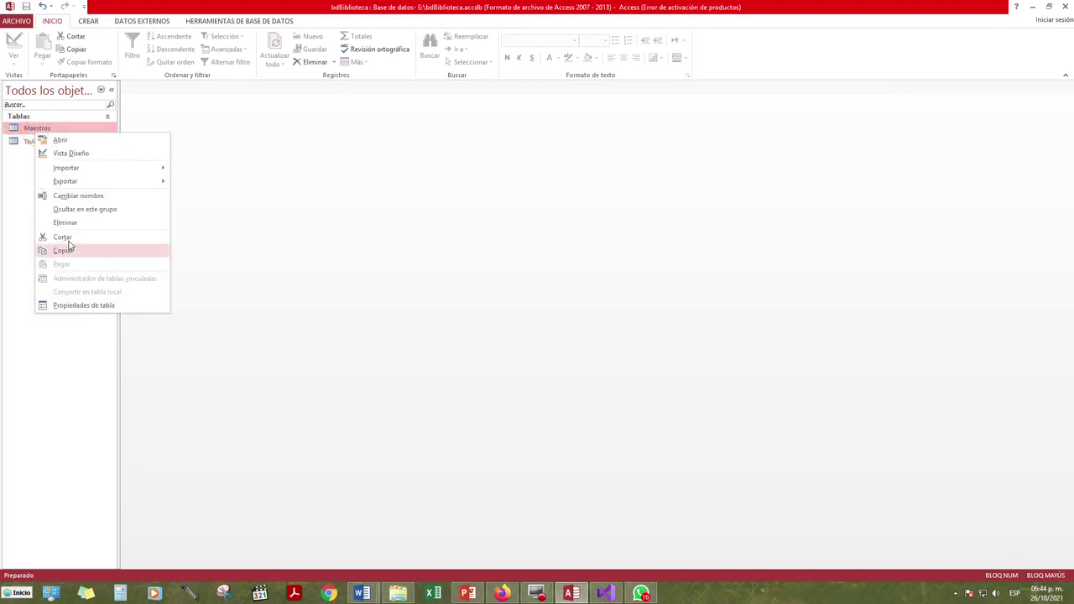
pyautogui.click(72, 196)
pyautogui.press('Home')
pyautogui.write('Tb')
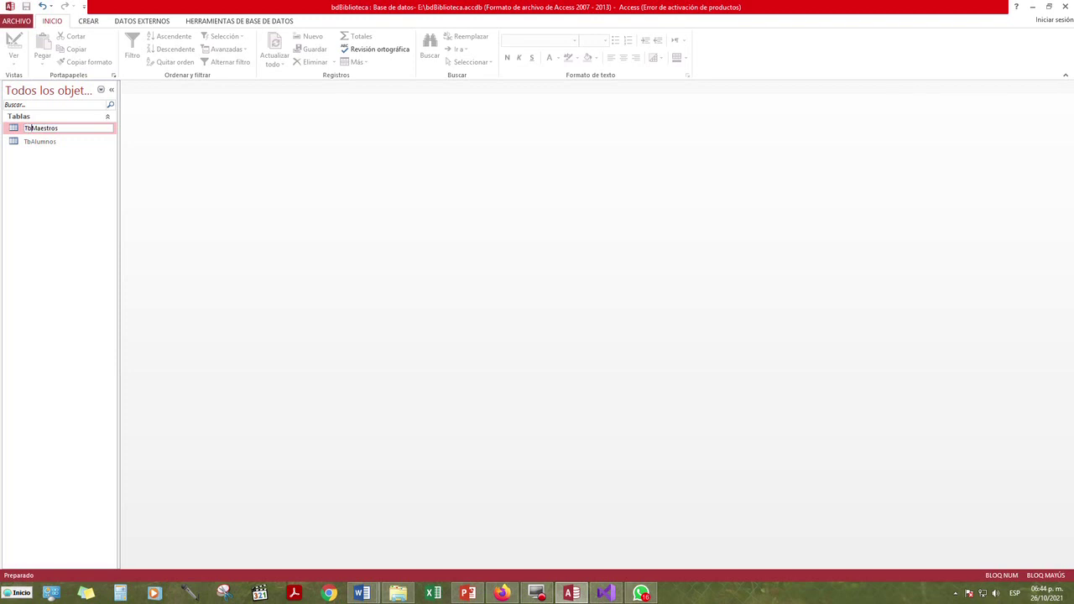
# Create a new table and switch it to design view, saving it as TbLibros
pyautogui.click(88, 21)
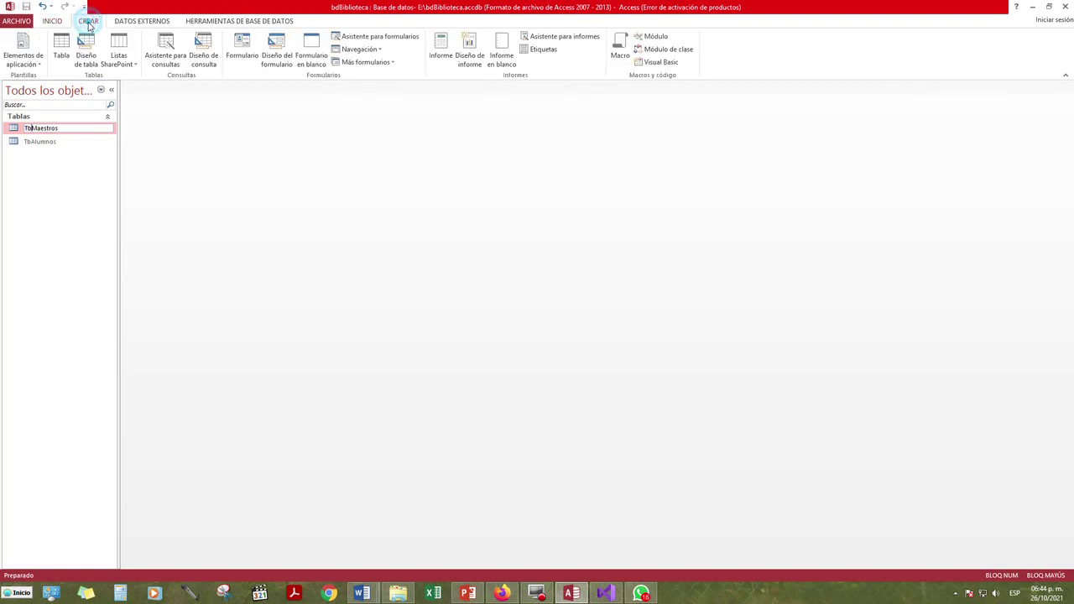
pyautogui.click(61, 50)
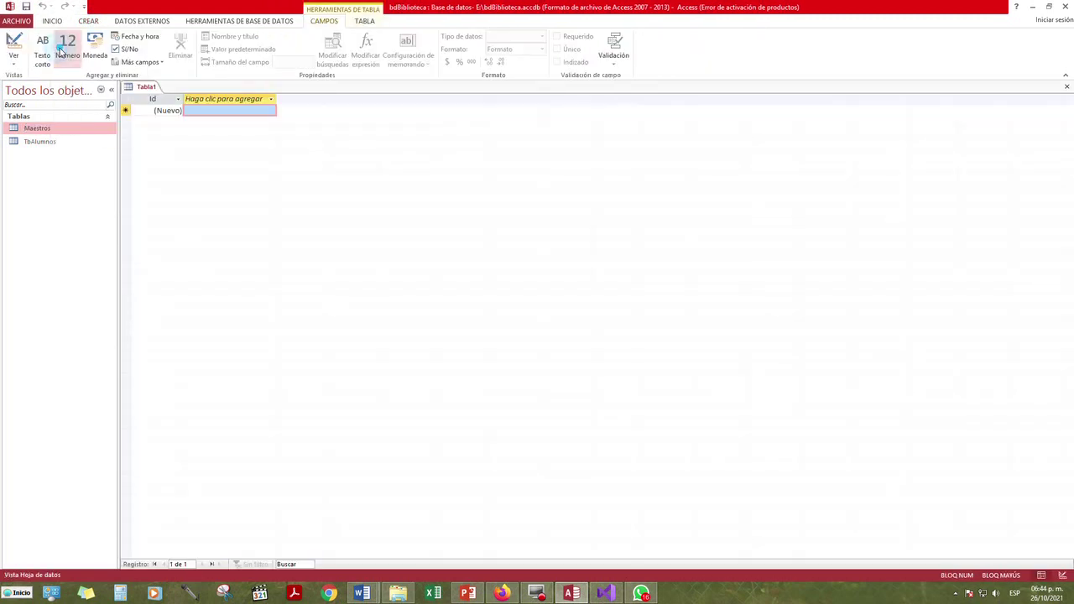
pyautogui.click(182, 108)
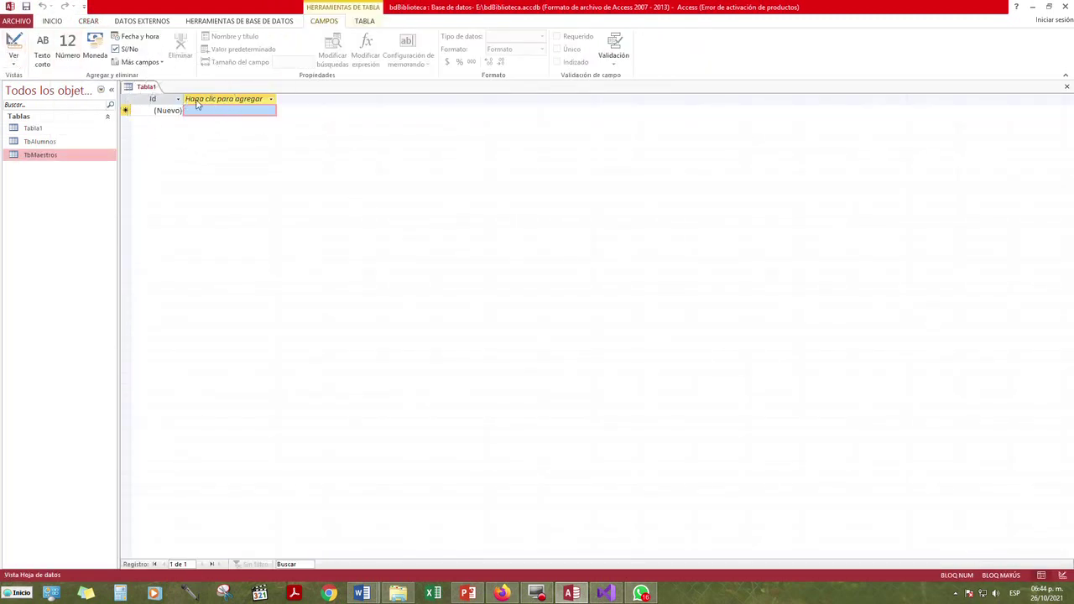
pyautogui.press('ctrl')
pyautogui.press('ctrl')
pyautogui.press('ctrl')
pyautogui.click(17, 44)
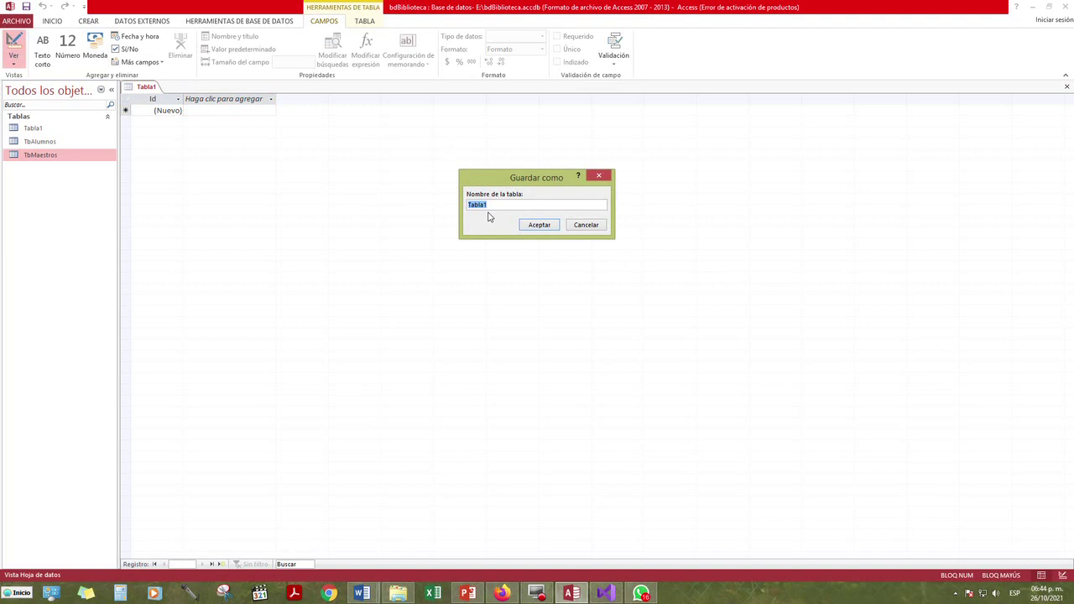
pyautogui.press('ctrl')
pyautogui.press('BackSpace')
pyautogui.write('TbLibrs')
pyautogui.press('BackSpace')
pyautogui.write('os')
pyautogui.press('Return')
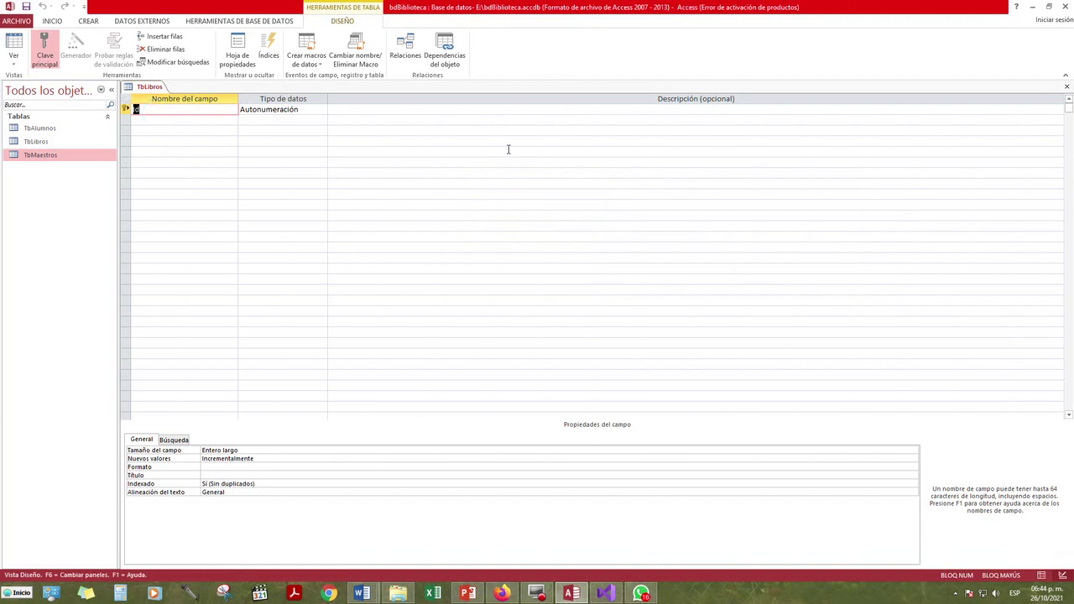
# Name the TbLibros primary key field PKclave_libro, with the data type Texto corto and the field size 9
pyautogui.write('p')
pyautogui.write('K')
pyautogui.write('Li')
pyautogui.write('clave_')
pyautogui.write('libro')
pyautogui.click(300, 111)
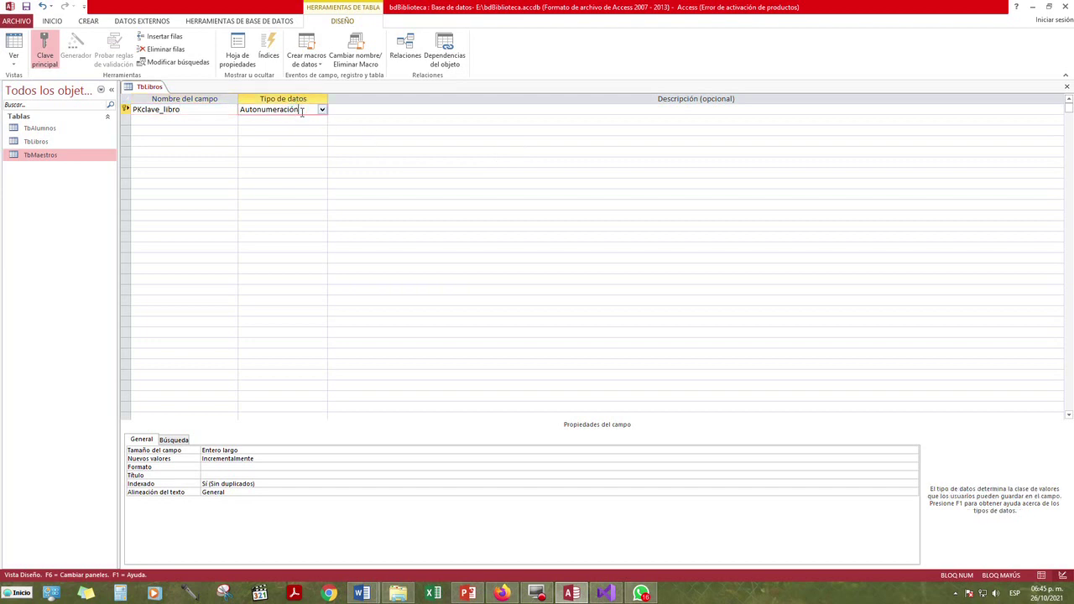
pyautogui.click(321, 111)
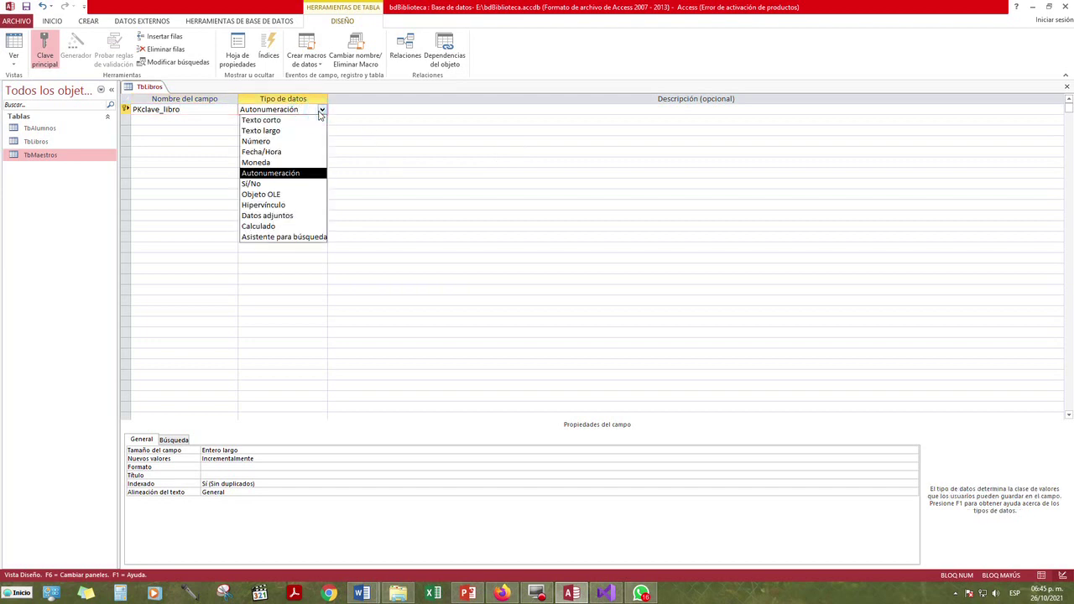
pyautogui.click(285, 122)
pyautogui.click(216, 457)
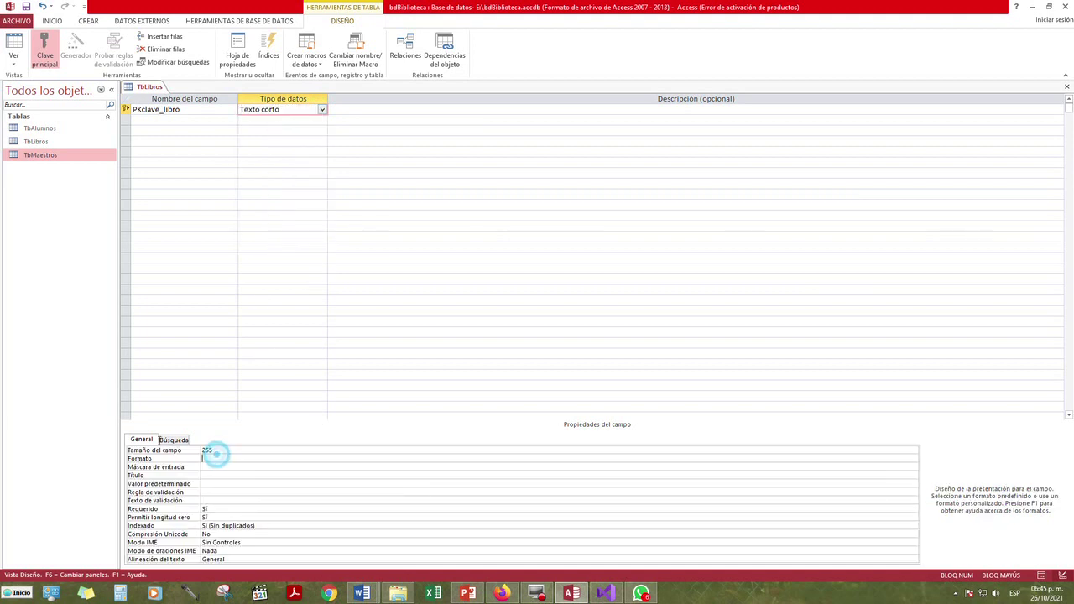
pyautogui.click(214, 451)
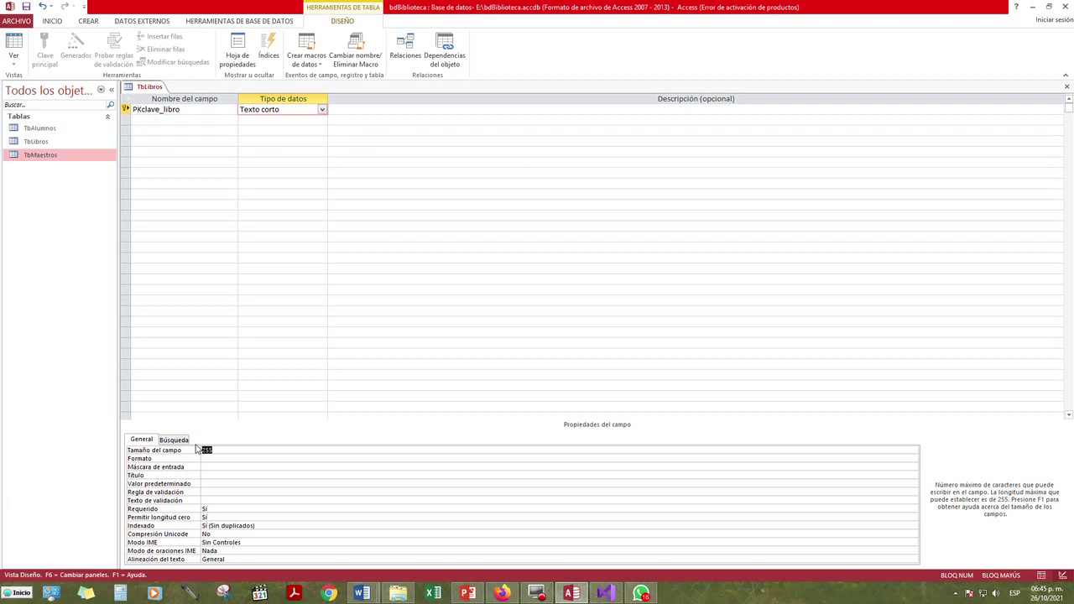
pyautogui.write('9')
# Add a nombre_libro field below PKclave_libro with the data type Texto corto and the field size 50
pyautogui.click(189, 118)
pyautogui.write('no')
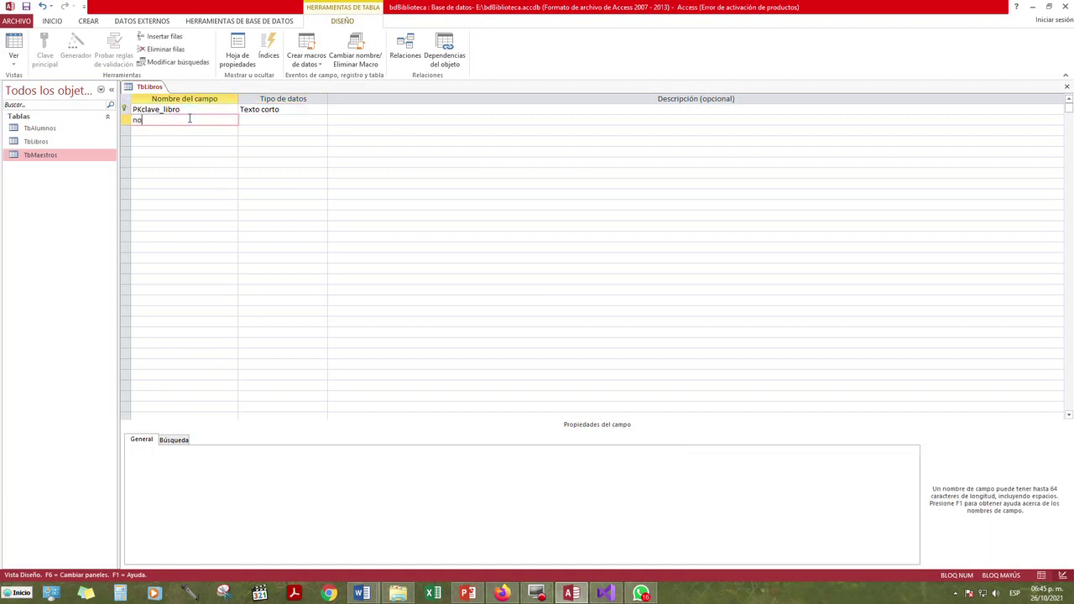
pyautogui.write('mbre_libro')
pyautogui.press('Tab')
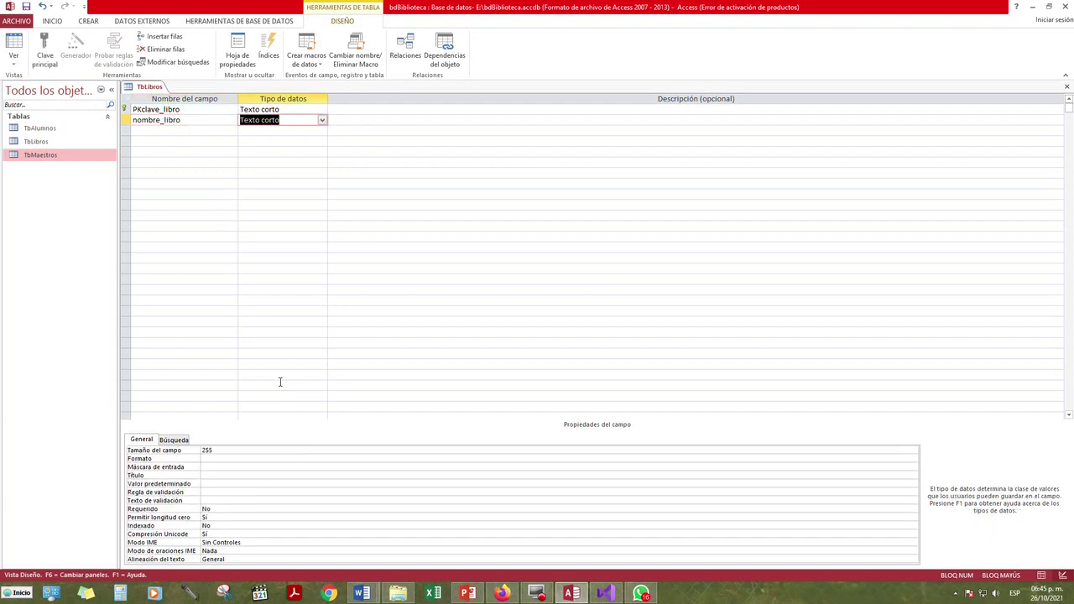
pyautogui.click(218, 447)
pyautogui.press('BackSpace')
pyautogui.press('BackSpace')
pyautogui.press('BackSpace')
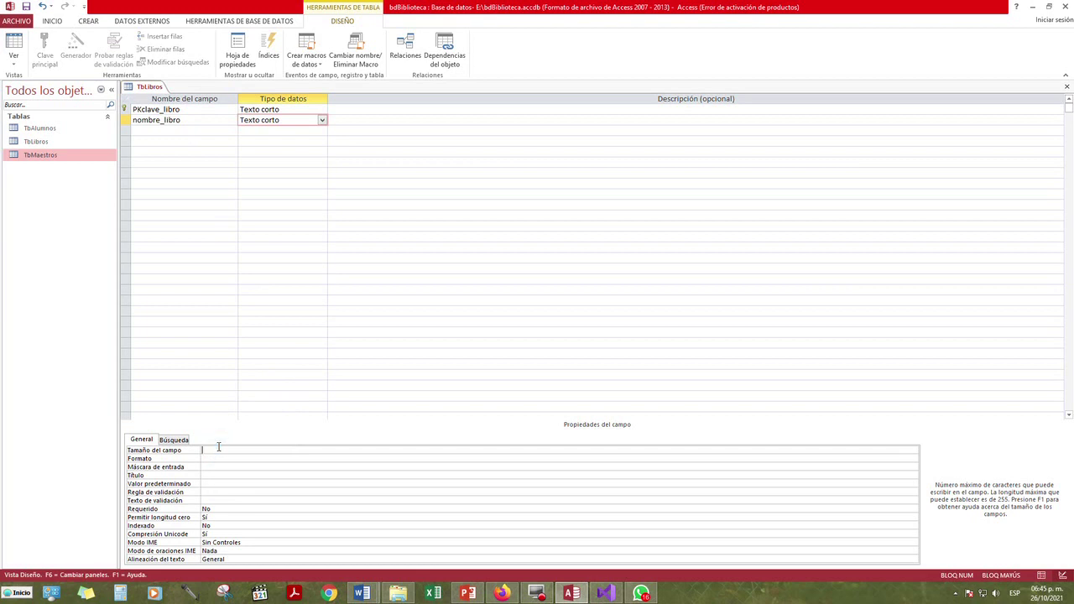
pyautogui.write('50')
# Add an autor1 field below nombre_libro with the data type Texto corto and the field size 50
pyautogui.click(179, 131)
pyautogui.write('autor1')
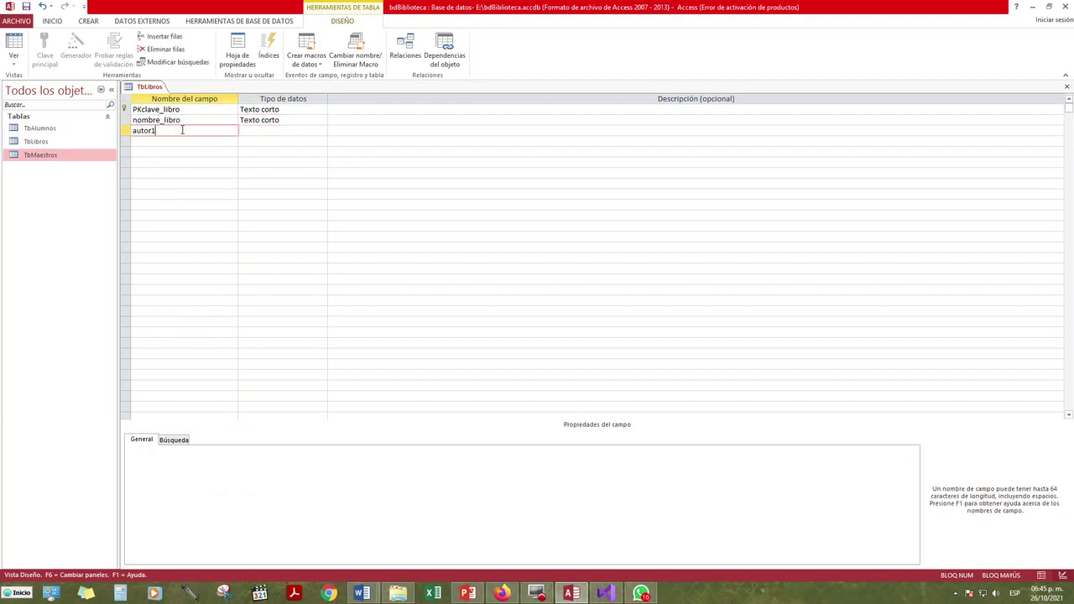
pyautogui.click(242, 131)
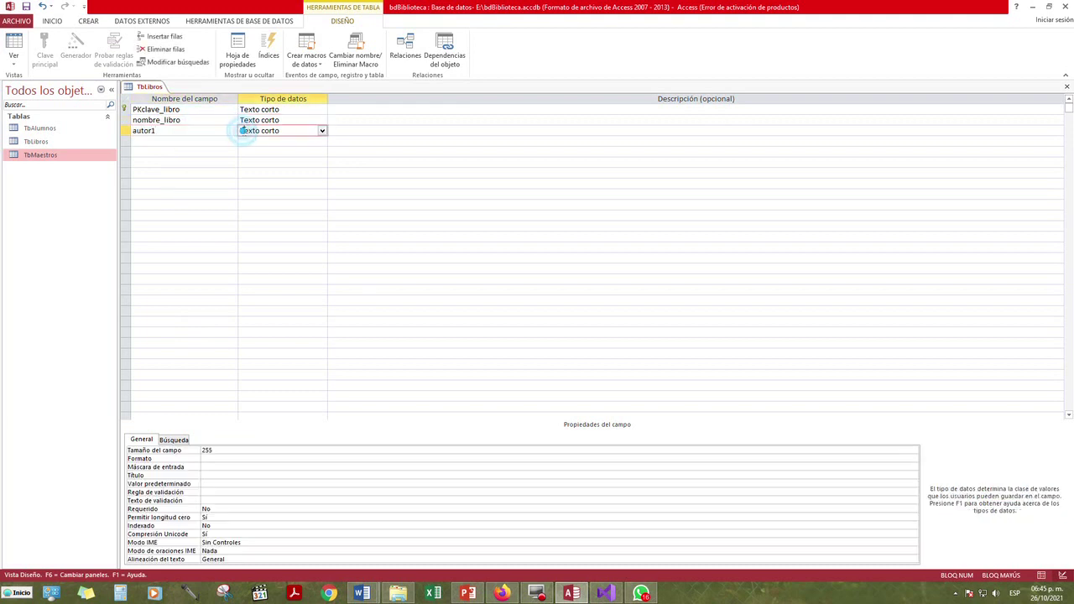
pyautogui.click(210, 450)
pyautogui.write('50')
# Add an autor2 field below autor1 with the data type Texto corto and the field size 50
pyautogui.click(185, 141)
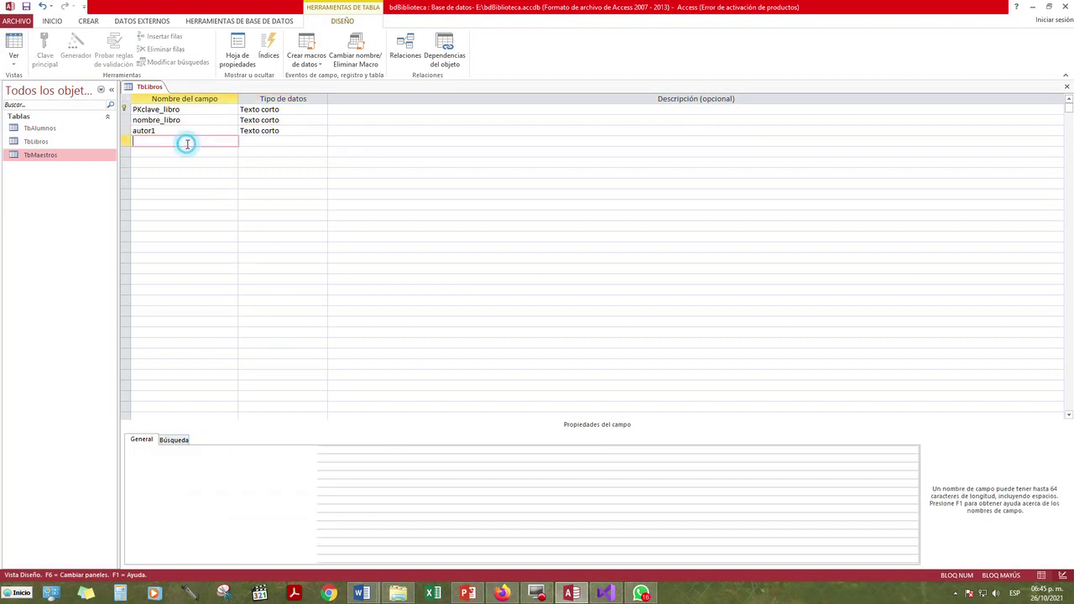
pyautogui.write('autor2')
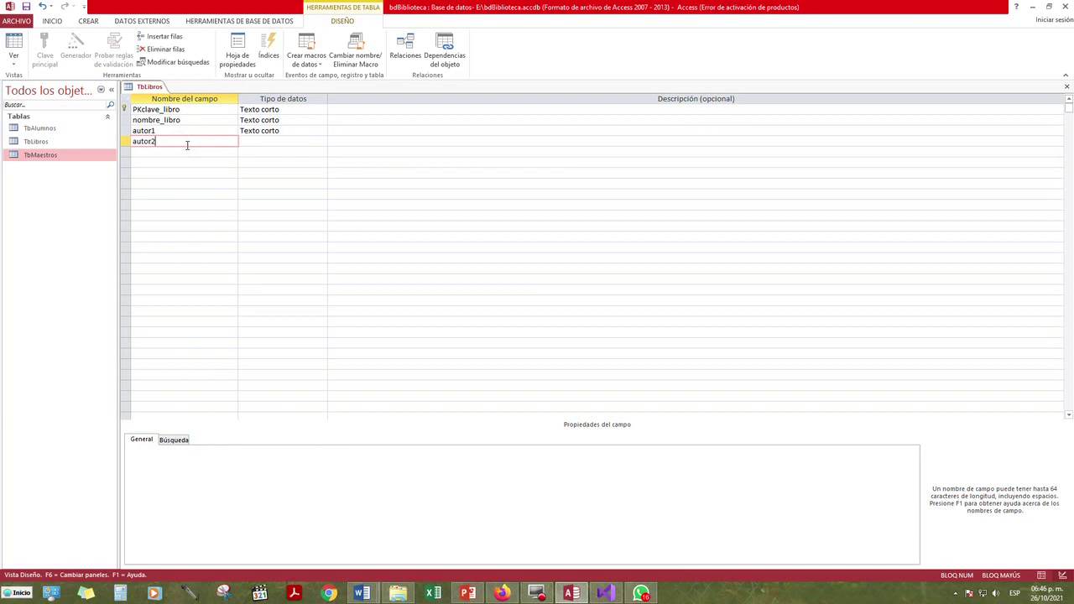
pyautogui.click(277, 141)
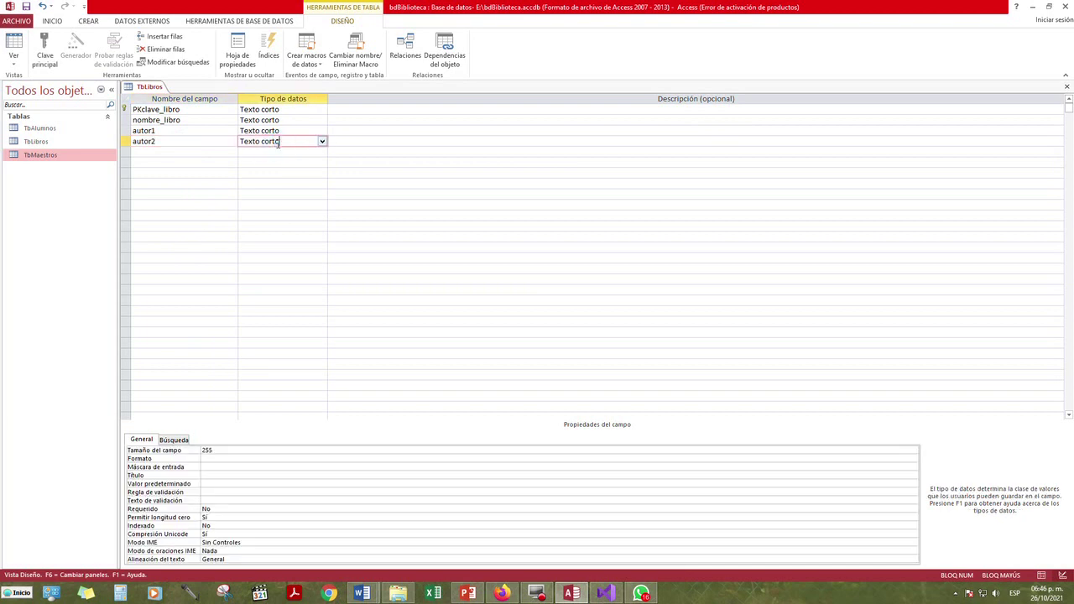
pyautogui.doubleClick(219, 451)
pyautogui.write('50')
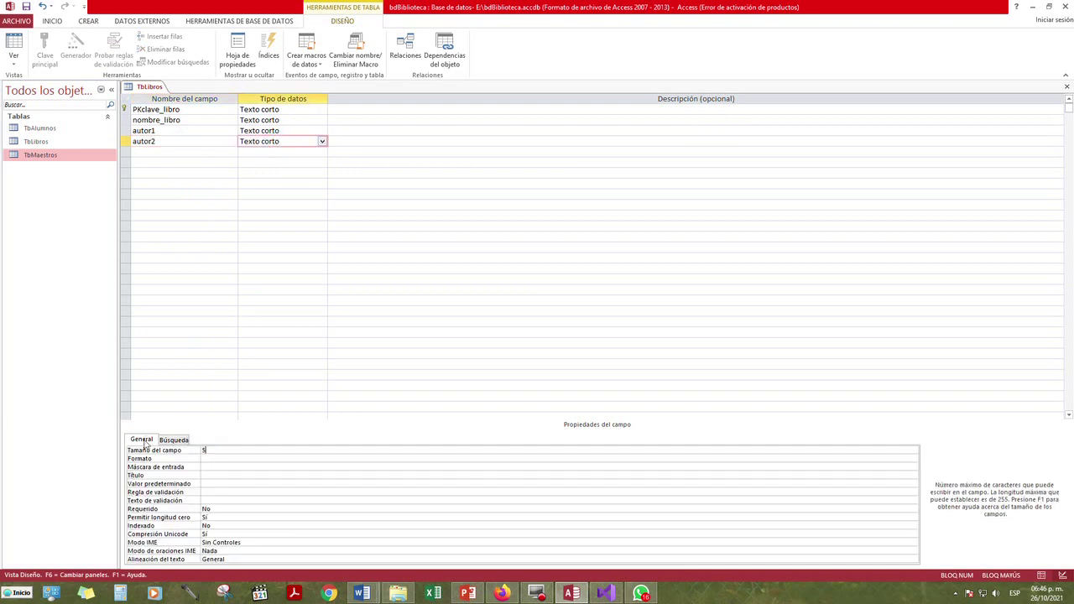
pyautogui.press('Return')
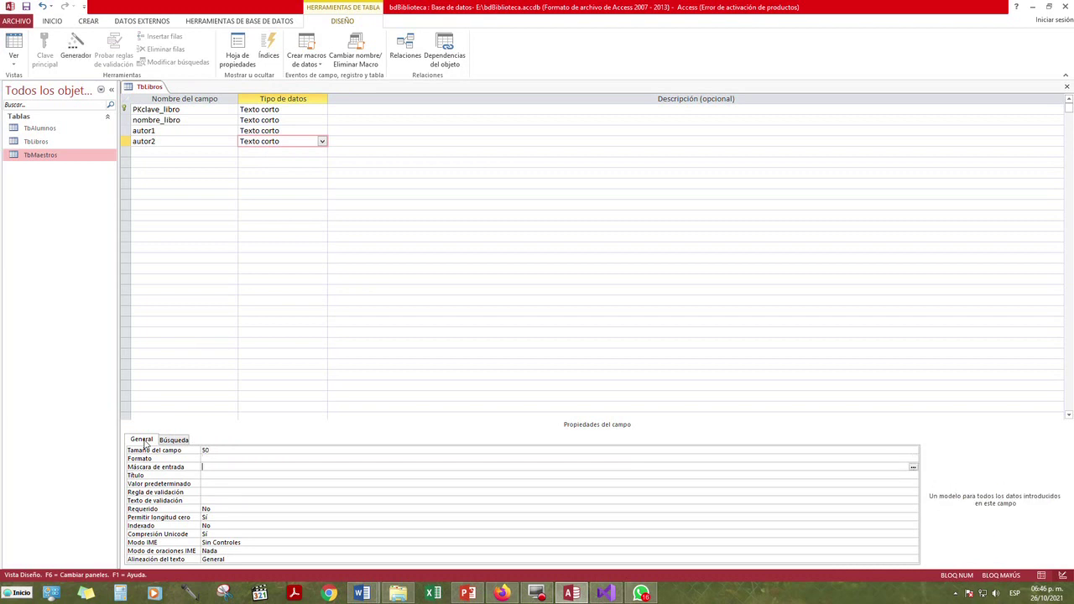
# Add an editorial field below autor2 with the data type Texto corto and the field size 30
pyautogui.click(159, 151)
pyautogui.write('editorial')
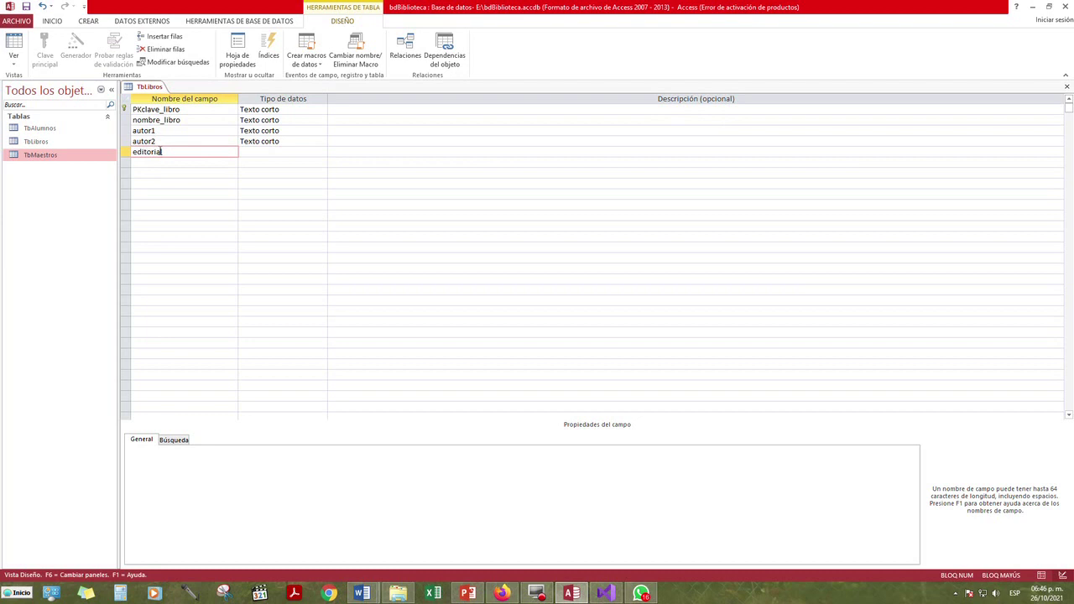
pyautogui.click(241, 151)
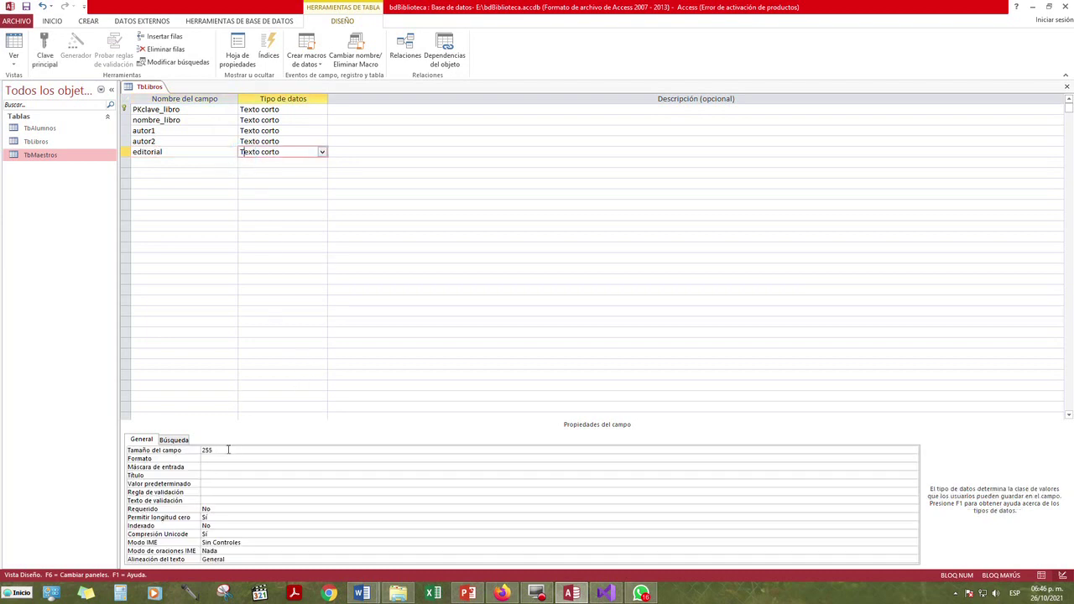
pyautogui.click(220, 450)
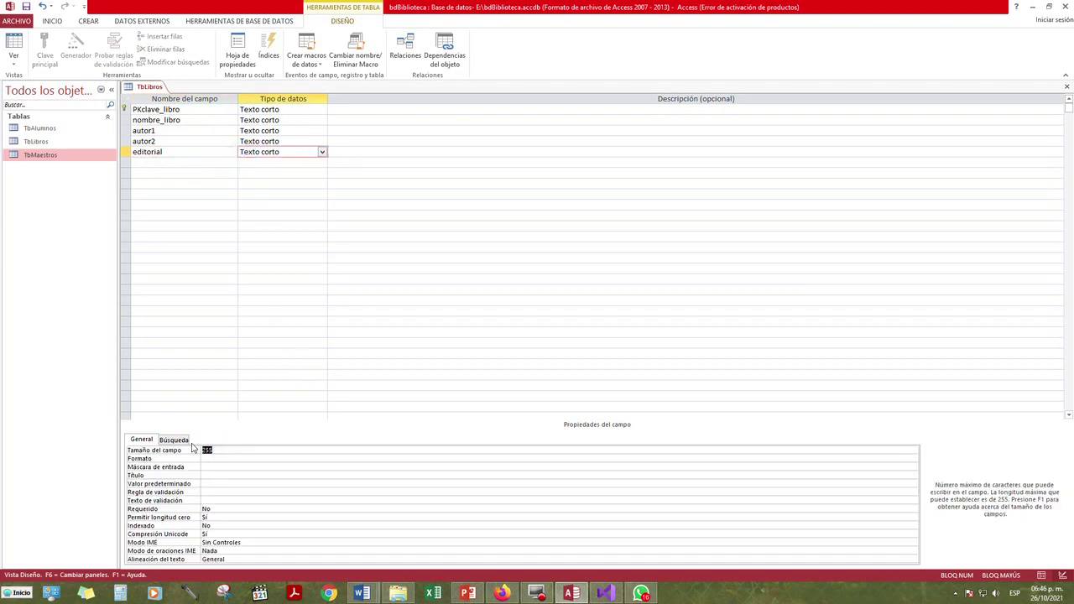
pyautogui.write('30')
# Add a clasificacion field below editorial with the data type Número and the field size Byte
pyautogui.click(171, 164)
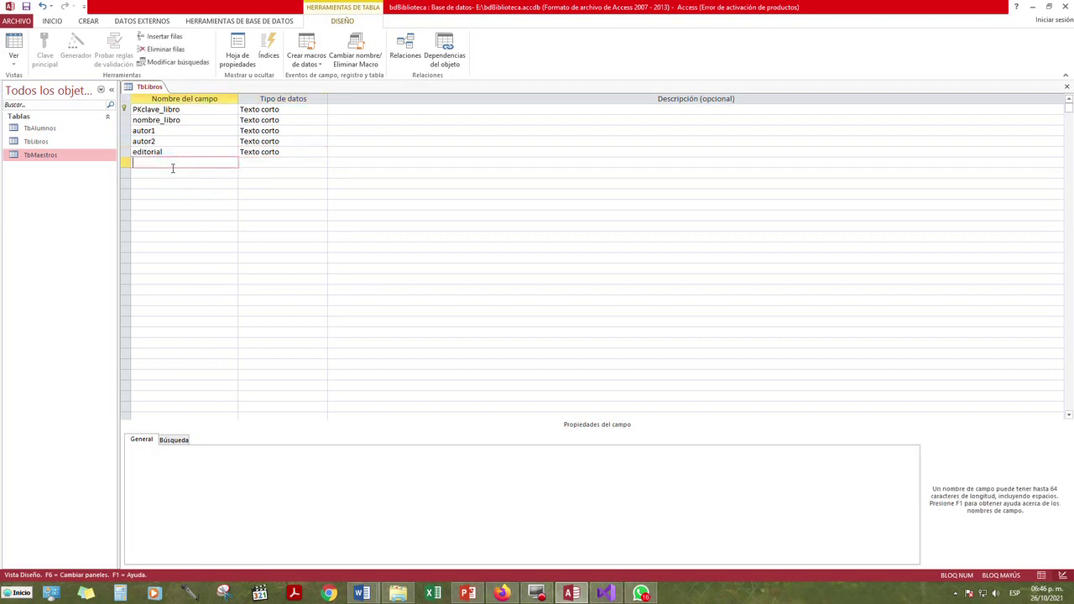
pyautogui.write('clasificación')
pyautogui.press('BackSpace')
pyautogui.press('BackSpace')
pyautogui.write('on')
pyautogui.press('BackSpace')
pyautogui.press('Tab')
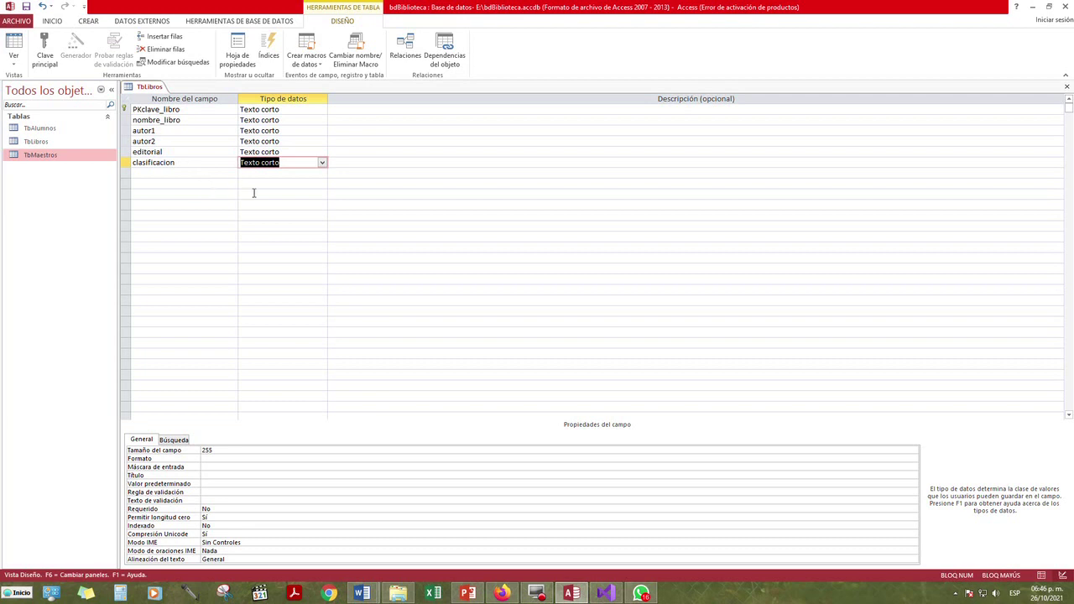
pyautogui.click(321, 164)
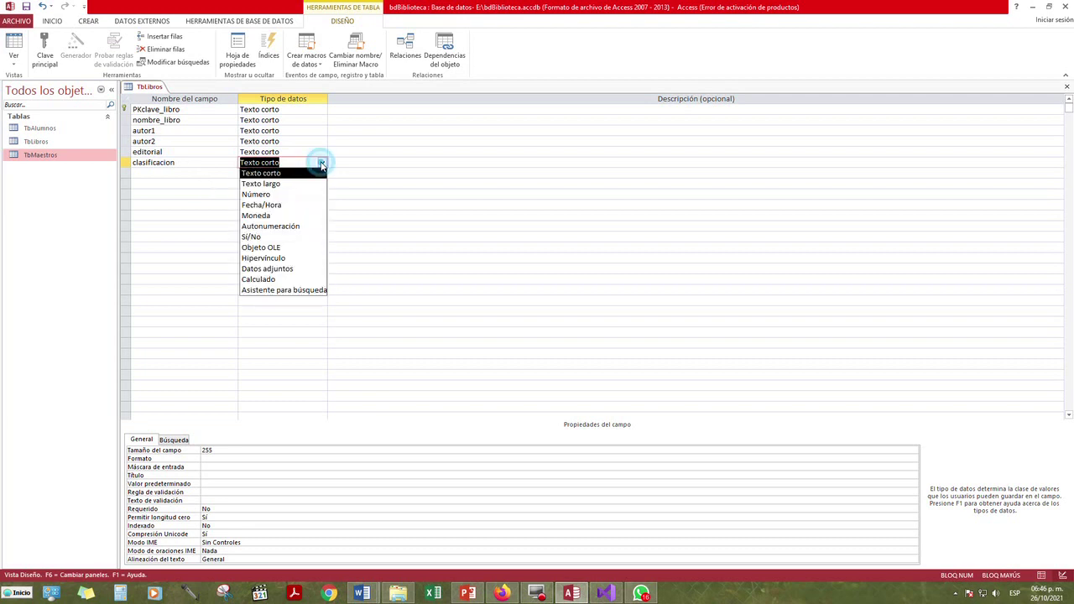
pyautogui.click(260, 194)
pyautogui.click(225, 451)
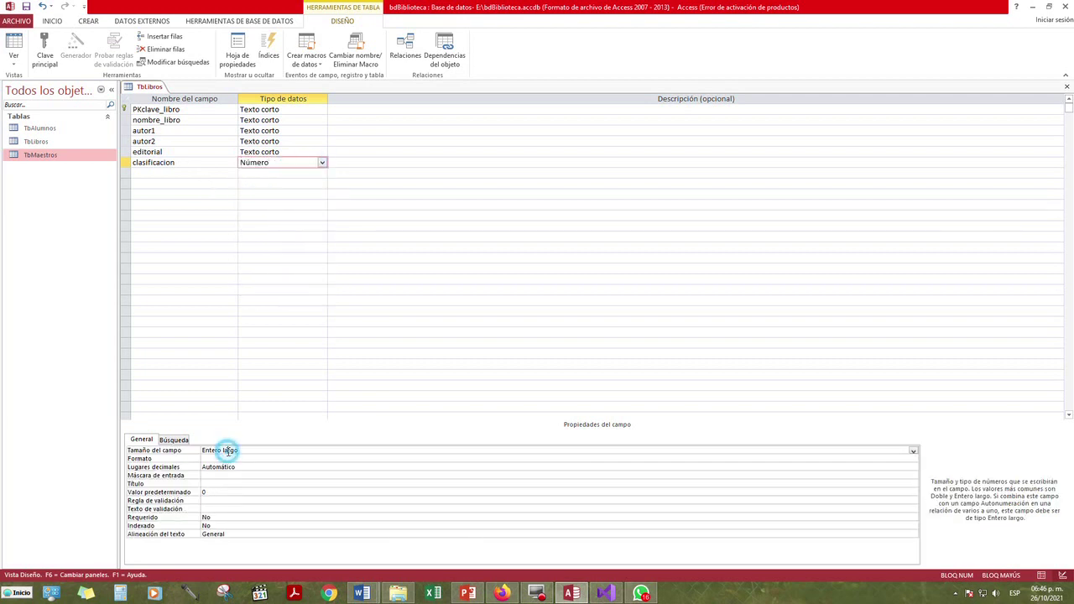
pyautogui.click(915, 451)
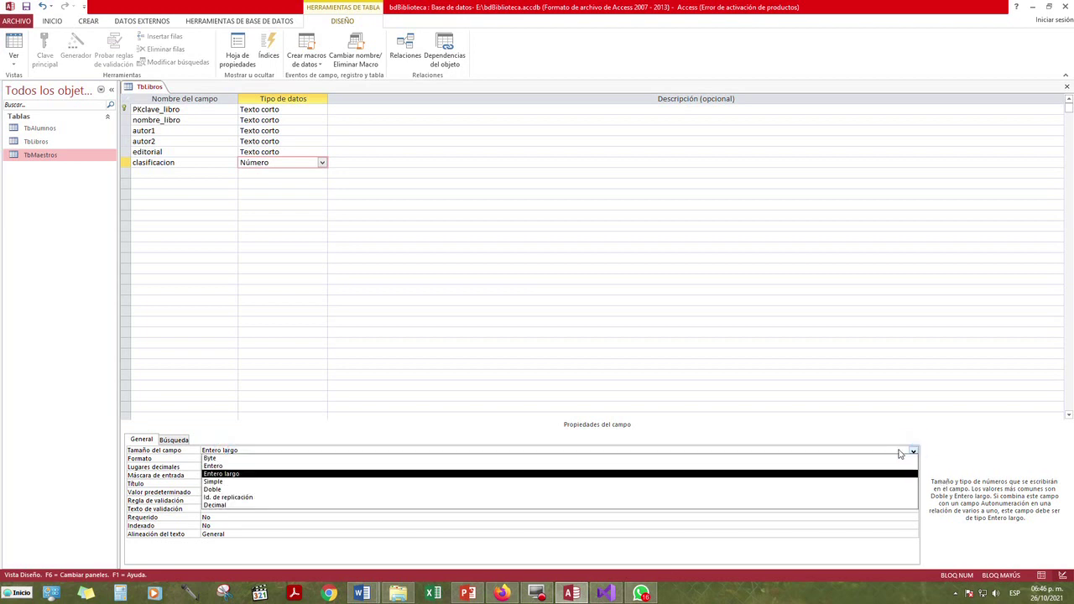
pyautogui.click(212, 460)
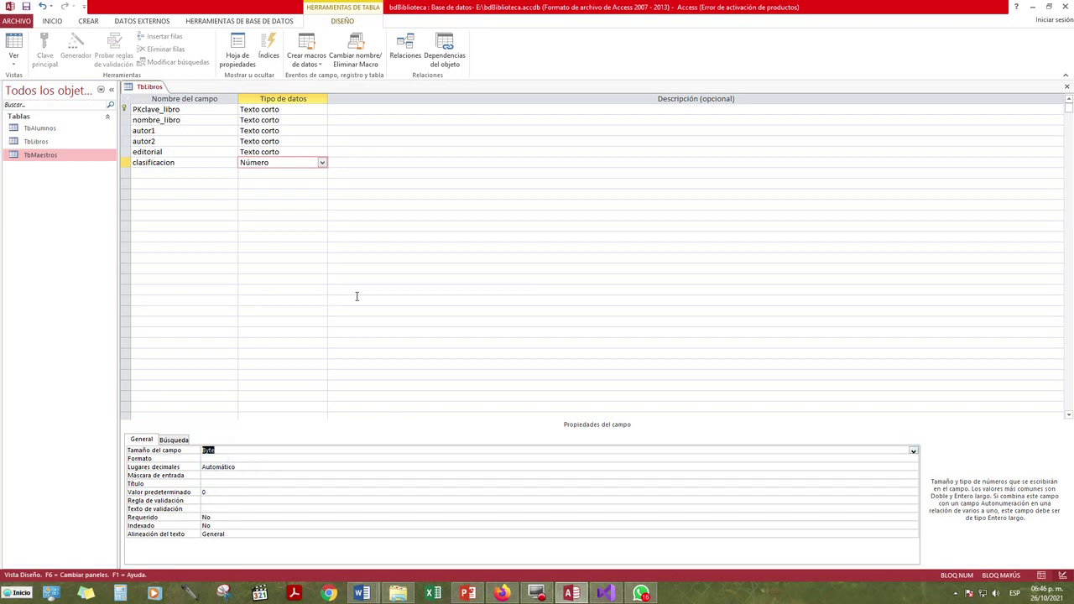
pyautogui.click(201, 173)
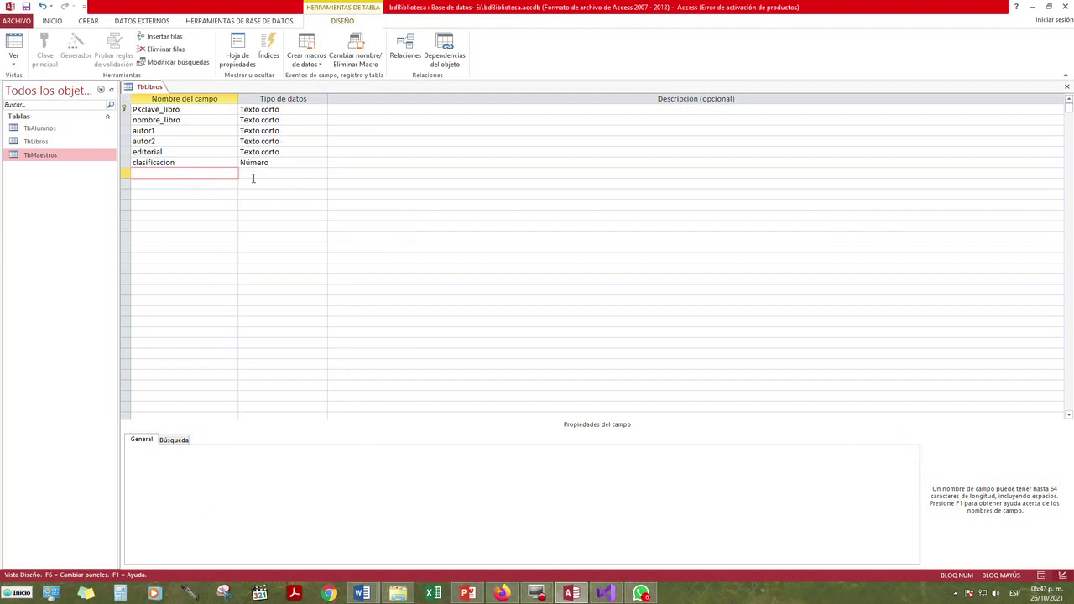
pyautogui.click(206, 174)
pyautogui.click(286, 163)
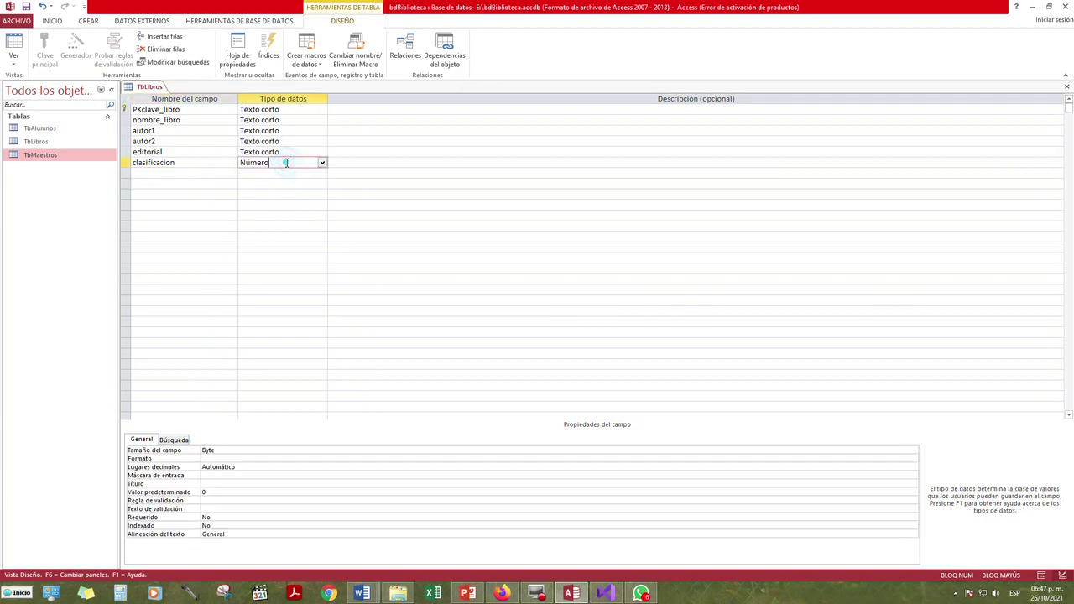
# Set the field size of the clasificacion field to Entero
pyautogui.click(242, 451)
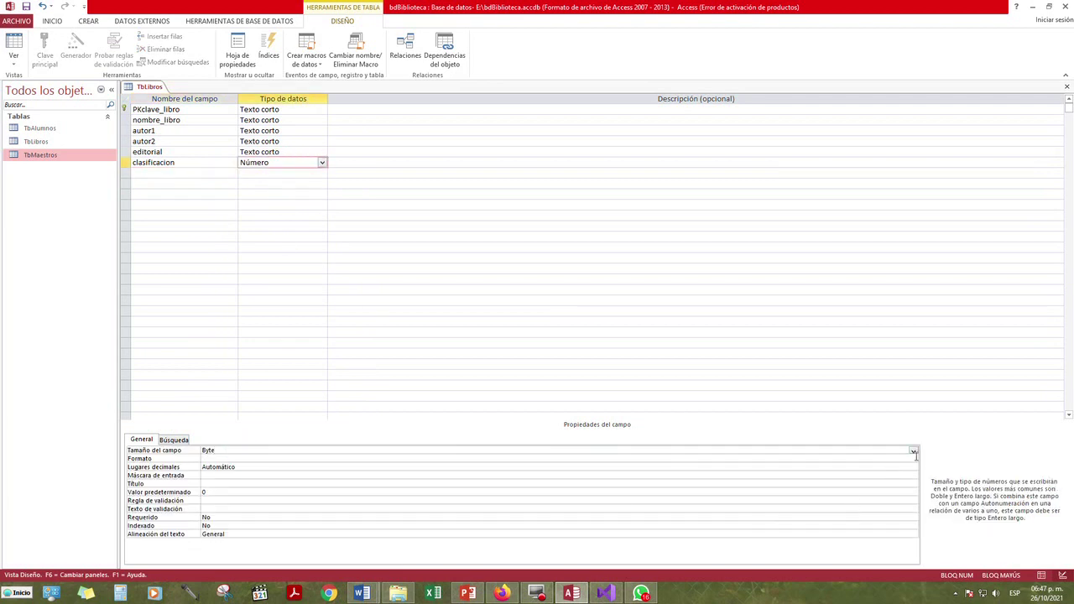
pyautogui.click(915, 453)
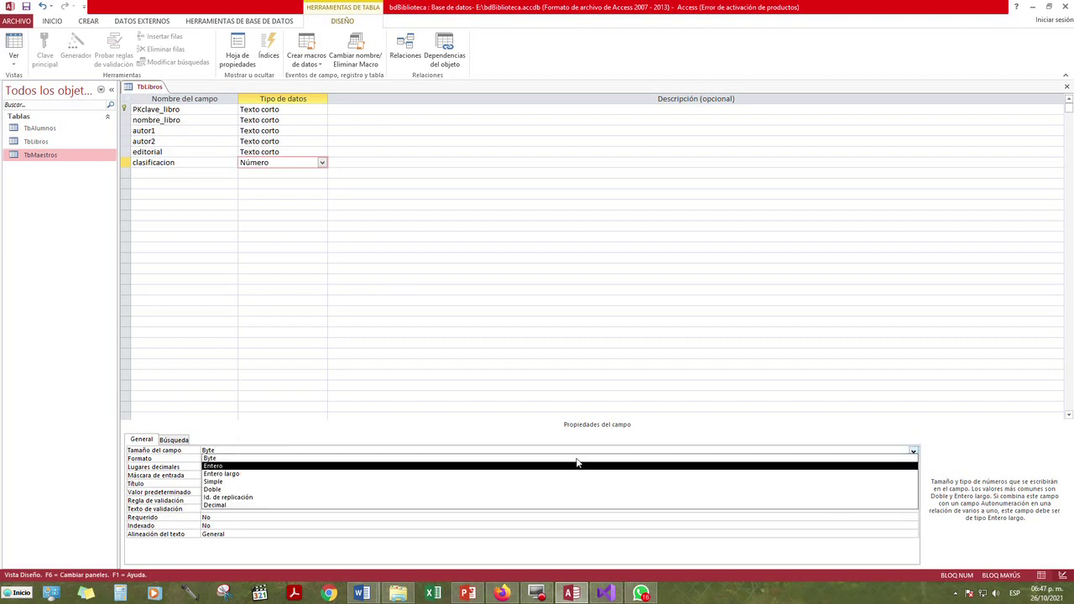
pyautogui.click(220, 468)
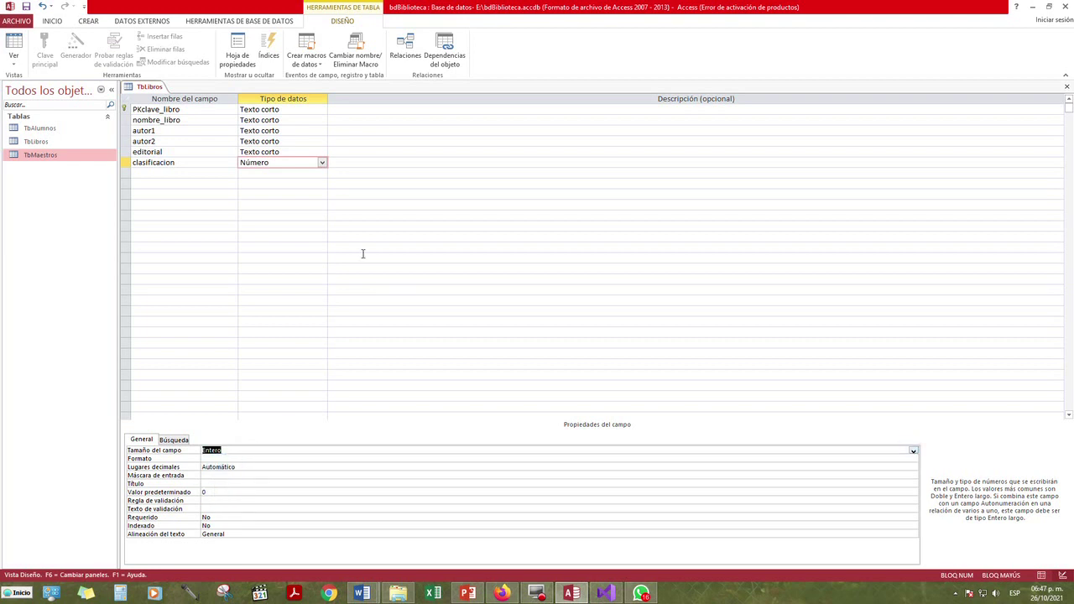
# Add a volumen field below clasificacion with the data type Número and the field size Byte
pyautogui.click(183, 178)
pyautogui.click(182, 172)
pyautogui.click(182, 173)
pyautogui.write('volumen')
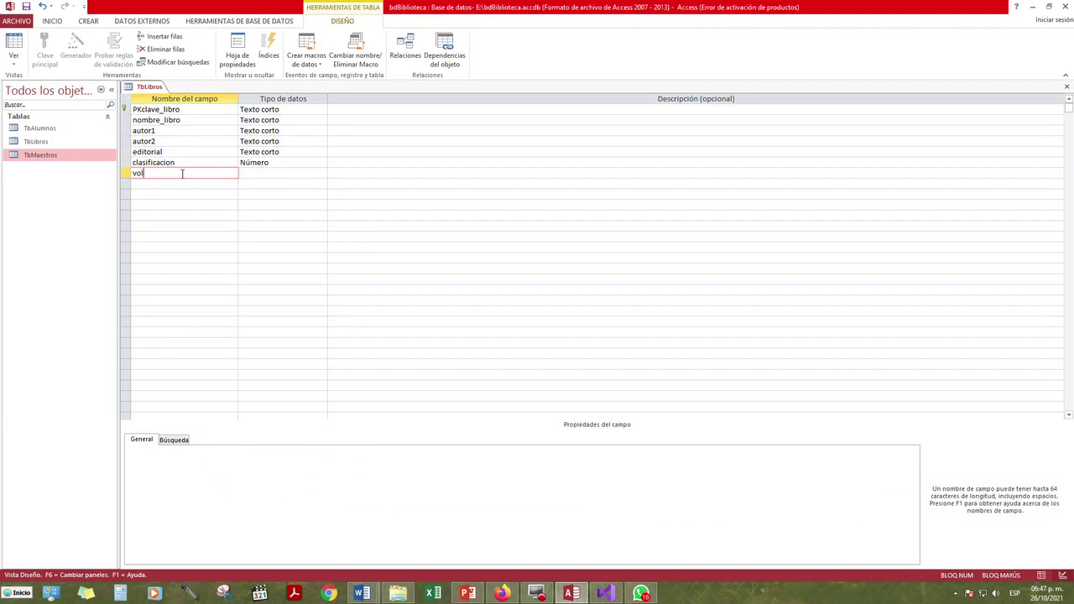
pyautogui.click(259, 173)
pyautogui.click(322, 174)
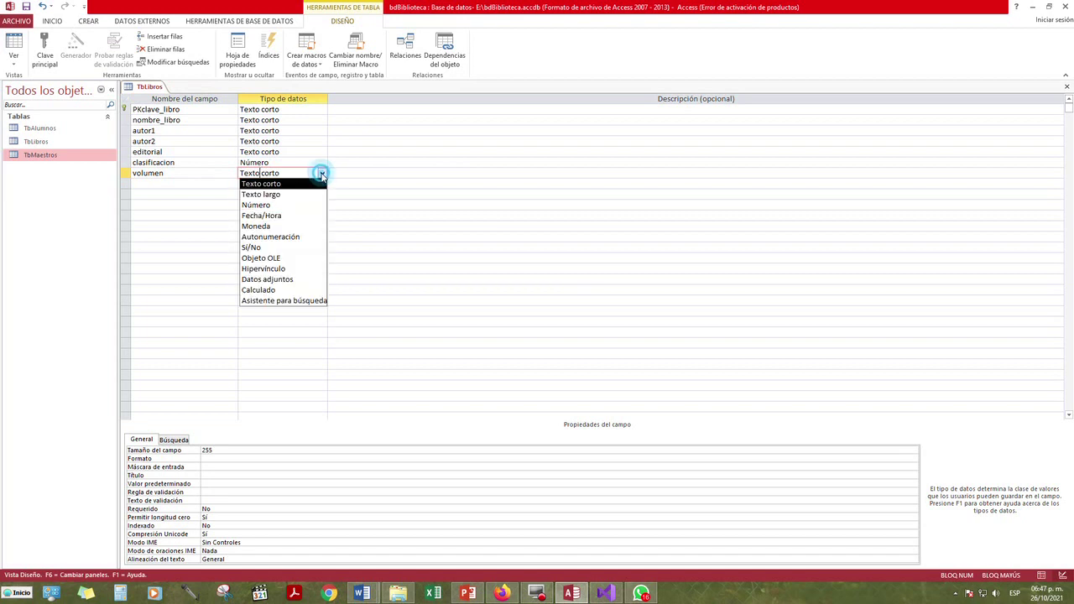
pyautogui.click(290, 205)
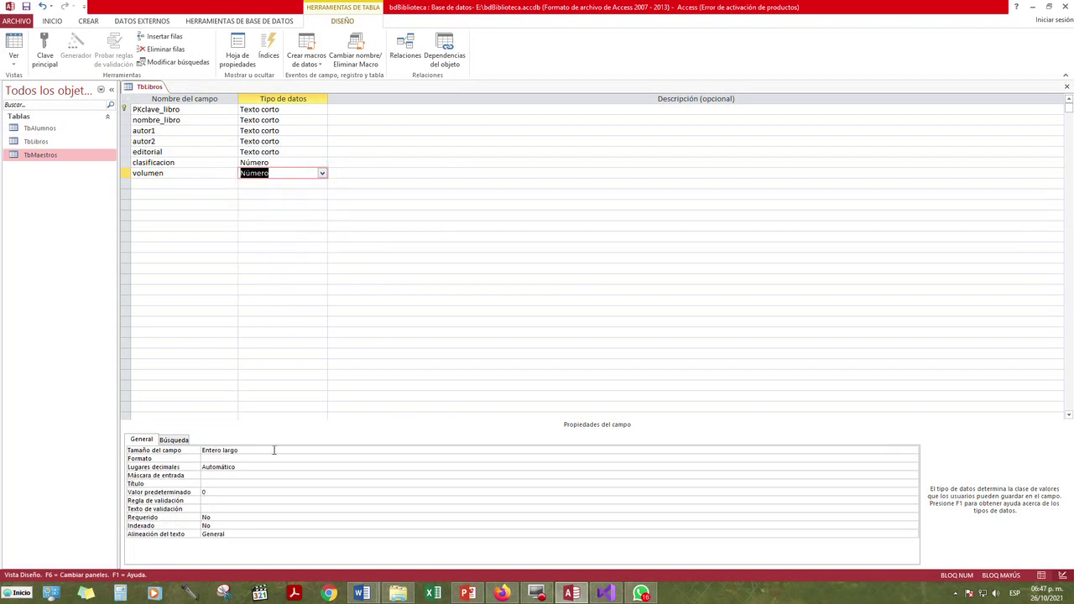
pyautogui.click(914, 451)
pyautogui.click(914, 451)
pyautogui.click(915, 451)
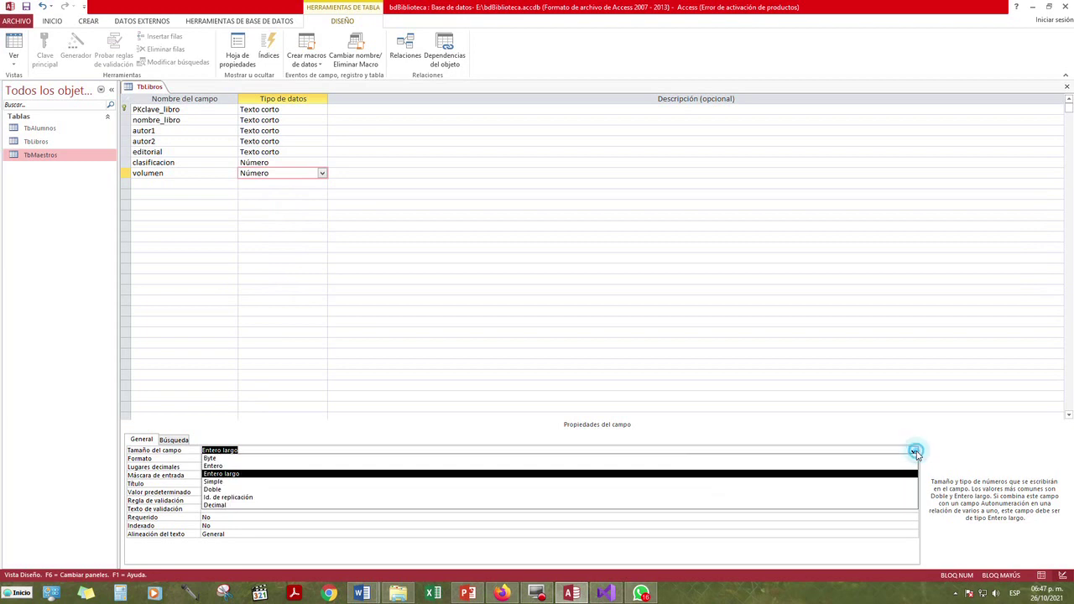
pyautogui.click(261, 460)
# Add a paginas field below volumen with the data type Número and the field size Entero
pyautogui.click(177, 183)
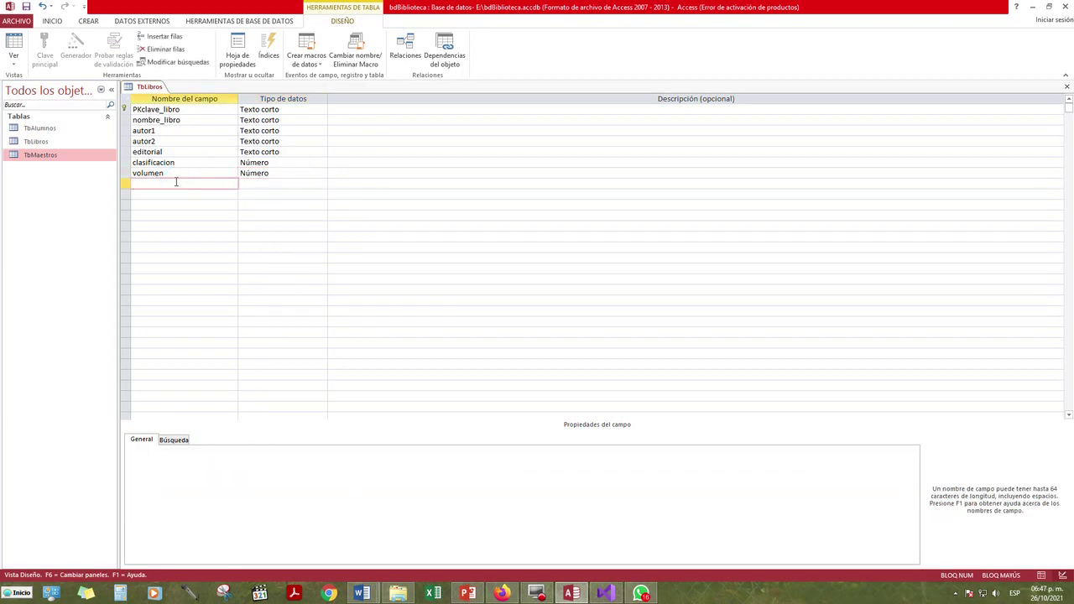
pyautogui.write('paginas')
pyautogui.press('Tab')
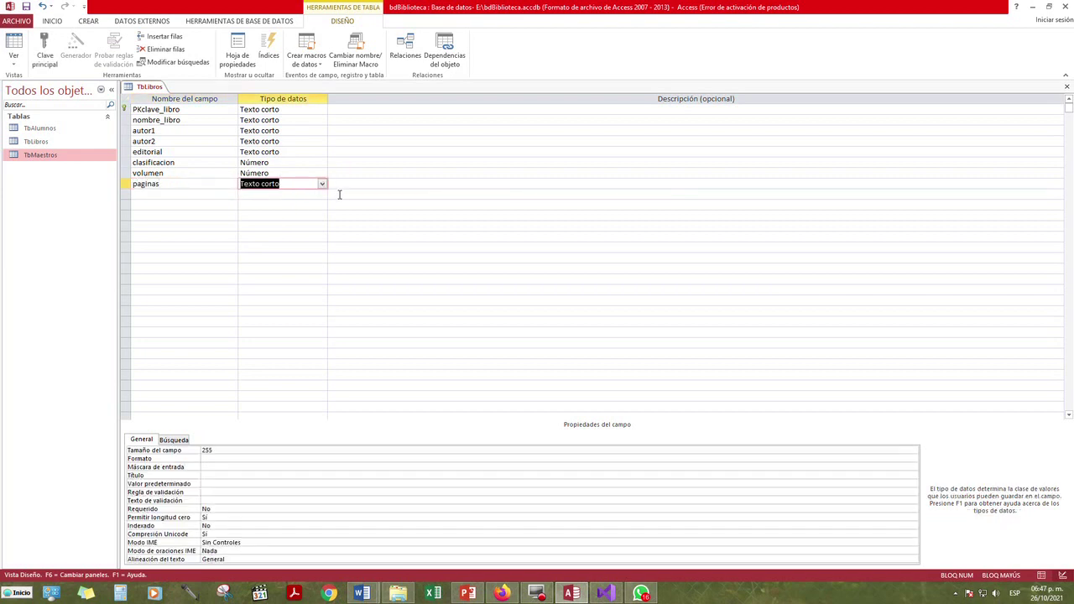
pyautogui.click(322, 185)
pyautogui.click(277, 215)
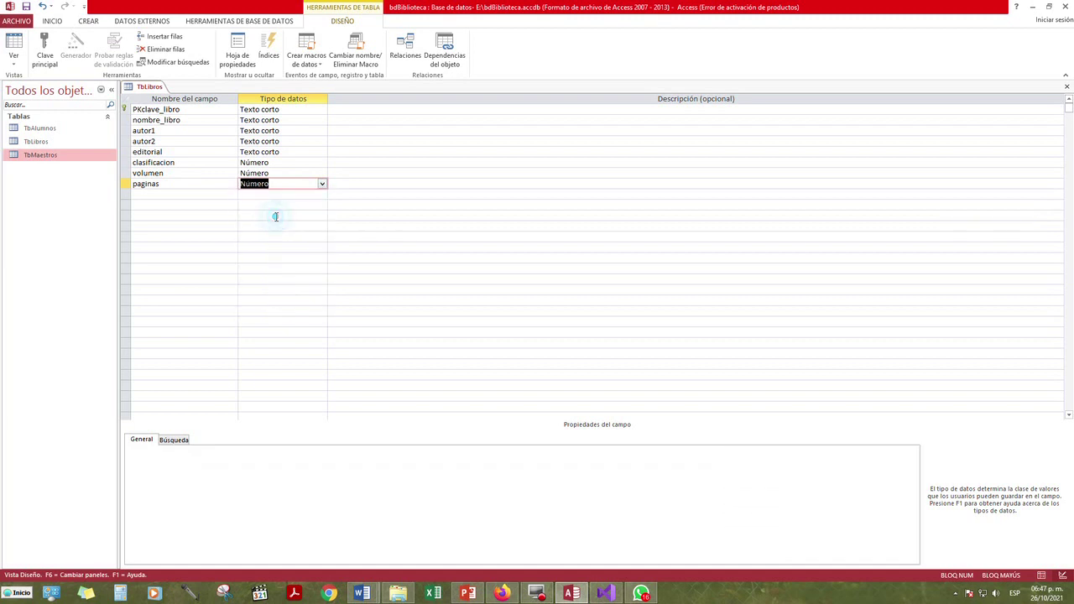
pyautogui.click(912, 452)
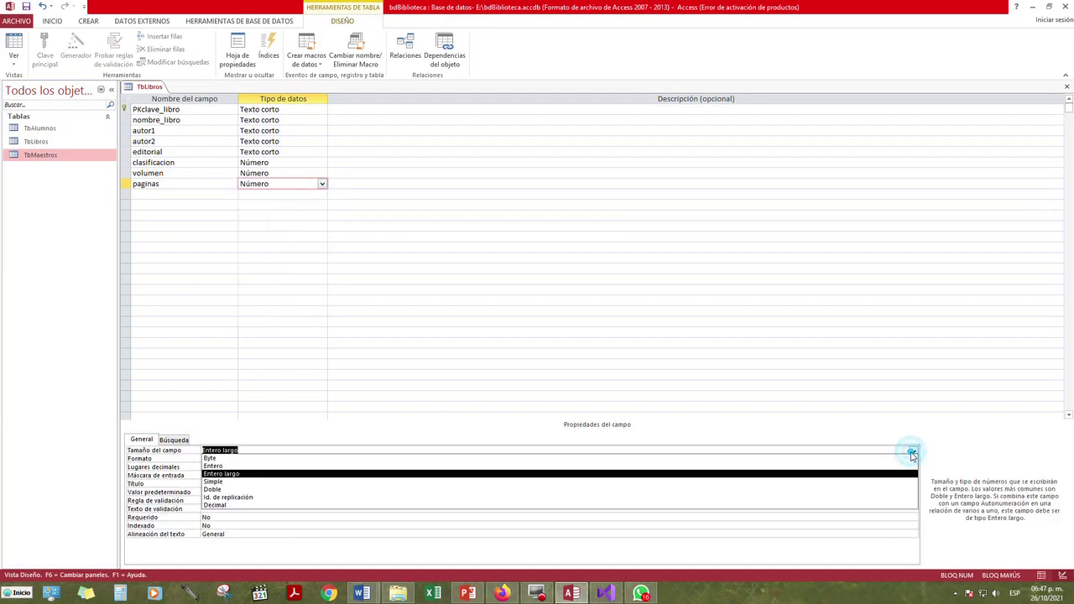
pyautogui.click(244, 466)
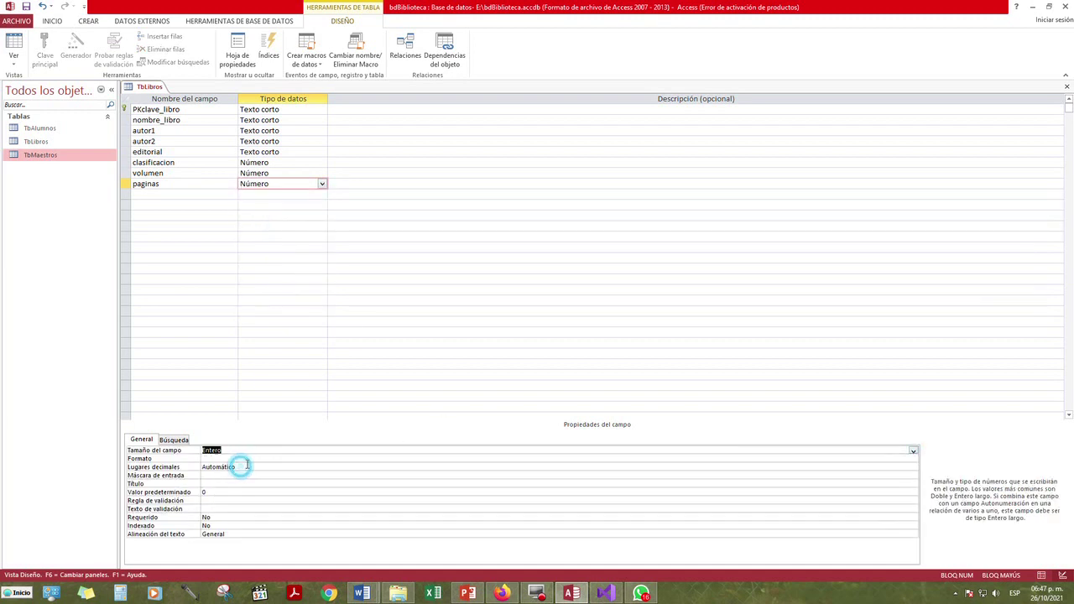
# Add an existencia field below paginas with the data type Número and the field size Entero
pyautogui.click(215, 197)
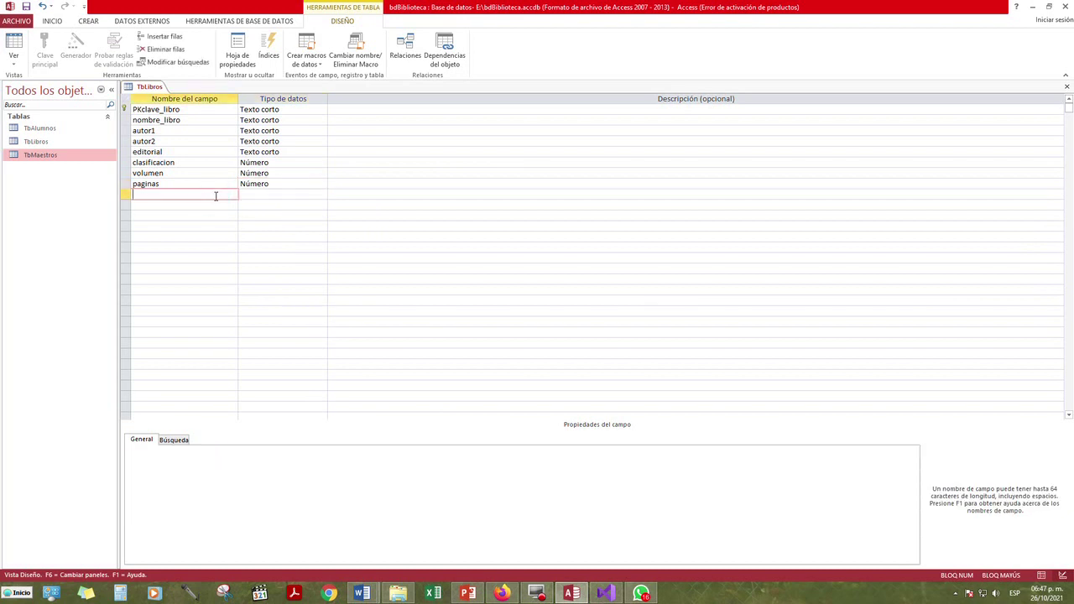
pyautogui.write('existencia')
pyautogui.click(263, 194)
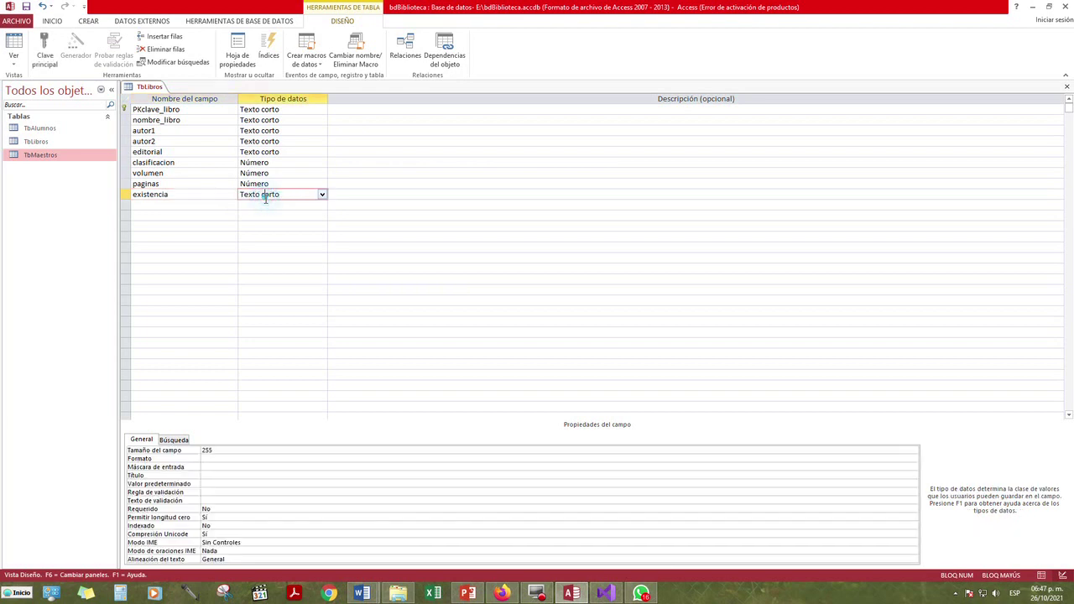
pyautogui.click(323, 196)
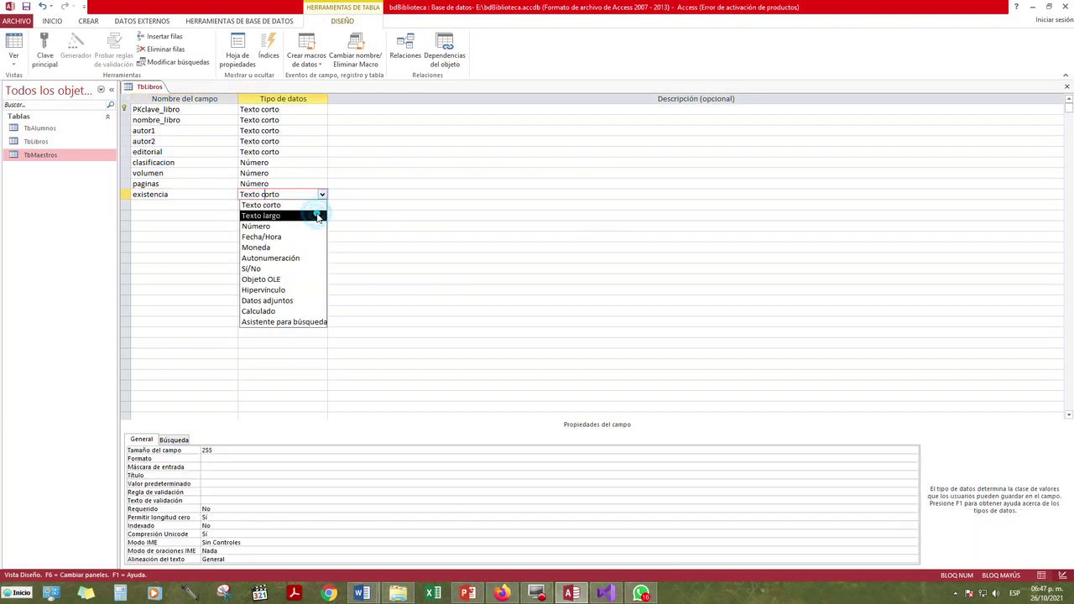
pyautogui.click(312, 226)
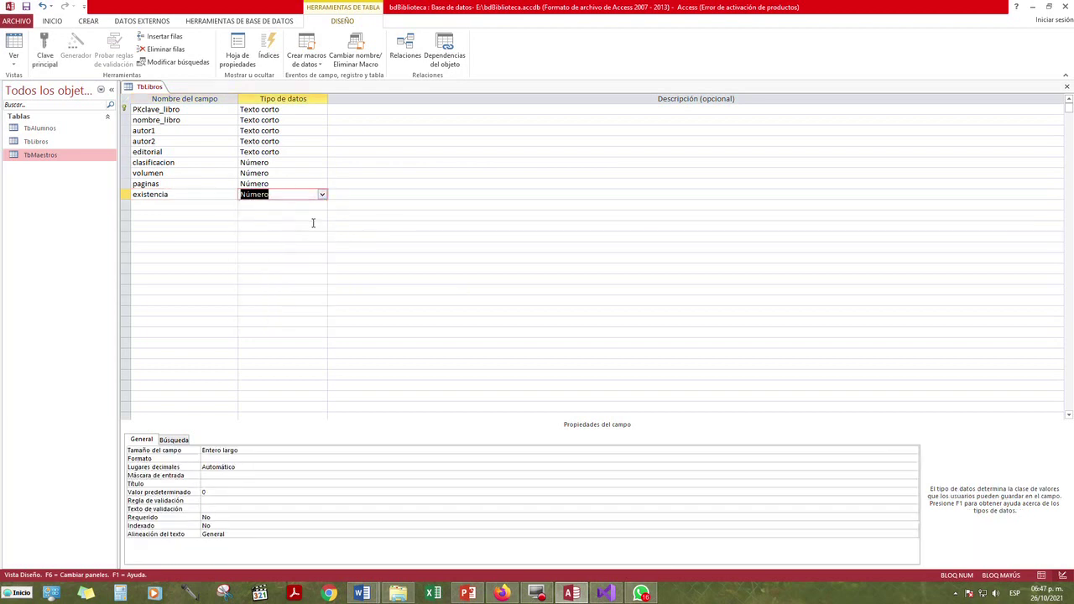
pyautogui.click(843, 449)
pyautogui.click(914, 452)
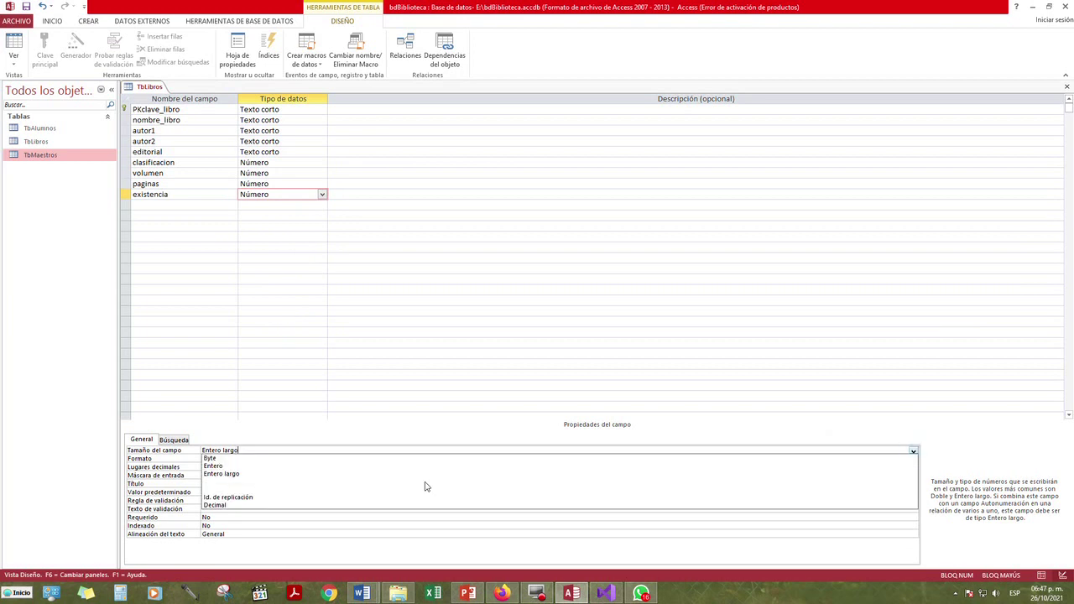
pyautogui.click(234, 468)
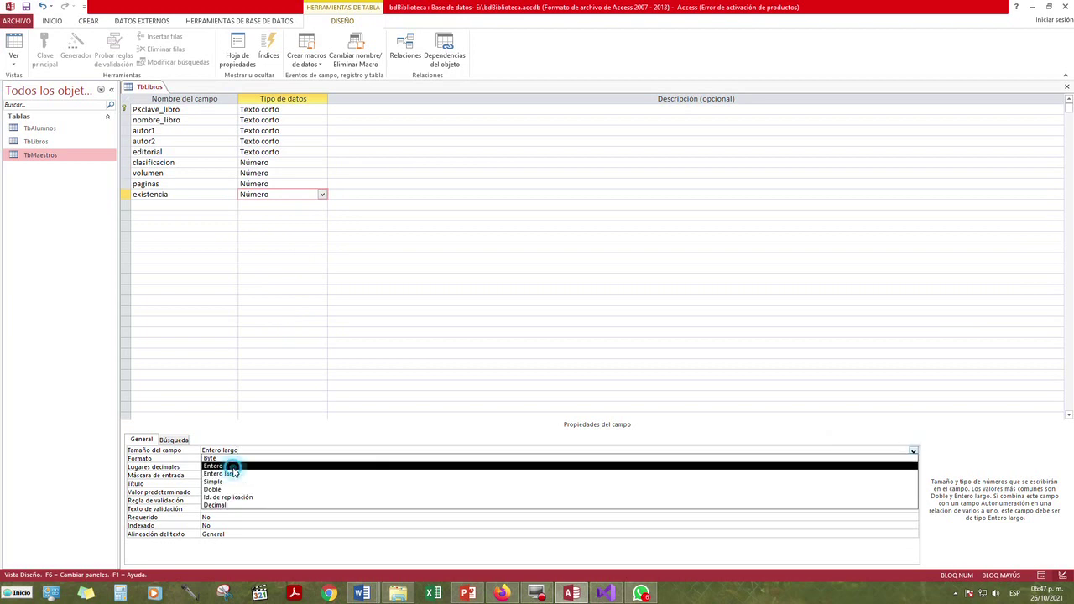
# Add a fecha_edicion field below existencia with the data type Fecha/Hora and the format Fecha corta
pyautogui.click(180, 204)
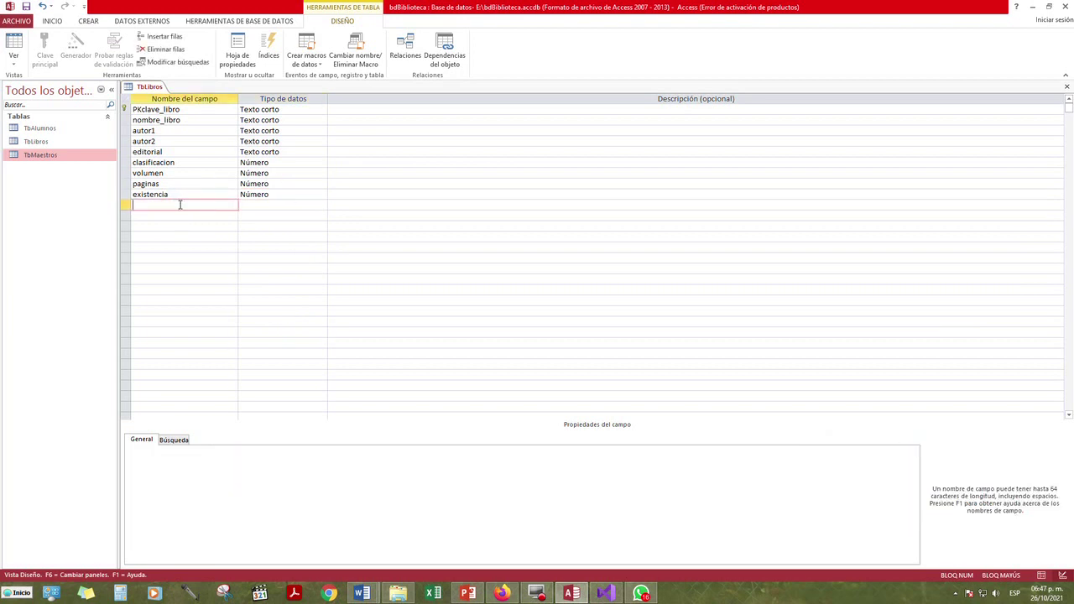
pyautogui.write('fecha_edición')
pyautogui.press('BackSpace')
pyautogui.press('BackSpace')
pyautogui.write('on')
pyautogui.click(267, 207)
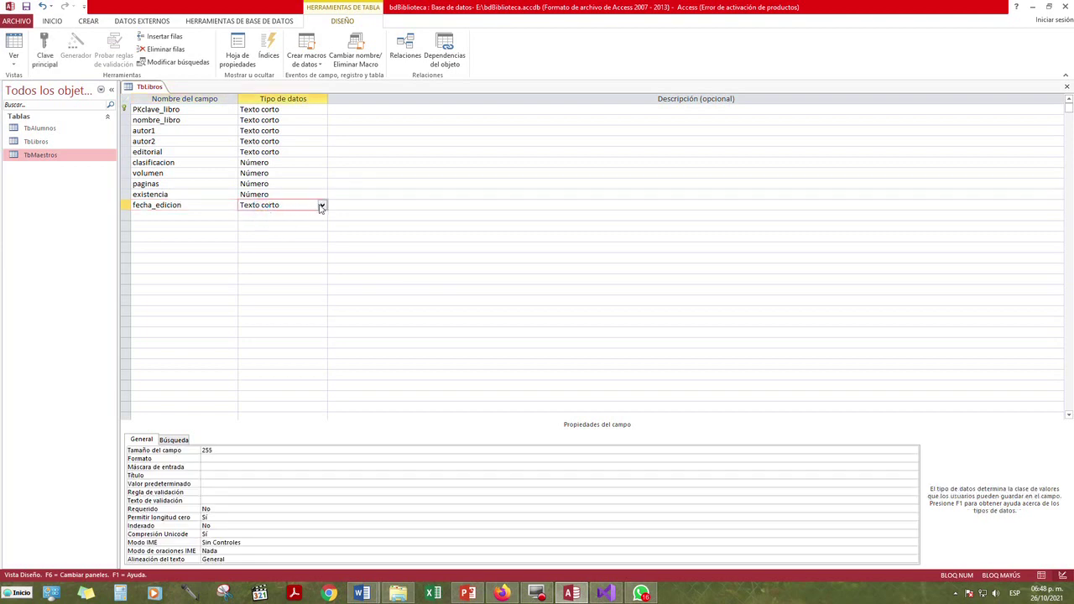
pyautogui.click(322, 205)
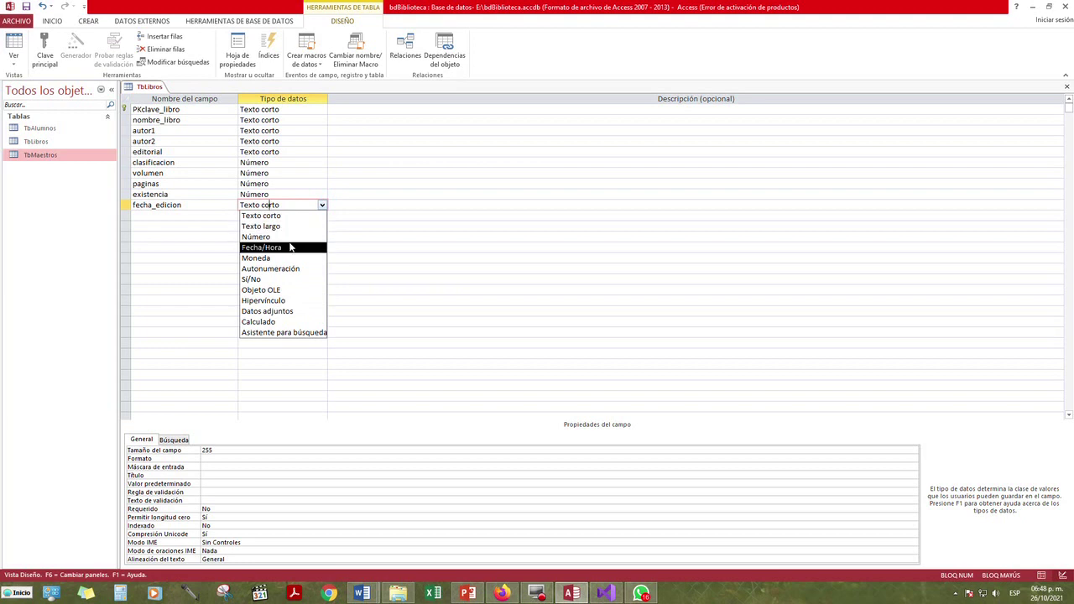
pyautogui.click(286, 247)
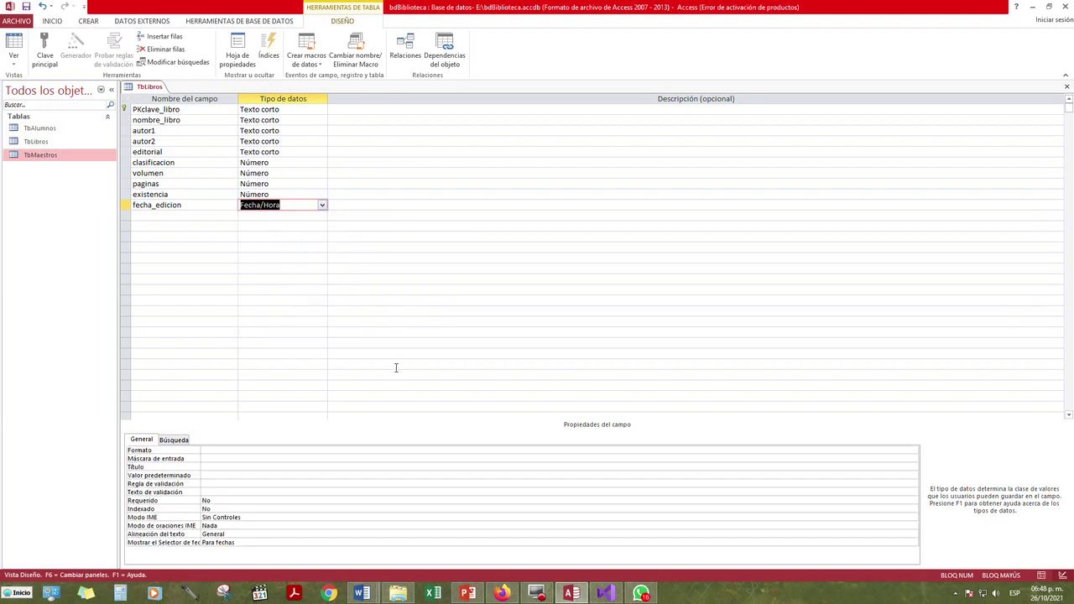
pyautogui.click(229, 451)
pyautogui.click(913, 451)
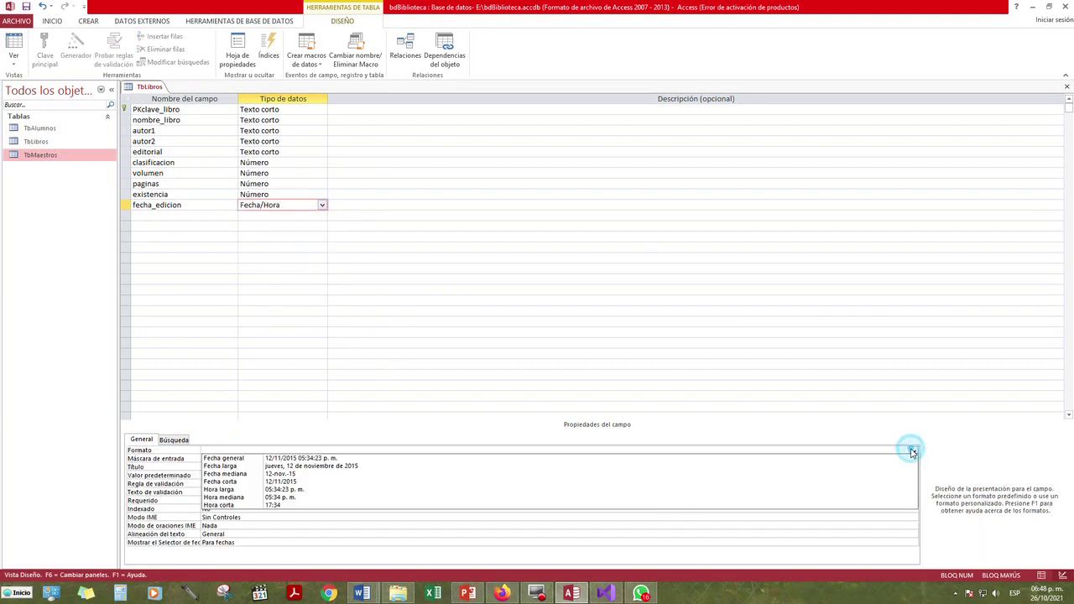
pyautogui.click(296, 483)
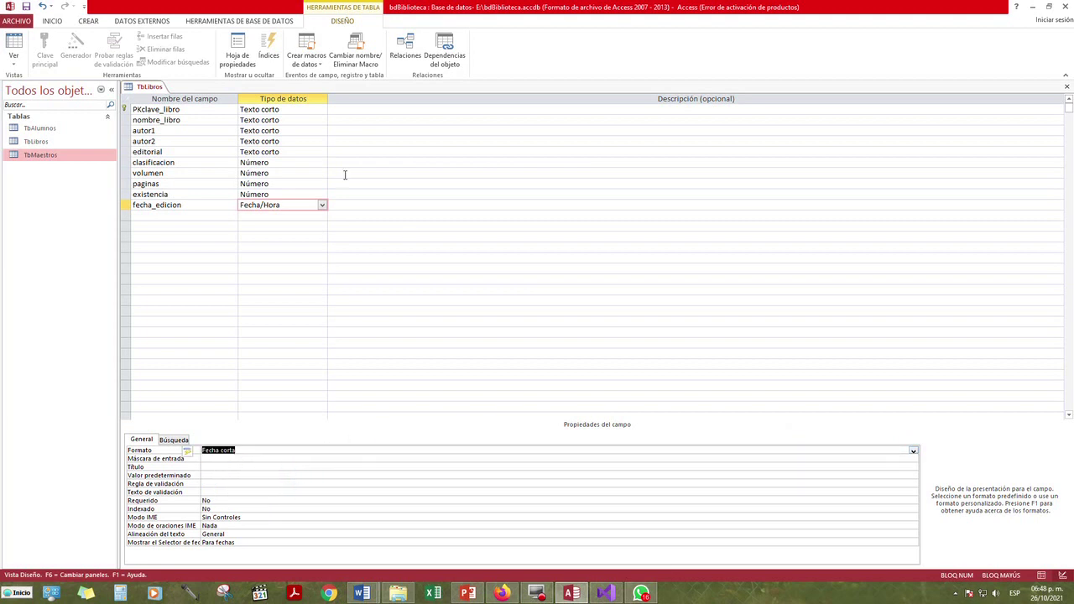
pyautogui.click(913, 452)
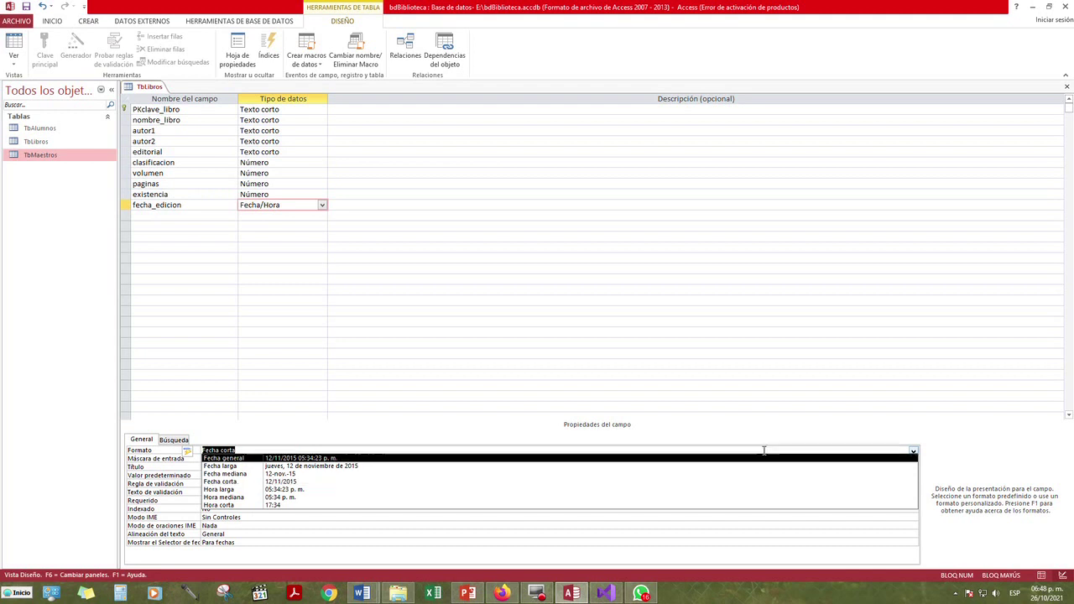
pyautogui.click(293, 485)
# Add a disponibles field below fecha_edicion with the data type Número and the field size Entero
pyautogui.click(222, 217)
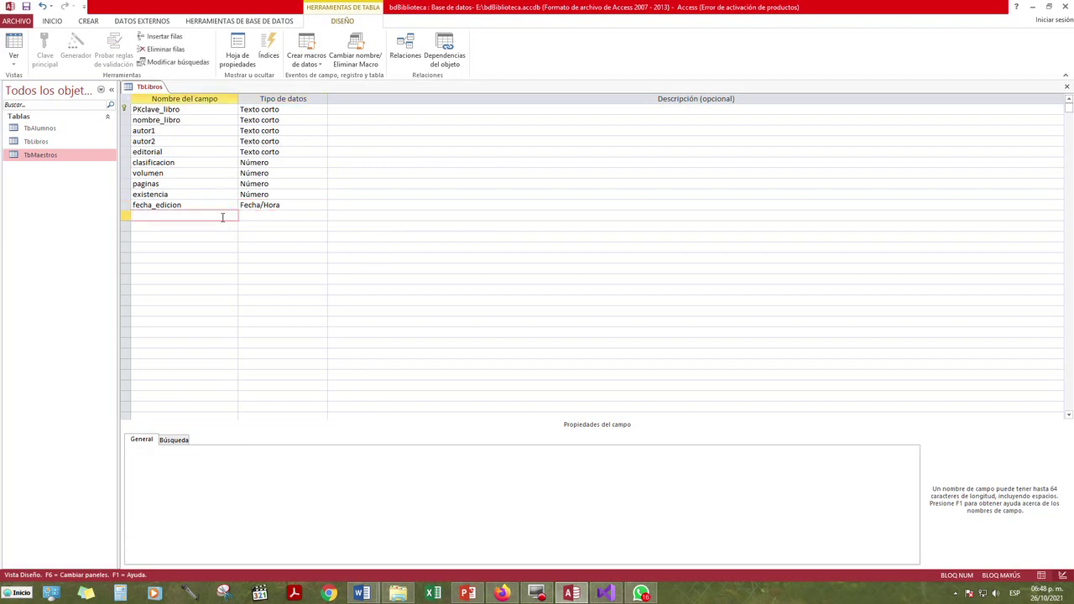
pyautogui.write('disponibles')
pyautogui.press('Tab')
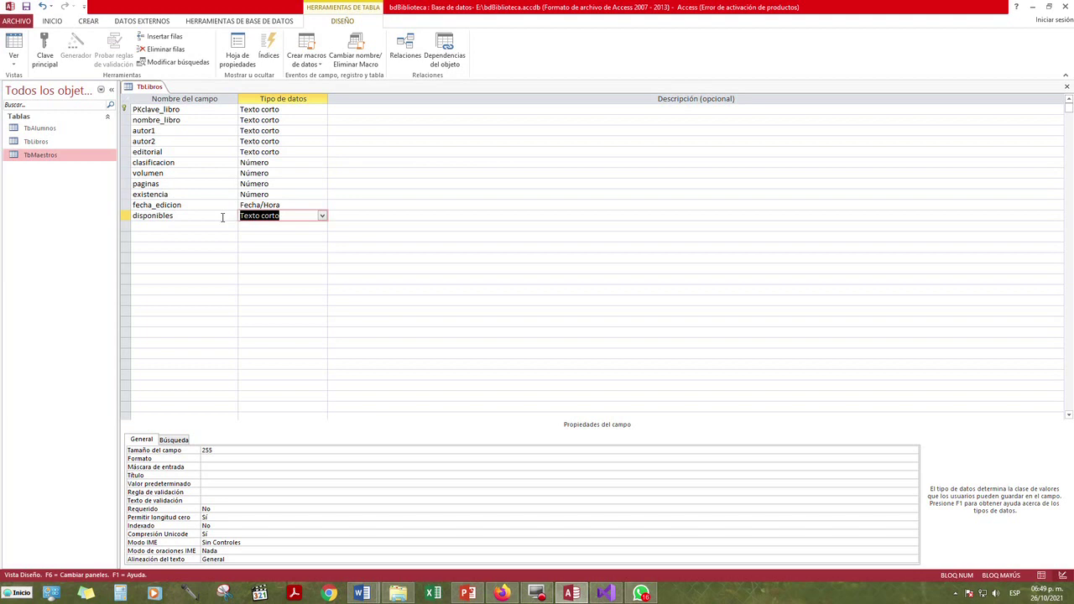
pyautogui.click(322, 216)
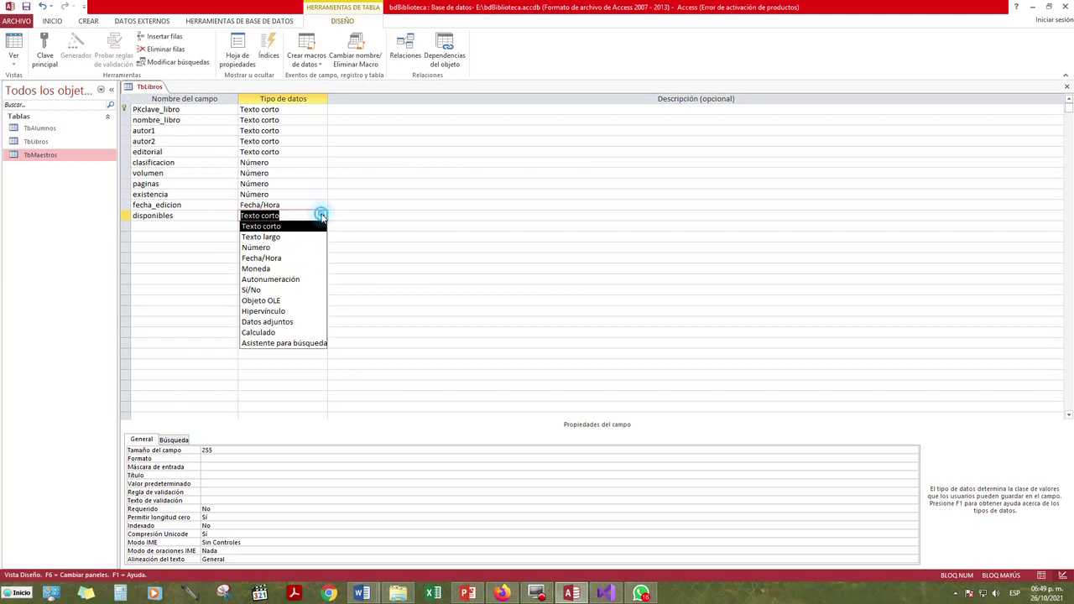
pyautogui.click(298, 247)
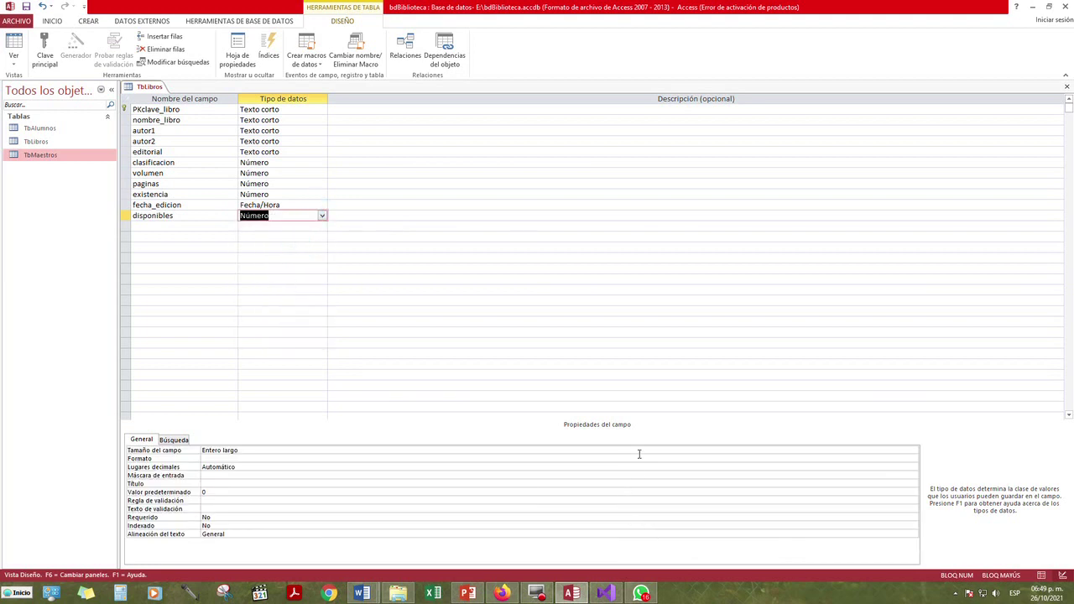
pyautogui.click(913, 451)
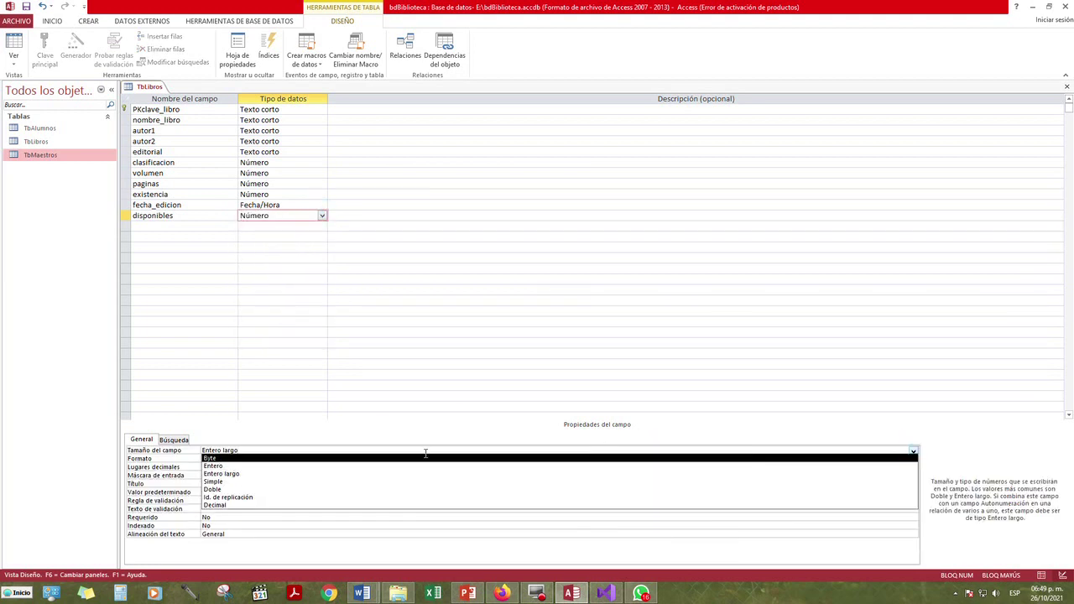
pyautogui.click(315, 467)
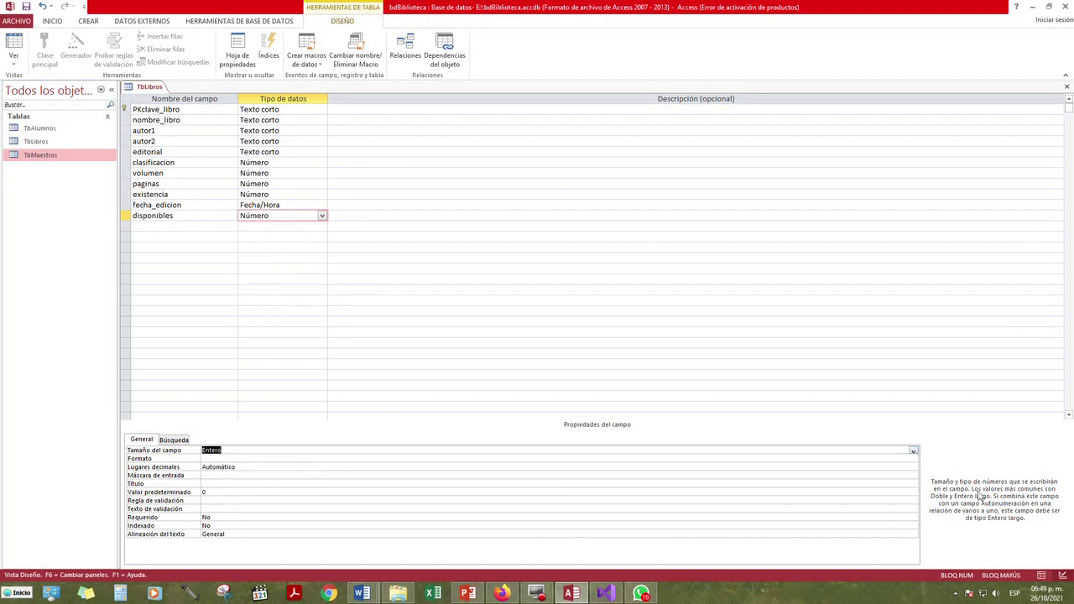
pyautogui.click(209, 225)
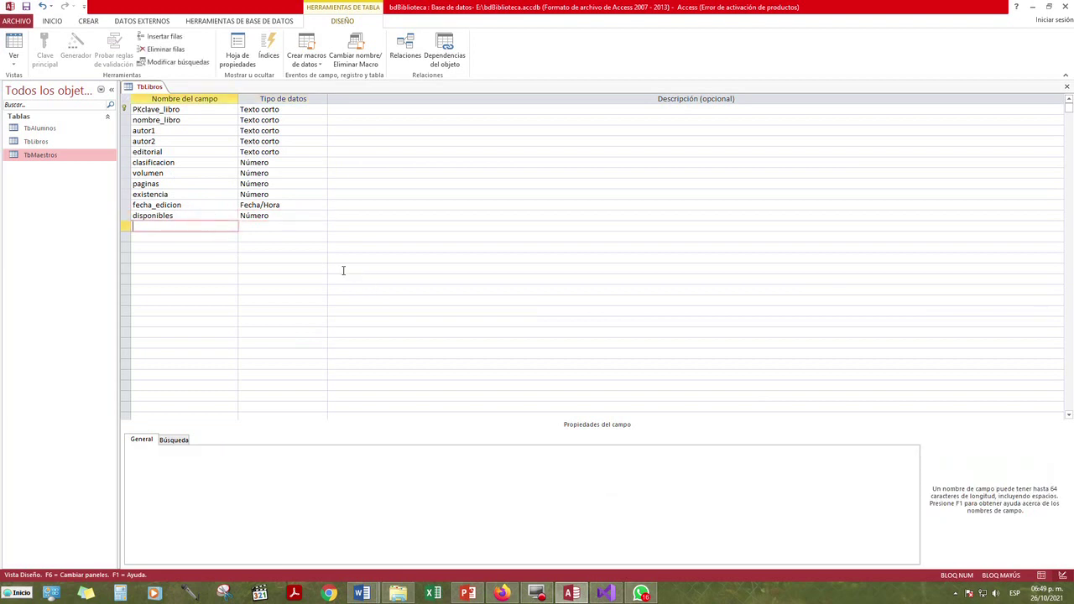
# Check the field size assigned to the volumen field
pyautogui.click(251, 216)
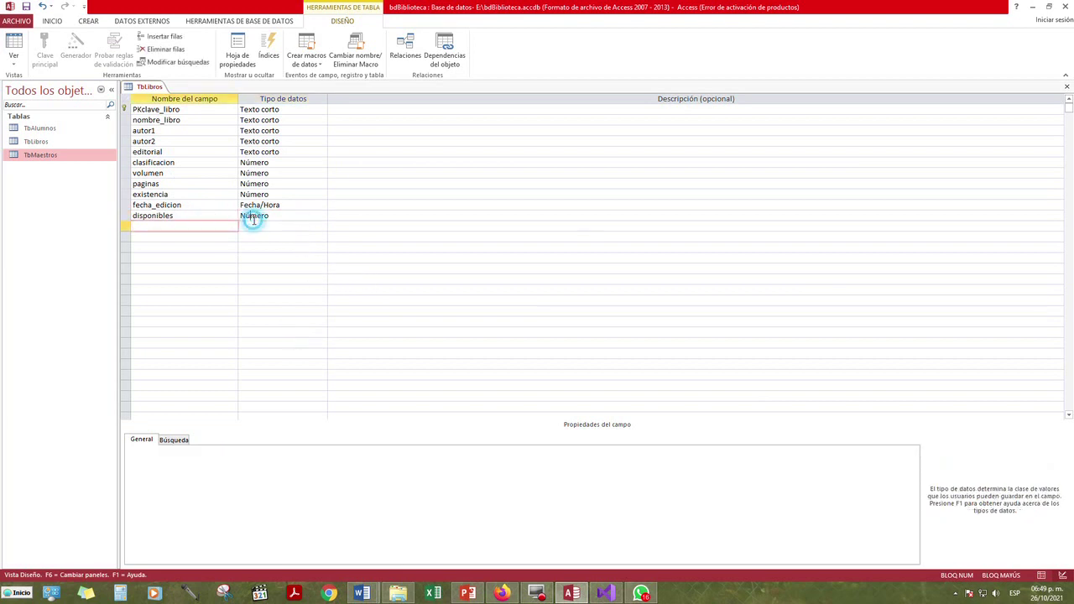
pyautogui.click(280, 173)
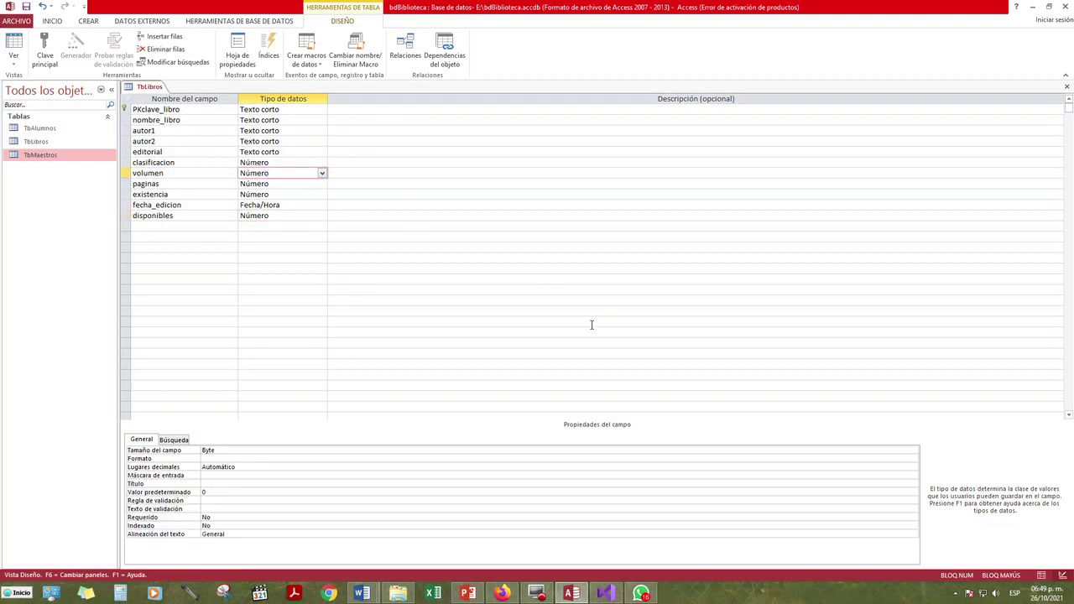
pyautogui.click(326, 450)
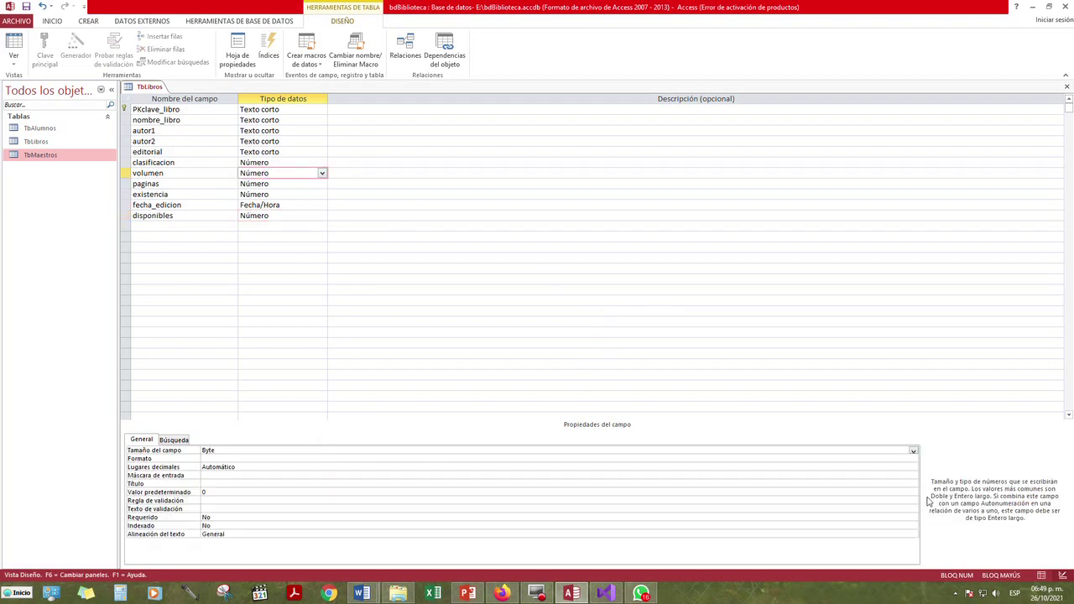
# Set the field size of the volumen and disponibles fields to Simple
pyautogui.click(914, 451)
pyautogui.click(230, 483)
pyautogui.click(298, 217)
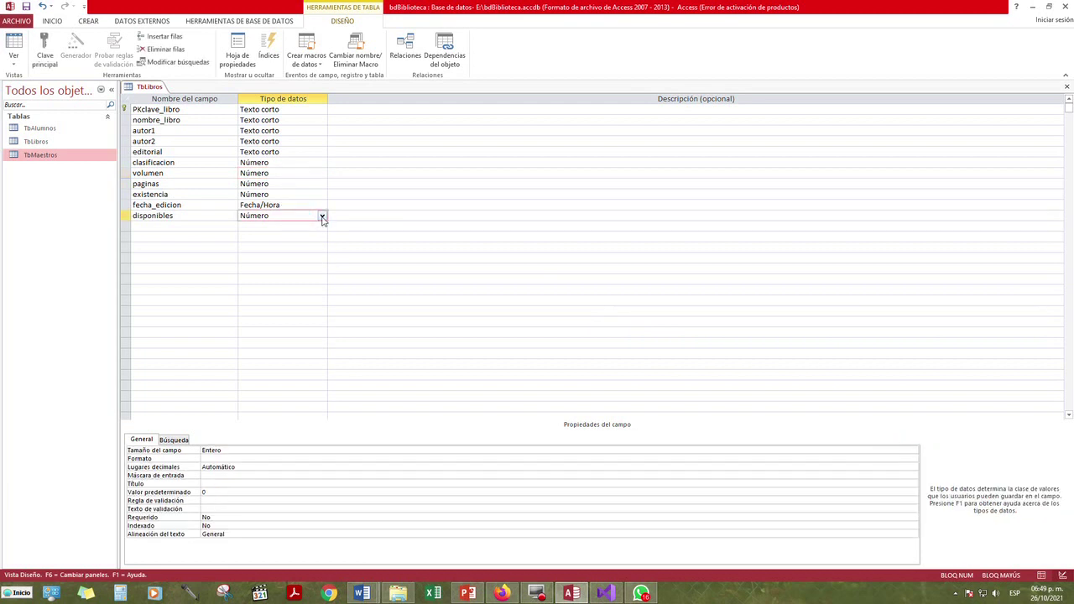
pyautogui.click(902, 450)
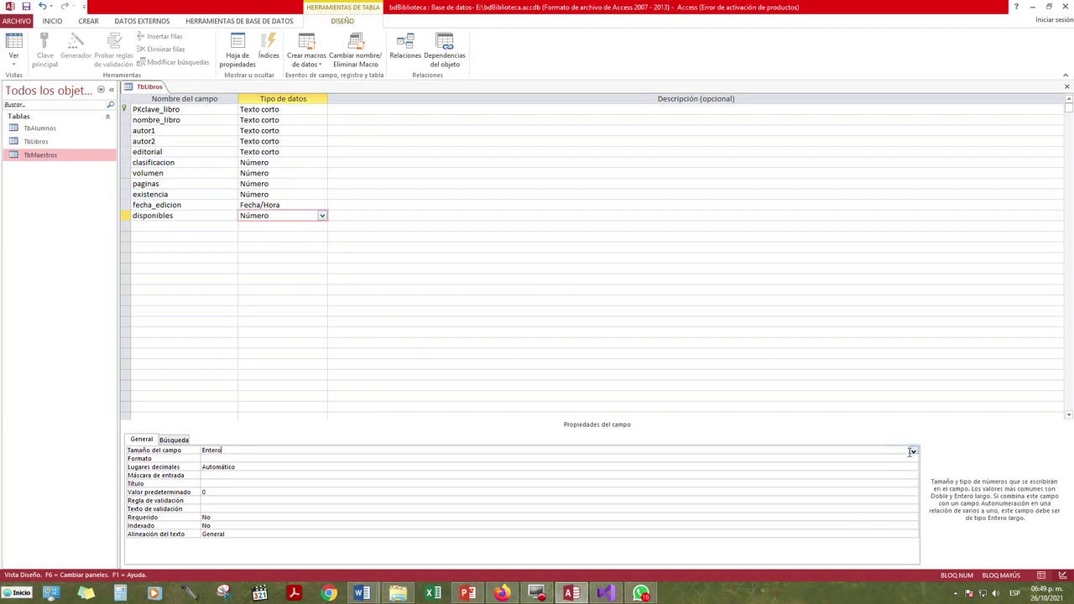
pyautogui.click(913, 451)
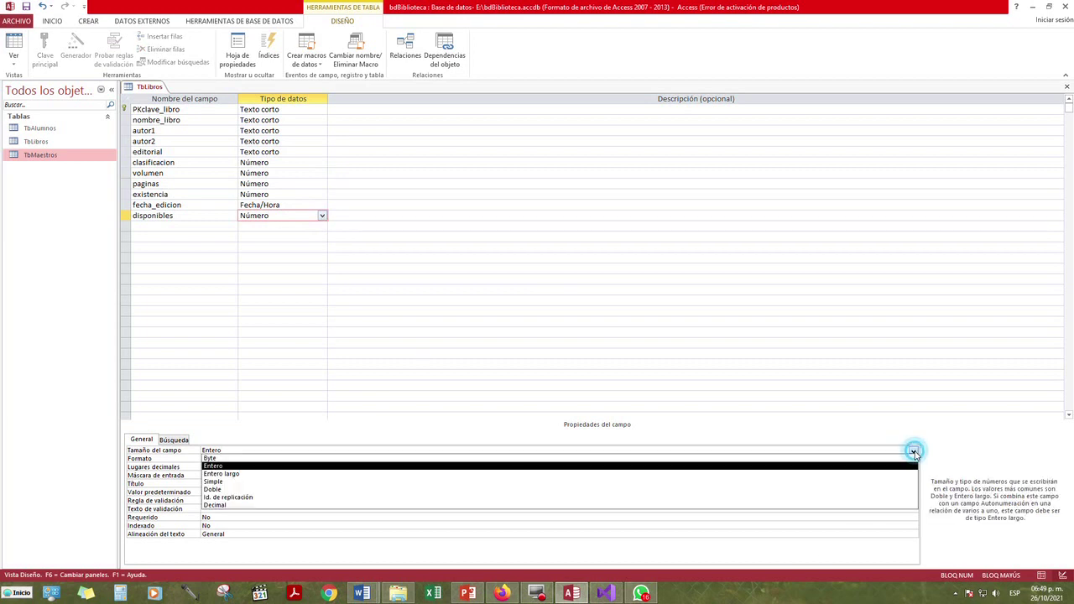
pyautogui.click(233, 481)
# Set the field size of the existencia field to Simple
pyautogui.click(294, 195)
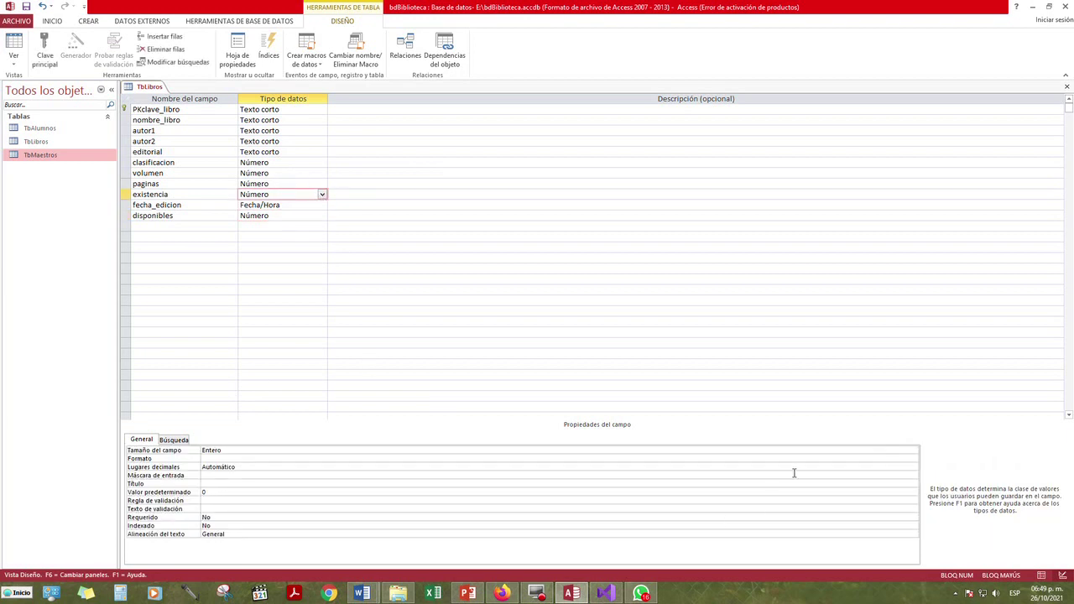
pyautogui.click(848, 450)
pyautogui.click(912, 451)
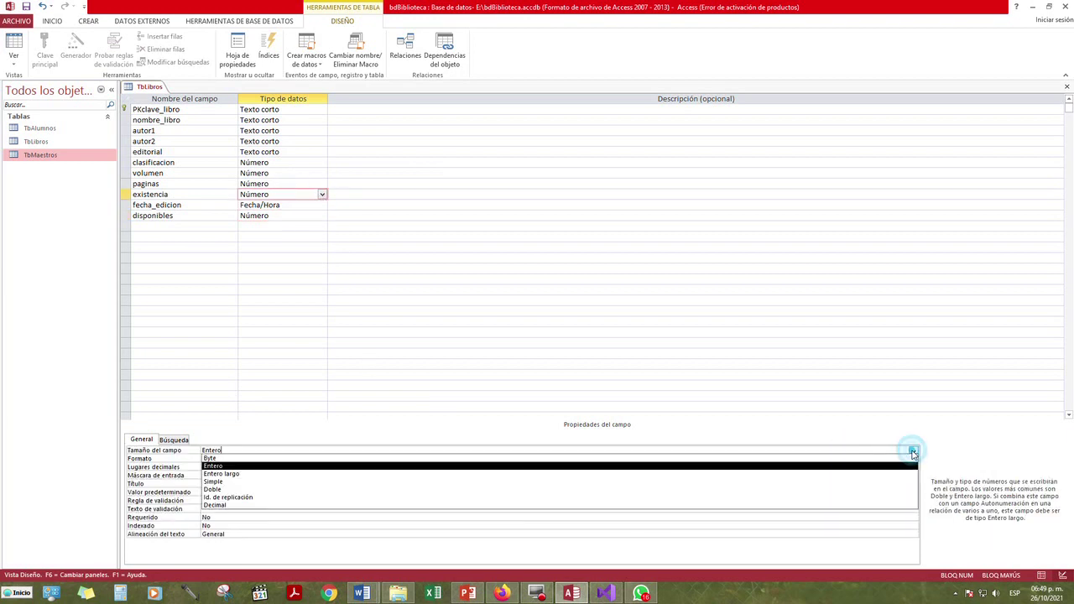
pyautogui.click(244, 482)
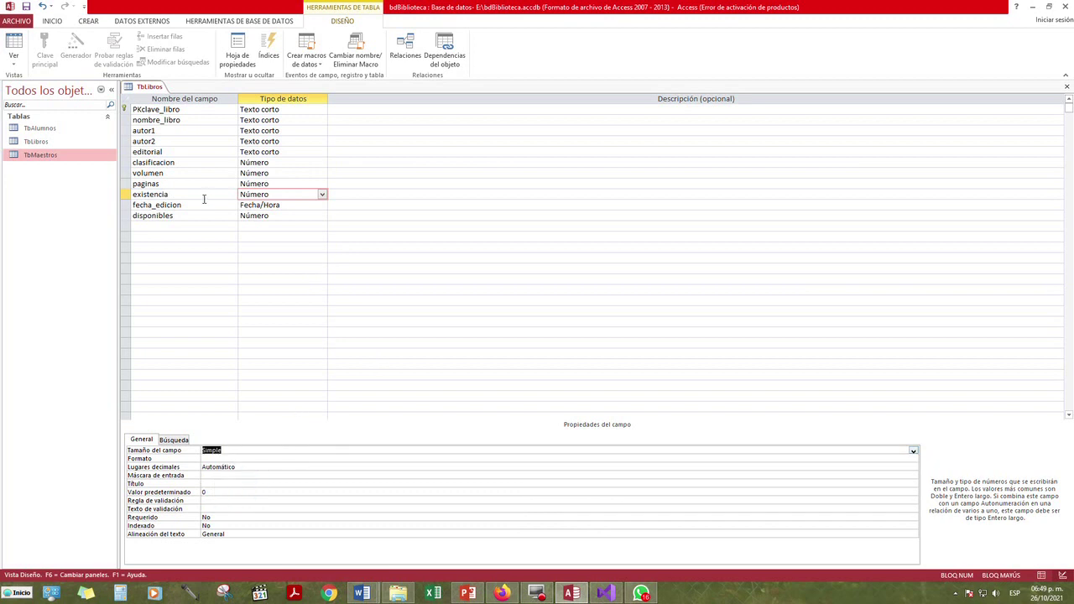
# Add an observaciones field below disponibles with the data type Texto largo
pyautogui.click(181, 228)
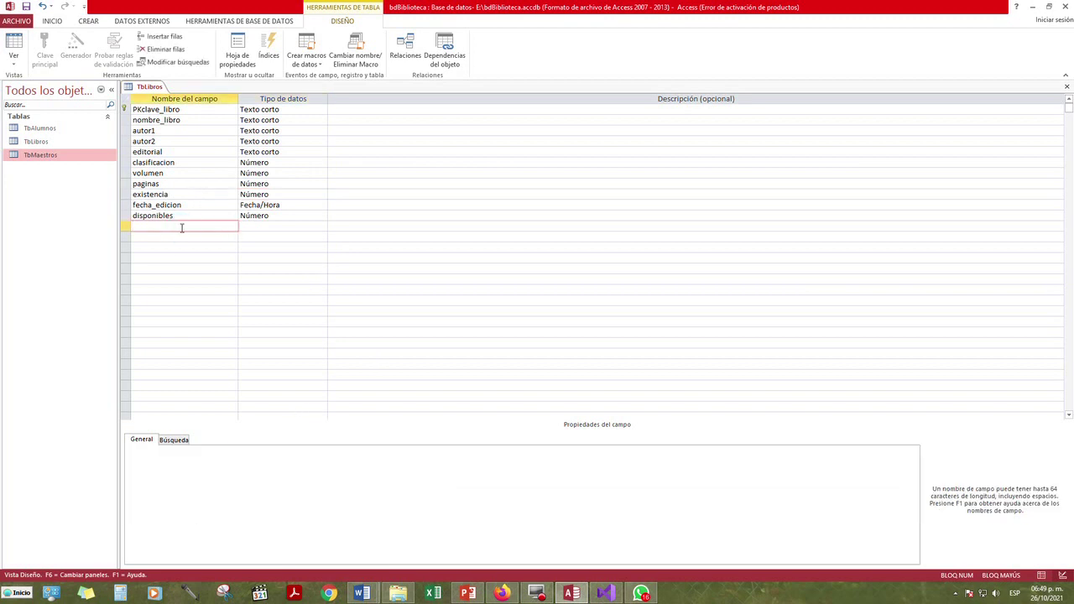
pyautogui.write('observaciones')
pyautogui.click(284, 225)
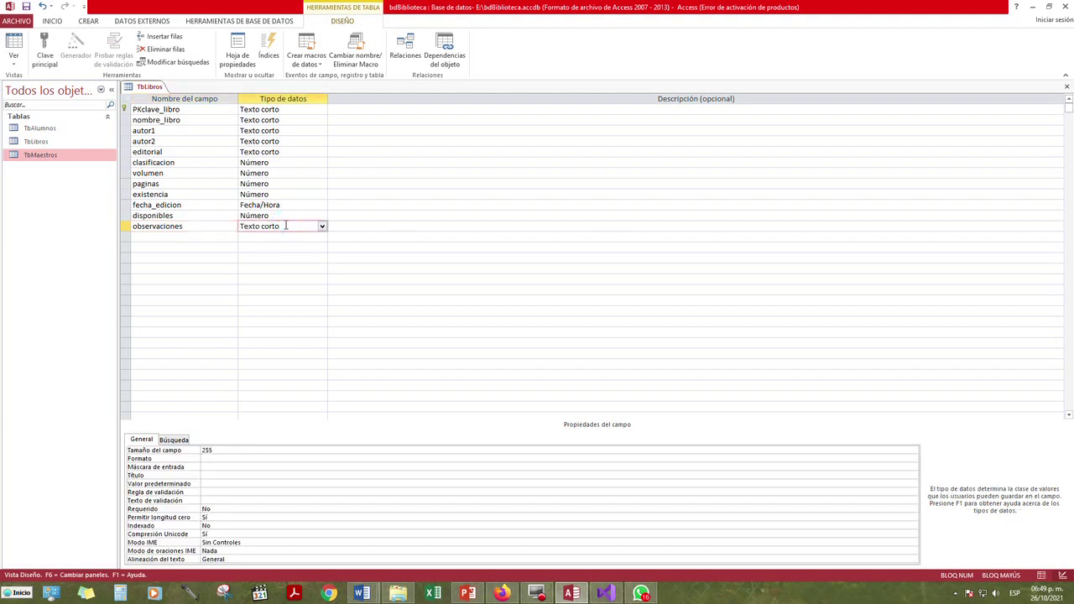
pyautogui.click(321, 227)
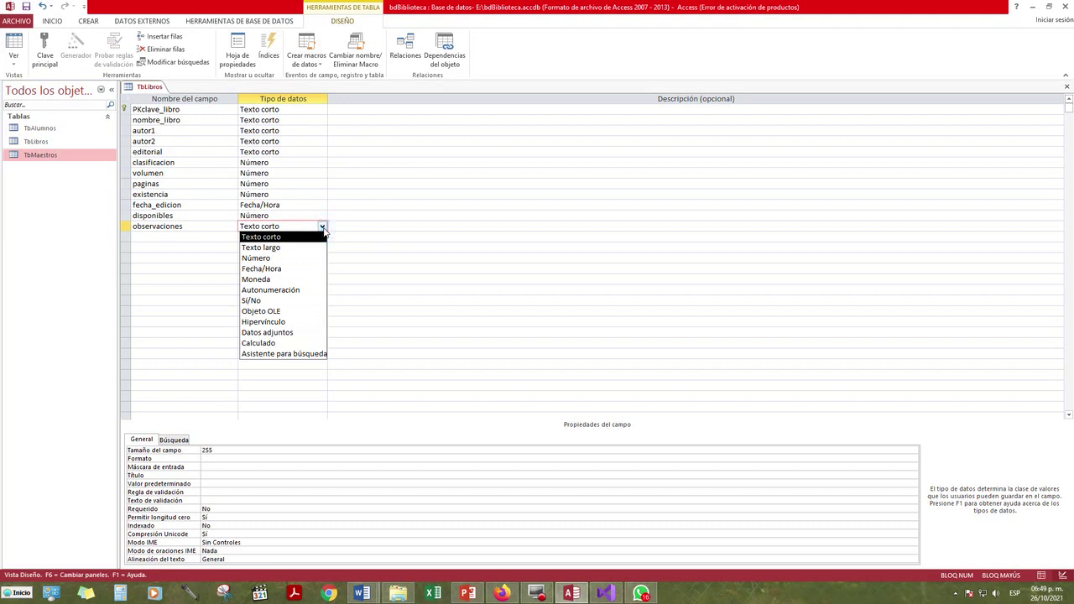
pyautogui.click(289, 247)
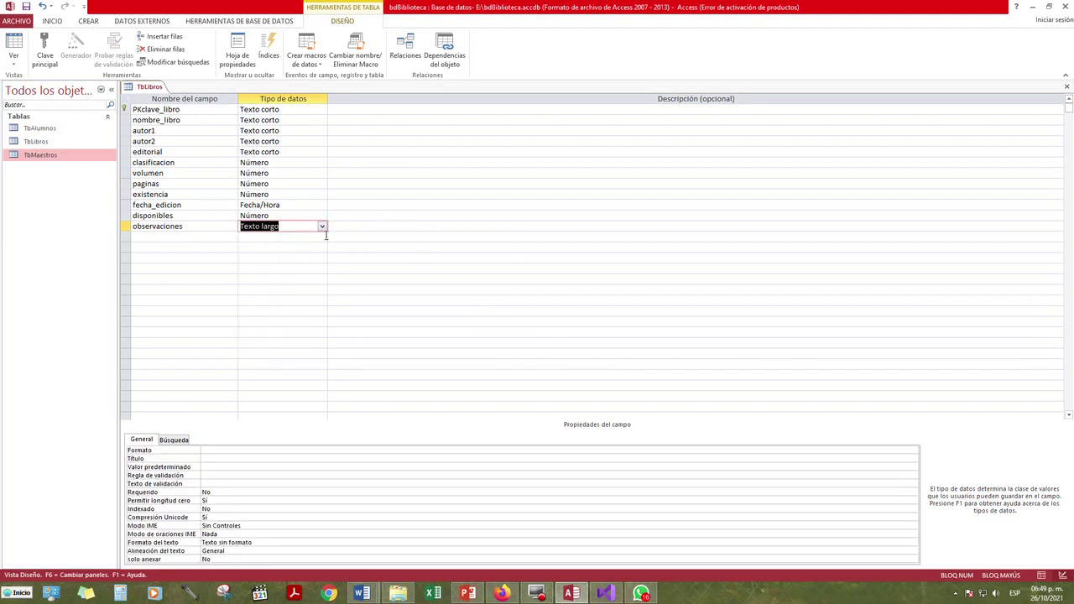
pyautogui.click(322, 227)
pyautogui.click(300, 249)
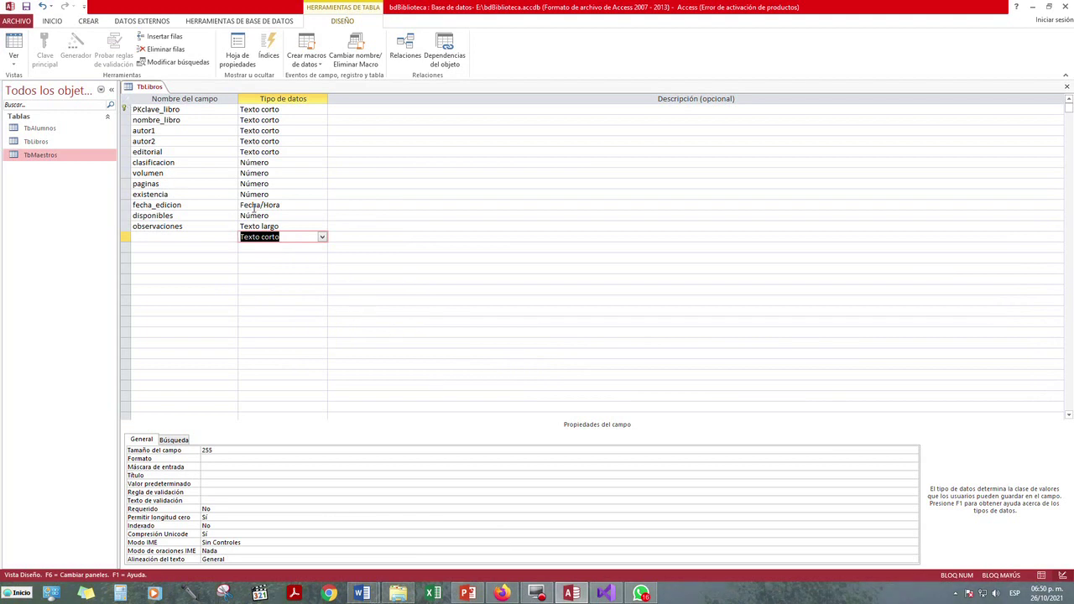
# Delete the unnamed row below observaciones, and save and close the TbLibros table
pyautogui.click(26, 8)
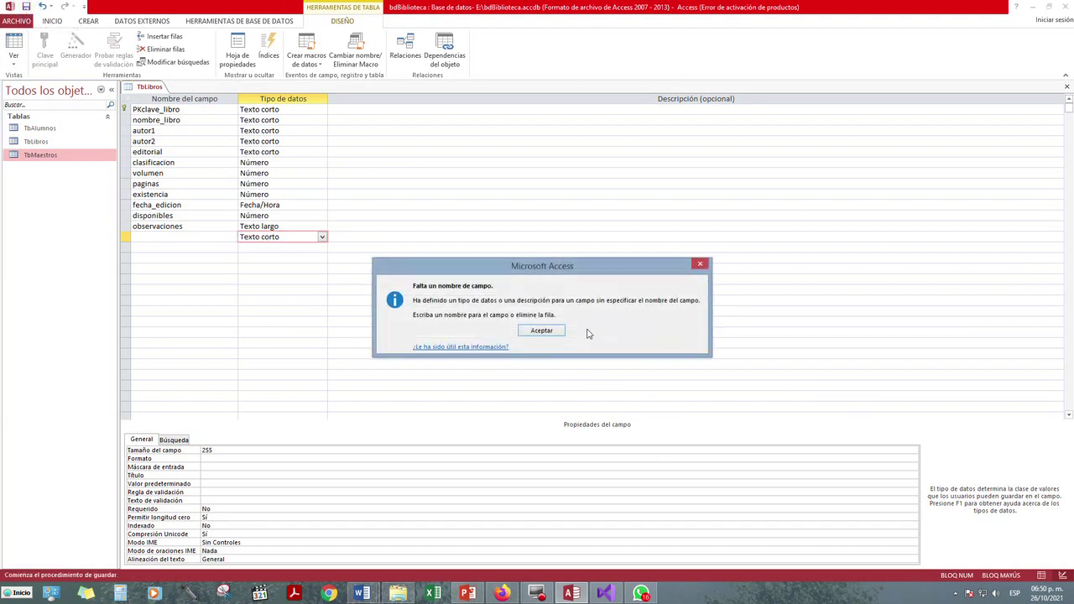
pyautogui.click(543, 331)
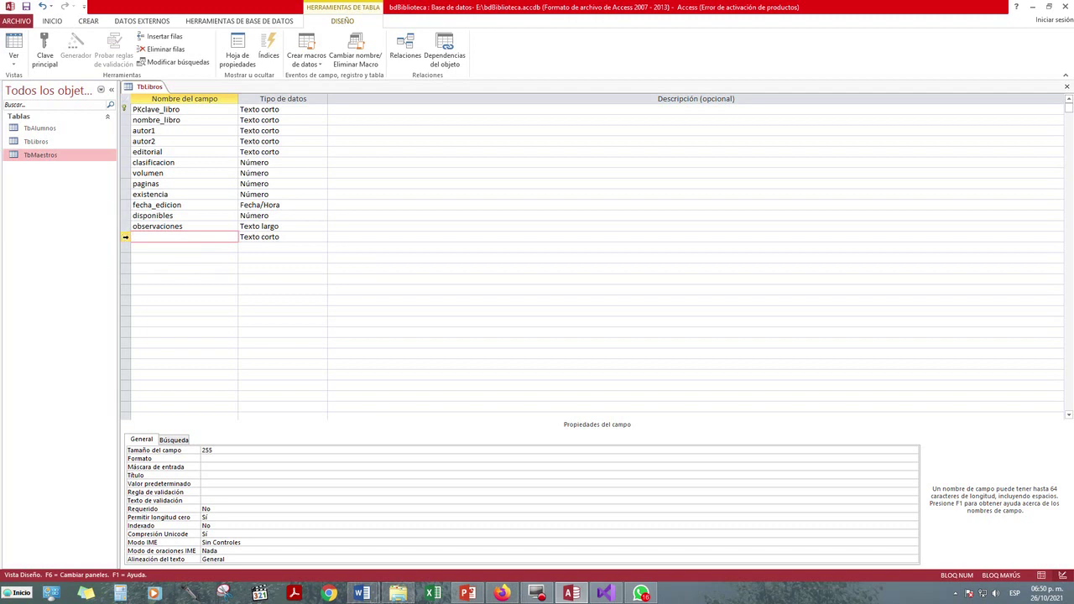
pyautogui.rightClick(126, 238)
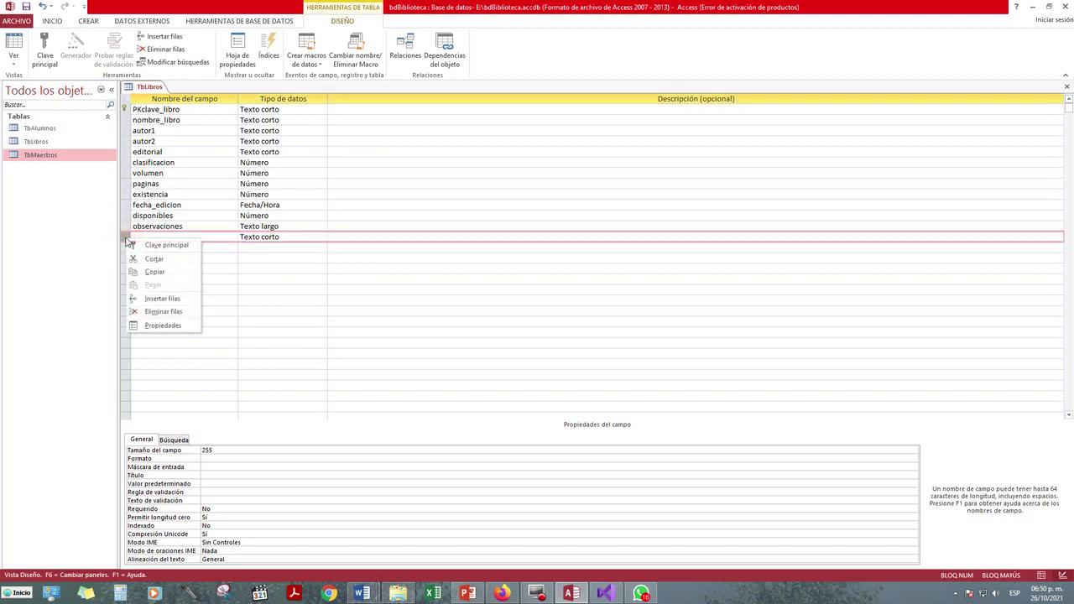
pyautogui.click(167, 311)
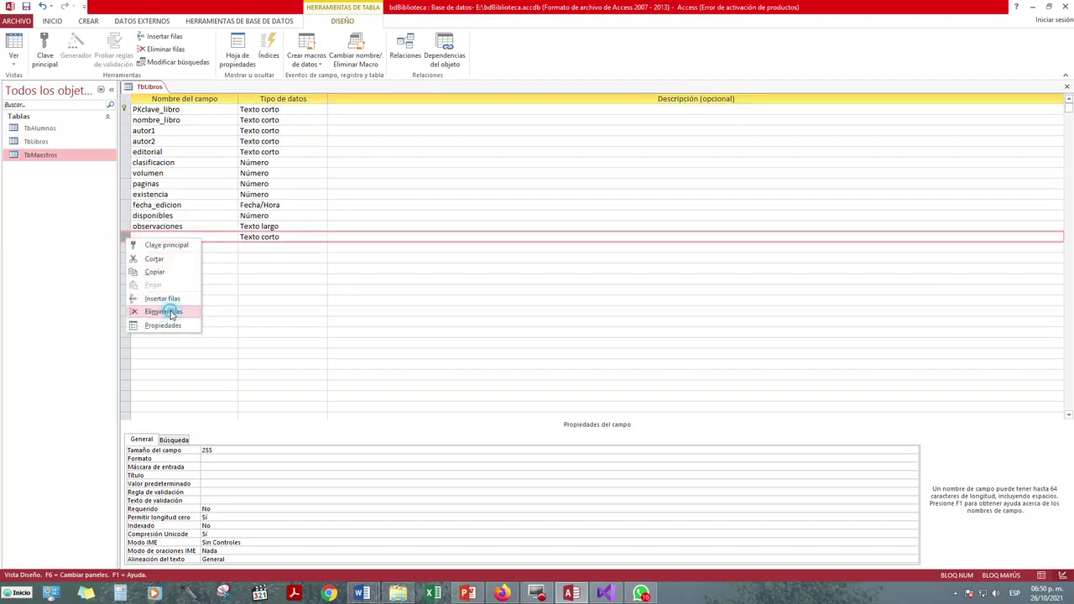
pyautogui.click(26, 7)
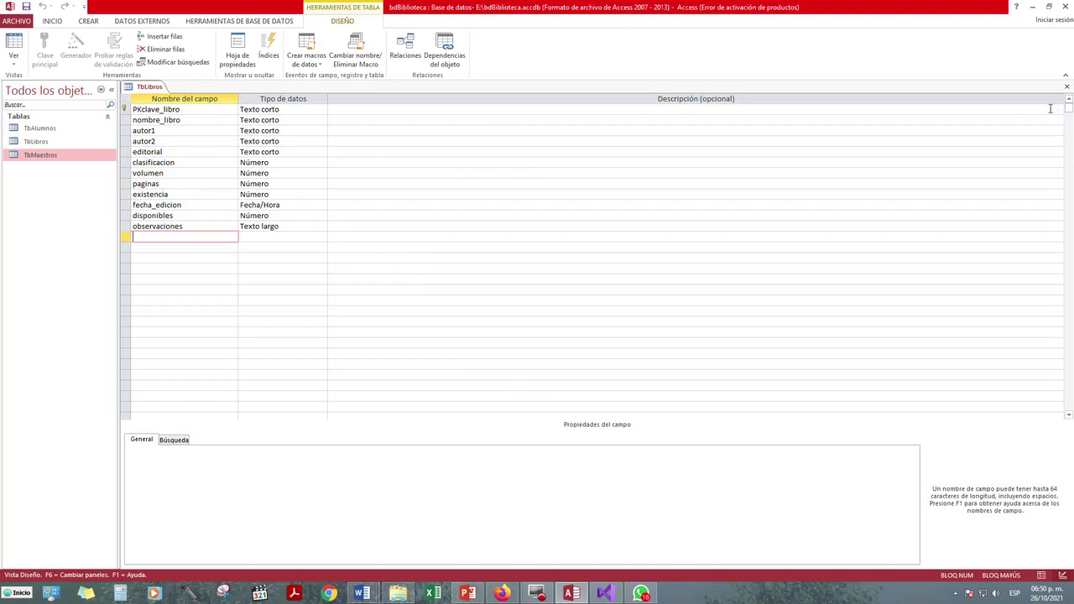
pyautogui.click(1067, 86)
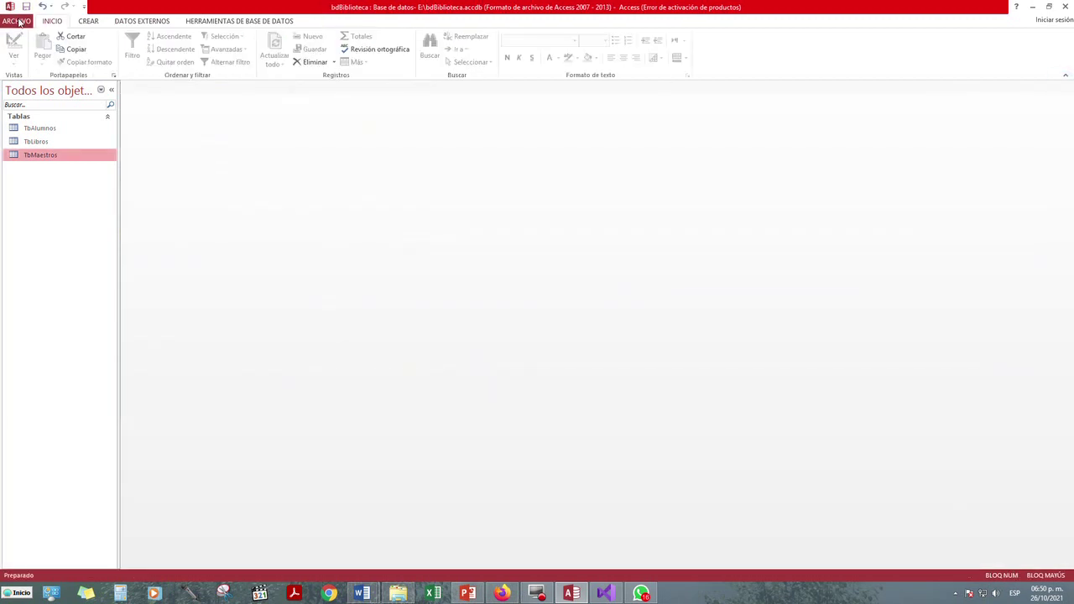
# Create a new table and open it in design view, saving it as TbClasificacion
pyautogui.click(88, 21)
pyautogui.click(61, 48)
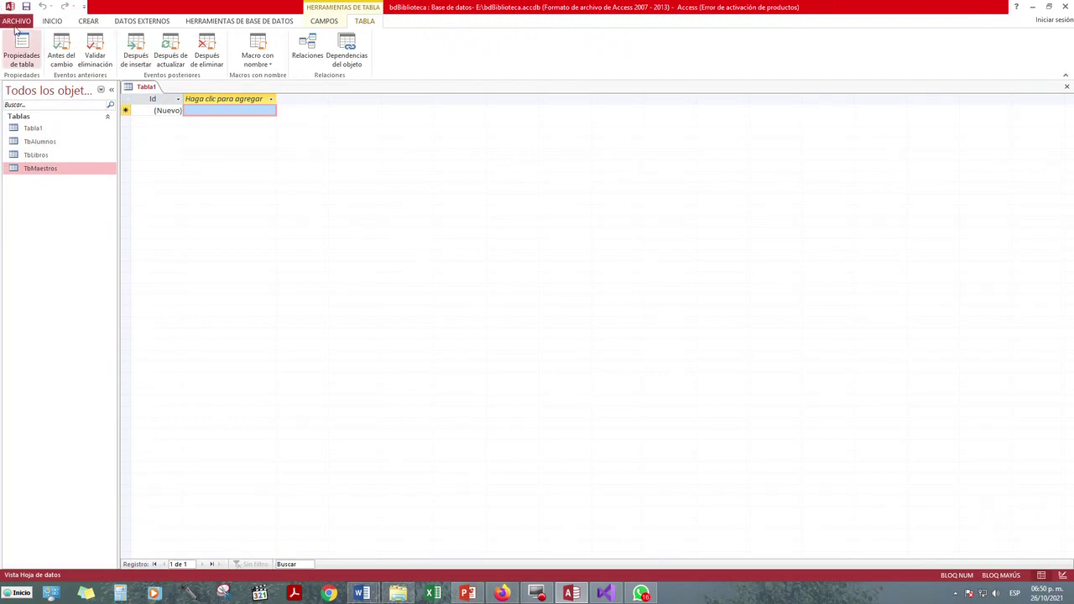
pyautogui.click(51, 21)
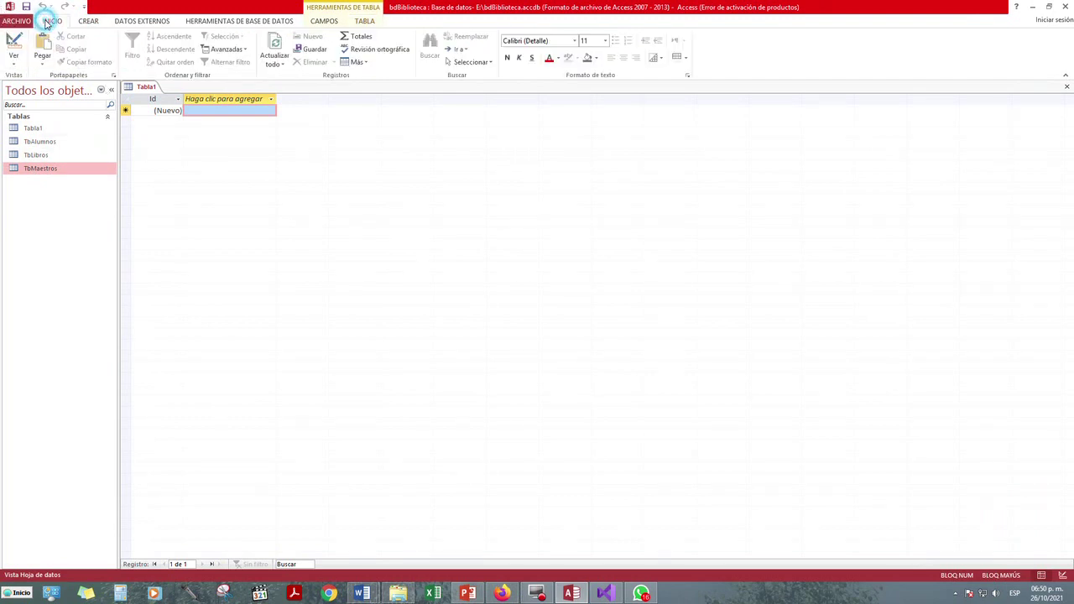
pyautogui.click(12, 47)
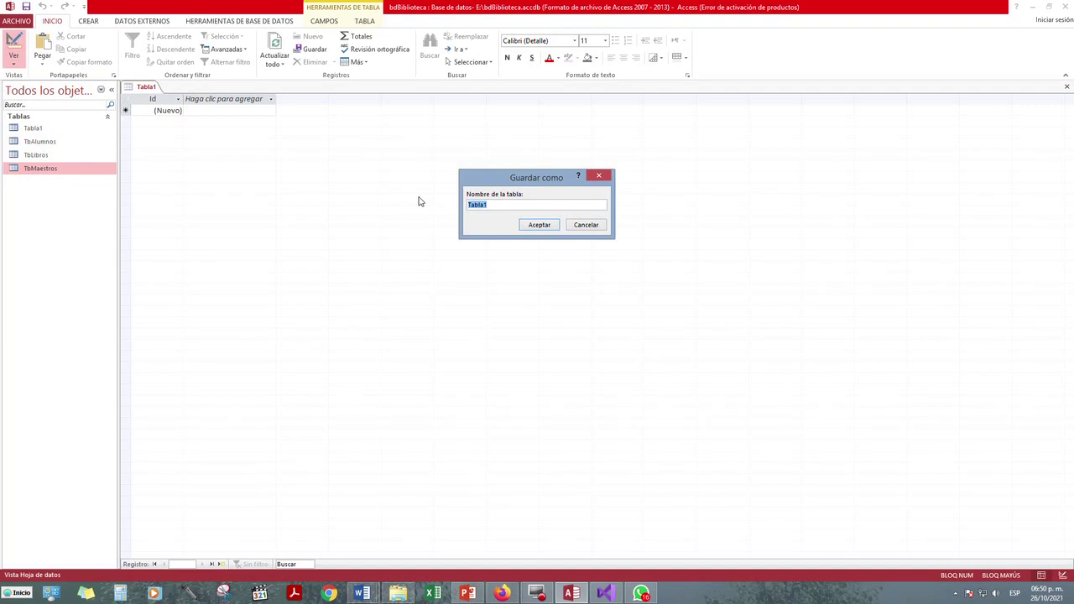
pyautogui.write('T')
pyautogui.press('Return')
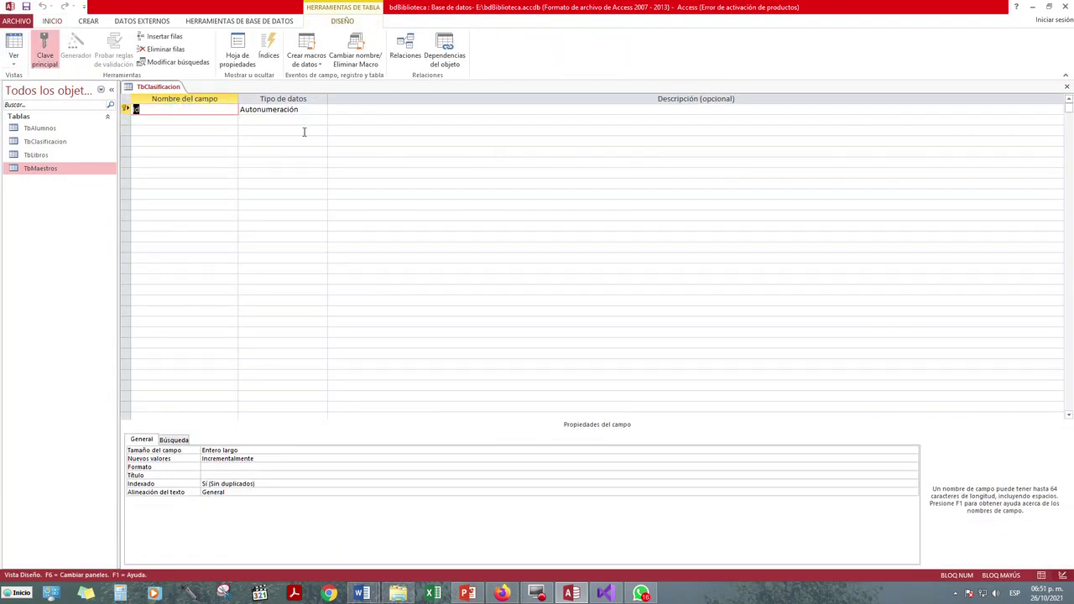
# Rename the Id field as PKclave_c with the data type Número and the field size Simple
pyautogui.write('cl')
pyautogui.write('P')
pyautogui.write('K')
pyautogui.click(244, 111)
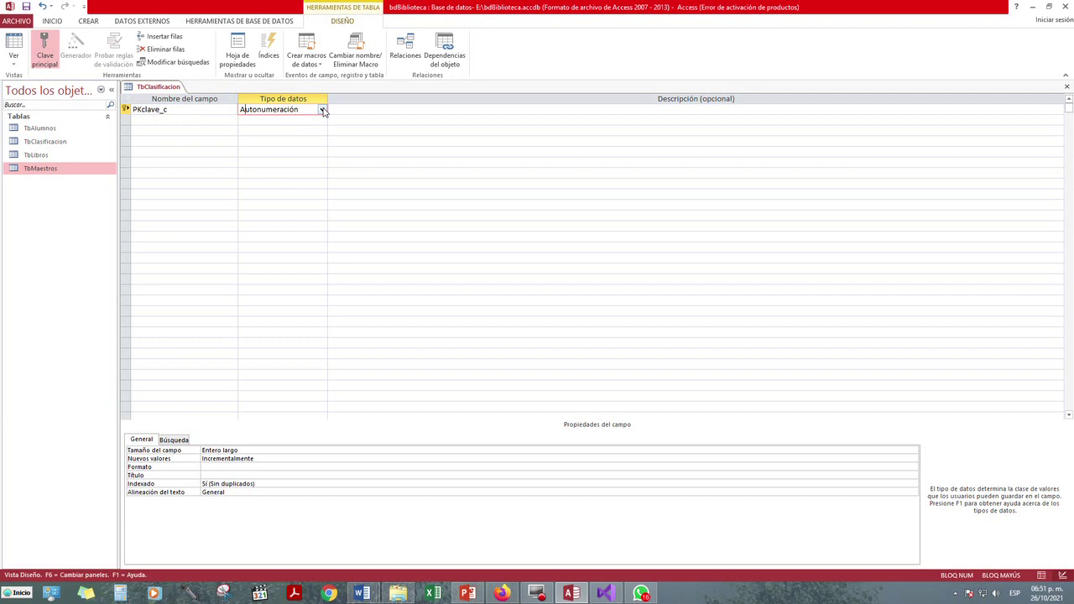
pyautogui.click(322, 110)
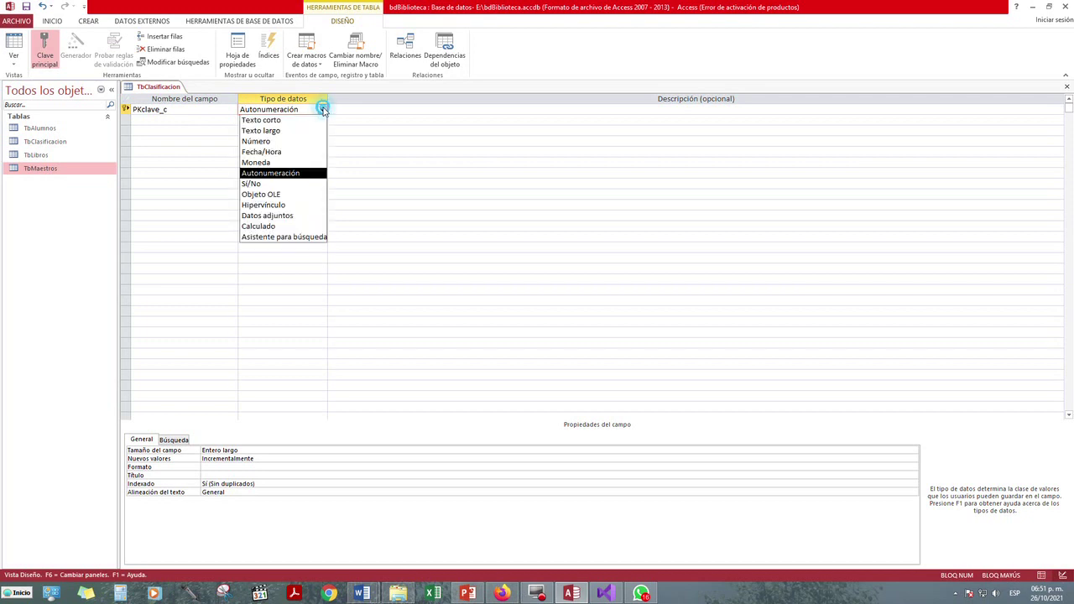
pyautogui.click(267, 141)
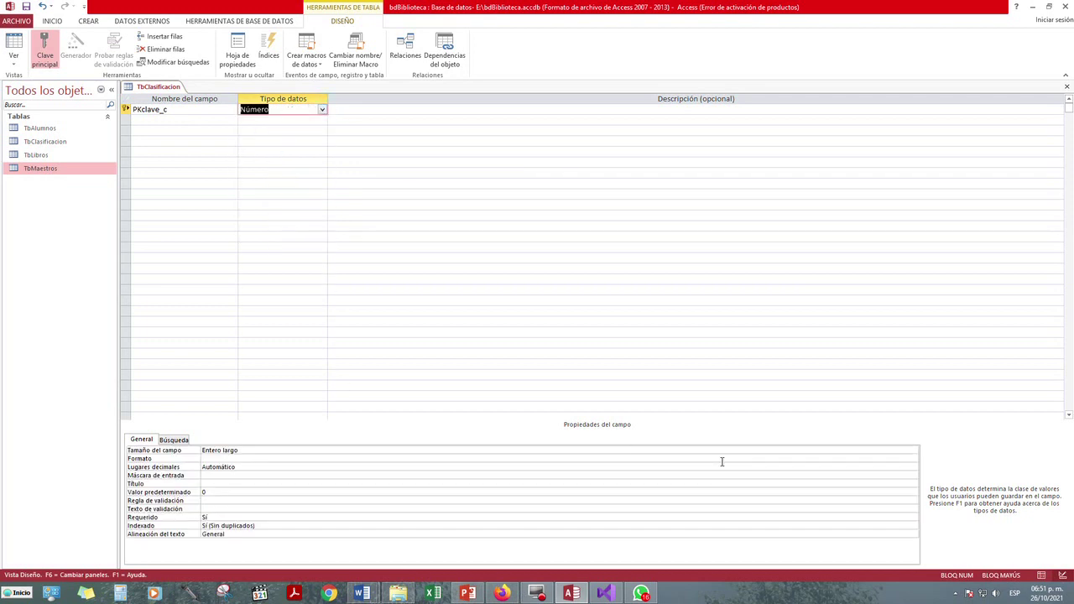
pyautogui.click(914, 451)
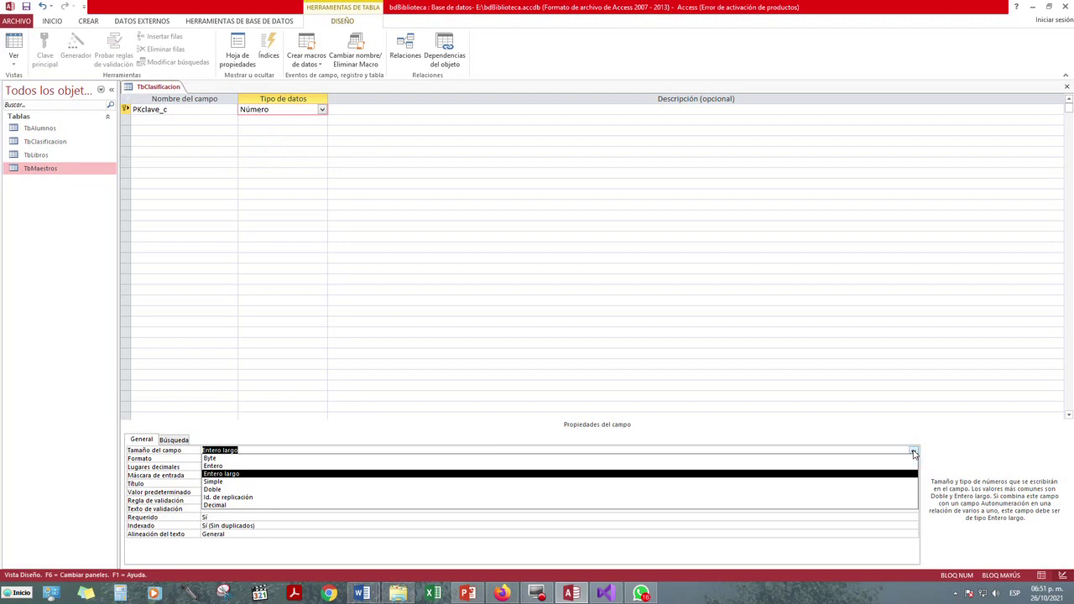
pyautogui.click(220, 482)
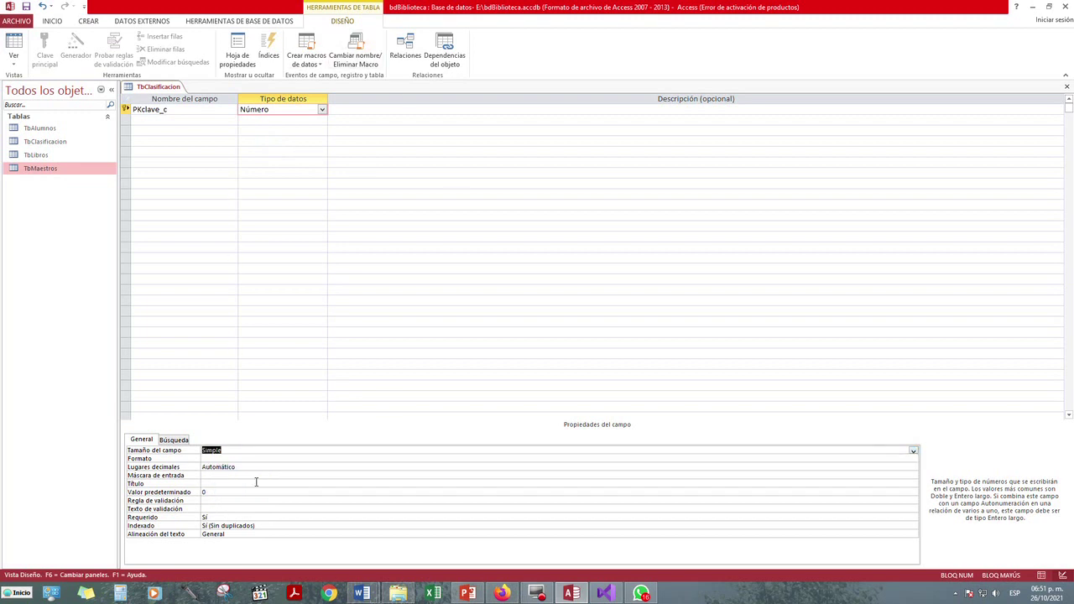
# Add a nombre_clasificacion field below PKclave_c with the data type Texto corto and a field size of 40
pyautogui.click(212, 122)
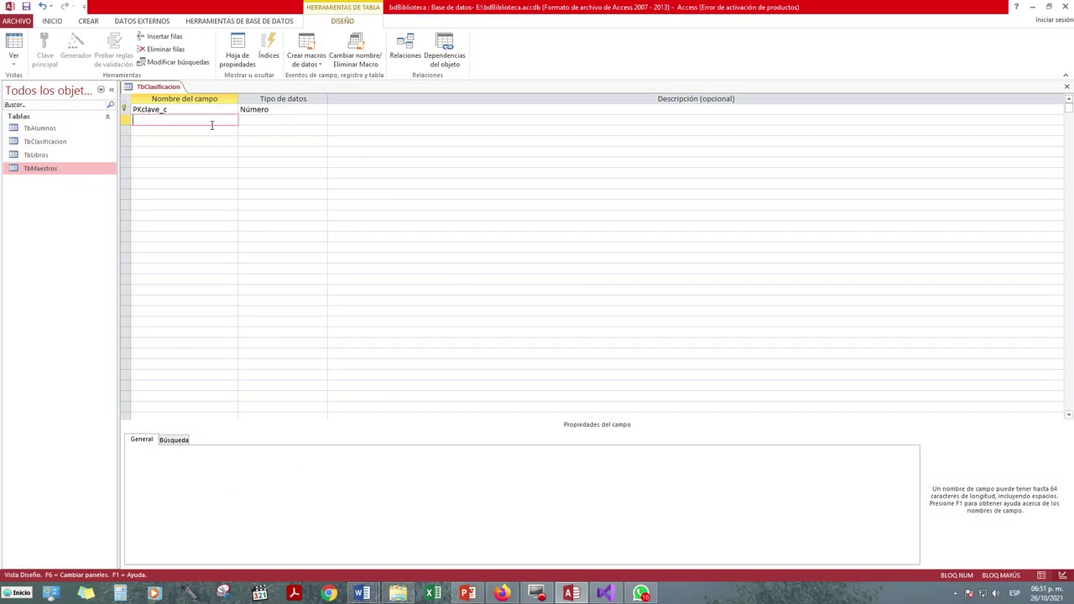
pyautogui.write('nombre_clasificacion')
pyautogui.click(266, 122)
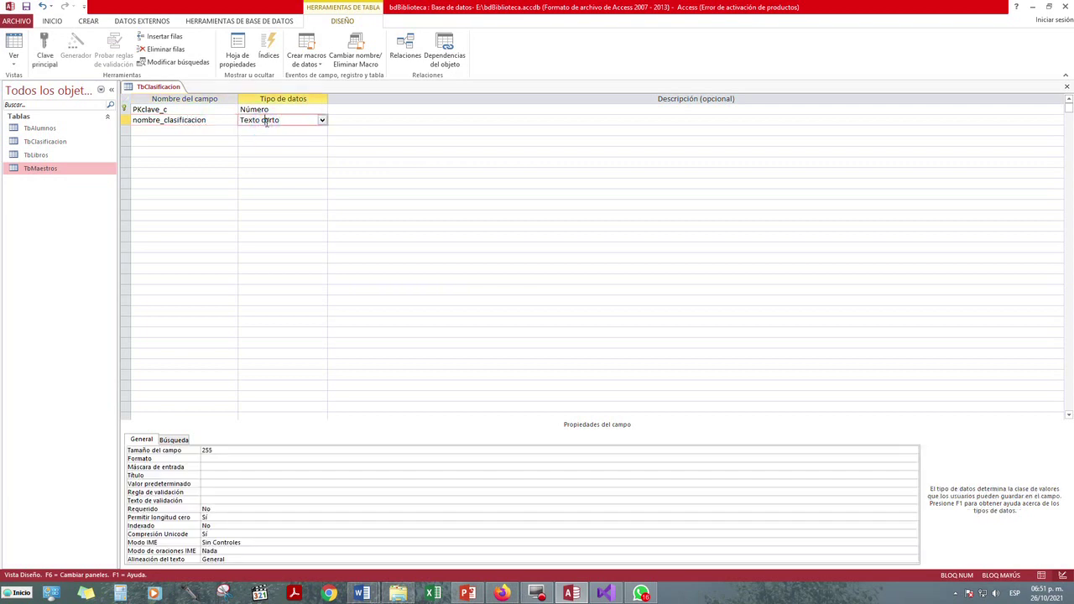
pyautogui.click(211, 449)
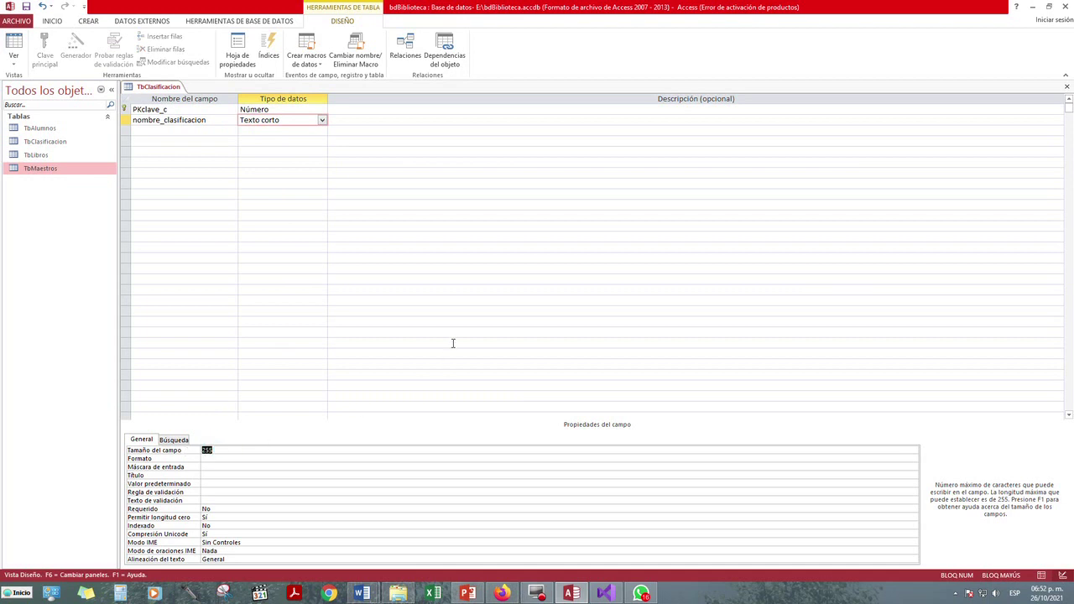
pyautogui.write('4')
pyautogui.press('Return')
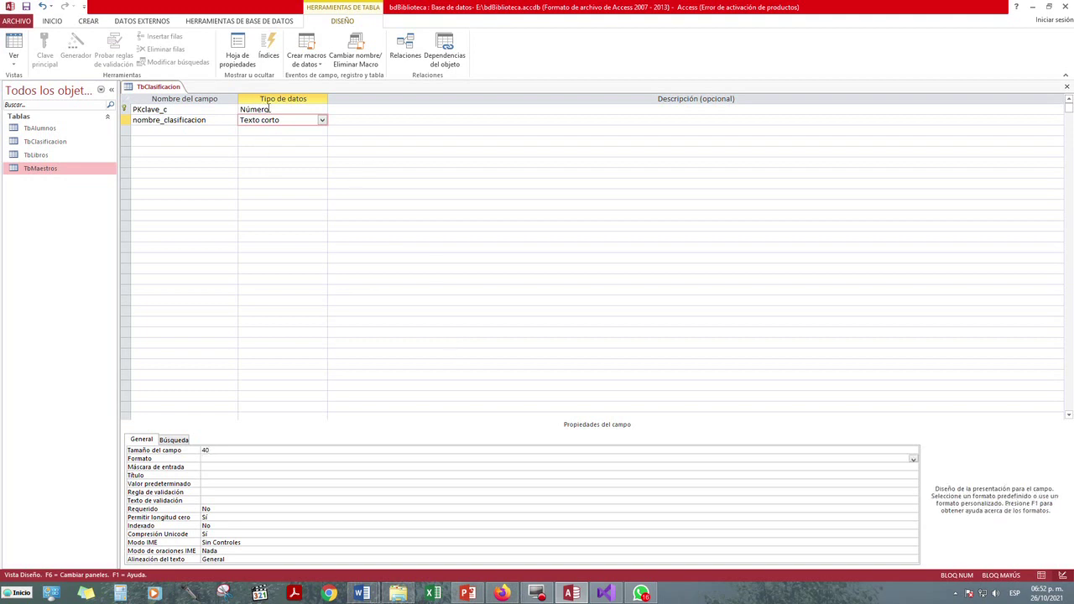
# Compare the field size of PKclave_c in TbClasificacion with that of clasificacion in the TbLibros design
pyautogui.click(269, 109)
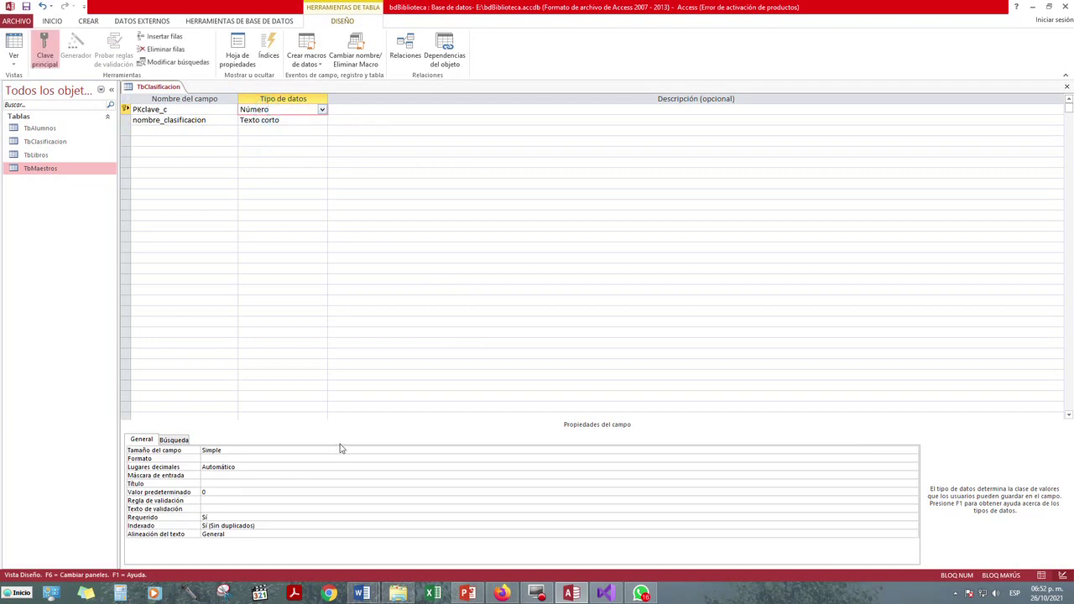
pyautogui.click(248, 450)
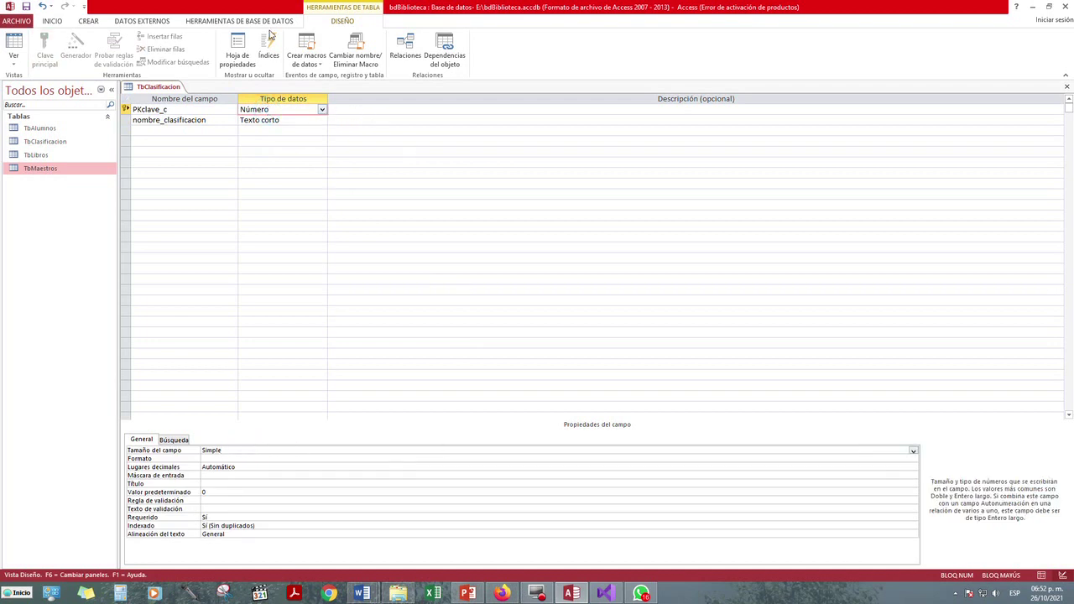
pyautogui.doubleClick(21, 154)
pyautogui.click(14, 49)
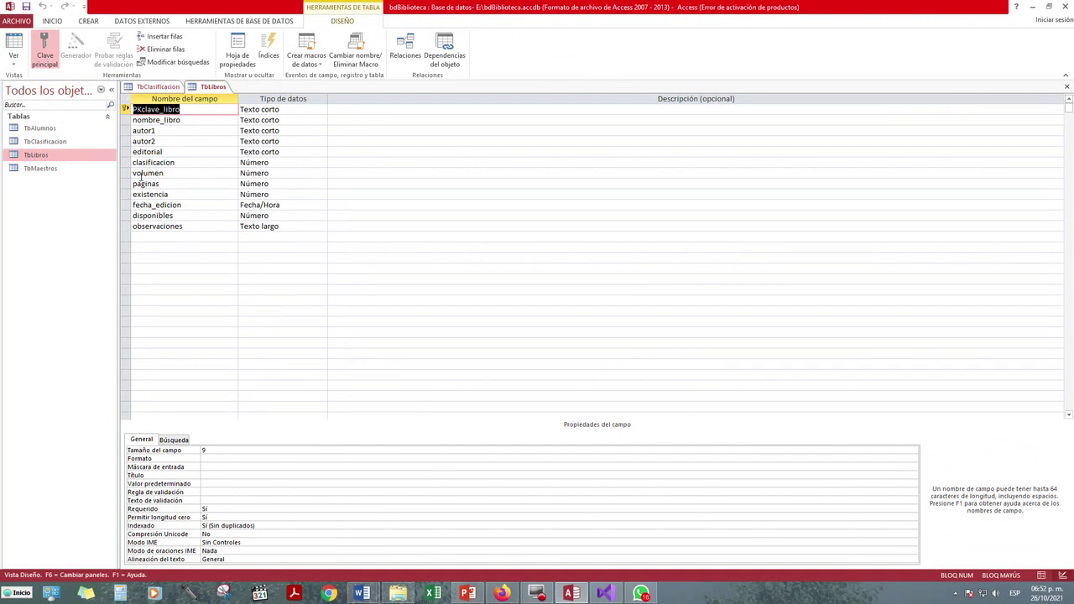
pyautogui.click(270, 162)
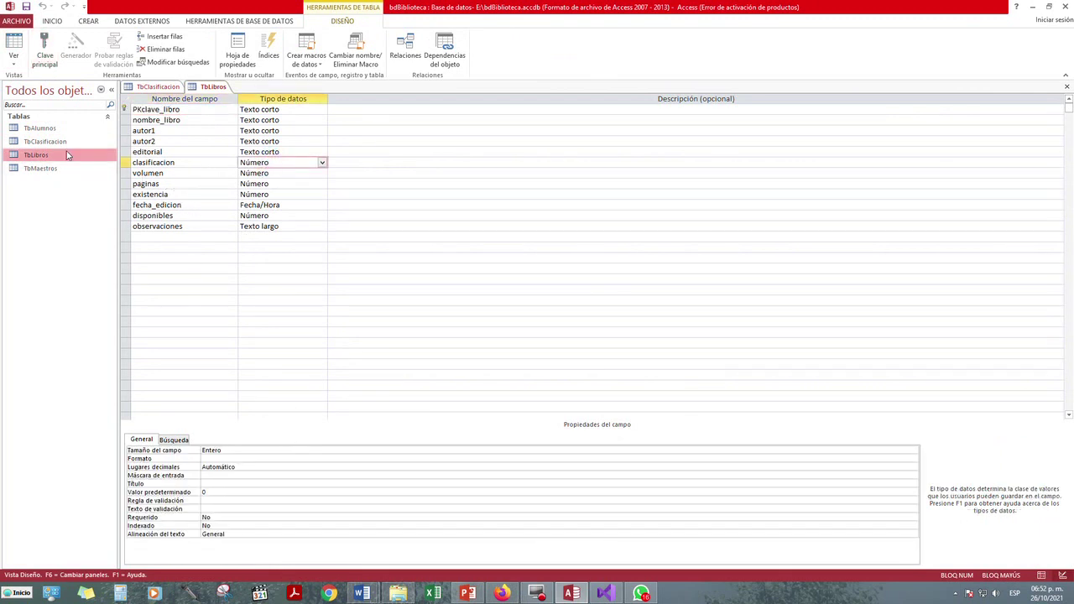
# Set the field size of PKclave_c in TbClasificacion to Entero, and close the TbClasificacion and TbLibros tables
pyautogui.doubleClick(42, 142)
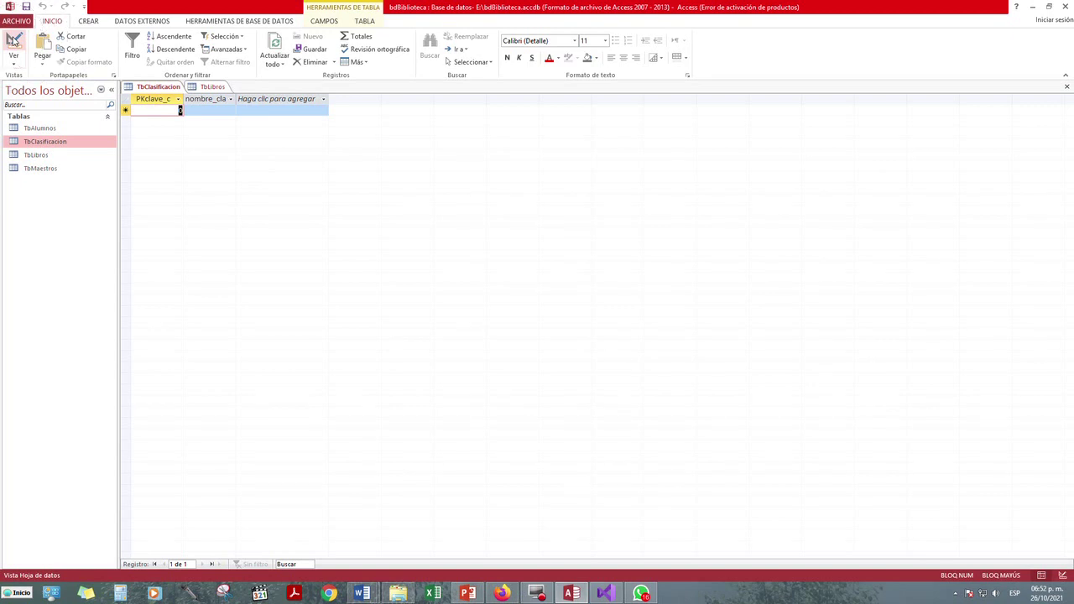
pyautogui.click(14, 40)
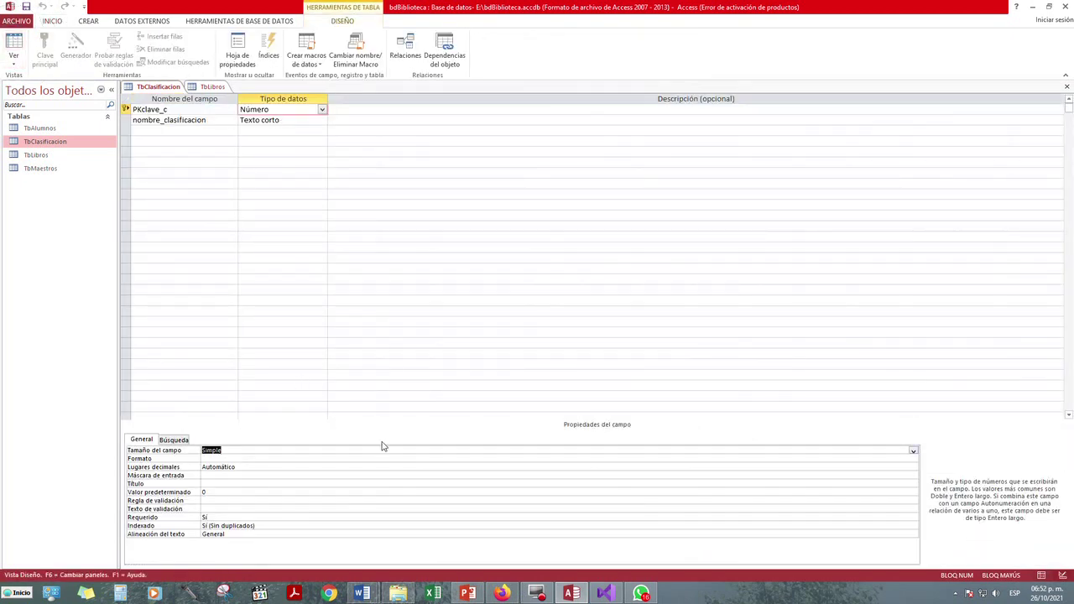
pyautogui.click(915, 451)
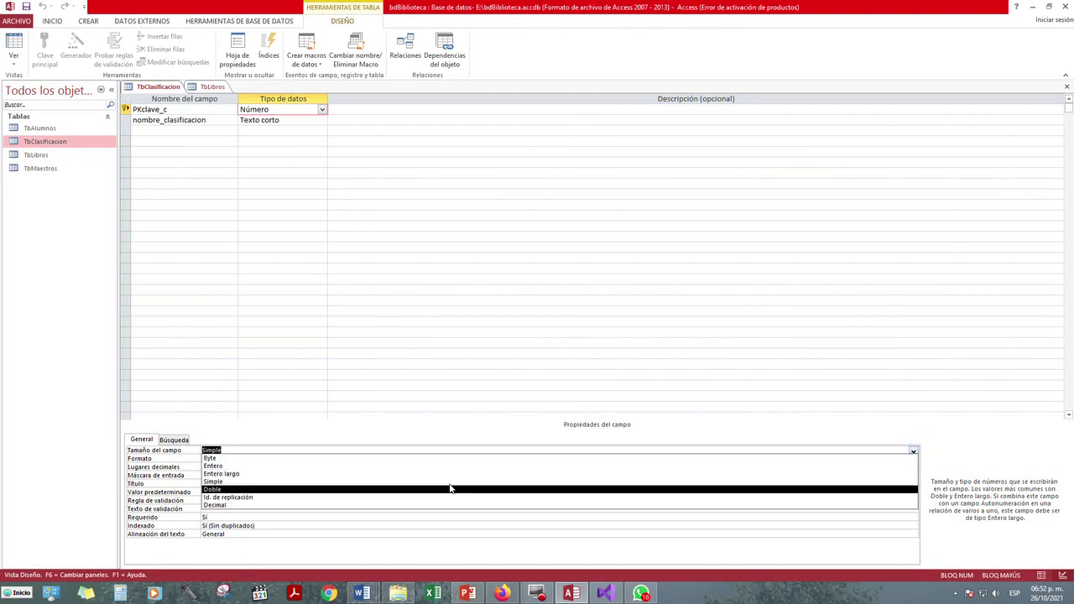
pyautogui.click(319, 466)
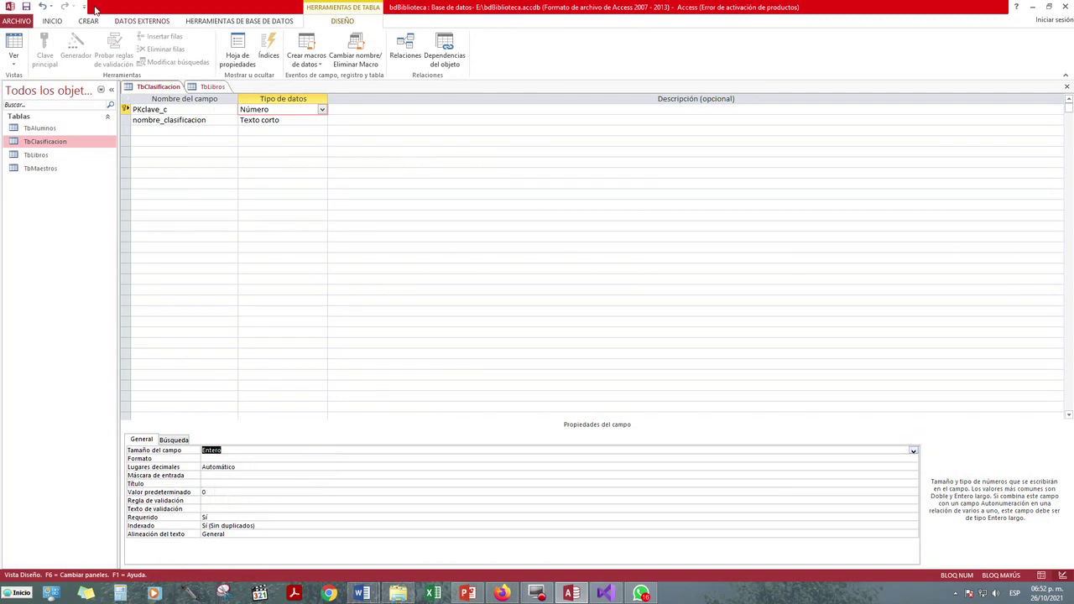
pyautogui.click(1067, 87)
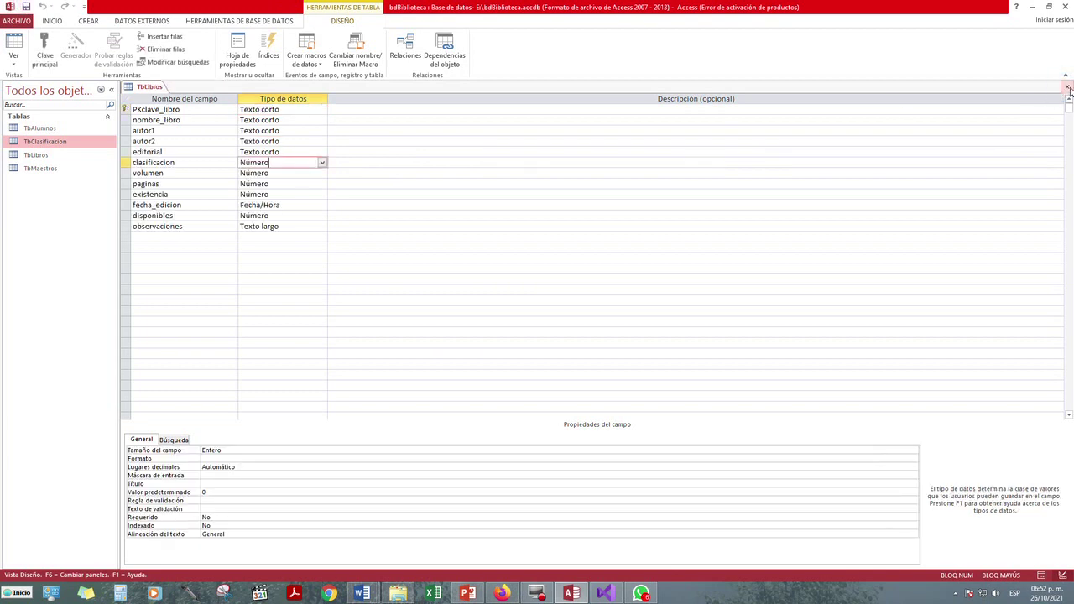
pyautogui.click(1067, 86)
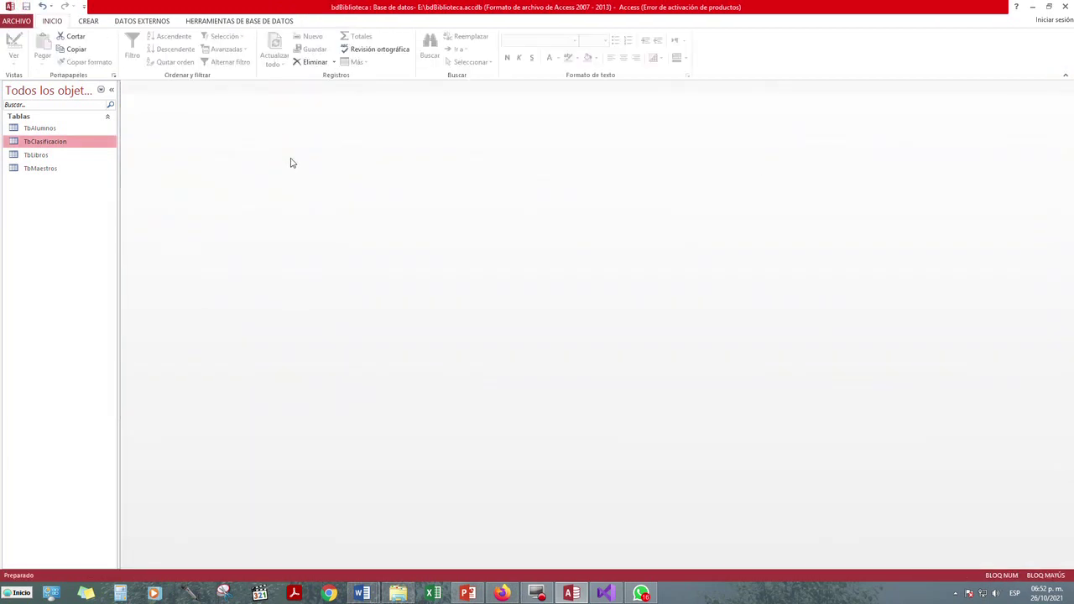
# Create a new table and open it in design view, saving it as TbPrestamoAlumnos
pyautogui.click(88, 20)
pyautogui.click(59, 46)
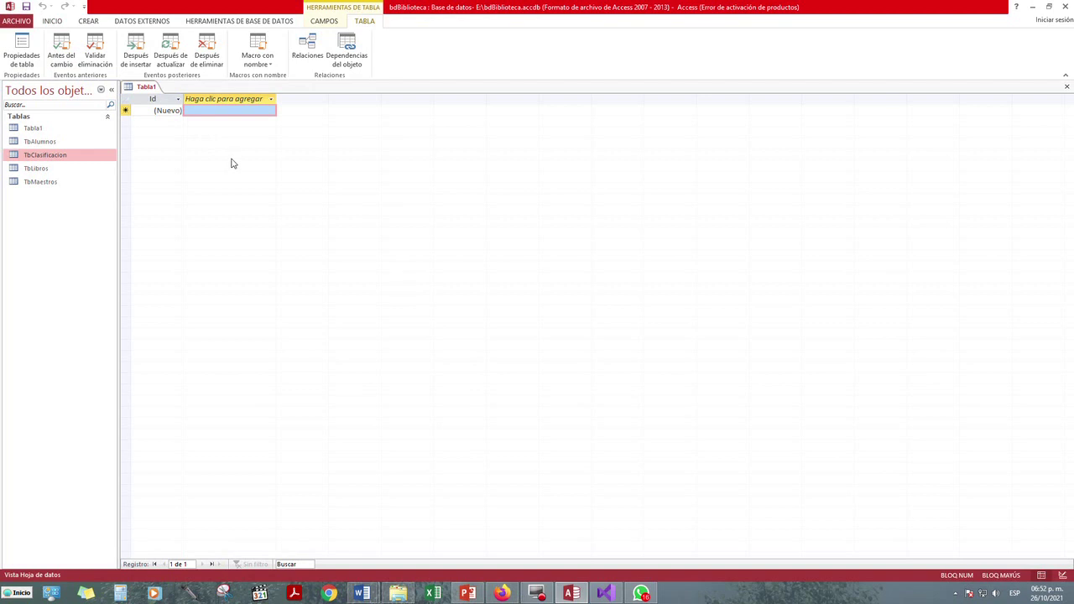
pyautogui.click(89, 21)
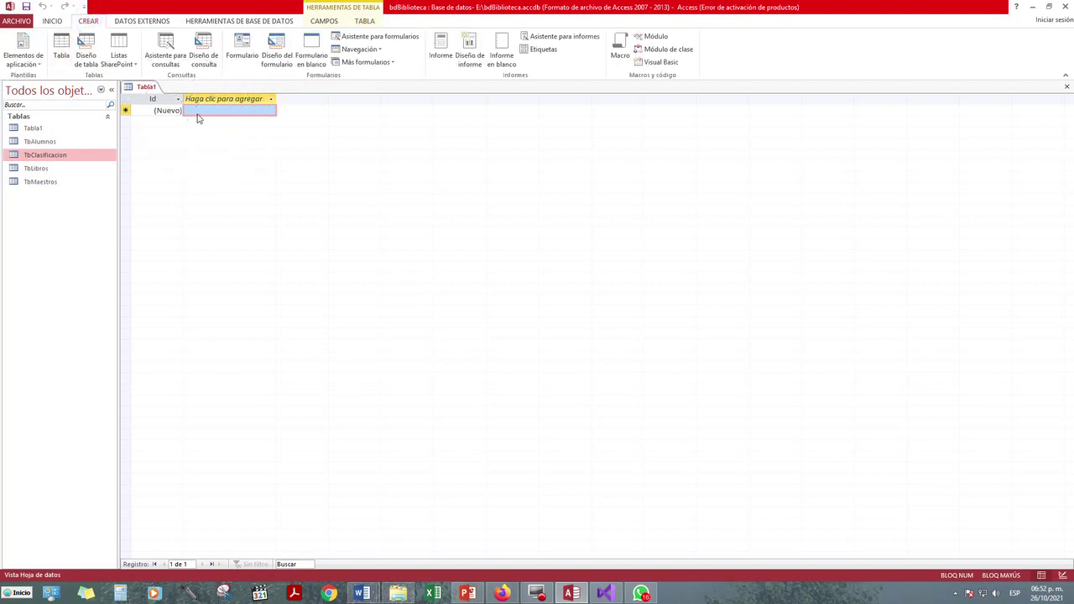
pyautogui.click(55, 21)
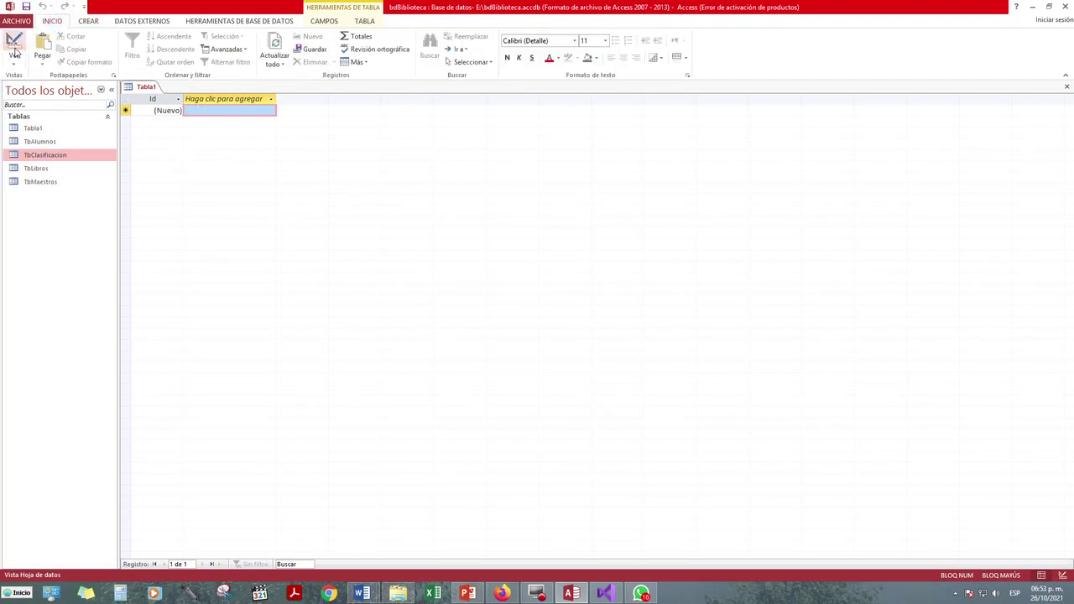
pyautogui.press('ctrl')
pyautogui.press('ctrl')
pyautogui.click(13, 48)
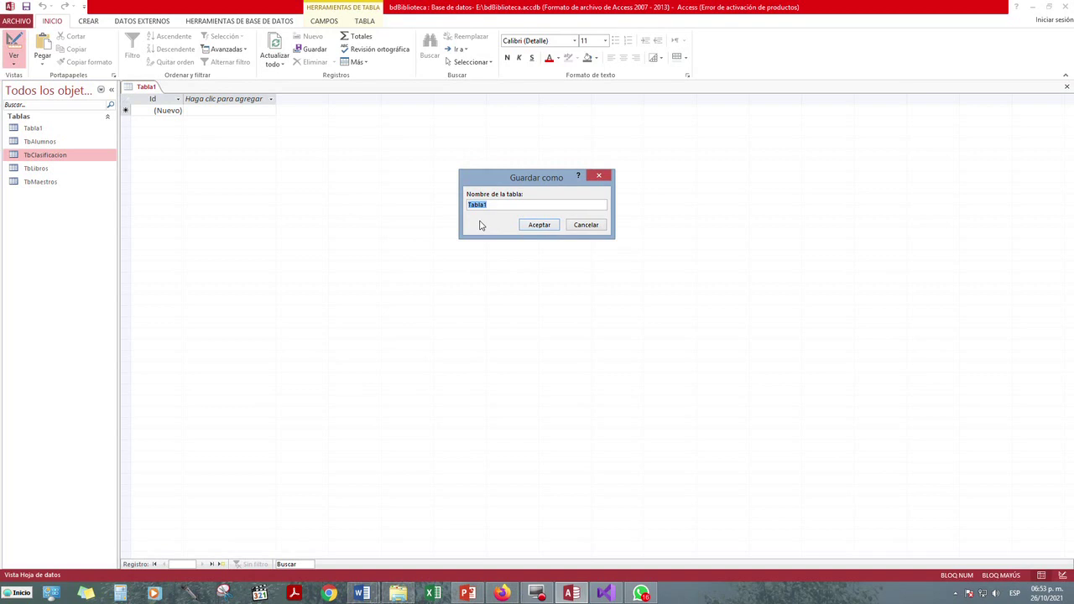
pyautogui.write('T')
pyautogui.click(538, 225)
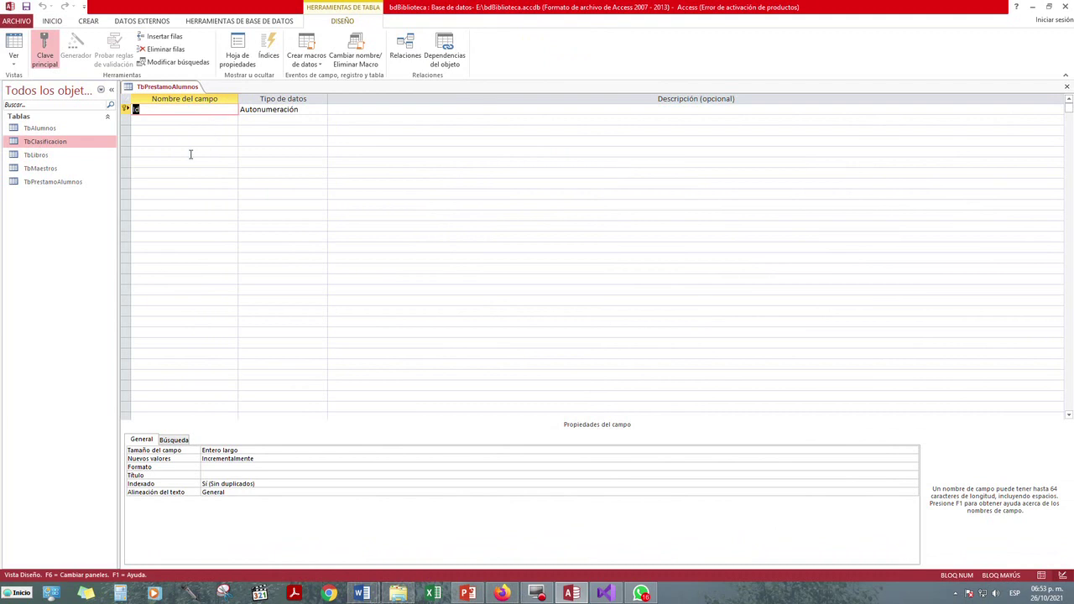
# Rename the Id field of TbPrestamoAlumnos as Id_prestamp_al
pyautogui.click(147, 113)
pyautogui.click(147, 110)
pyautogui.write('_prestamp_al')
# Add a no_control field below Id_prestamp_al and open its data type for editing
pyautogui.click(216, 122)
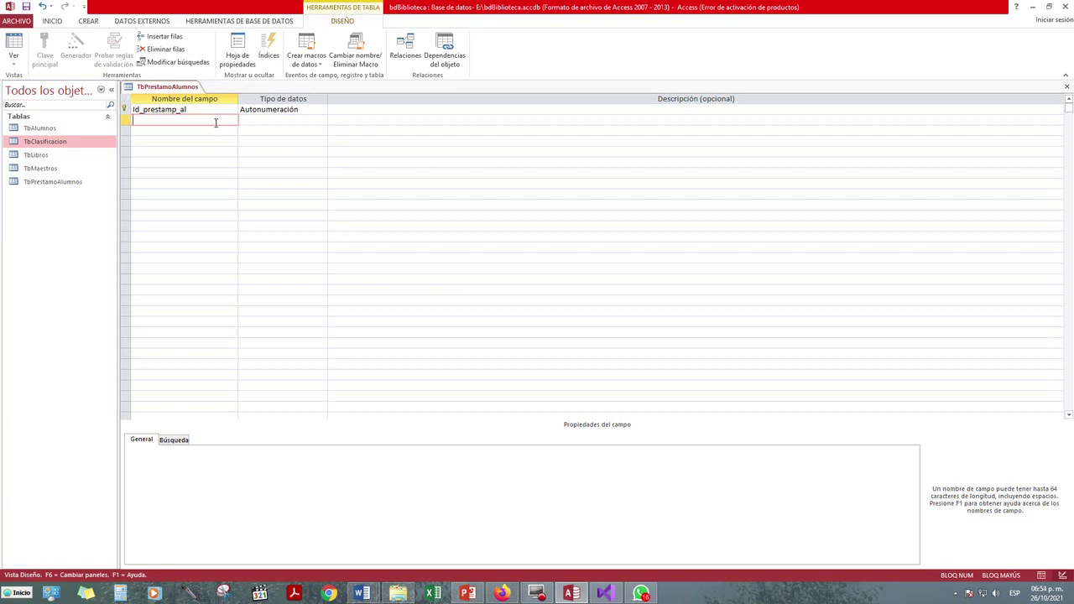
pyautogui.write('no_control')
pyautogui.click(249, 123)
pyautogui.click(321, 123)
pyautogui.click(322, 123)
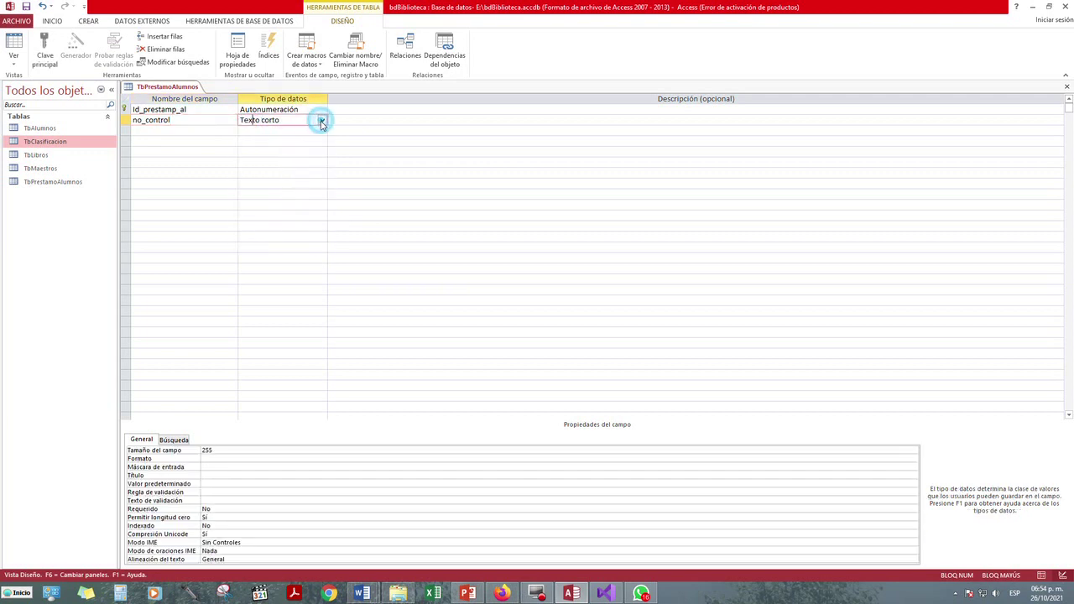
# Open the TbAlumnos table in design view and check the data type and field size of PKno_control
pyautogui.click(38, 129)
pyautogui.click(67, 131)
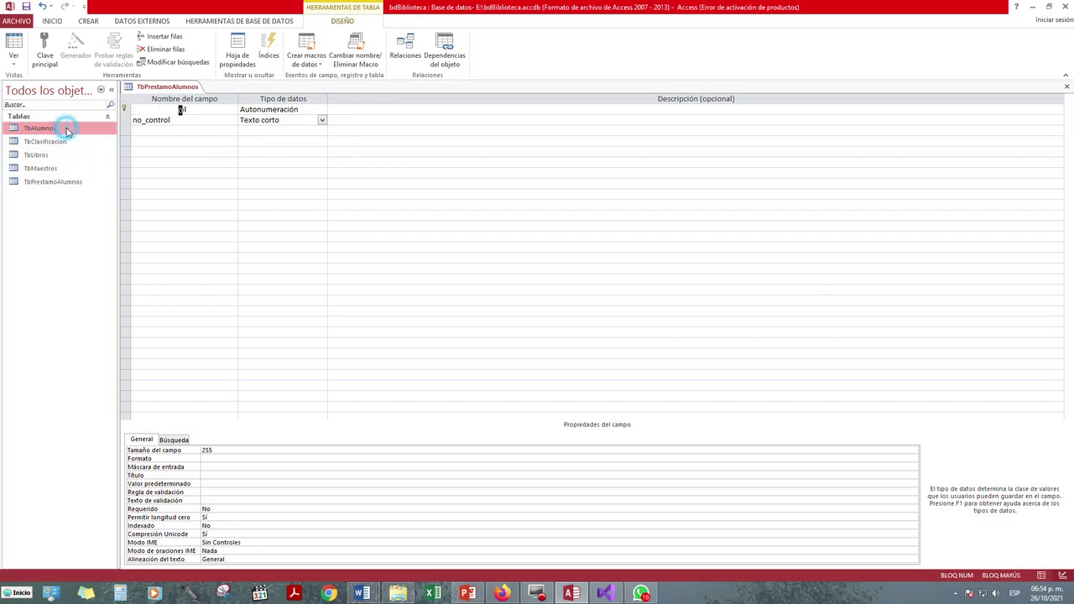
pyautogui.click(14, 43)
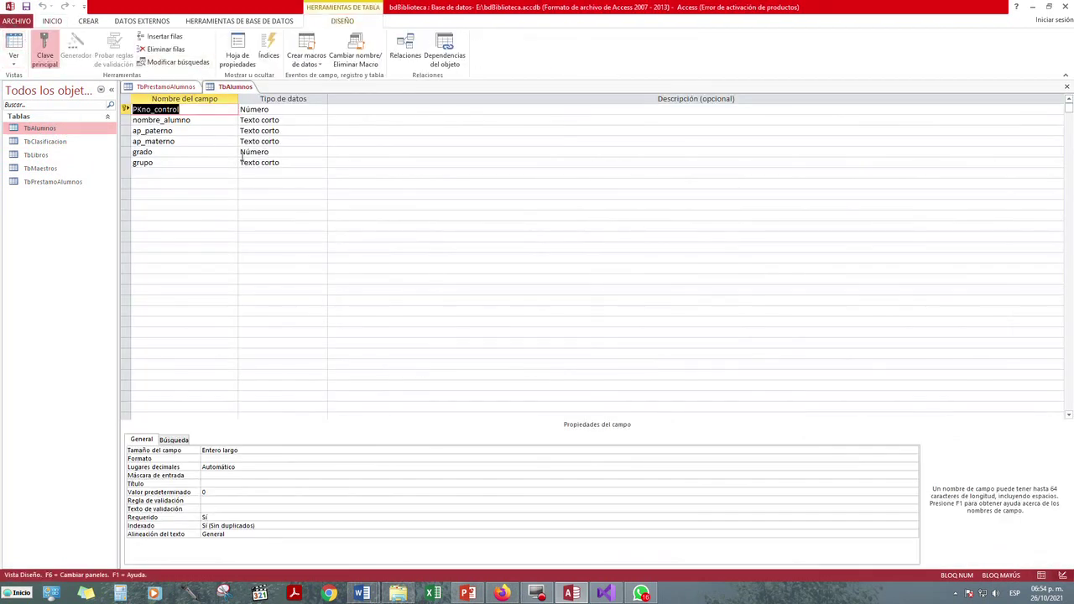
pyautogui.click(270, 109)
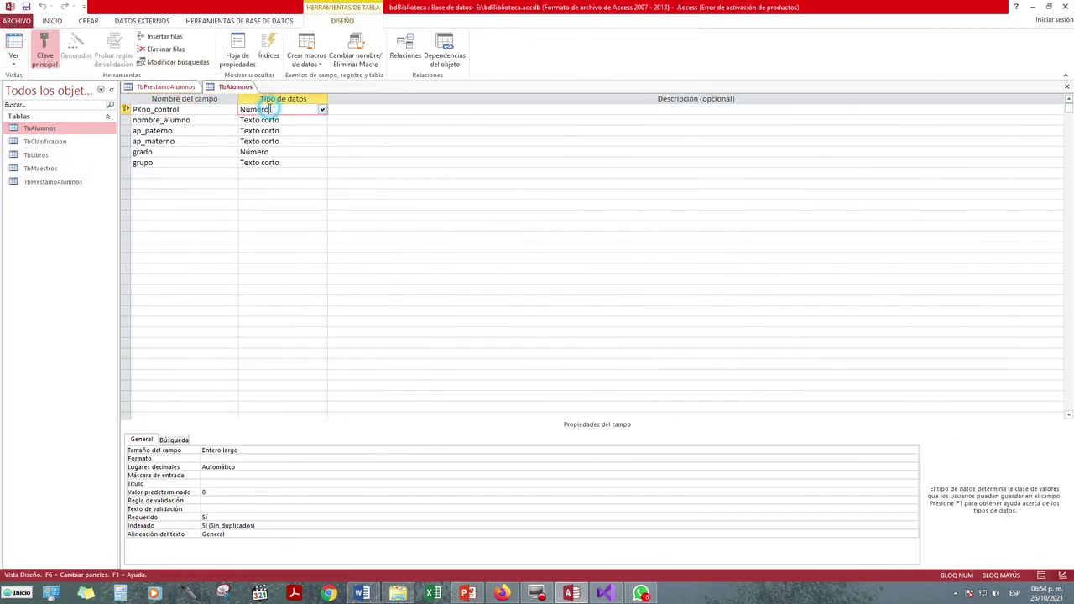
pyautogui.click(257, 450)
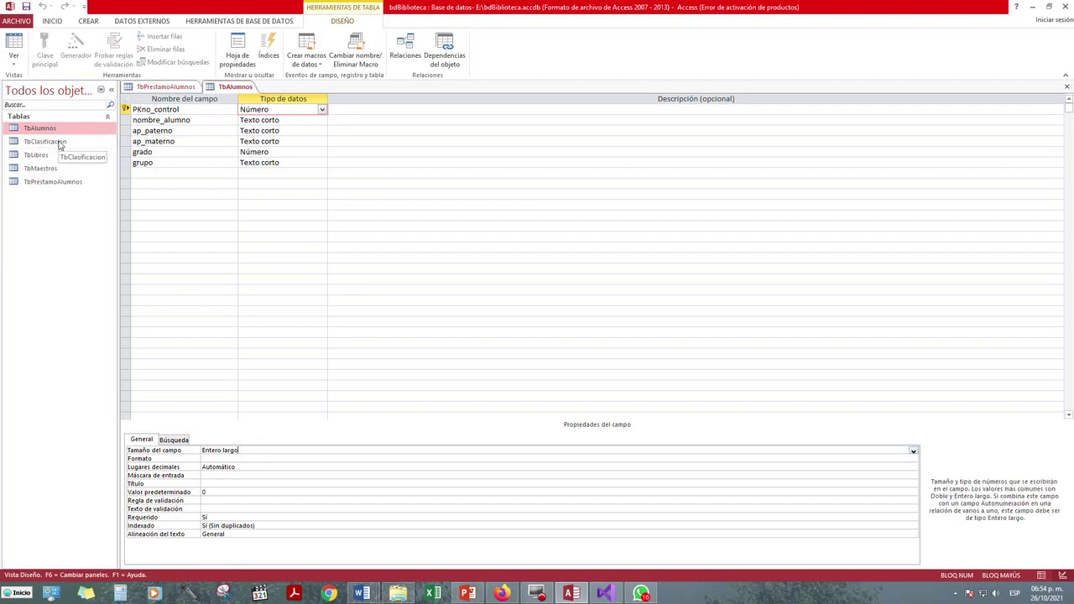
# Return to the design of TbPrestamoAlumnos, saving the table, and set the data type of no_control to Número
pyautogui.doubleClick(42, 182)
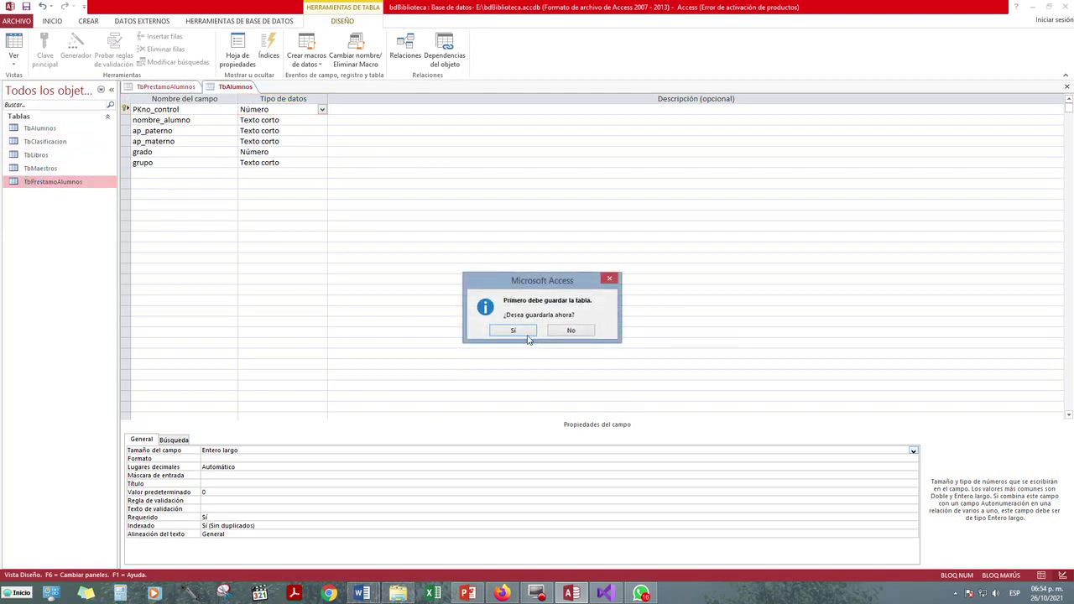
pyautogui.click(514, 331)
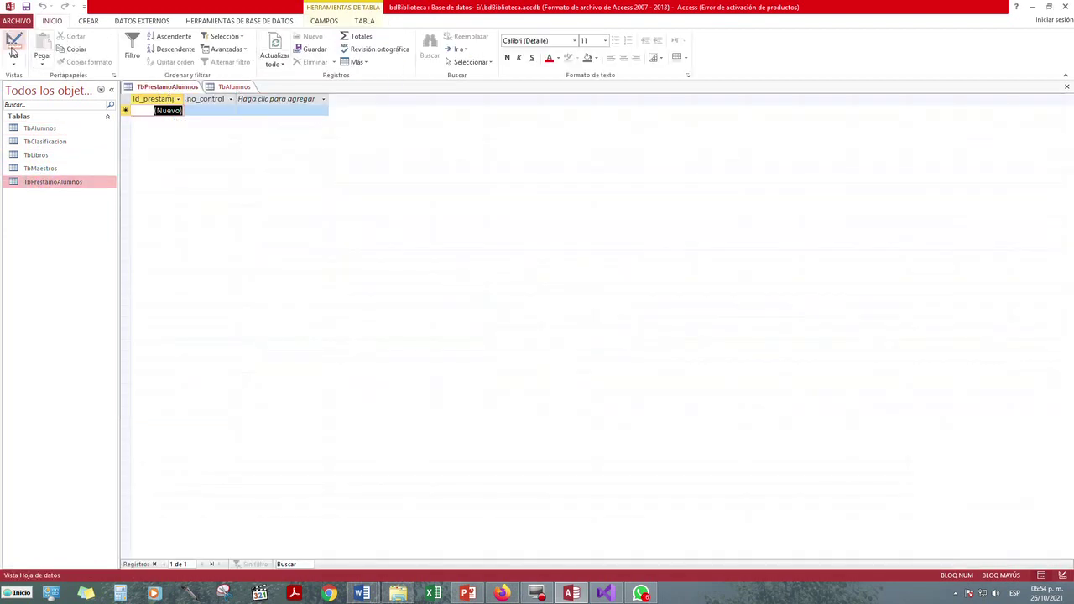
pyautogui.click(13, 49)
pyautogui.click(282, 118)
pyautogui.click(320, 121)
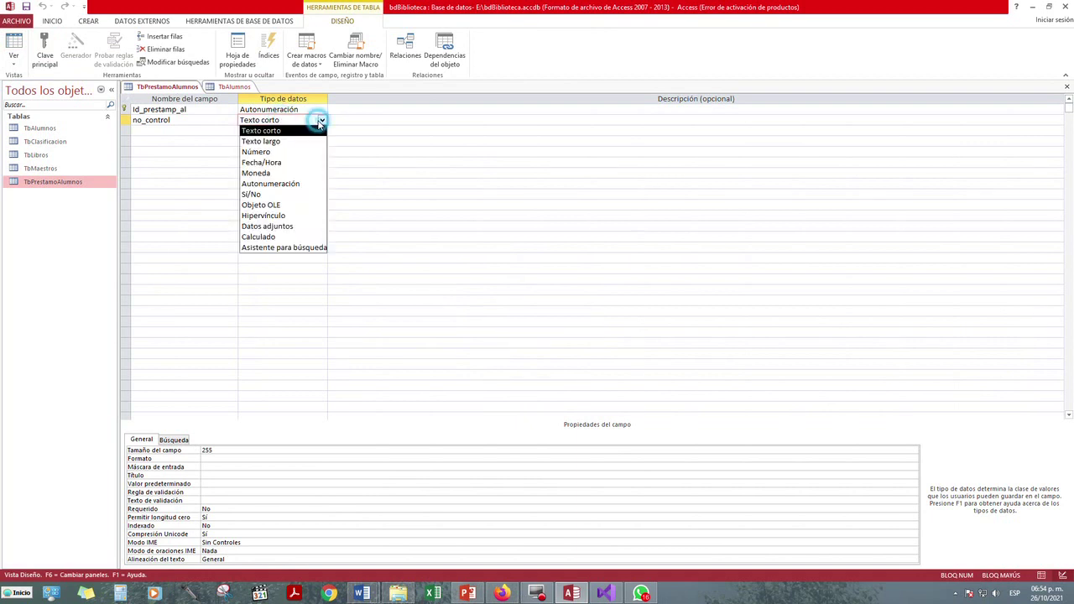
pyautogui.click(290, 152)
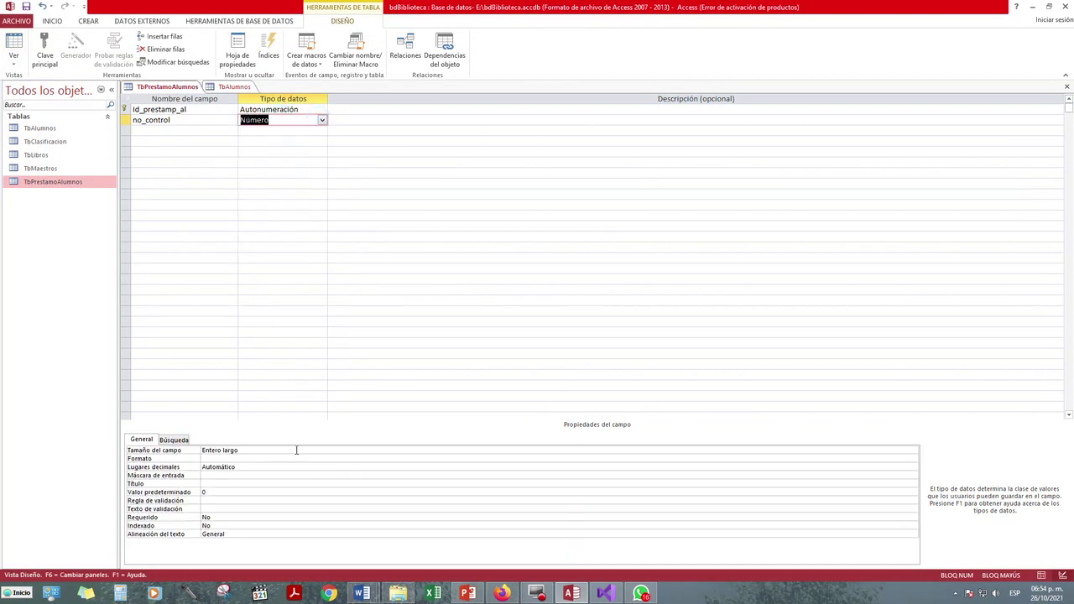
# Add a clave_libro field below no_control with the data type Texto corto, and select its field size for editing
pyautogui.click(187, 131)
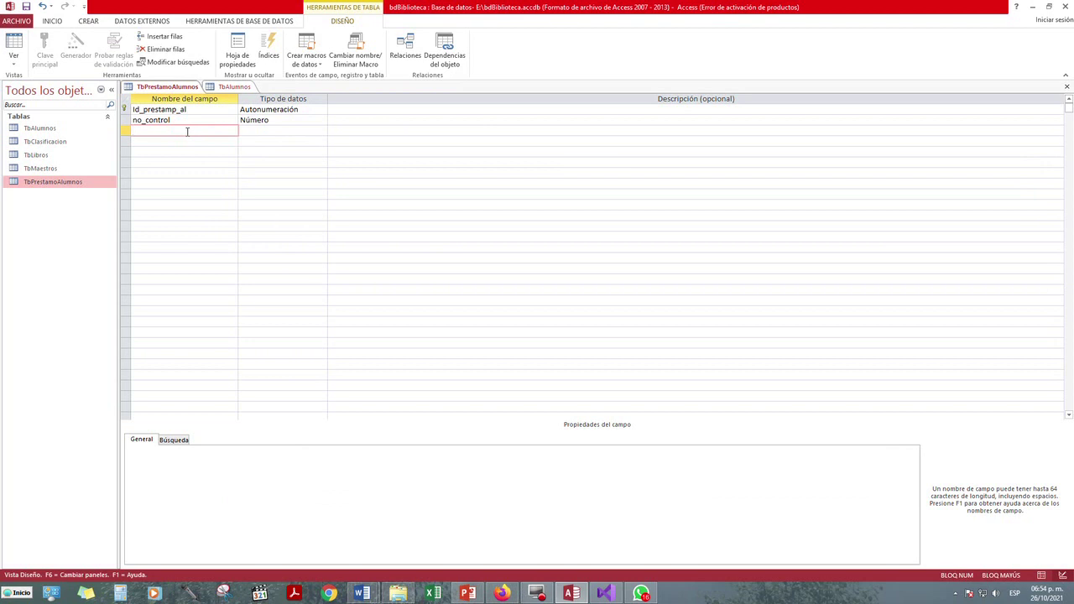
pyautogui.write('clave_libro')
pyautogui.click(282, 131)
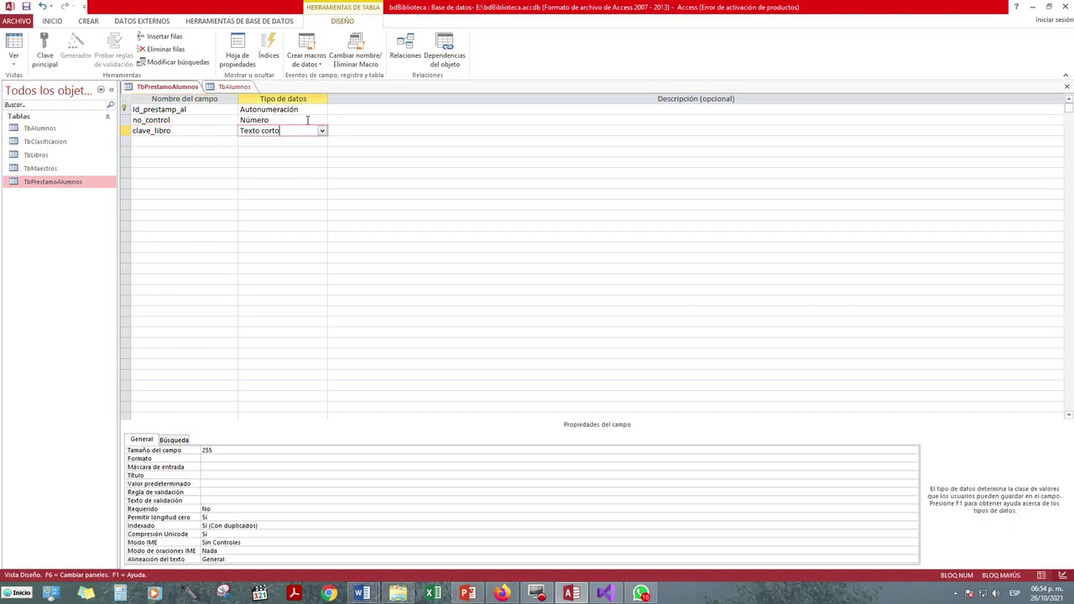
pyautogui.click(321, 131)
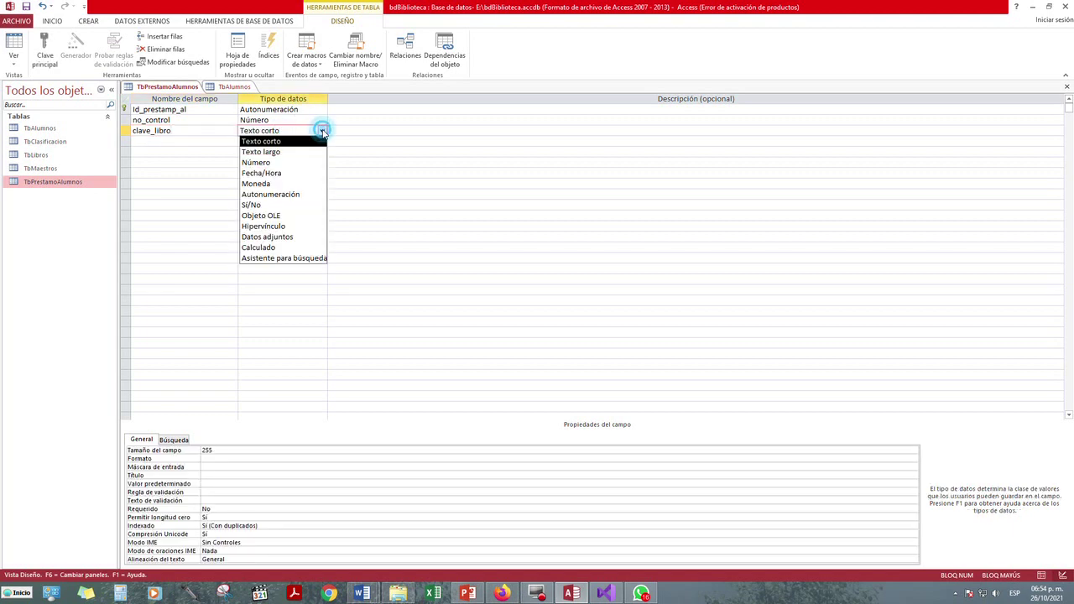
pyautogui.click(277, 141)
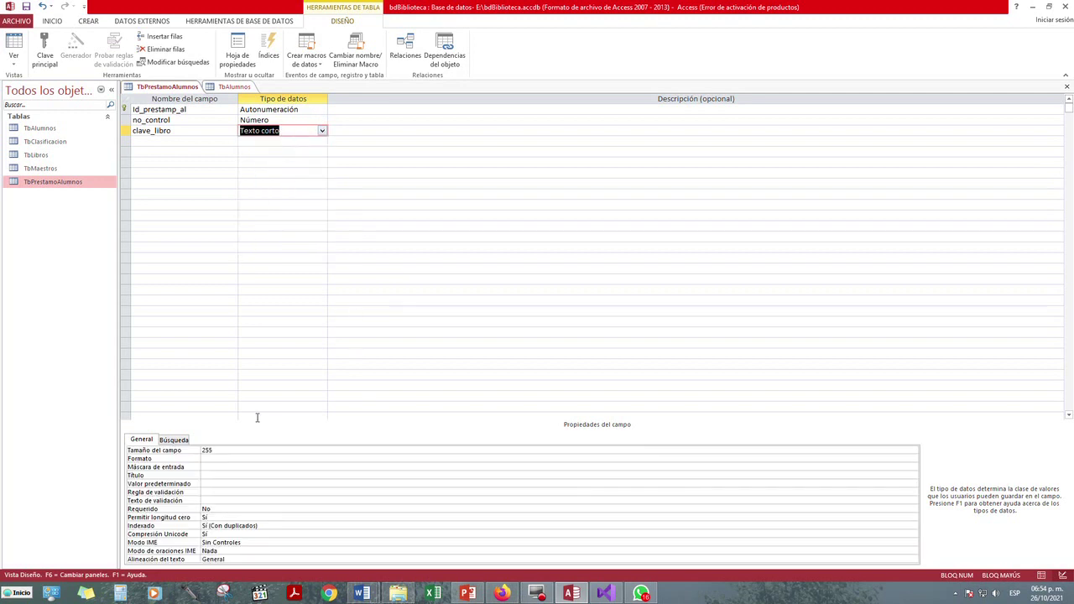
pyautogui.click(212, 450)
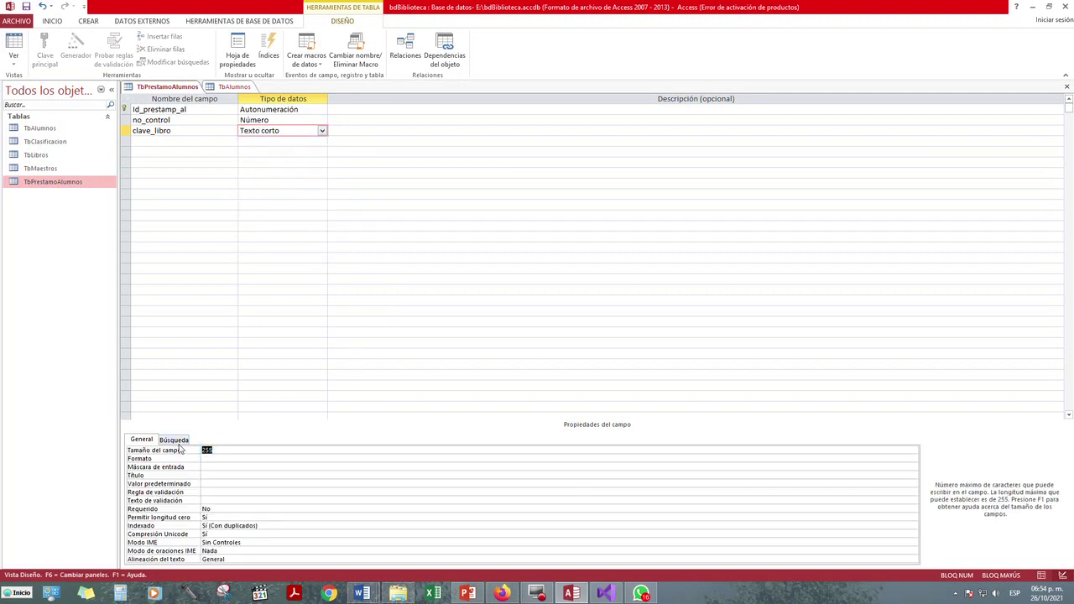
# Add a fecha_prestamo field below clave_libro with the data type Fecha/Hora, checking the Prestamos_Alumnos table in the PowerPoint relational model
pyautogui.click(177, 143)
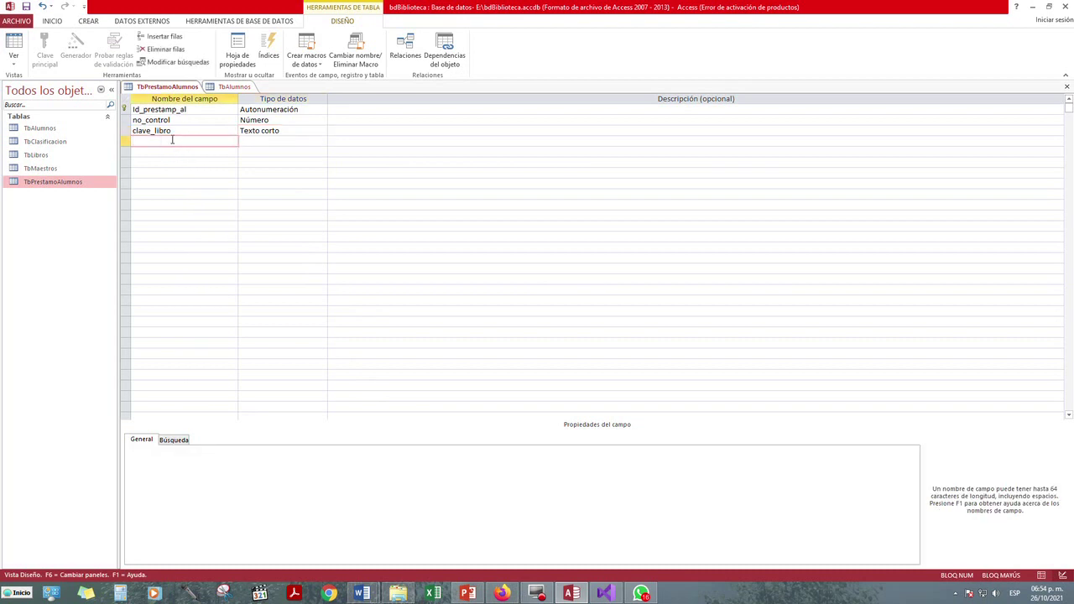
pyautogui.write('fecha_prestamo')
pyautogui.click(298, 140)
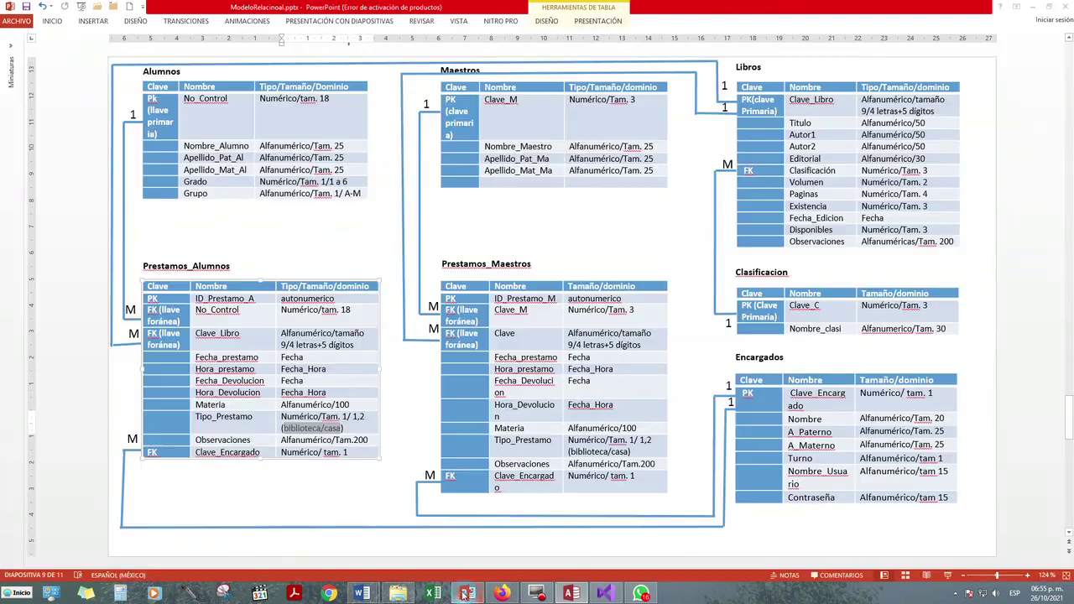
pyautogui.click(468, 594)
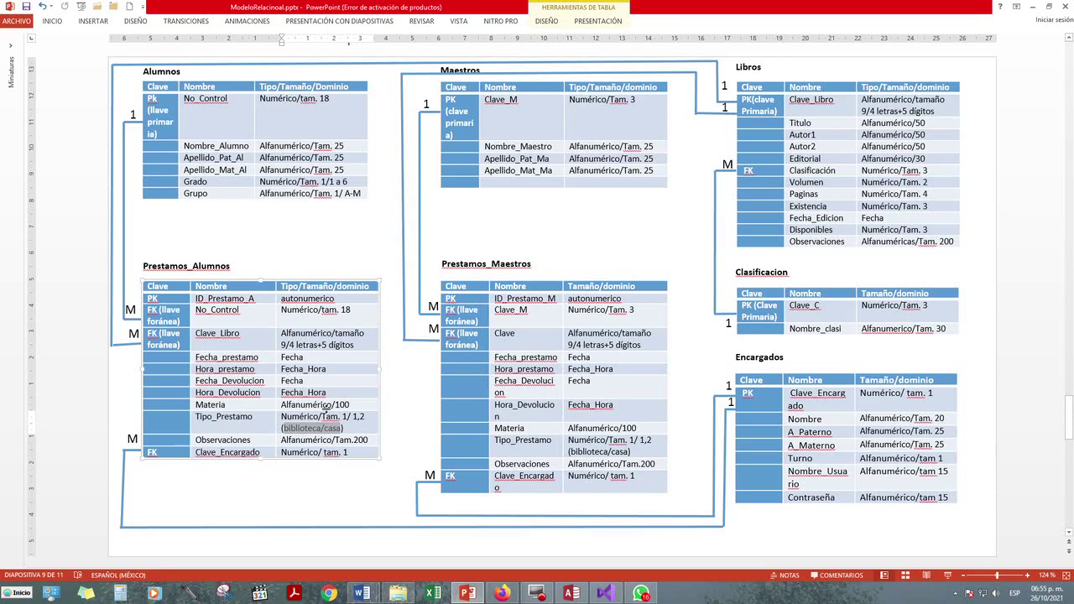
pyautogui.click(572, 594)
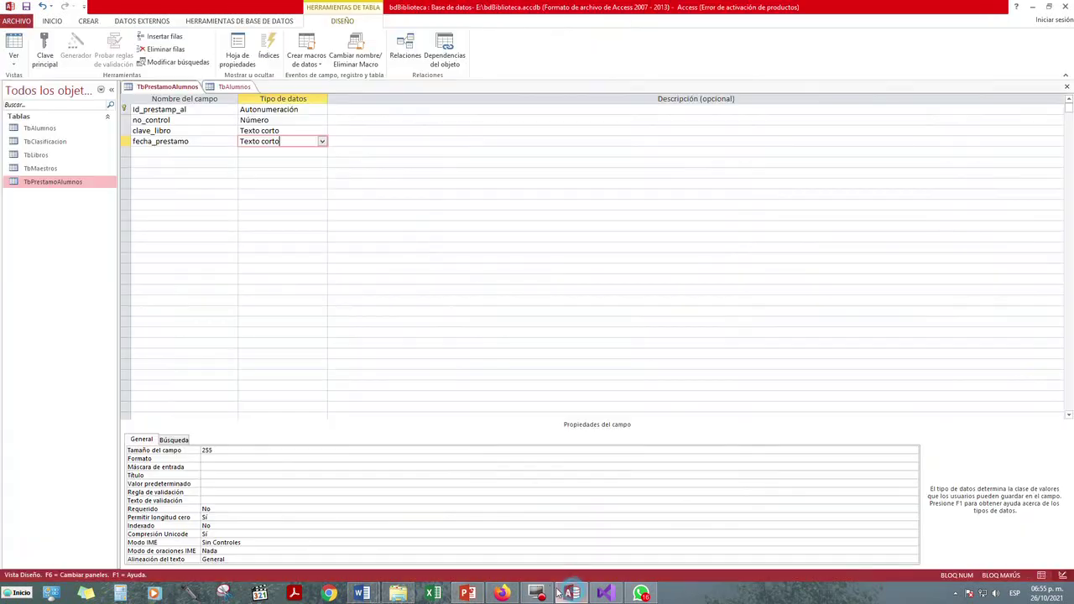
pyautogui.click(322, 141)
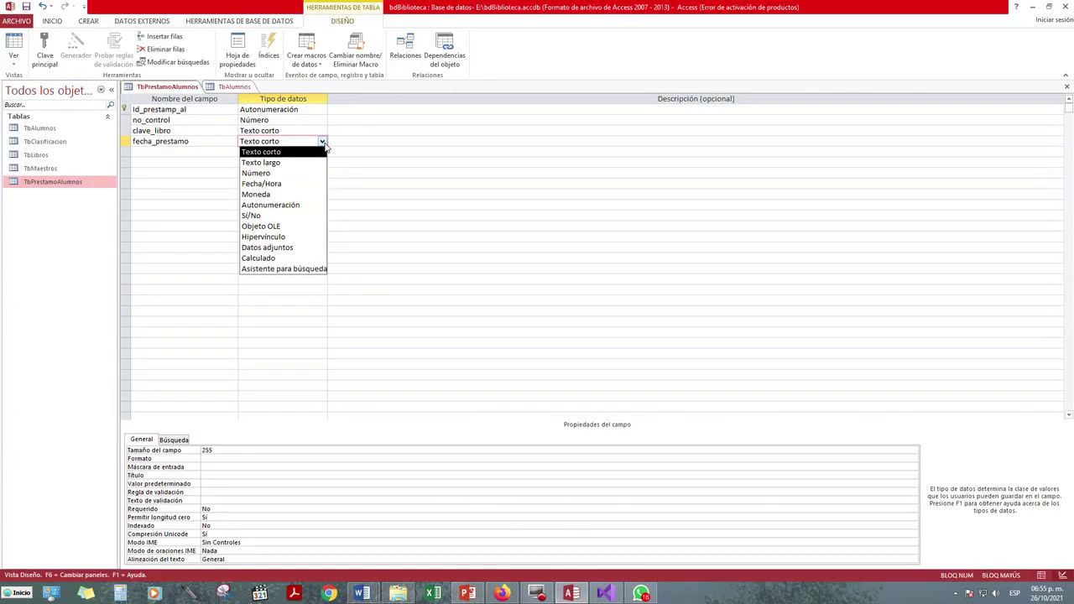
pyautogui.click(295, 184)
# Set the format of the fecha_prestamo field to Fecha general and review the other available date formats
pyautogui.click(378, 452)
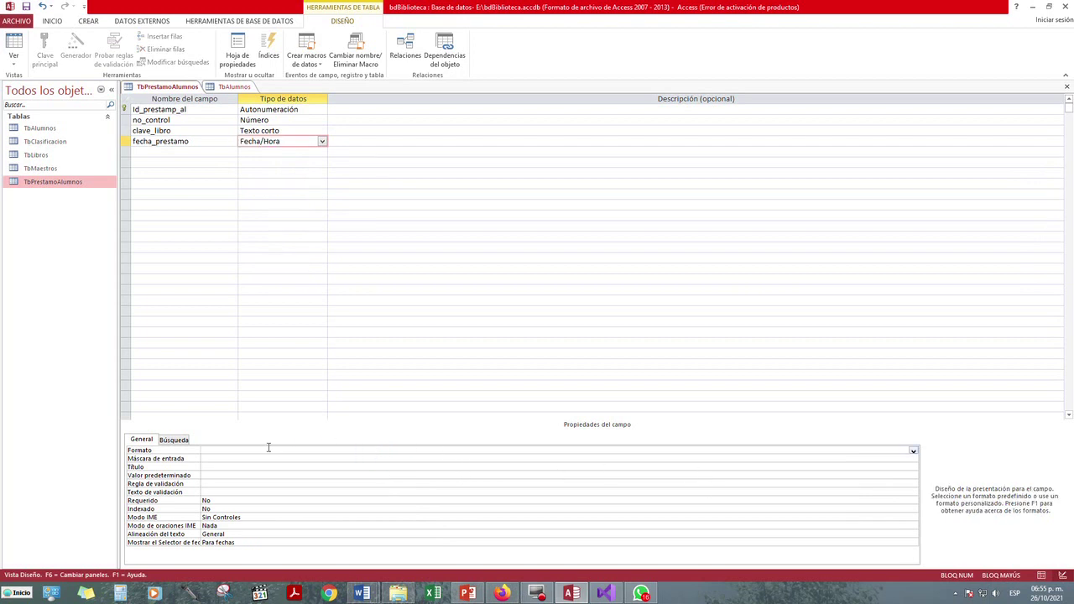
pyautogui.click(913, 451)
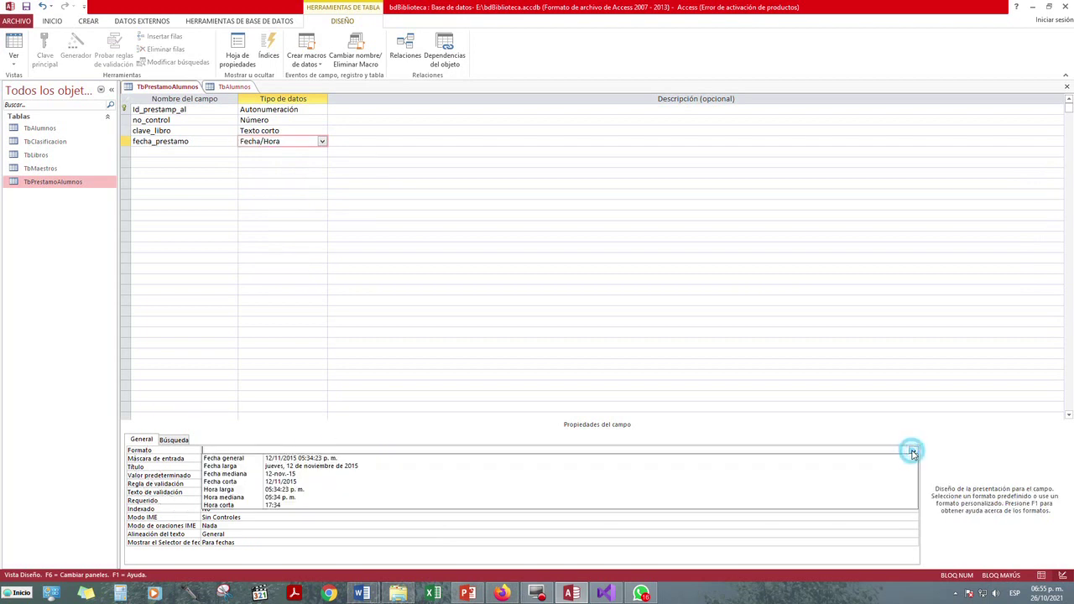
pyautogui.click(356, 459)
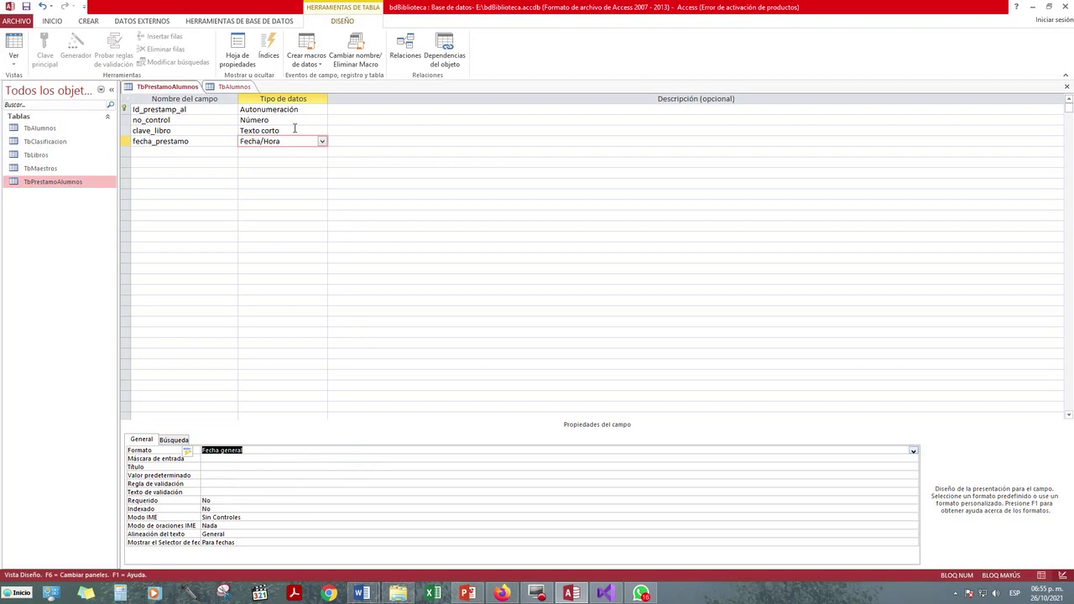
pyautogui.click(914, 452)
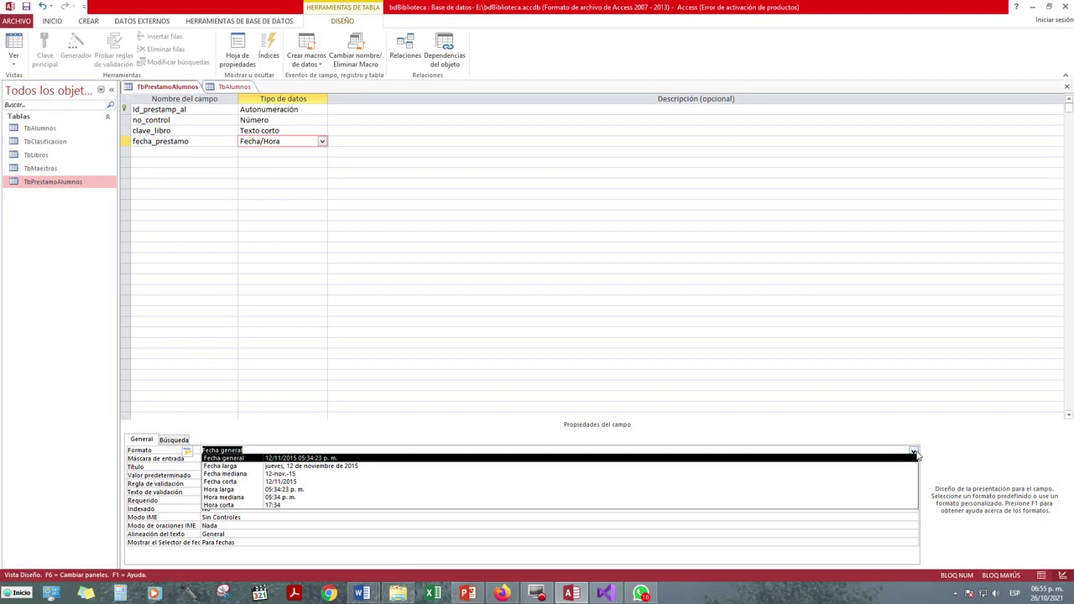
pyautogui.click(917, 454)
# Add a fecha_devolucion field below fecha_prestamo with the data type Fecha/Hora and the format Fecha general
pyautogui.click(206, 151)
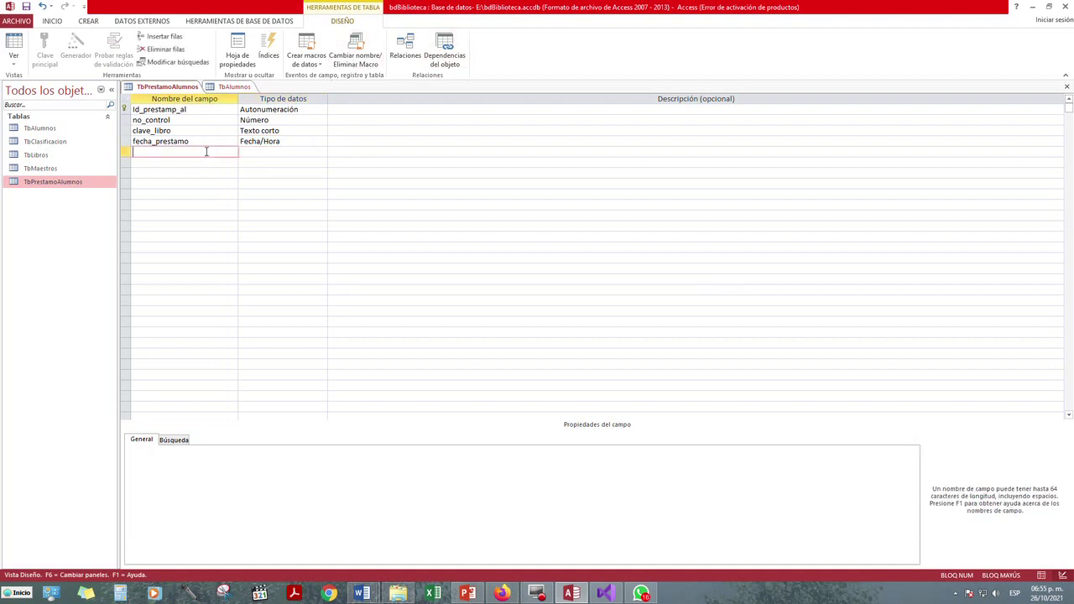
pyautogui.write('fecha_devolucion')
pyautogui.click(291, 151)
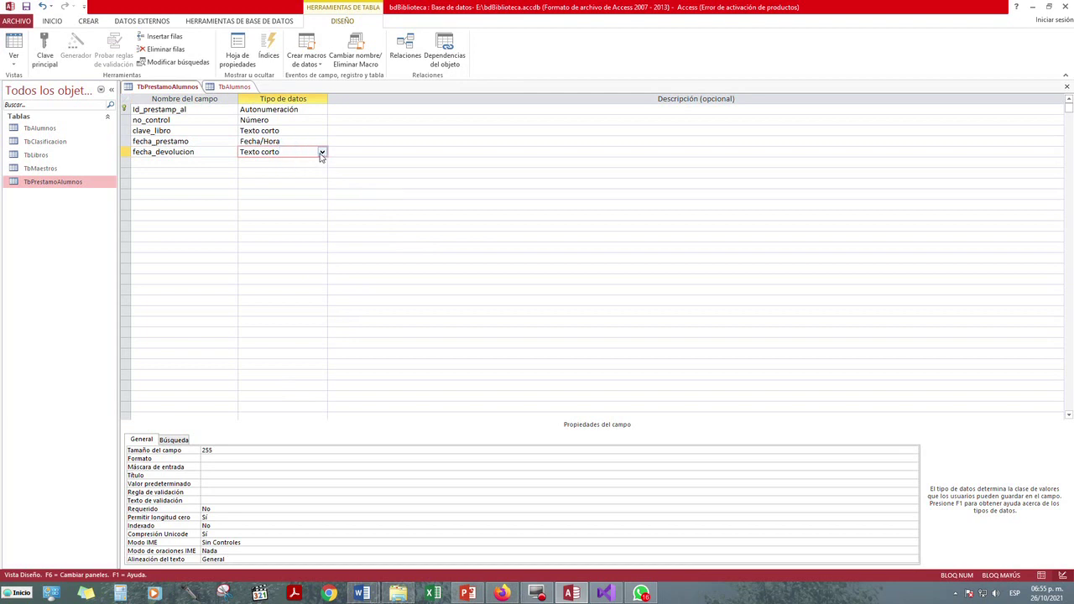
pyautogui.click(321, 153)
pyautogui.click(297, 195)
pyautogui.click(277, 450)
pyautogui.click(913, 452)
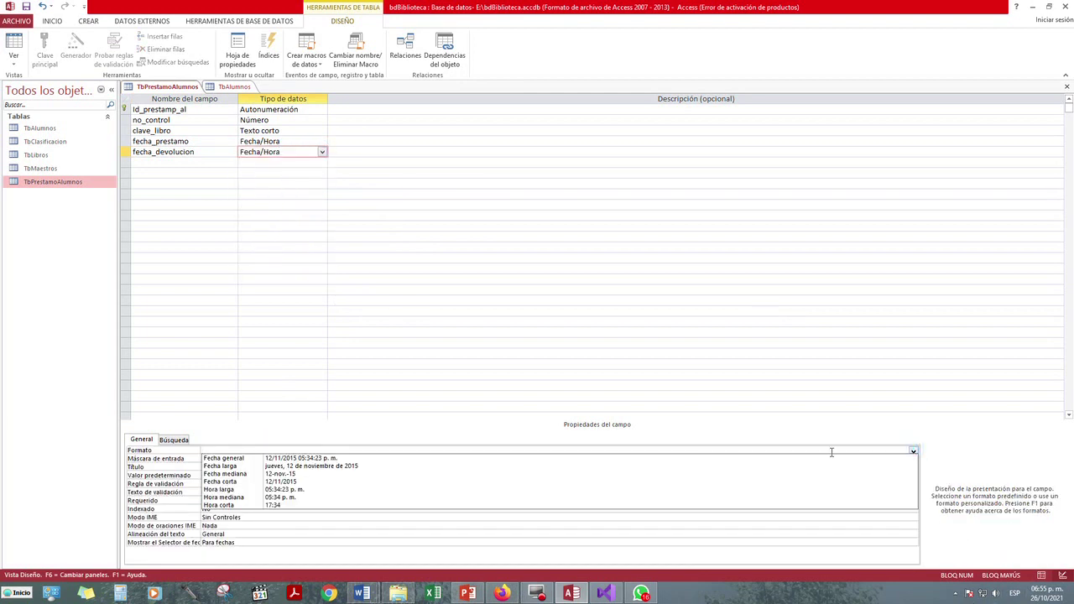
pyautogui.click(456, 458)
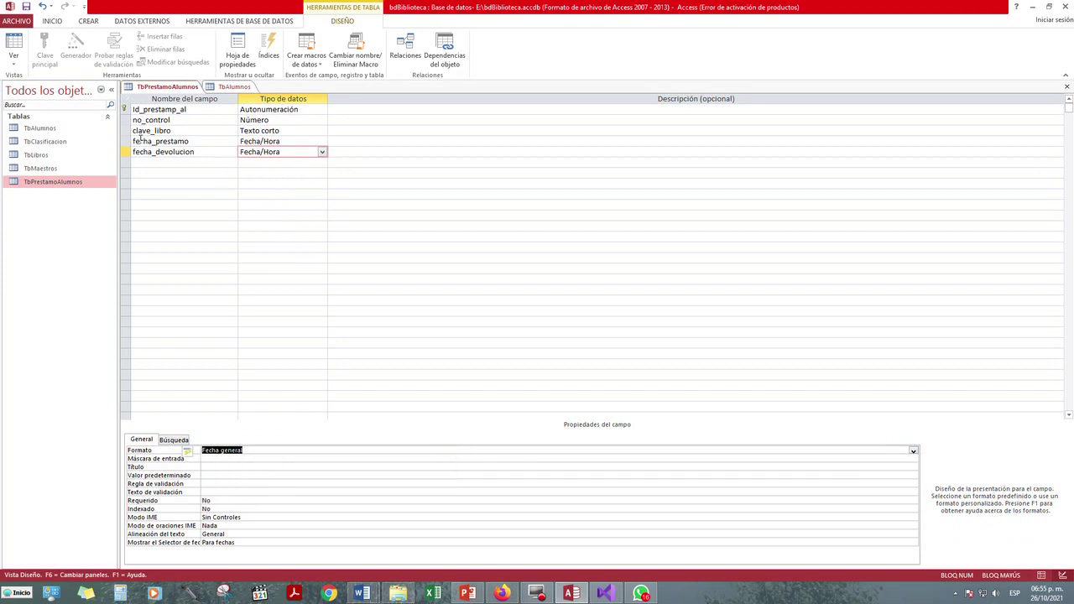
# Add a materia field below fecha_devolucion with the data type Texto corto and a field size of 40
pyautogui.click(175, 165)
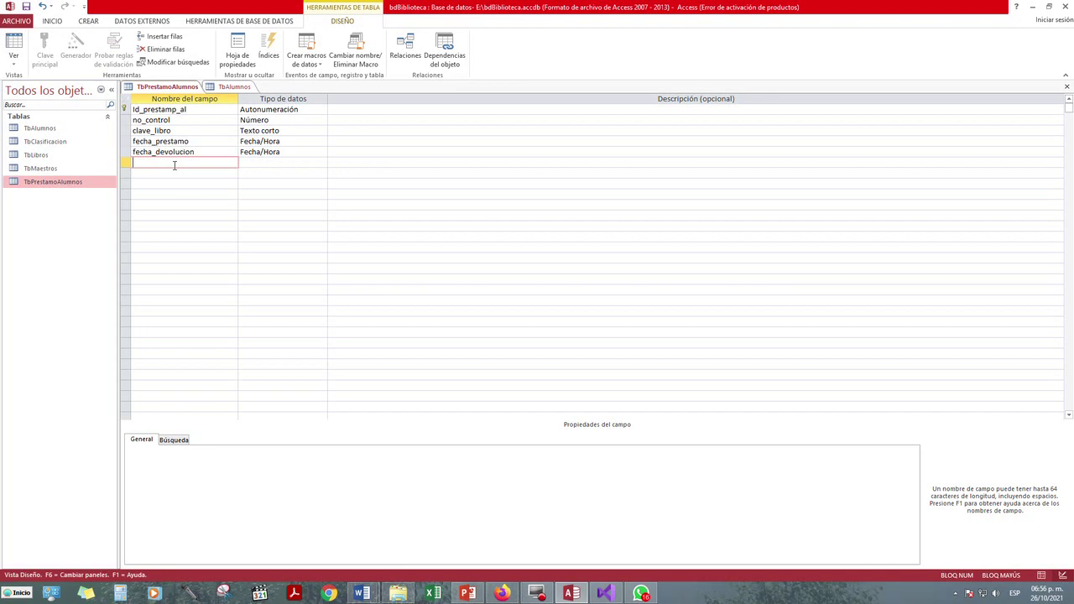
pyautogui.write('materia')
pyautogui.press('Tab')
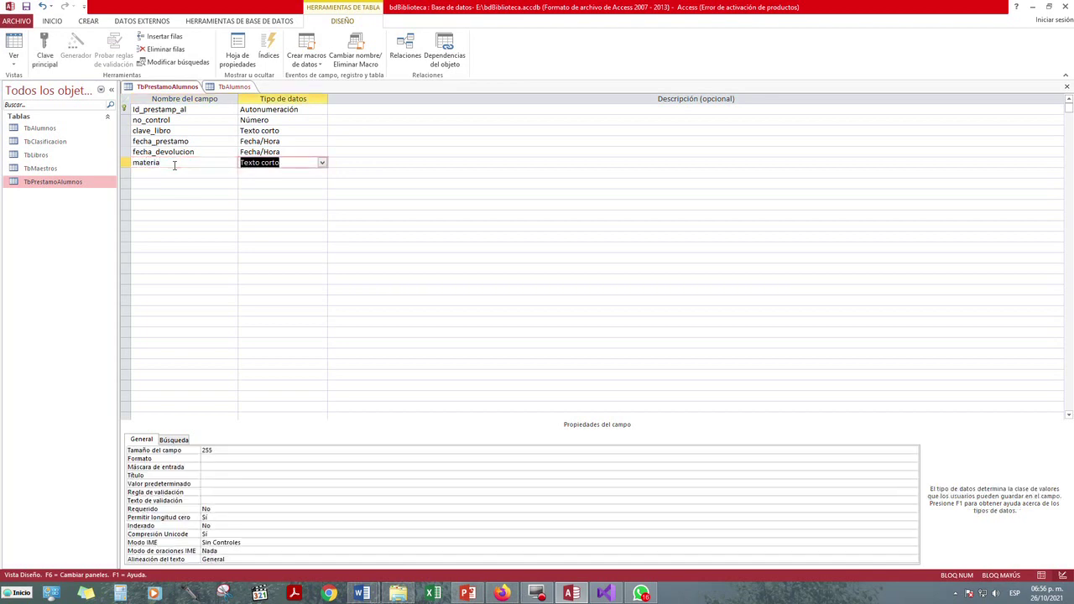
pyautogui.click(221, 448)
pyautogui.write('40')
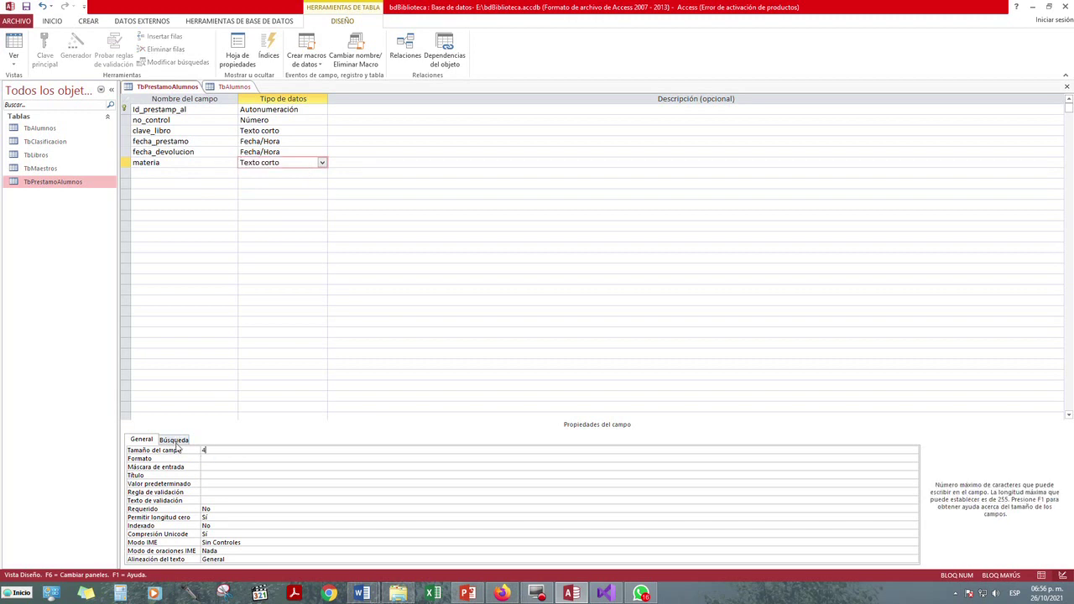
pyautogui.click(205, 173)
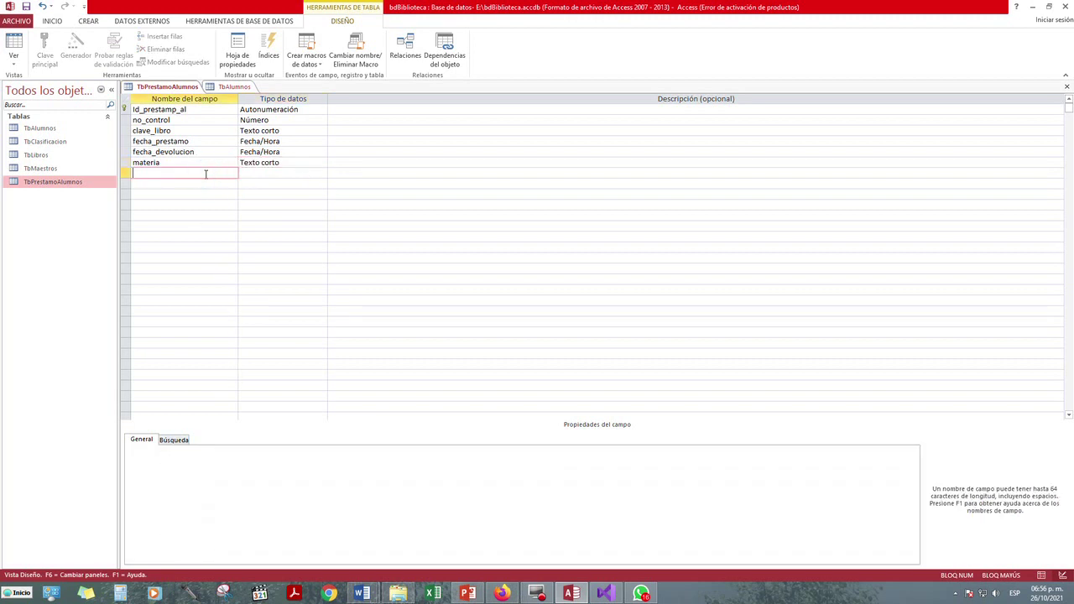
# Set the field size of the materia field to 100
pyautogui.click(280, 163)
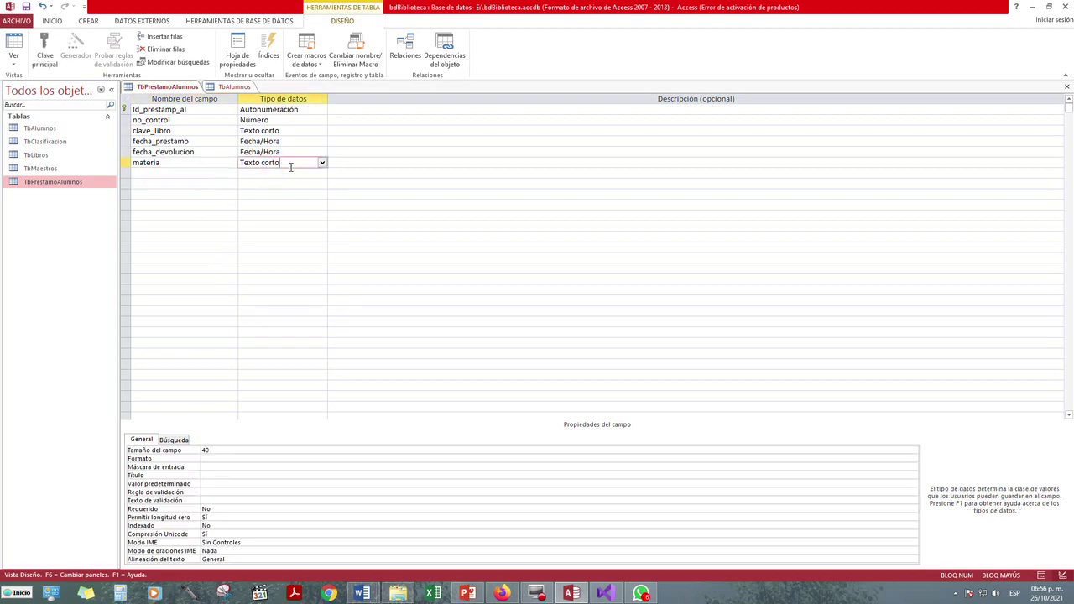
pyautogui.doubleClick(210, 451)
pyautogui.write('100')
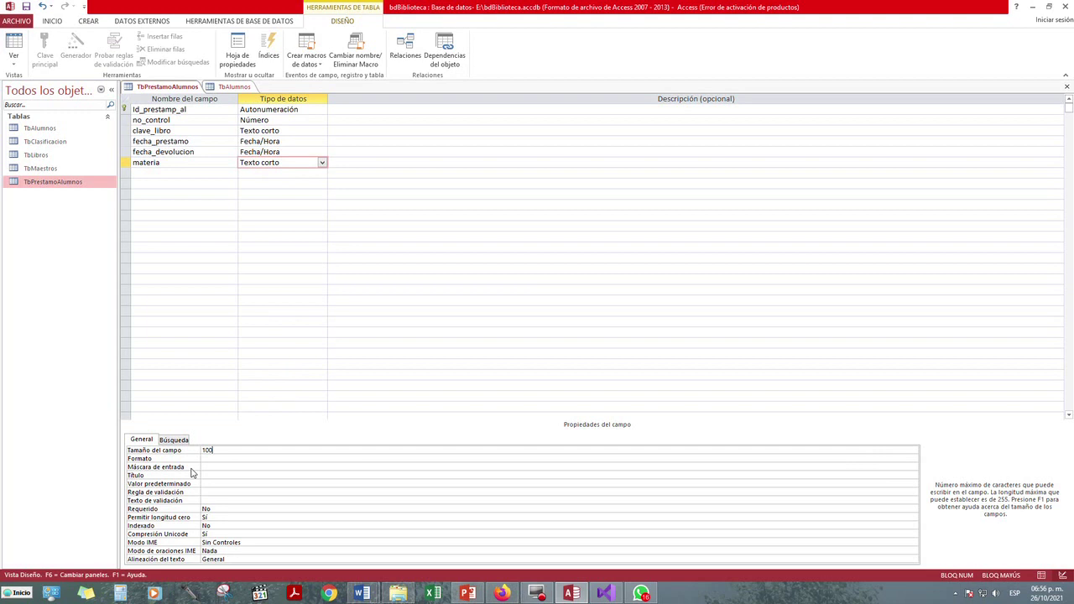
# Add a tipo_prestamo field below materia with the data type Número and the field size Byte
pyautogui.click(198, 173)
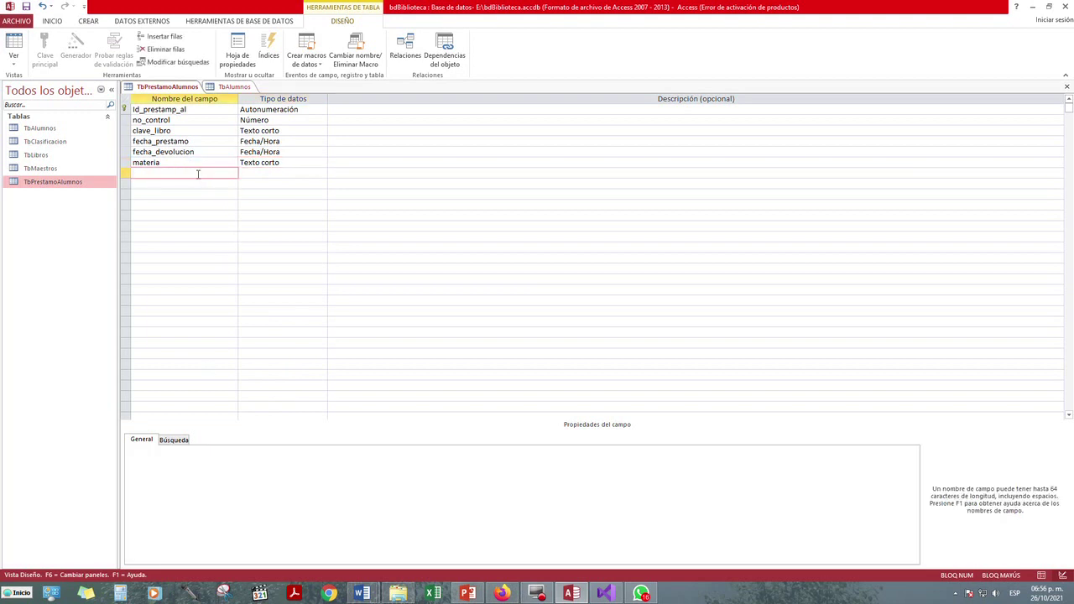
pyautogui.write('tipo_prestamo')
pyautogui.click(298, 175)
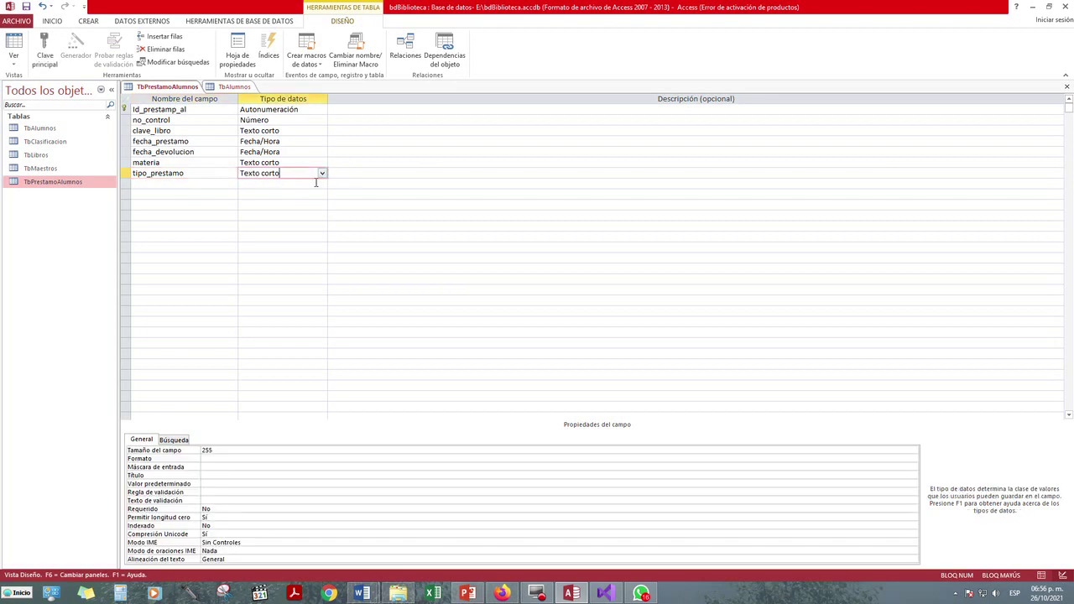
pyautogui.click(322, 174)
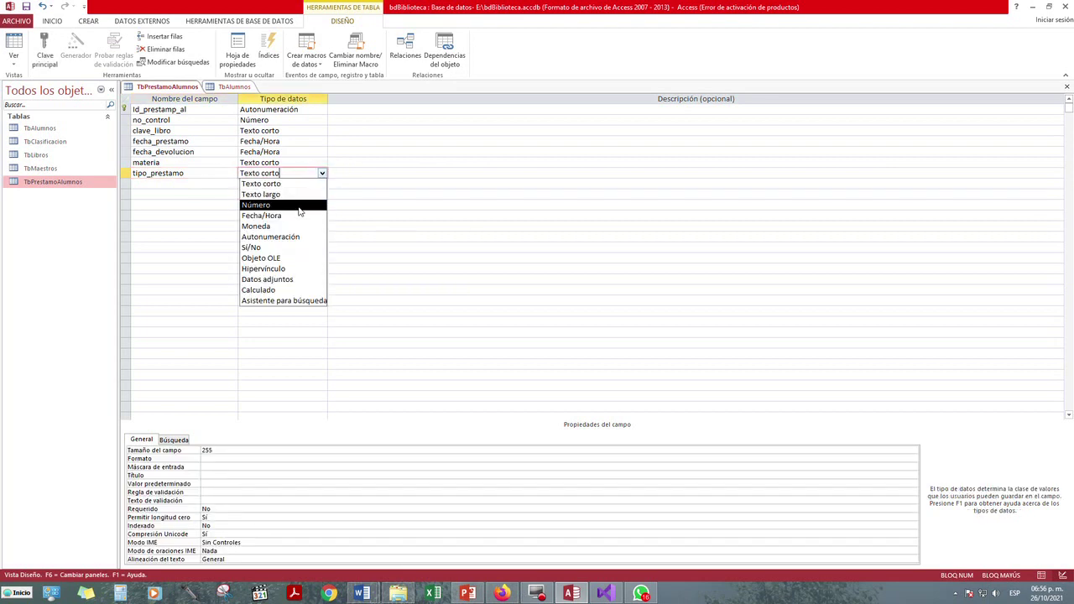
pyautogui.click(298, 206)
pyautogui.click(283, 450)
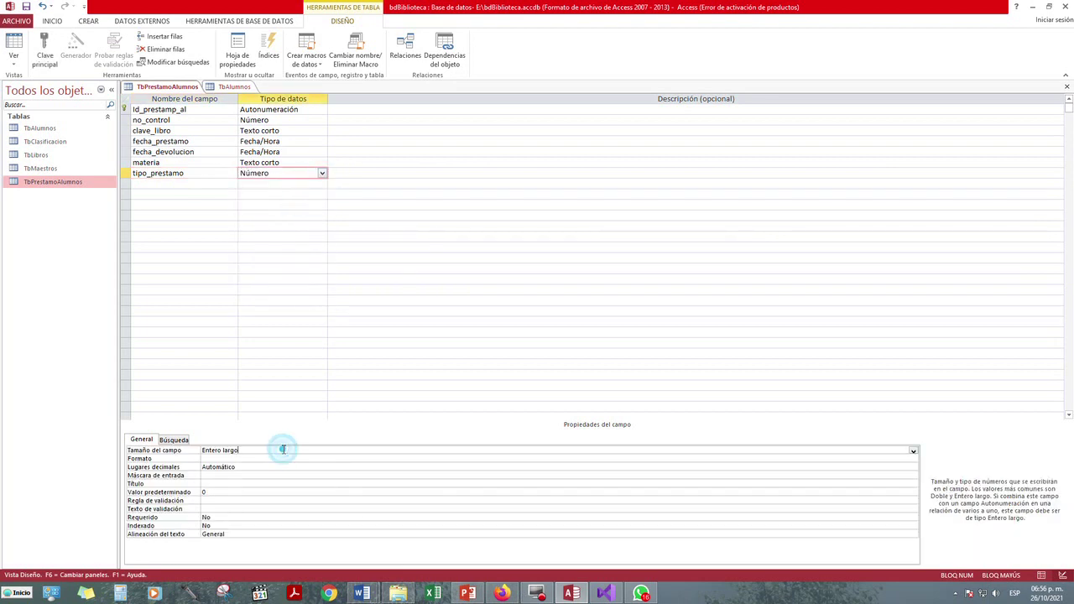
pyautogui.click(913, 451)
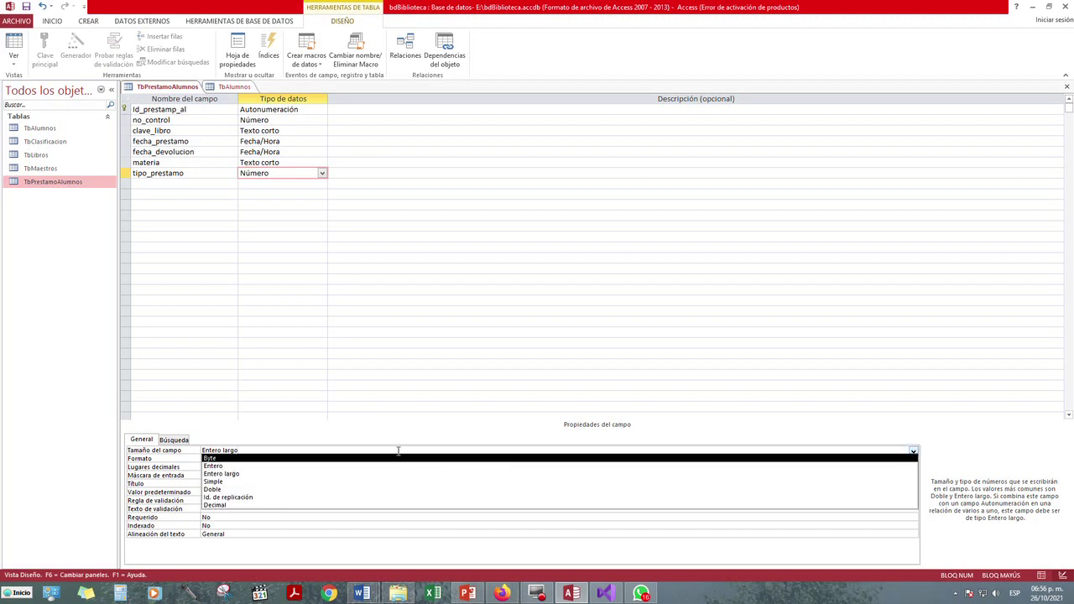
pyautogui.click(342, 460)
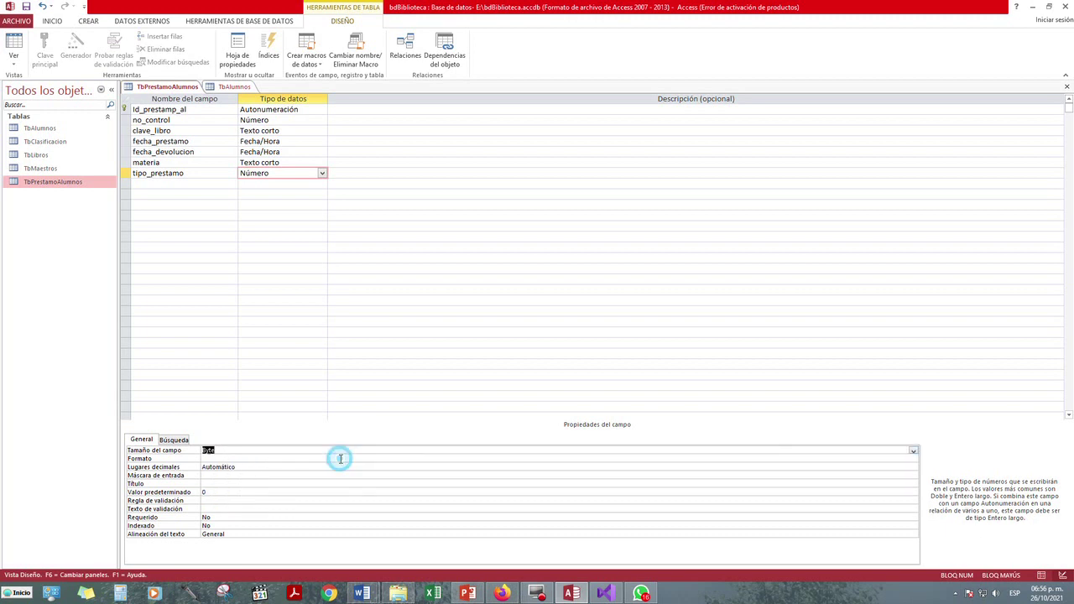
# Add a clave_encargado field to TbPrestamoAlumnos with the Número data type and Byte field size
pyautogui.click(199, 185)
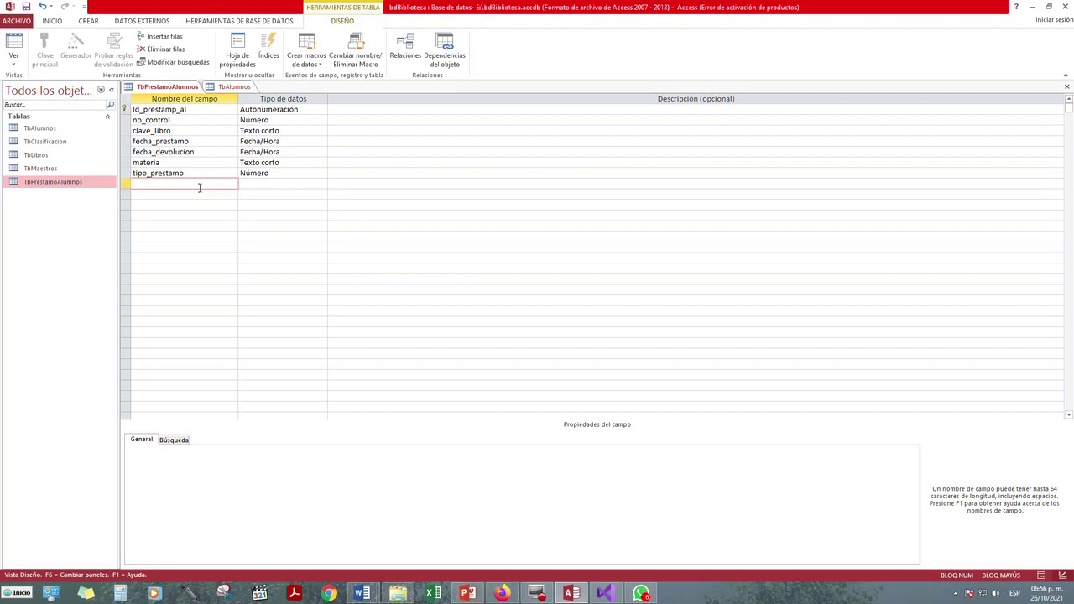
pyautogui.write('clave_encargado')
pyautogui.click(299, 184)
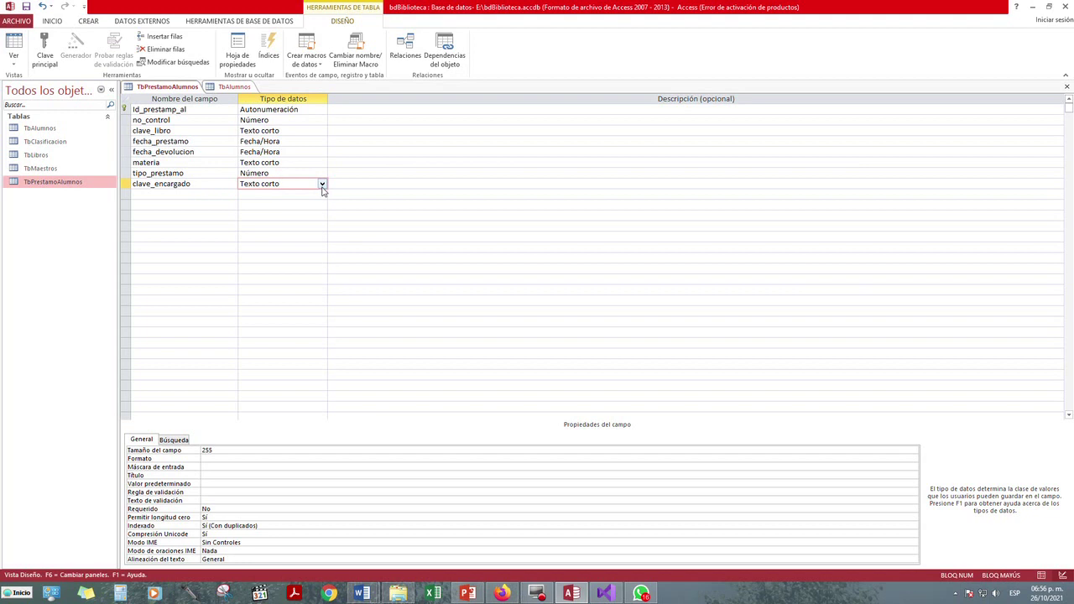
pyautogui.click(323, 183)
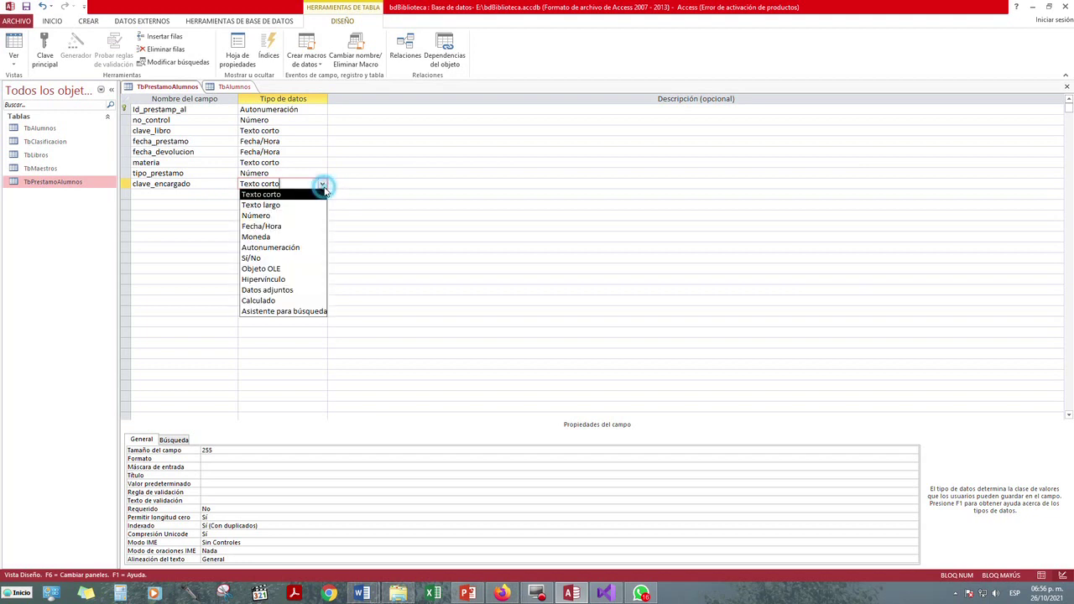
pyautogui.click(276, 215)
pyautogui.click(313, 451)
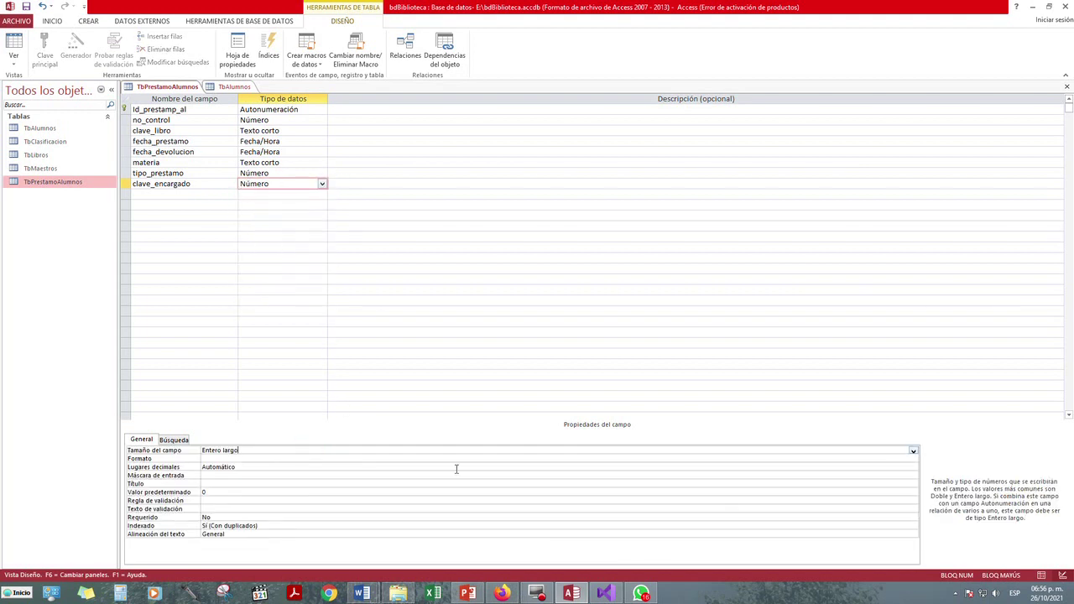
pyautogui.click(914, 453)
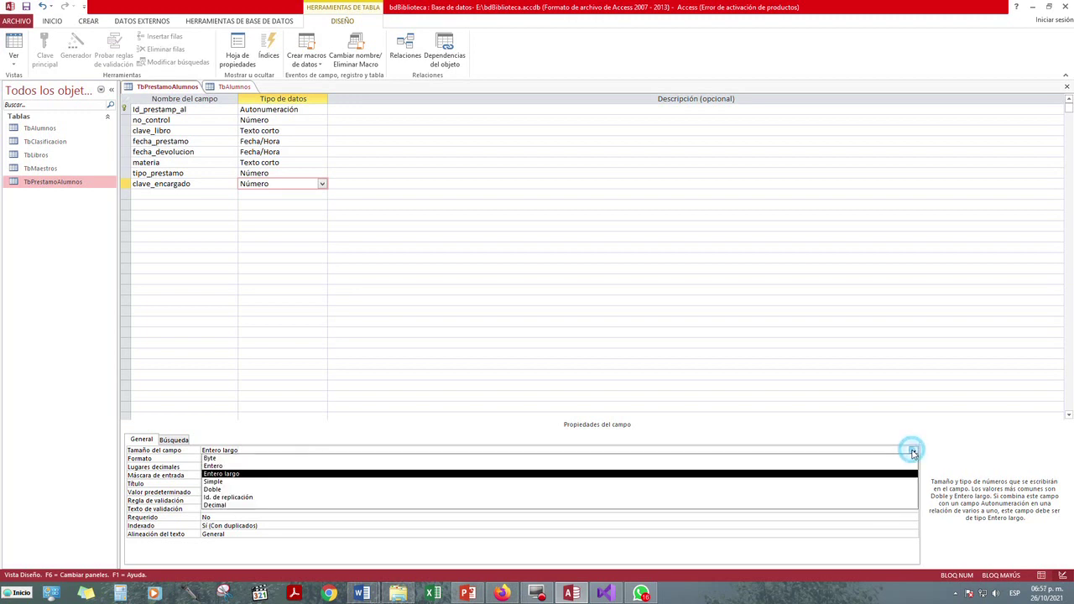
pyautogui.click(308, 458)
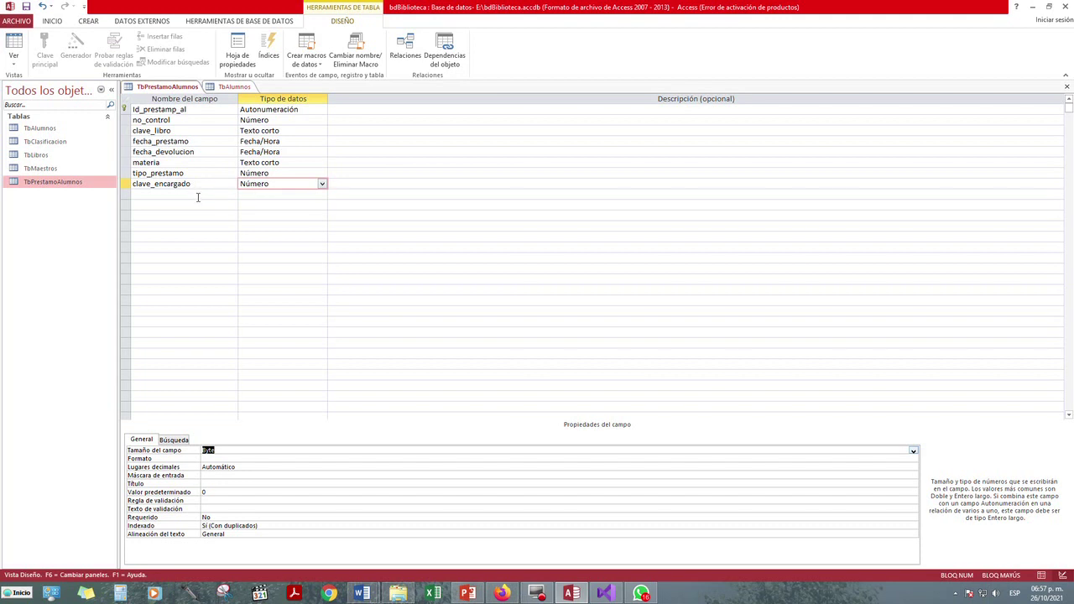
# Add an observaciones field of type Texto corto to TbPrestamoAlumnos and save the table
pyautogui.click(198, 195)
pyautogui.write('observaciones')
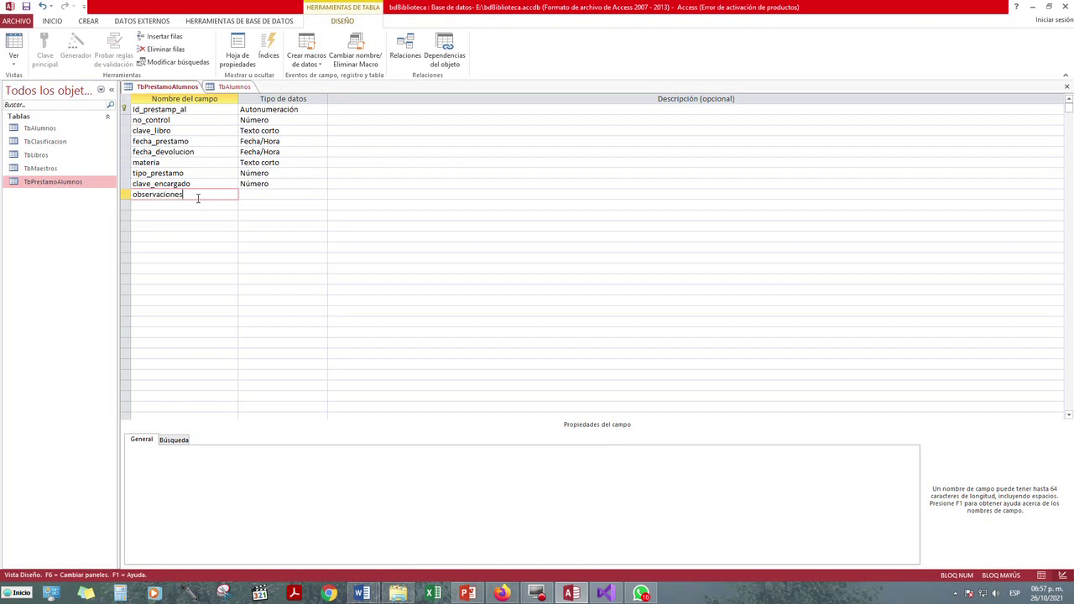
pyautogui.click(275, 195)
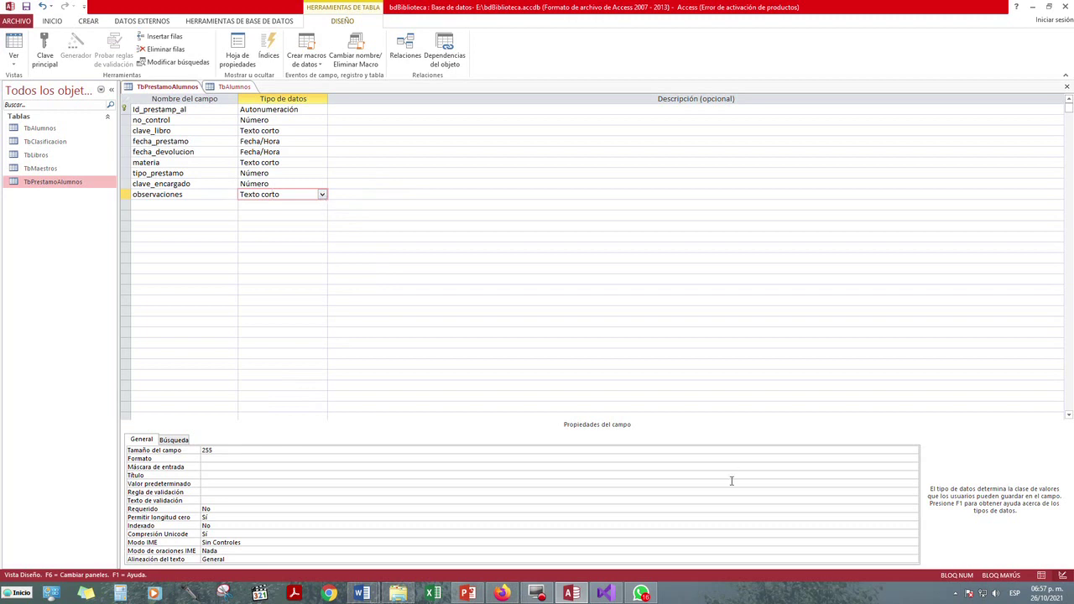
pyautogui.click(26, 7)
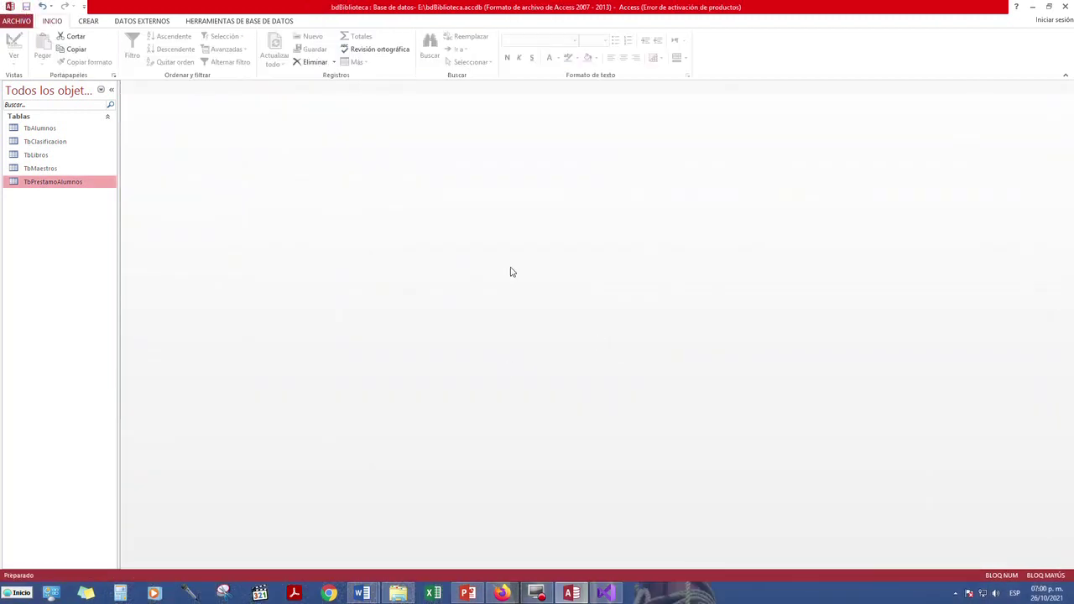
# Create a new table, save it as Tbencargados and show it in design view
pyautogui.click(88, 21)
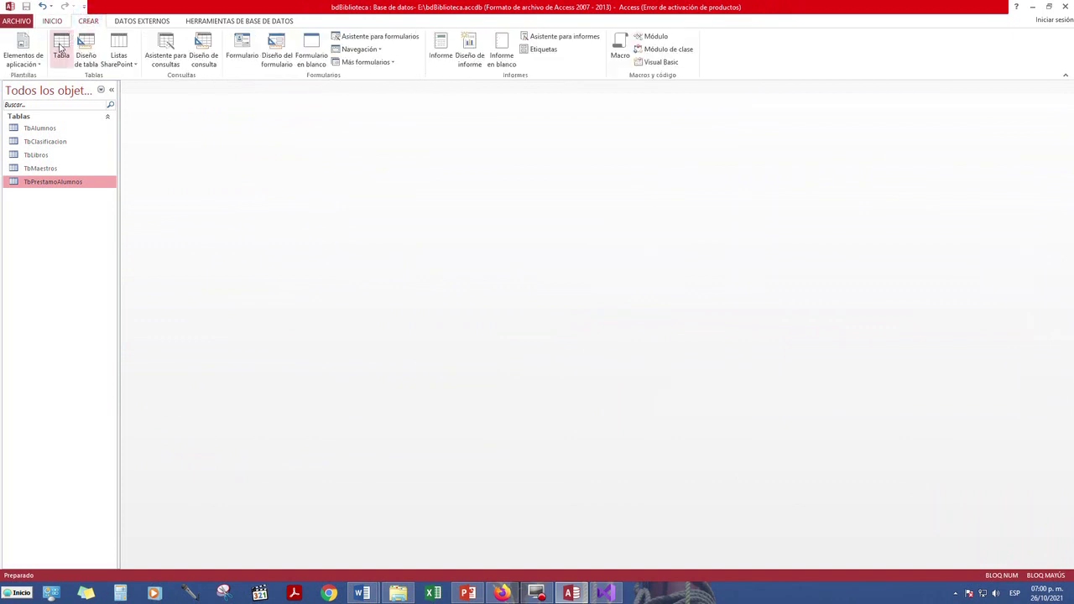
pyautogui.click(61, 48)
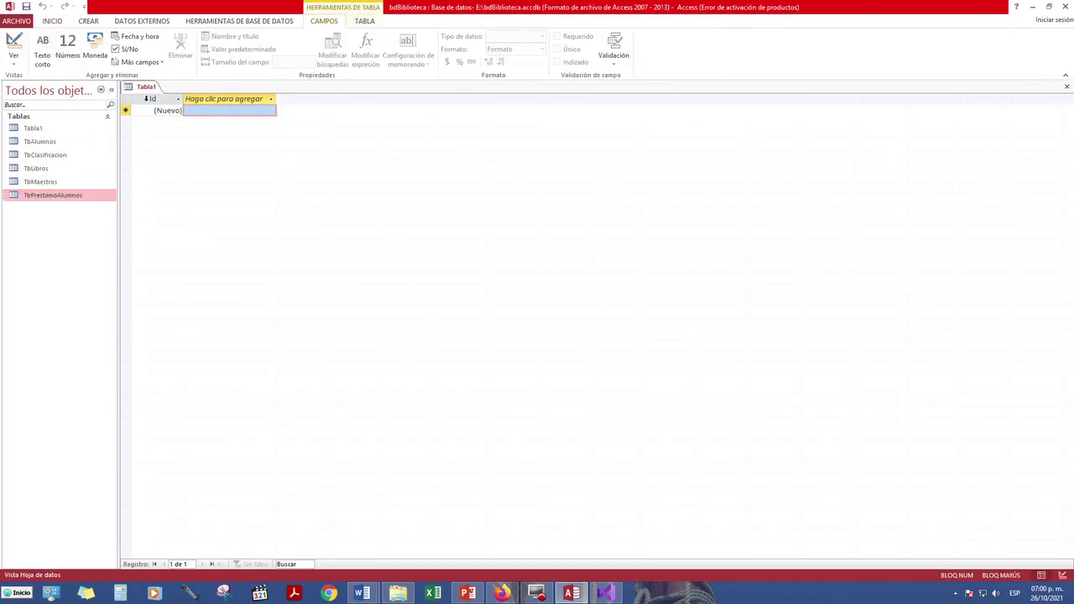
pyautogui.click(52, 21)
pyautogui.click(89, 21)
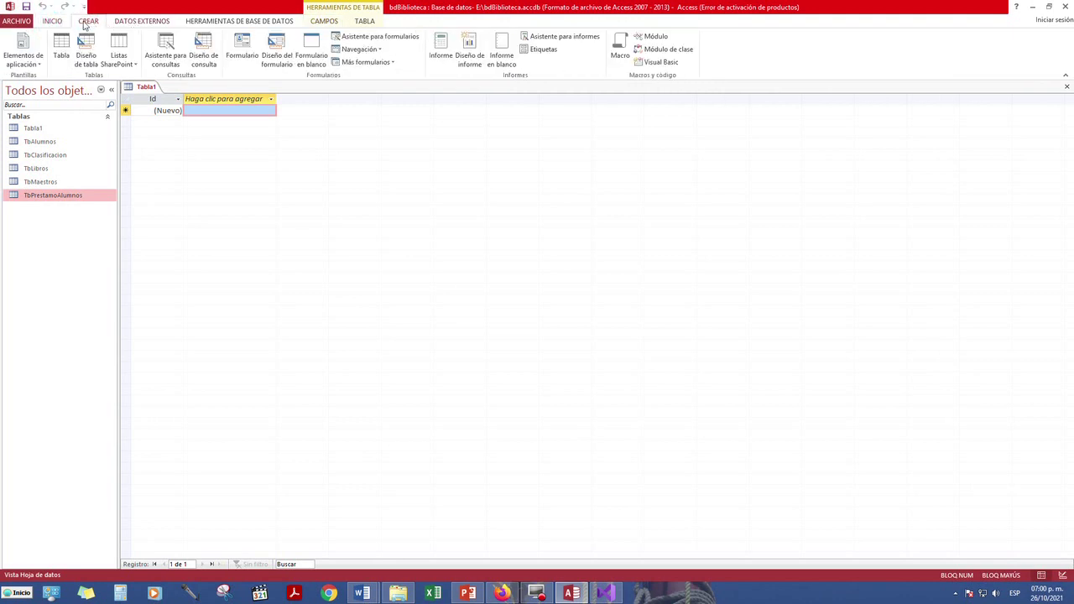
pyautogui.click(52, 21)
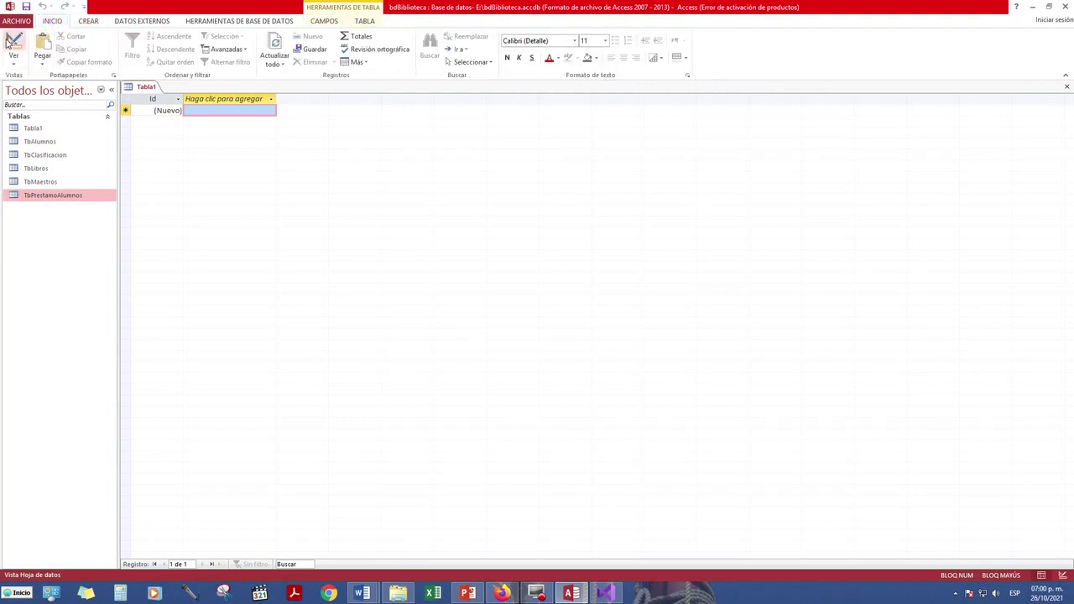
pyautogui.click(12, 43)
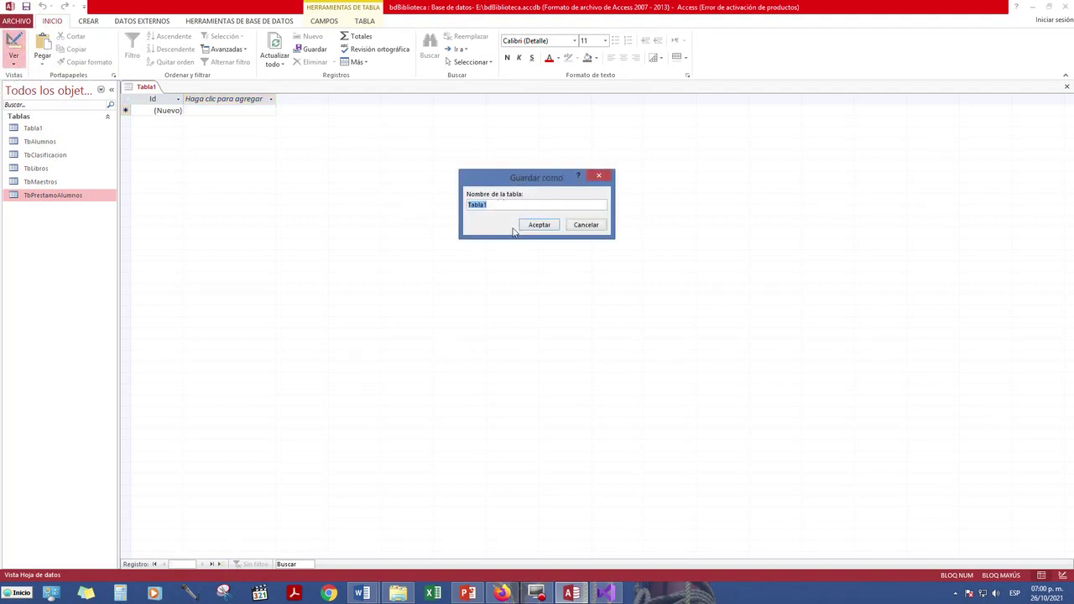
pyautogui.press('BackSpace')
pyautogui.write('Tbencargados')
pyautogui.press('Return')
# Rename the primary key field to PKclave_encargado and set it to Número with Byte field size
pyautogui.click(162, 113)
pyautogui.doubleClick(162, 113)
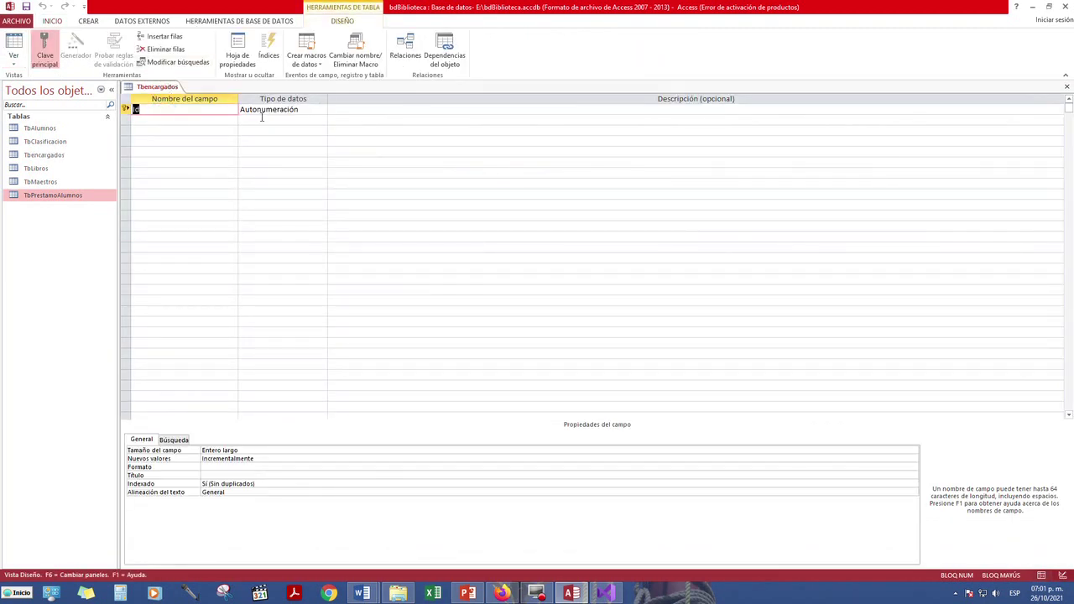
pyautogui.write('PK')
pyautogui.write('clave_encargado')
pyautogui.press('Tab')
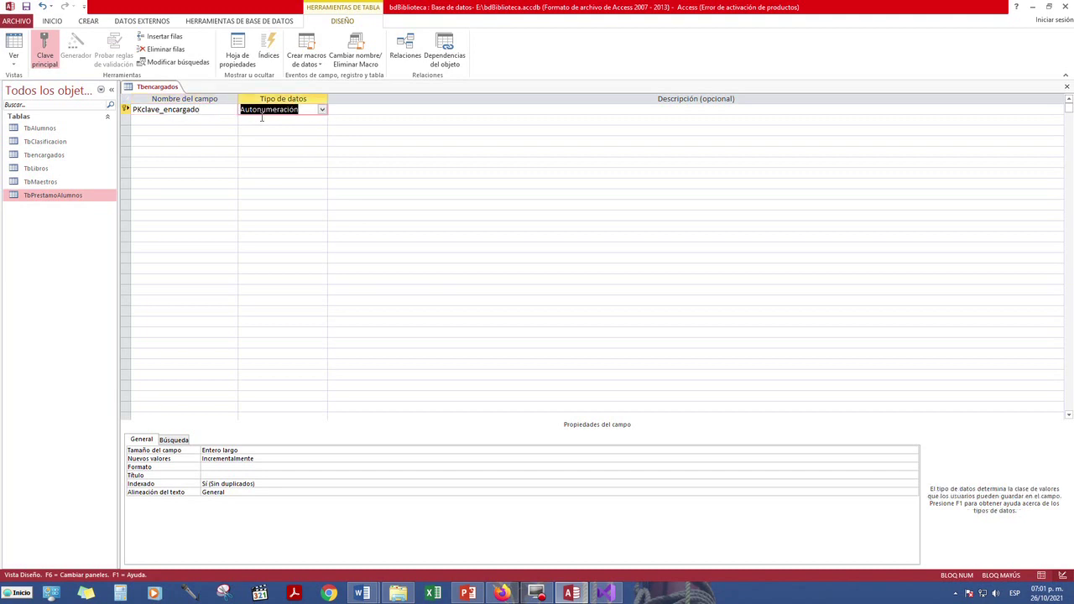
pyautogui.click(322, 111)
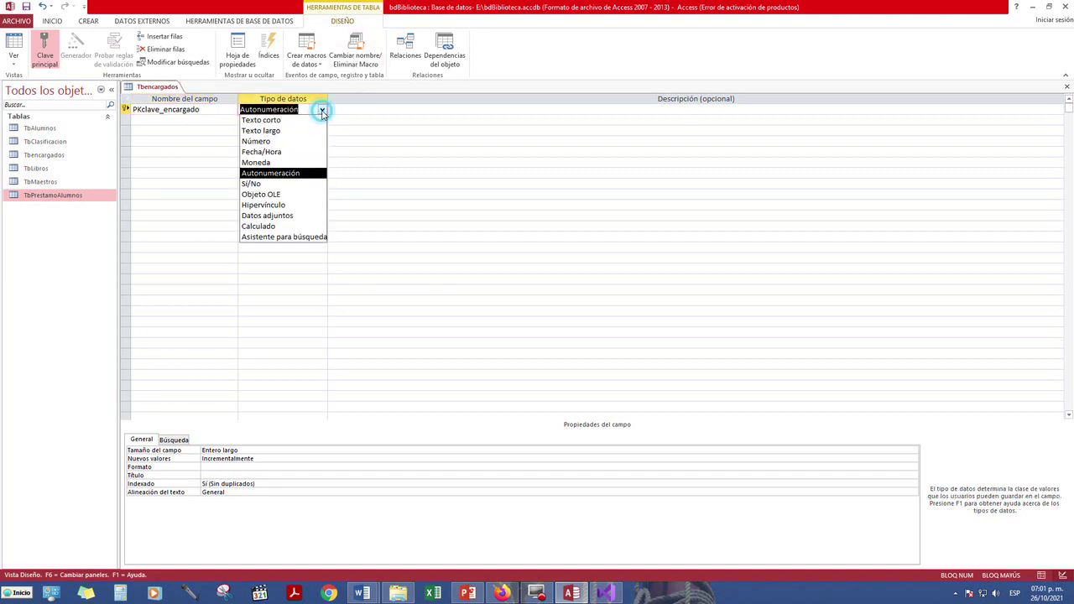
pyautogui.click(276, 139)
pyautogui.click(329, 450)
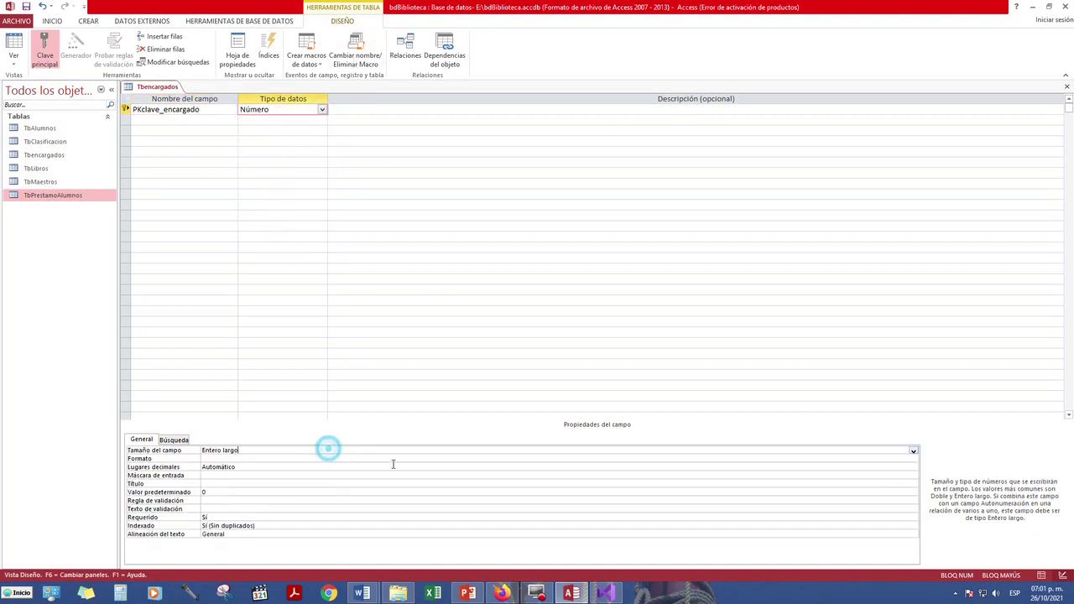
pyautogui.click(914, 451)
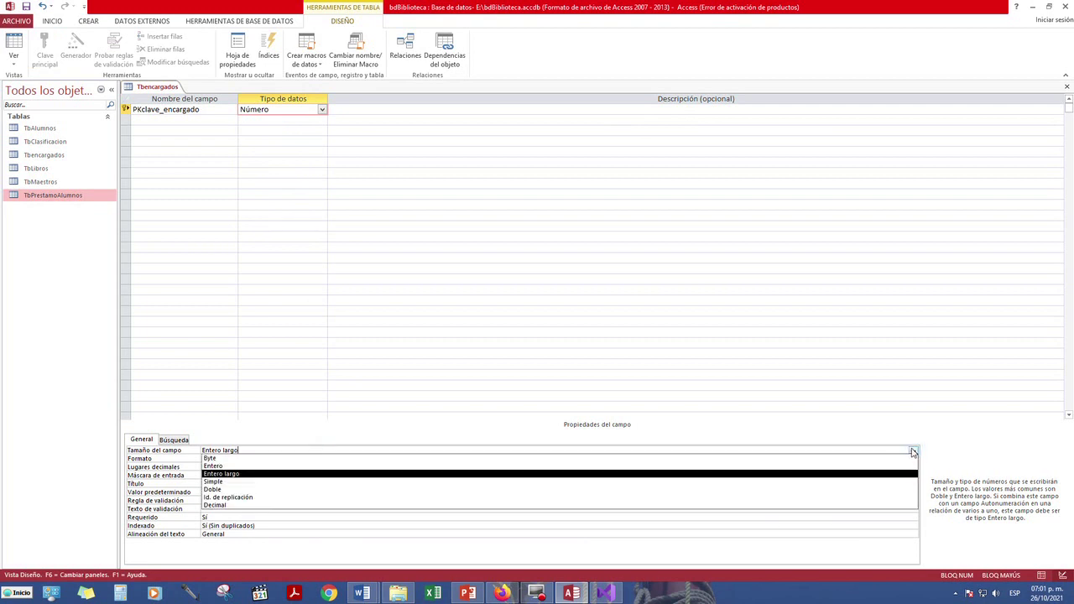
pyautogui.click(228, 459)
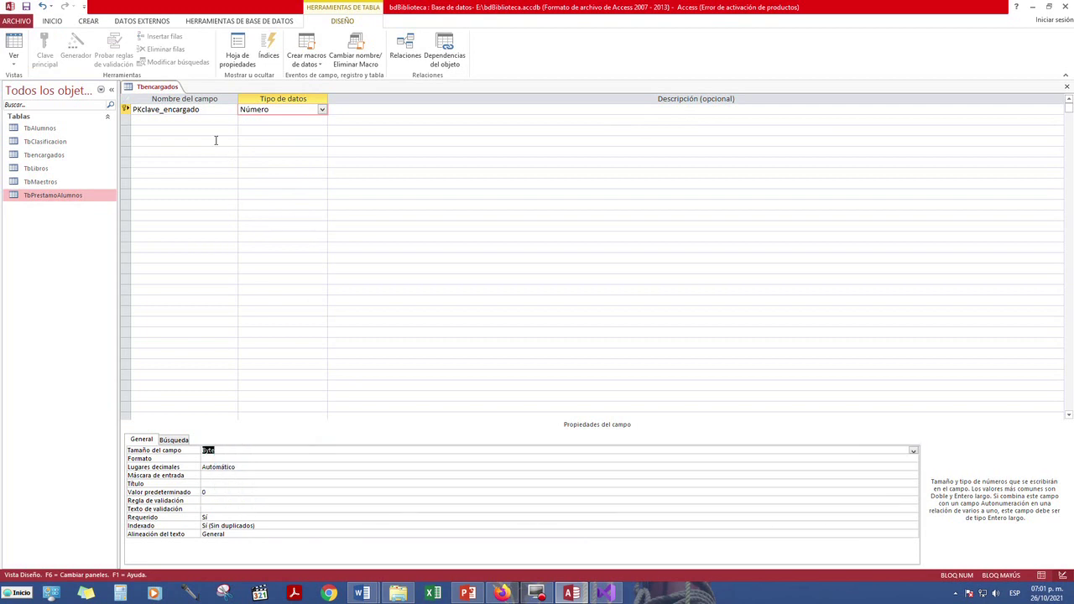
# Add a nombre_encargado field of type Texto corto with a field size of 25
pyautogui.click(192, 119)
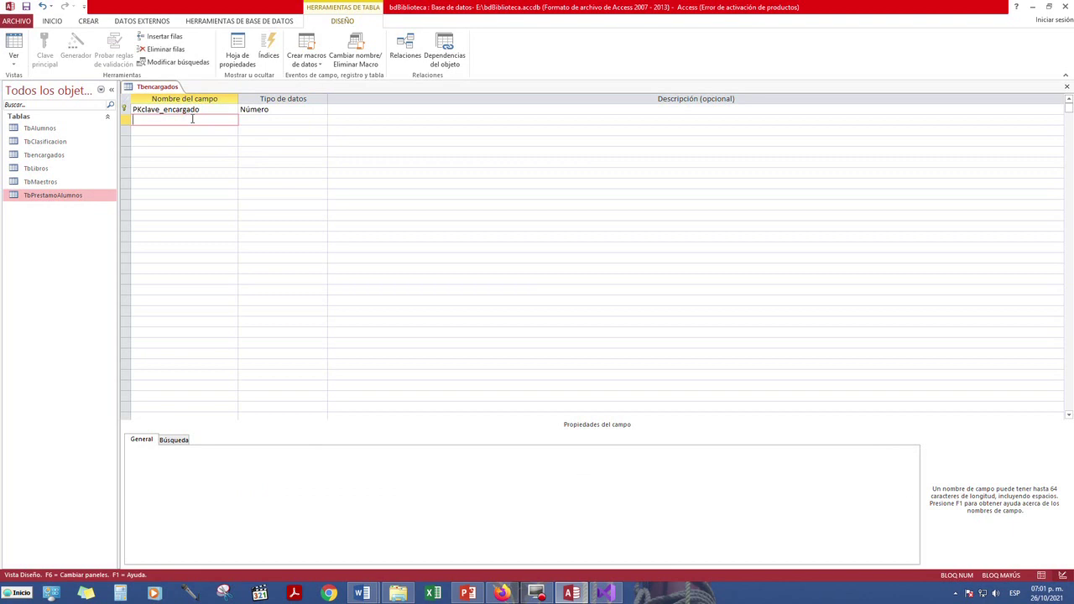
pyautogui.write('nombre_encargado')
pyautogui.click(253, 120)
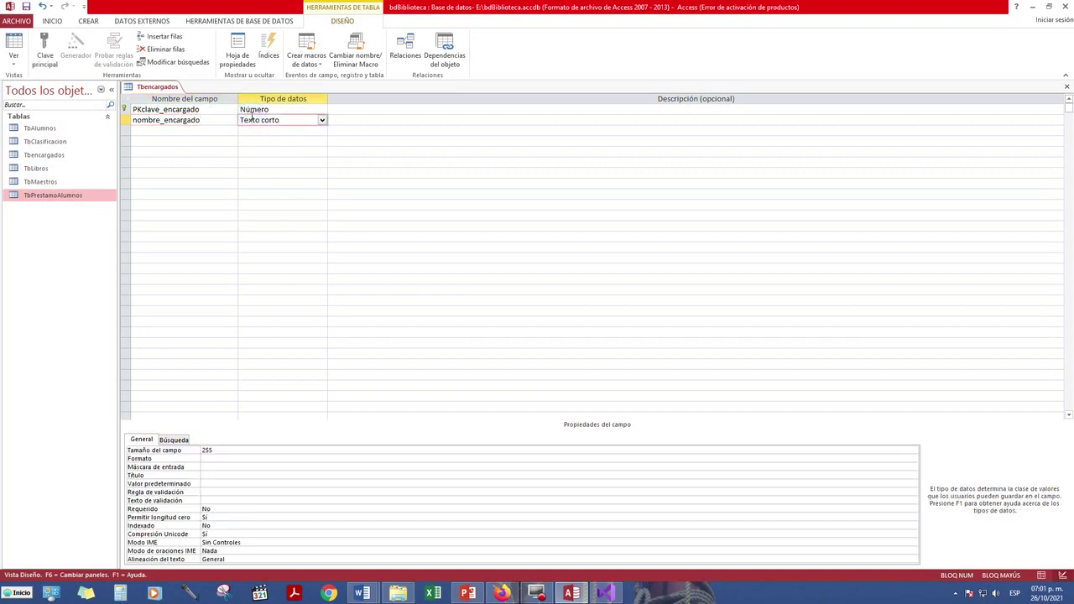
pyautogui.click(227, 449)
pyautogui.write('25')
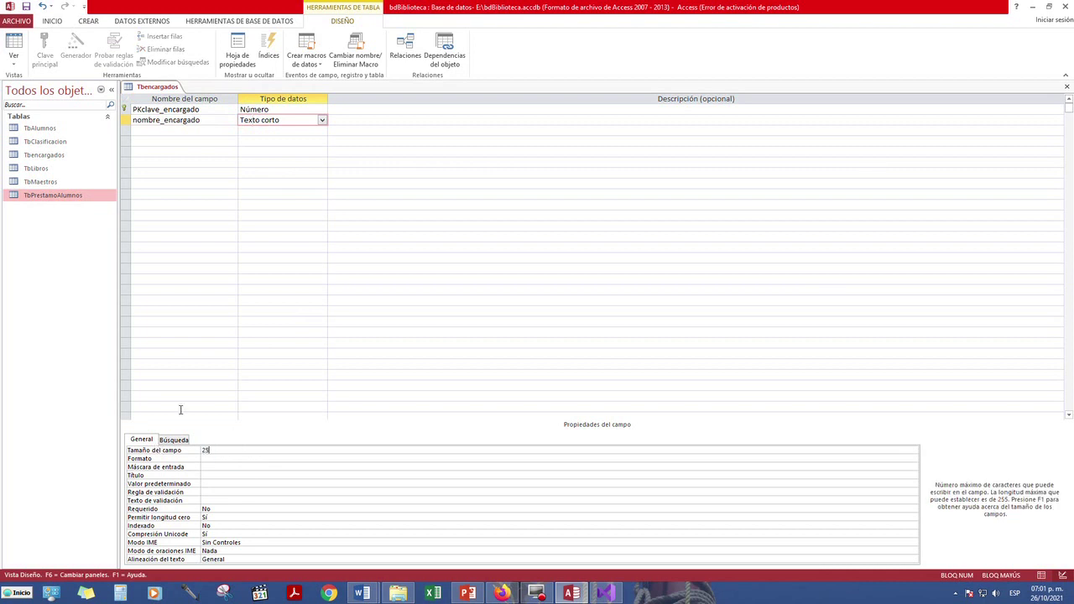
# Add an ap_paterno_en field of type Texto corto with a field size of 25
pyautogui.click(194, 132)
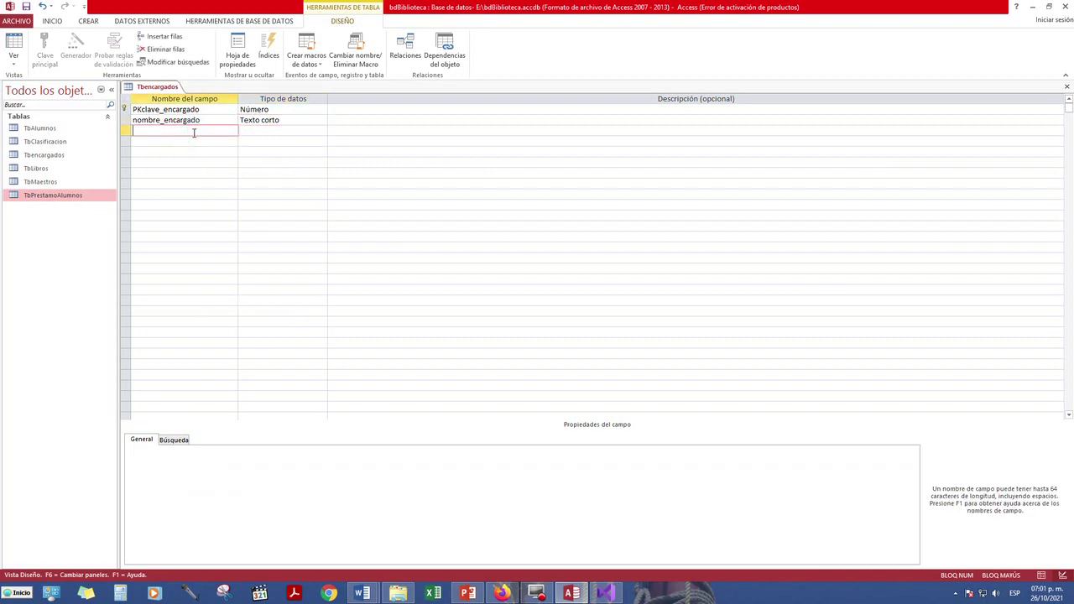
pyautogui.write('ap_paterno_en')
pyautogui.press('Tab')
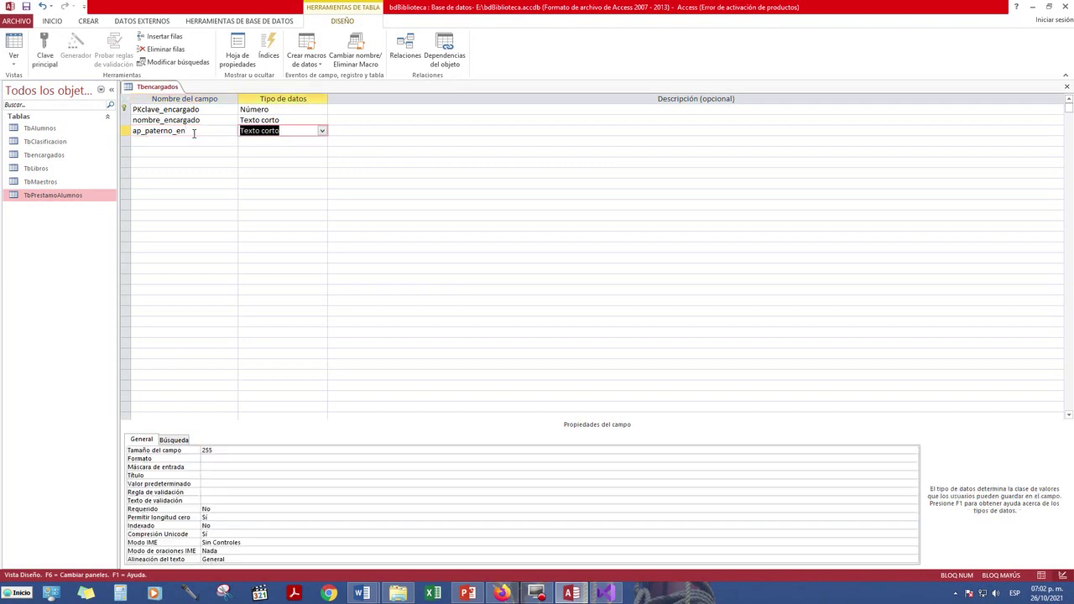
pyautogui.click(212, 450)
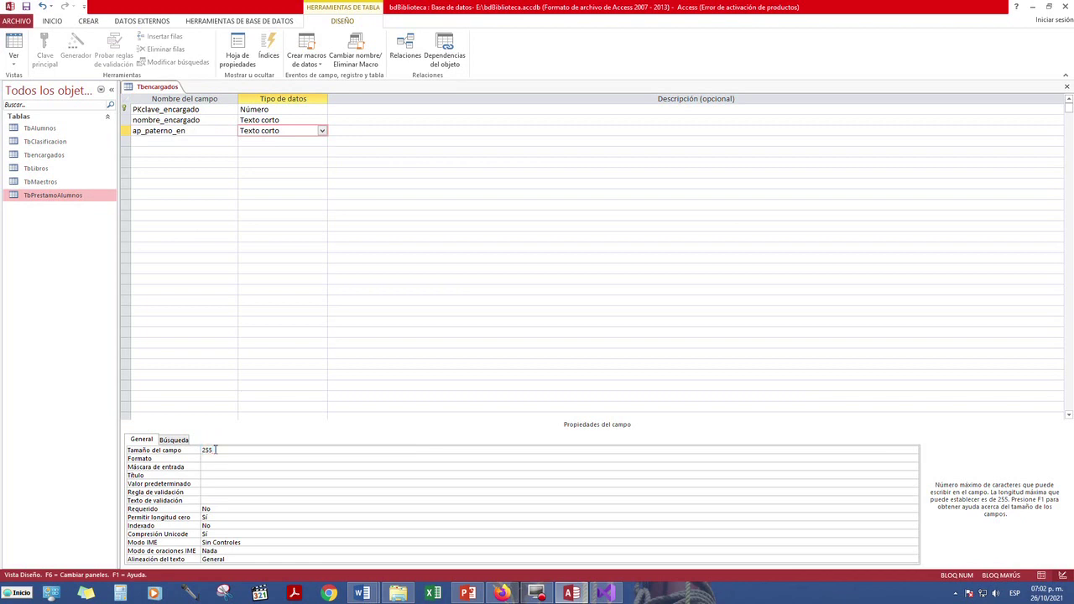
pyautogui.press('Return')
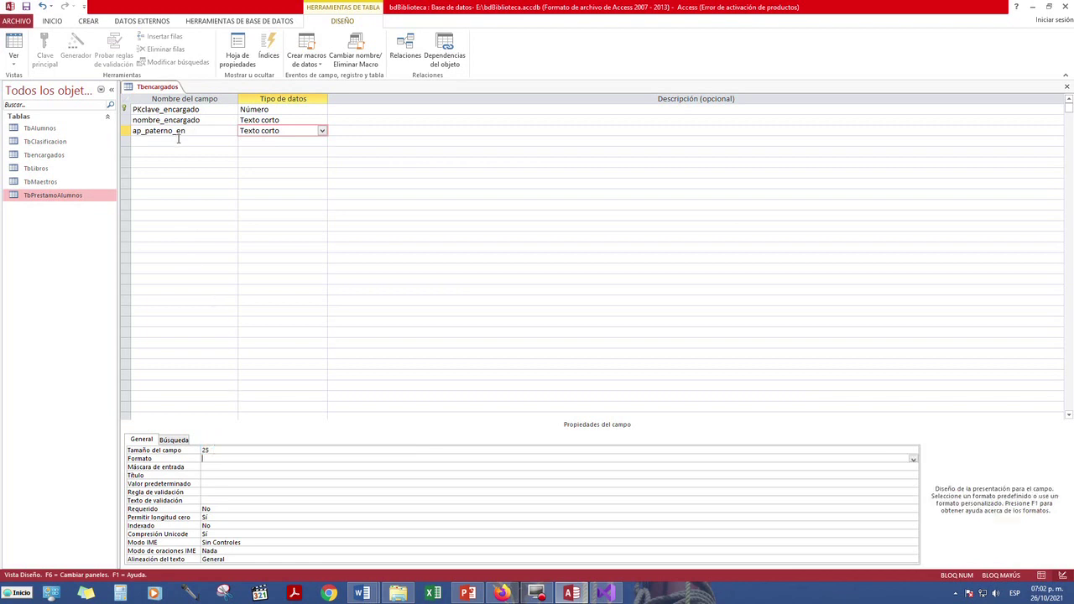
# Add an ap_materno_en field of type Texto corto with a field size of 25
pyautogui.click(178, 140)
pyautogui.write('ap_')
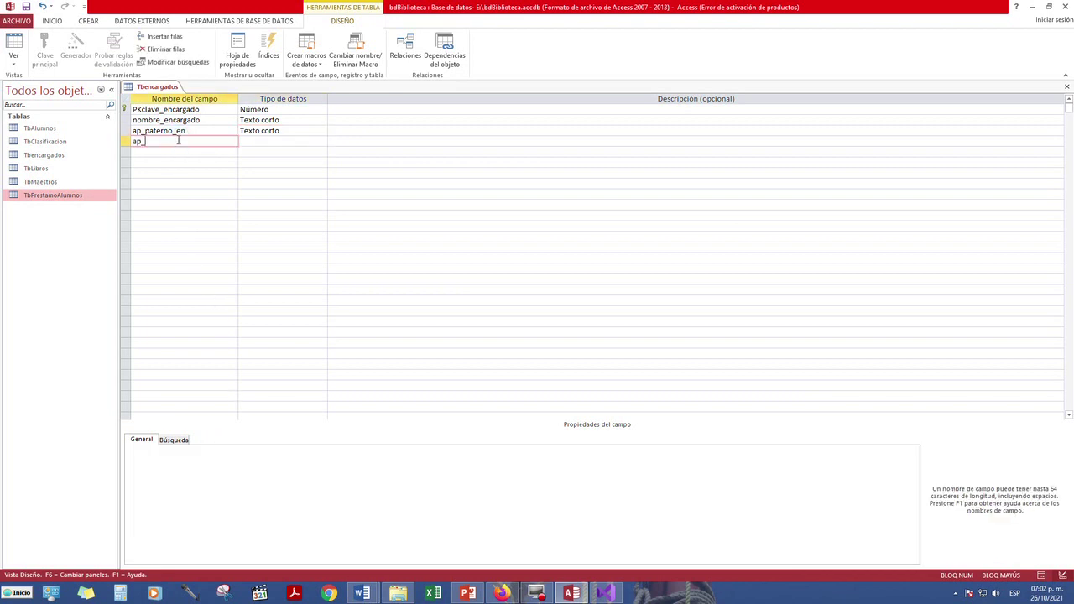
pyautogui.write('materno_en')
pyautogui.press('Tab')
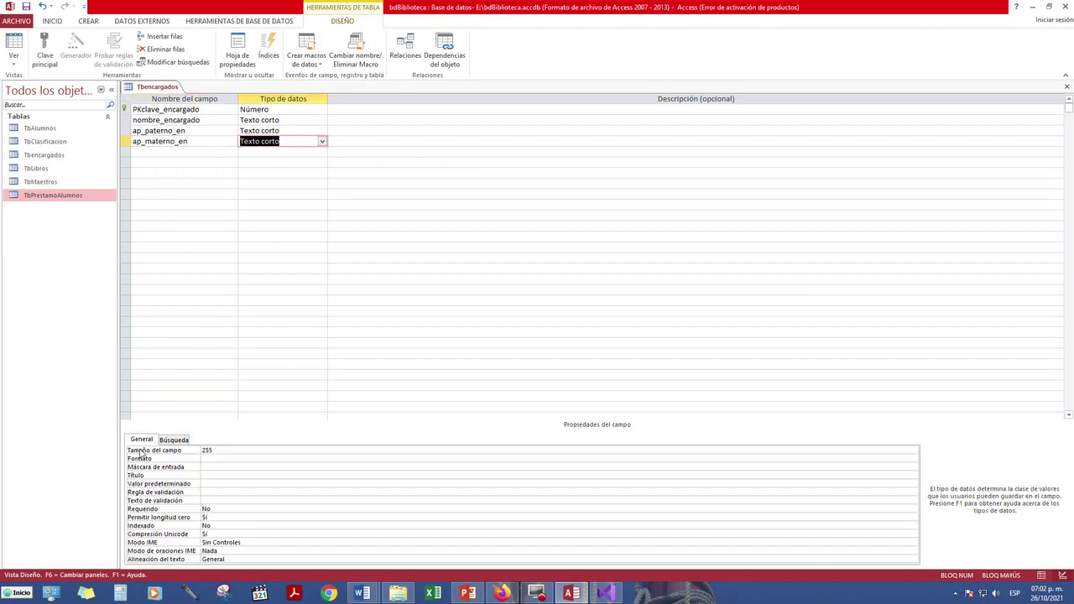
pyautogui.click(217, 449)
pyautogui.press('BackSpace')
pyautogui.press('Return')
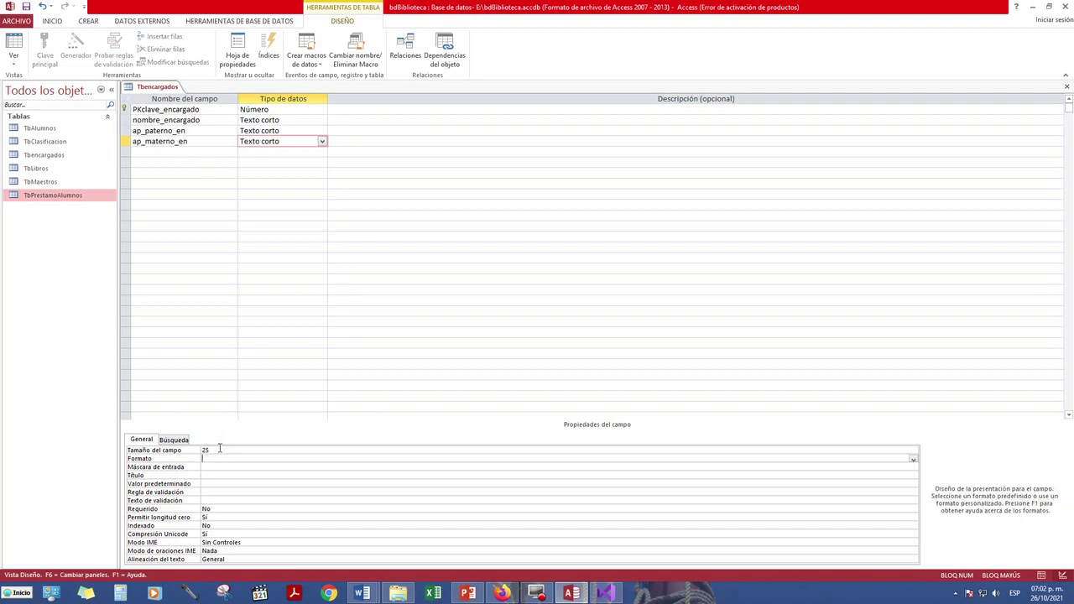
# Add a turno field with the Número data type and Byte field size
pyautogui.click(190, 151)
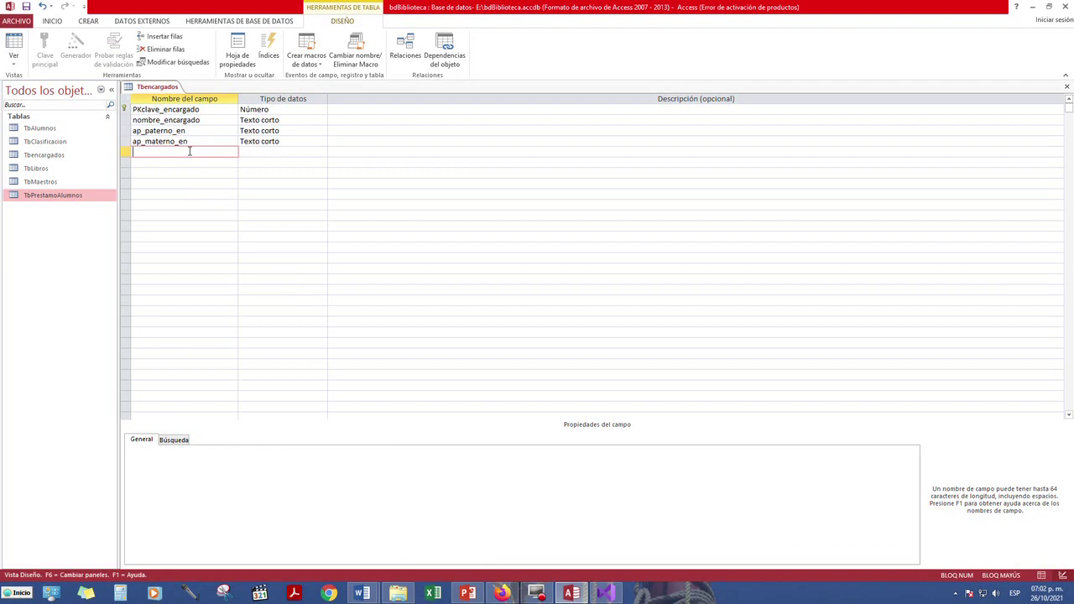
pyautogui.write('turno')
pyautogui.click(252, 151)
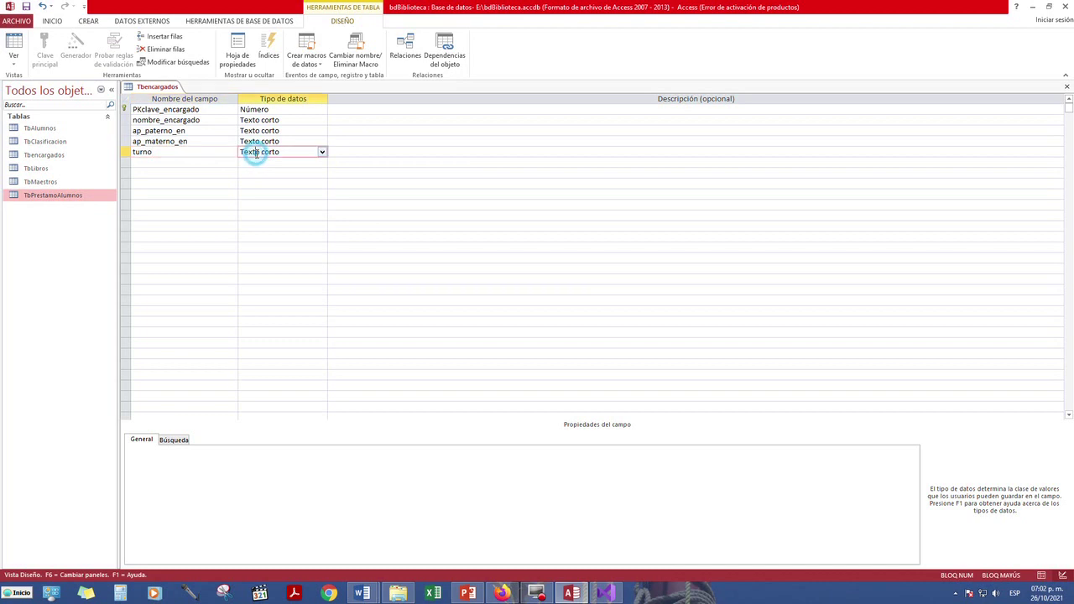
pyautogui.click(322, 152)
pyautogui.click(283, 183)
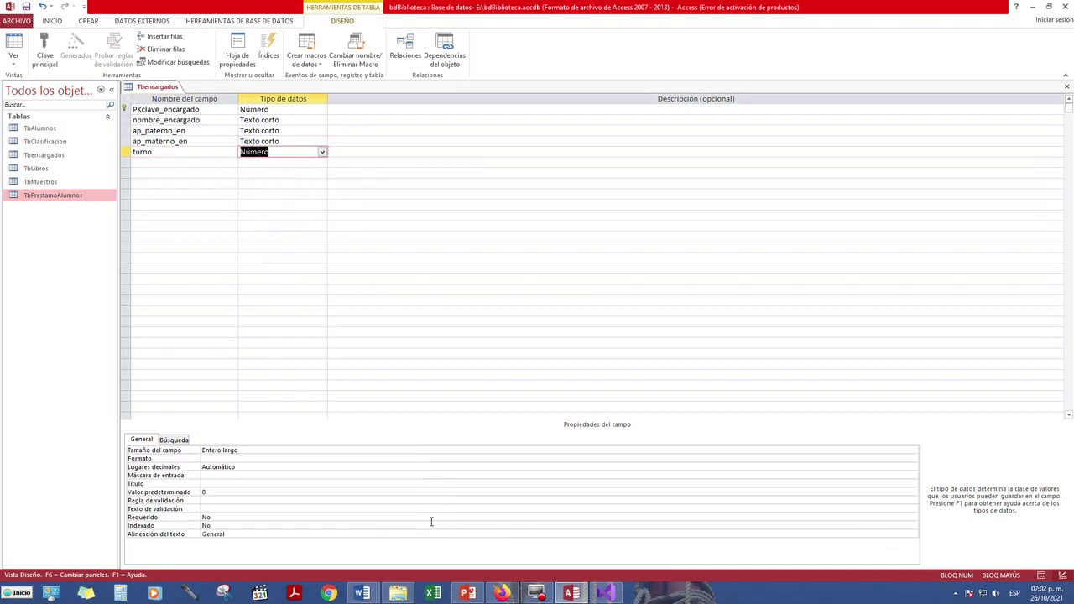
pyautogui.click(913, 451)
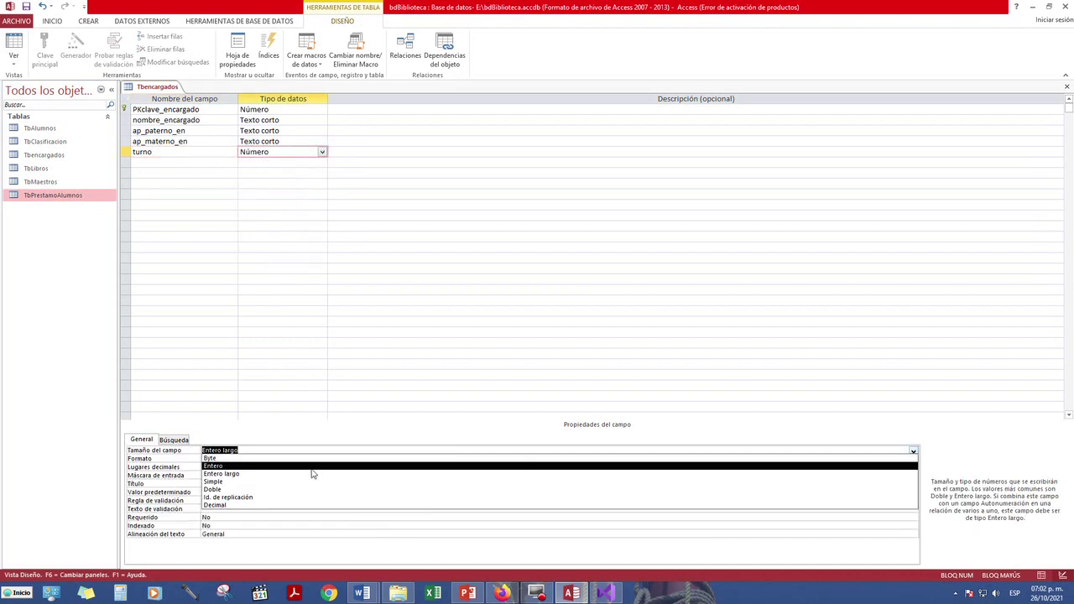
pyautogui.click(230, 459)
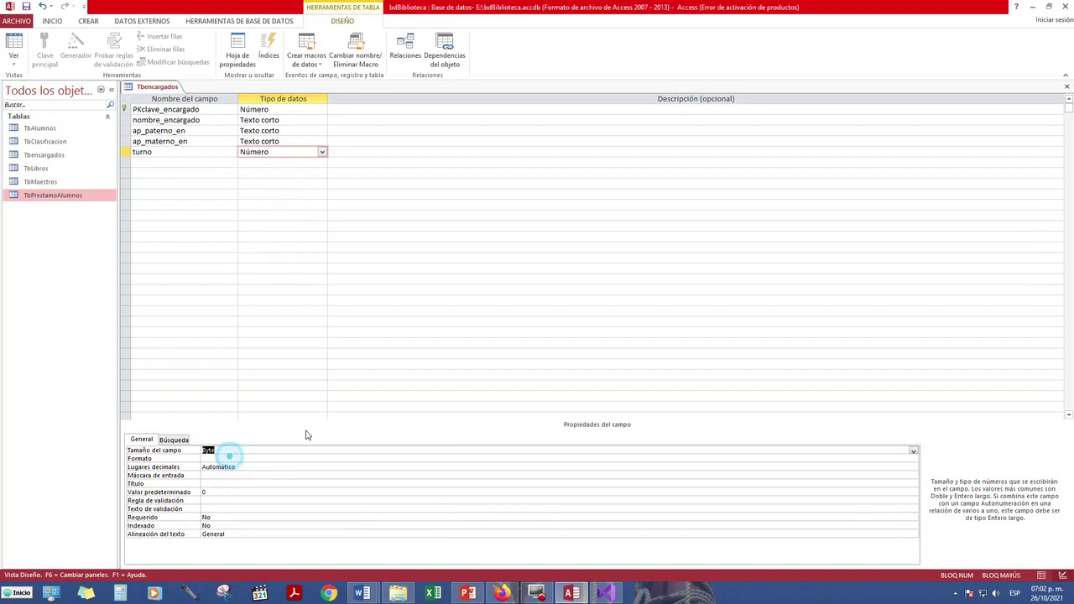
# Add two fields named nombre_usuario and contraseña below turno, both of type Texto corto
pyautogui.click(178, 161)
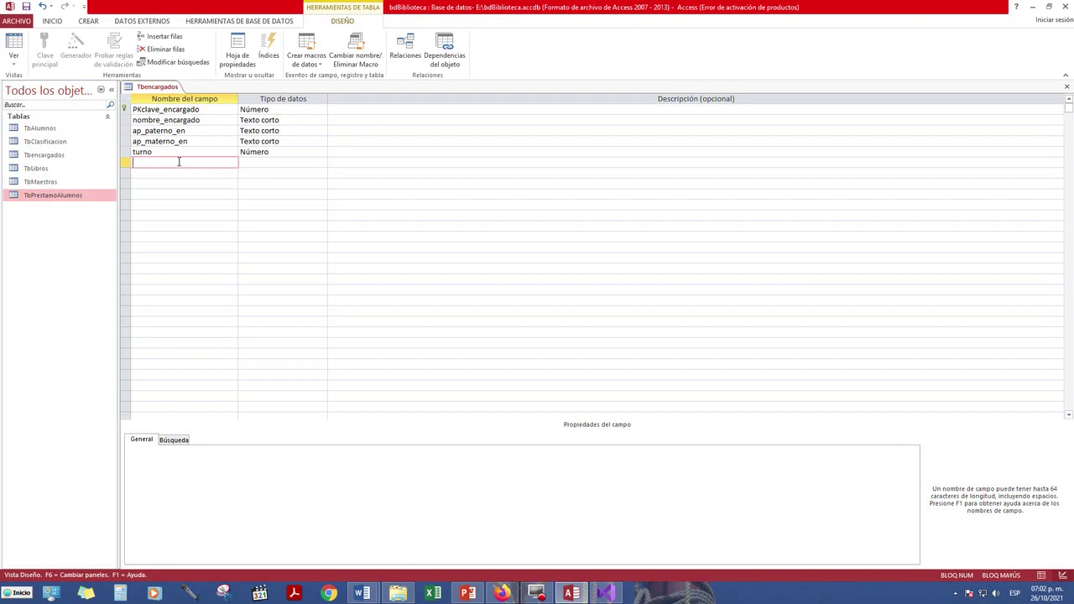
pyautogui.write('nombre_usuario')
pyautogui.press('Down')
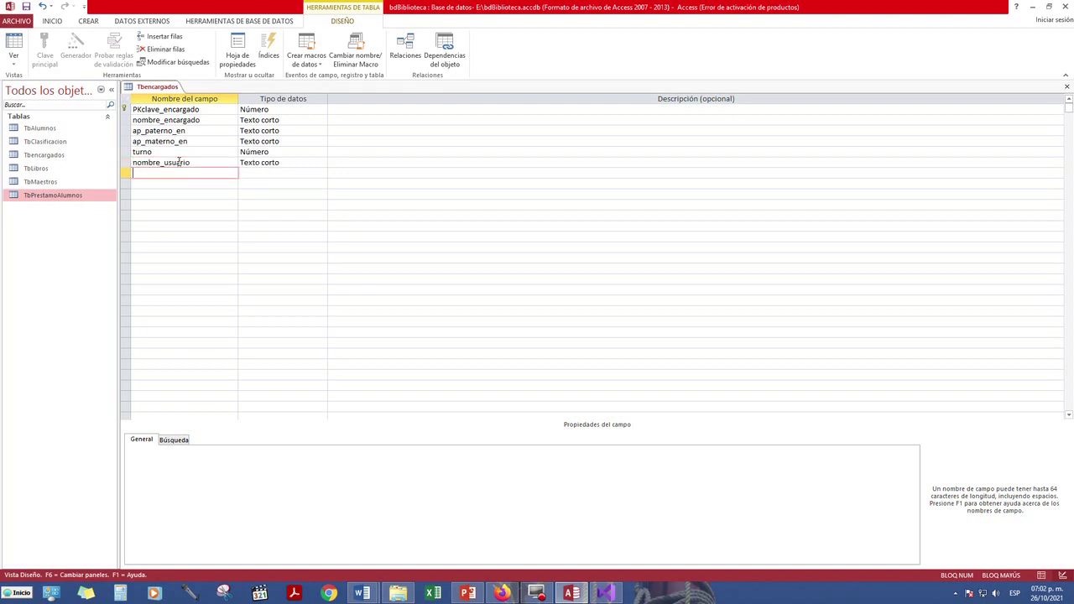
pyautogui.write('contraseña')
# Set the field size of nombre_usuario to 30
pyautogui.click(289, 162)
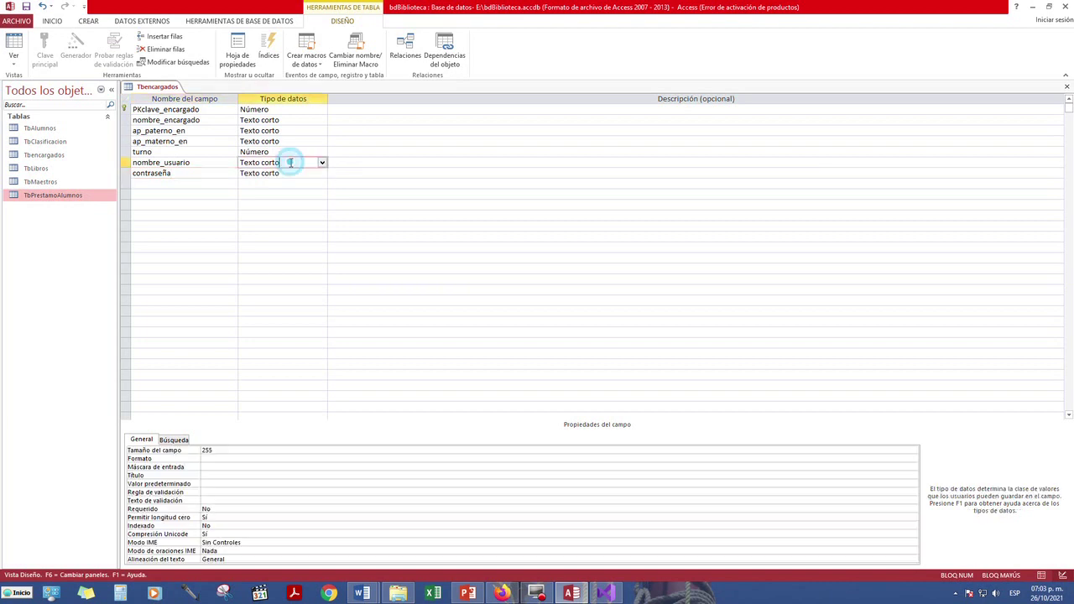
pyautogui.click(215, 451)
pyautogui.click(193, 453)
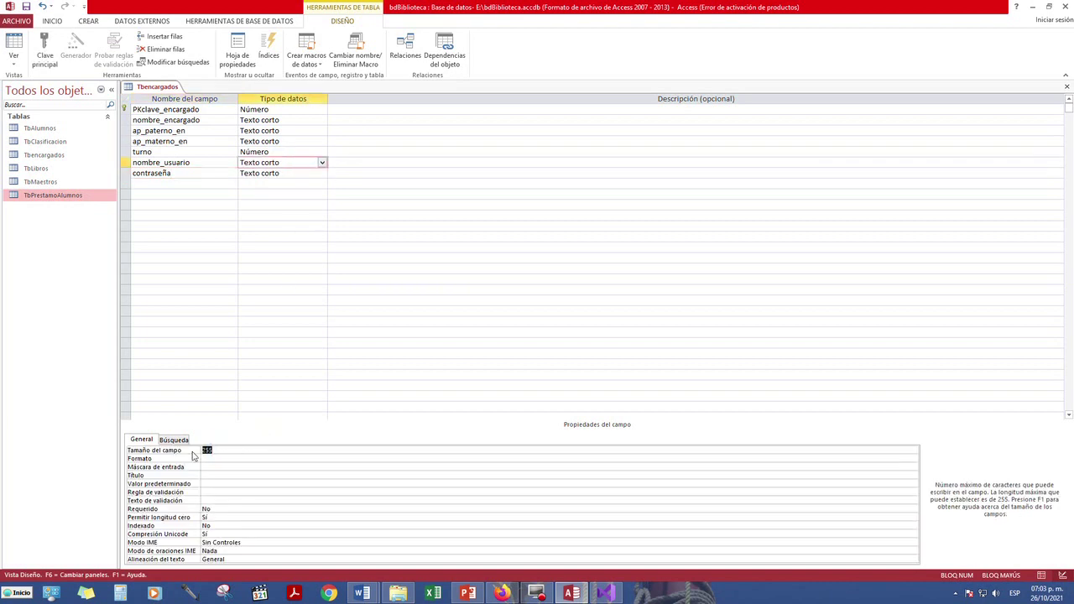
pyautogui.write('30')
# Keep contraseña as Texto corto with a field size of 30, and close the Tbencargados table
pyautogui.click(293, 174)
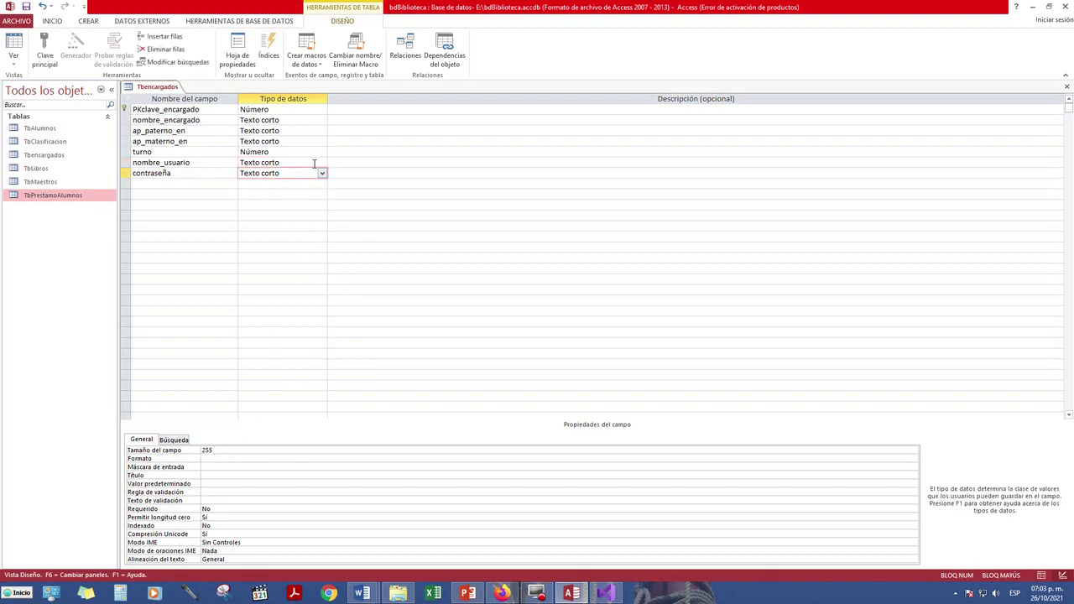
pyautogui.click(321, 173)
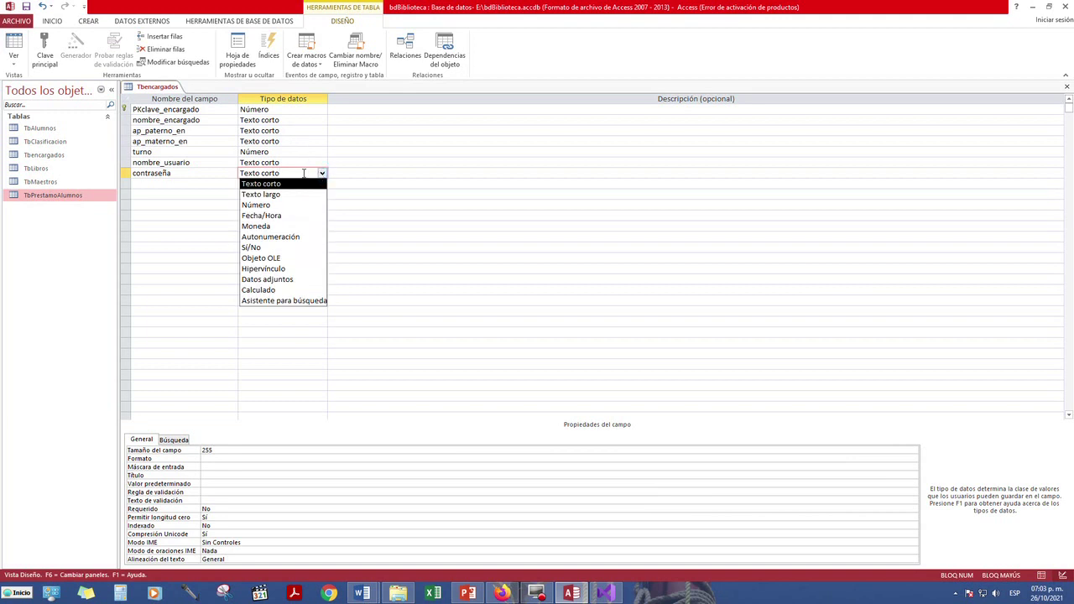
pyautogui.click(296, 185)
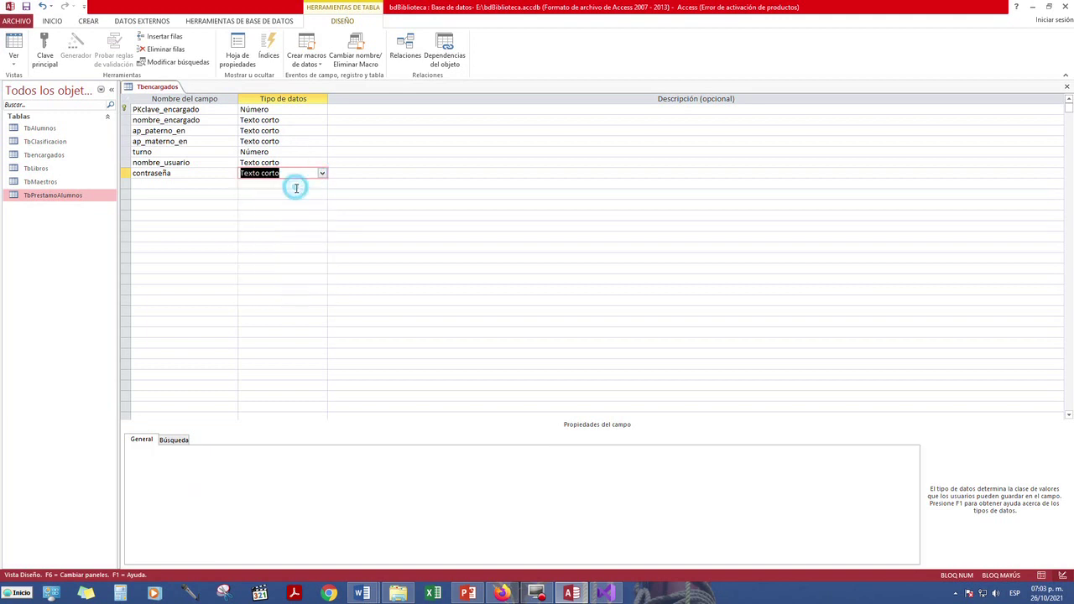
pyautogui.click(231, 452)
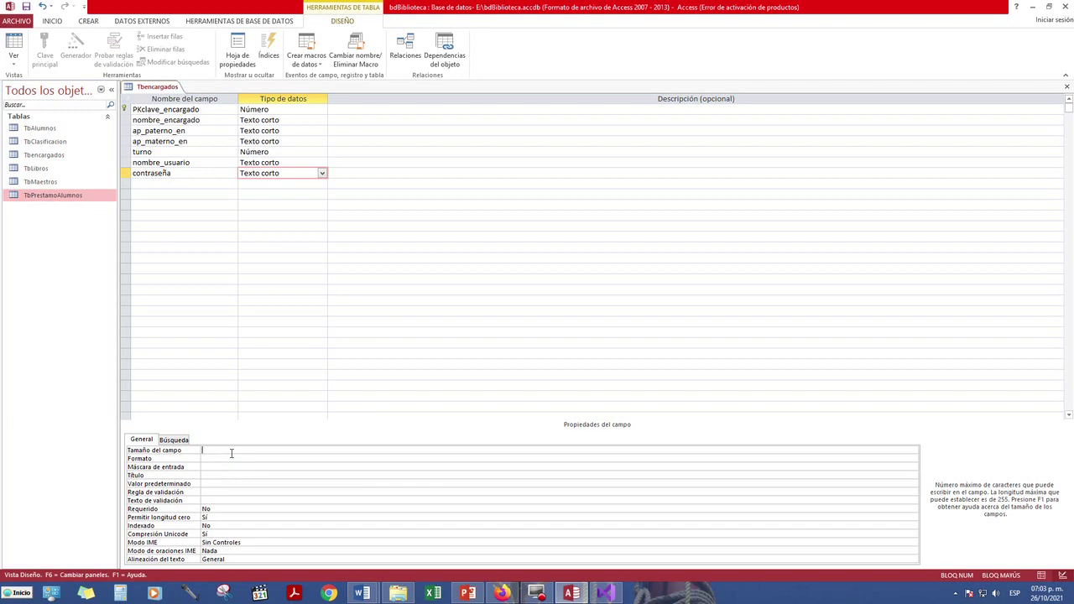
pyautogui.write('30')
pyautogui.click(357, 394)
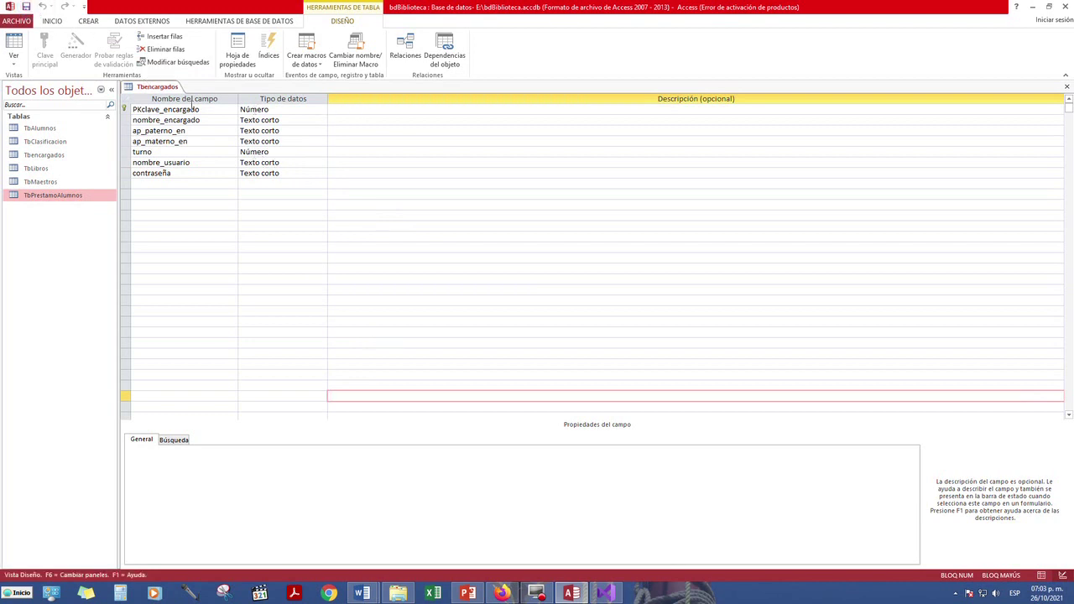
pyautogui.click(1067, 88)
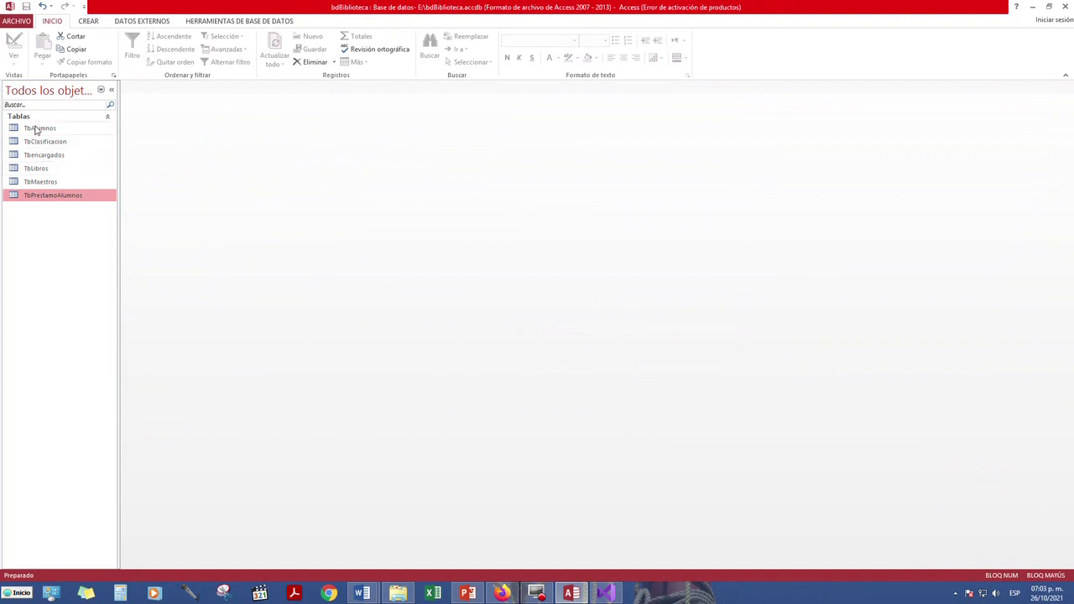
# Rename the Tbencargados table as TbEncargados
pyautogui.rightClick(48, 157)
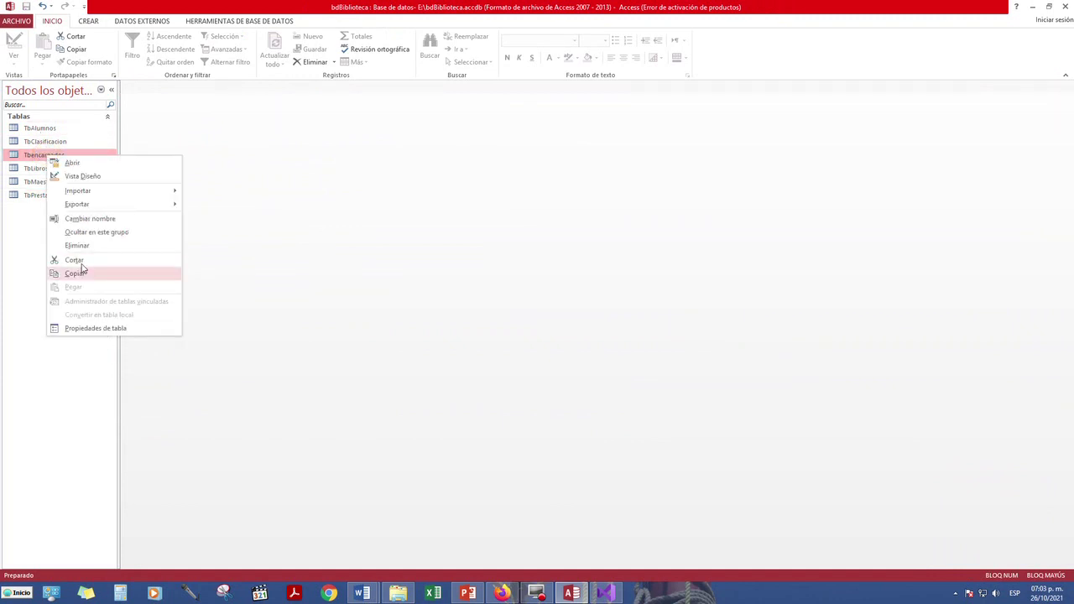
pyautogui.click(84, 218)
pyautogui.click(31, 156)
pyautogui.press('Delete')
pyautogui.write('E')
pyautogui.press('Return')
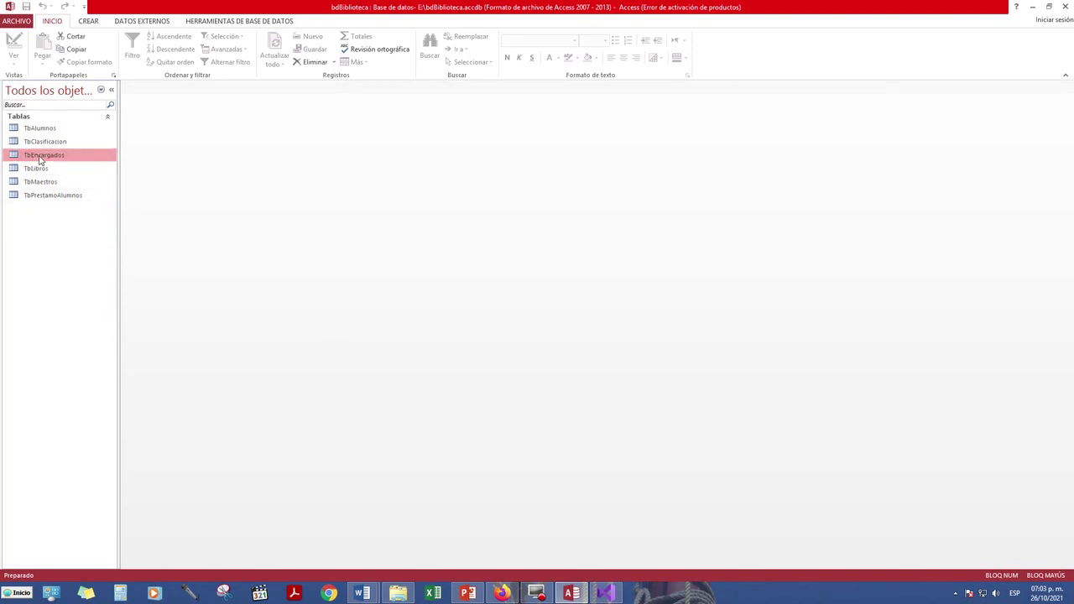
# Create a new table and save it as TbPrestamosMaestros, opening it in Design view
pyautogui.click(86, 21)
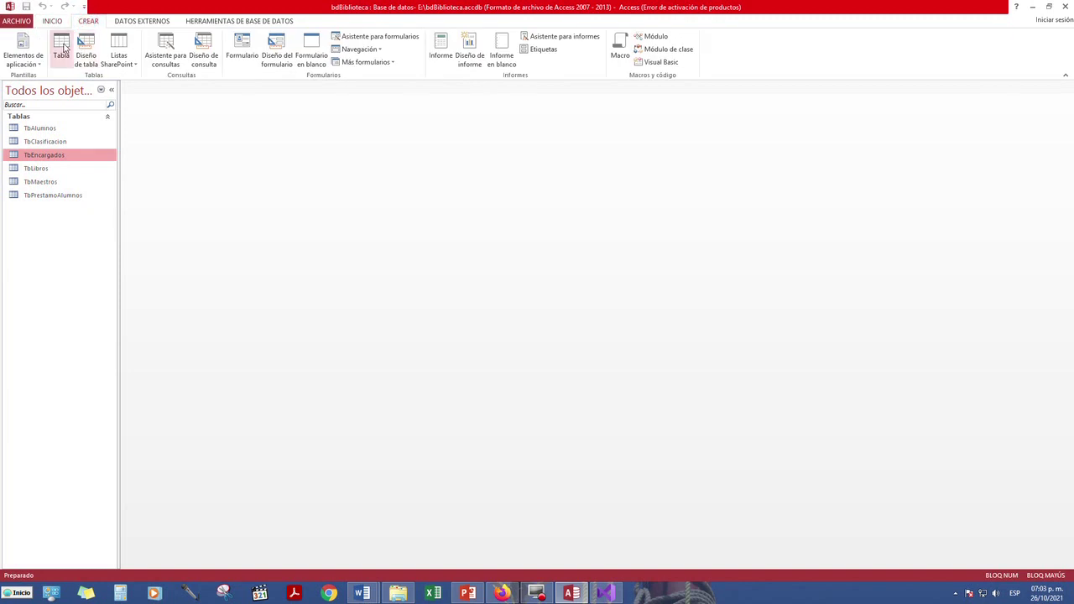
pyautogui.click(62, 47)
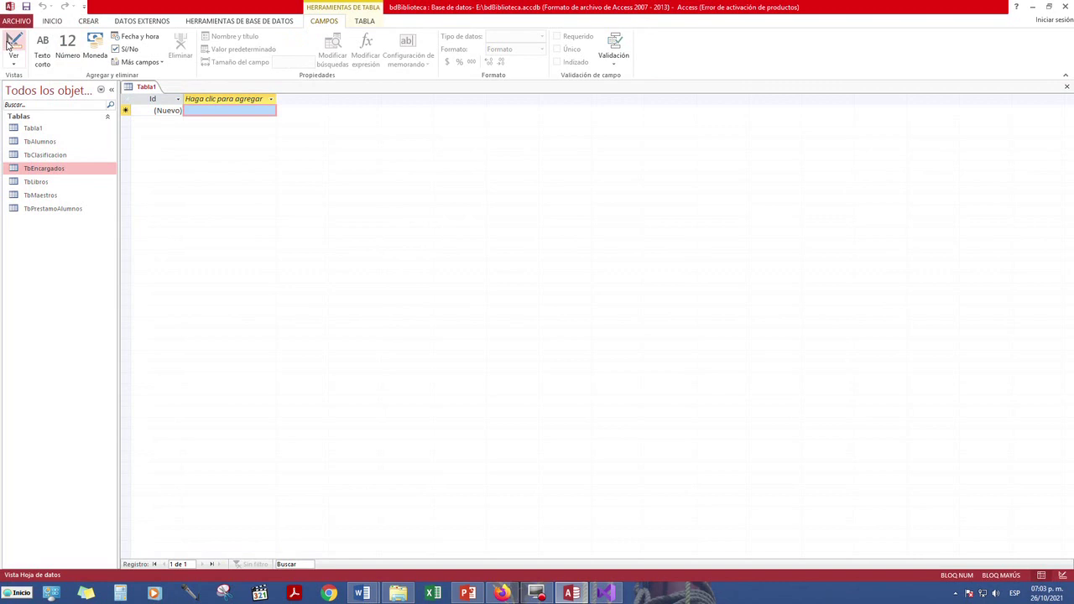
pyautogui.click(12, 44)
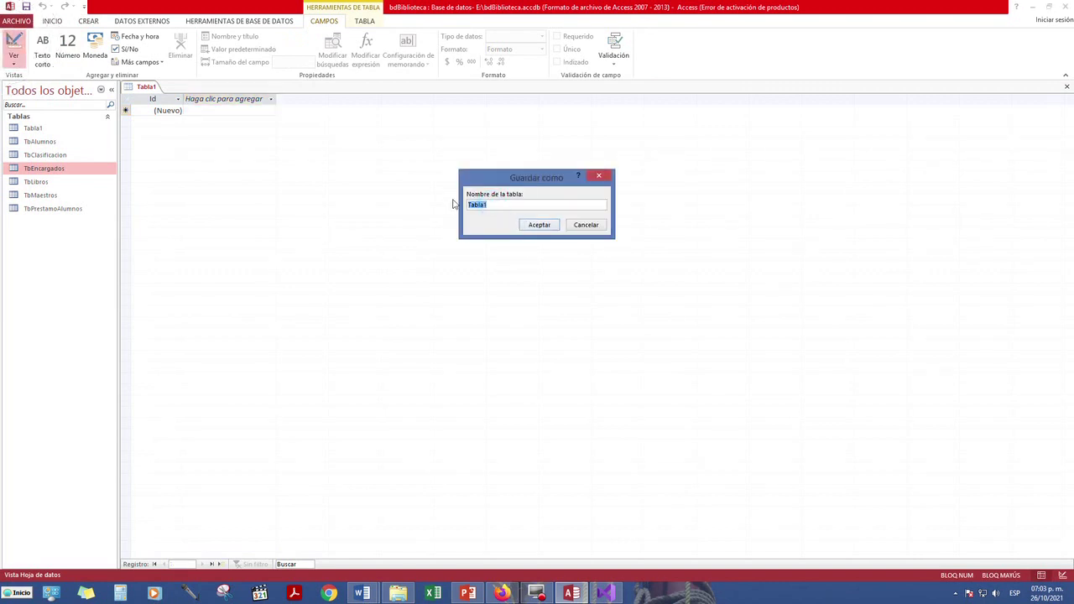
pyautogui.write('TbPrestamosMaestros')
pyautogui.click(539, 225)
# Rename the Id primary key field of TbPrestamosMaestros to Id_Prestamos_Ma
pyautogui.doubleClick(152, 113)
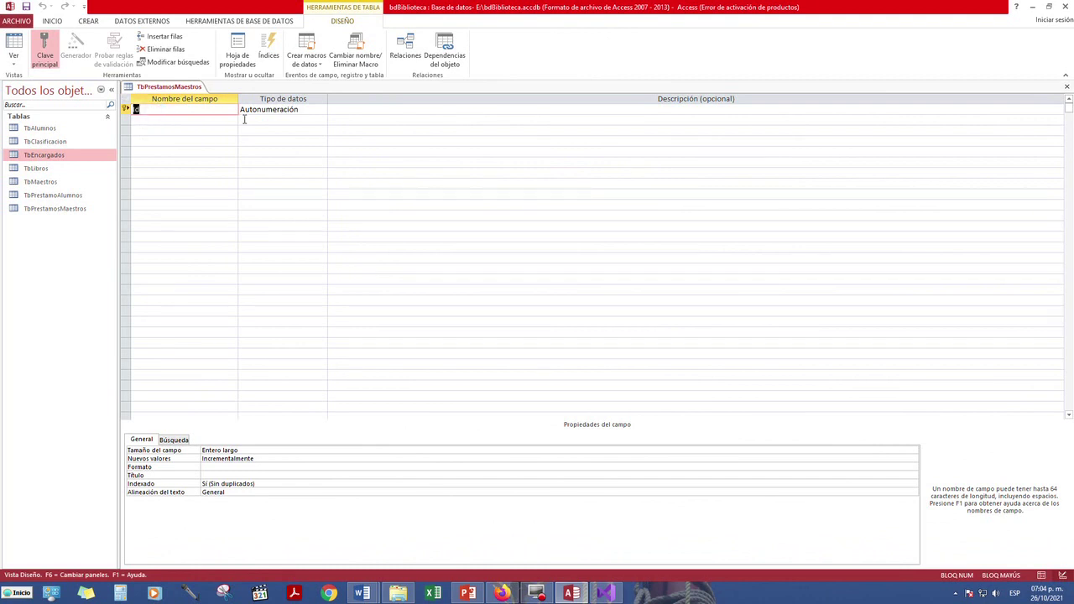
pyautogui.click(218, 112)
pyautogui.write('_Prestamos_Ma')
pyautogui.click(197, 119)
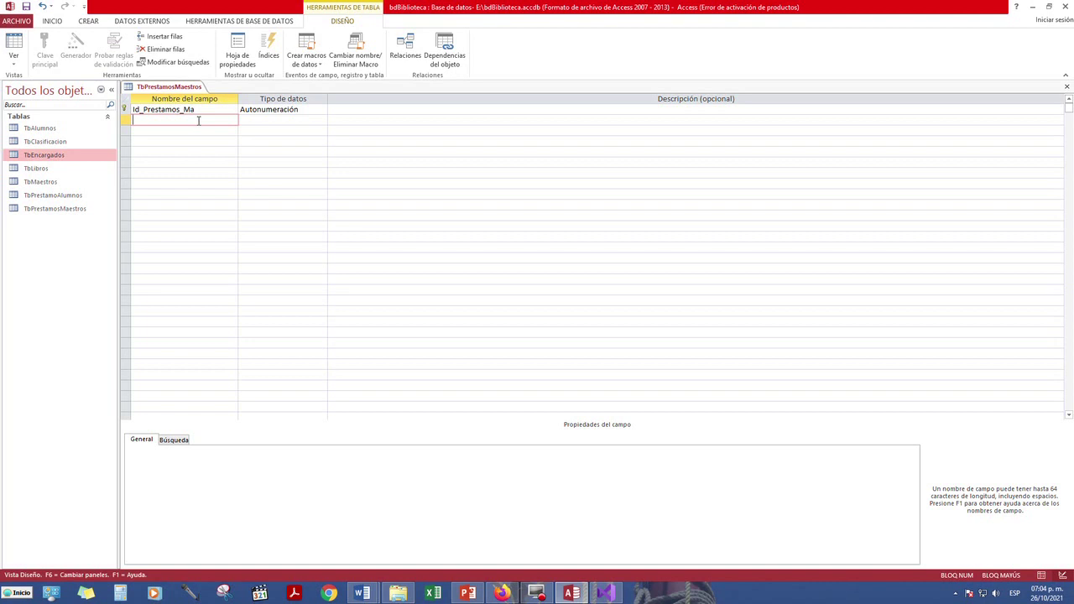
pyautogui.write('fk')
pyautogui.press('BackSpace')
pyautogui.press('BackSpace')
# Open TbPrestamoAlumnos in Design view and rename its no_control field to FKno_control
pyautogui.click(55, 196)
pyautogui.doubleClick(54, 198)
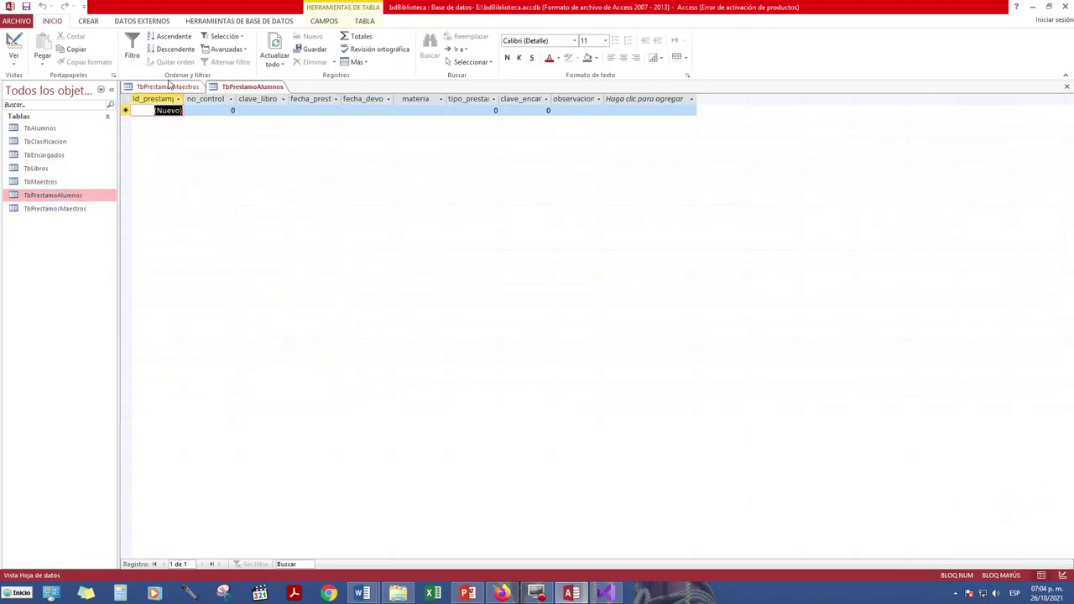
pyautogui.click(14, 42)
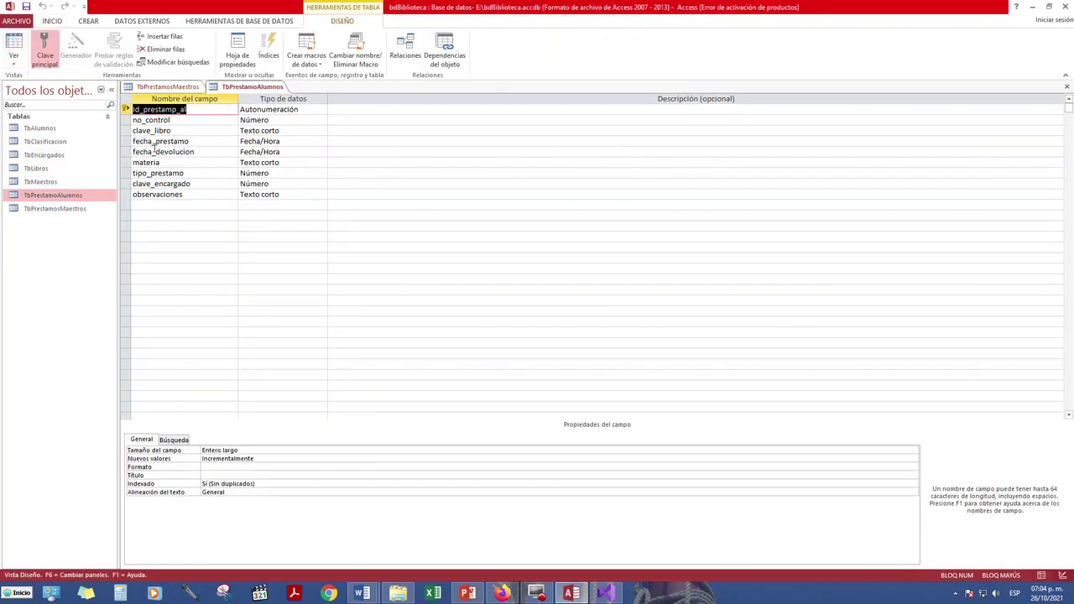
pyautogui.click(135, 120)
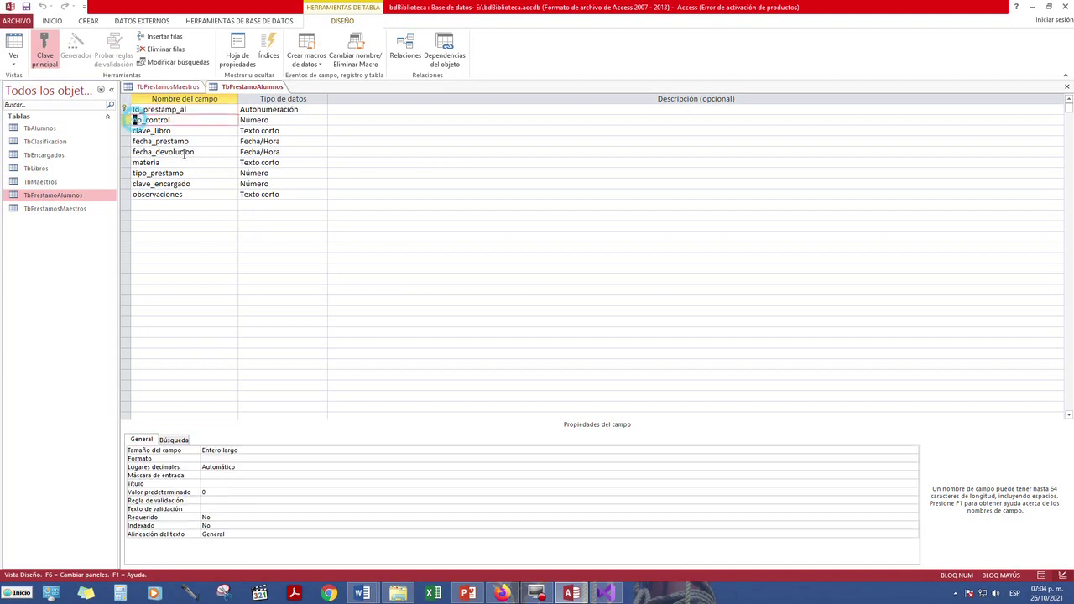
pyautogui.hotkey('shift', 'Tab')
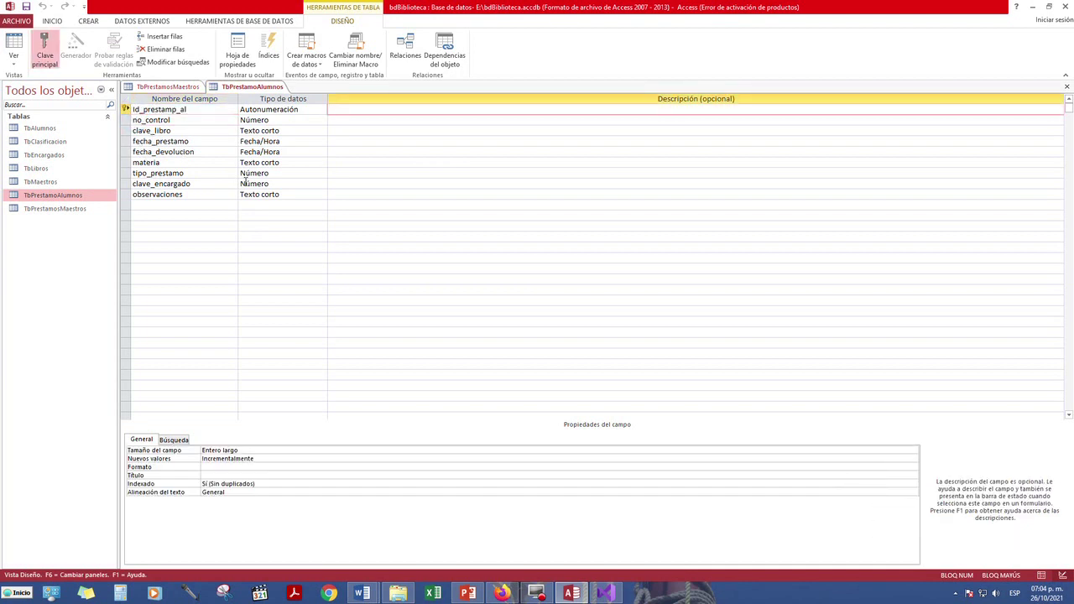
pyautogui.click(139, 120)
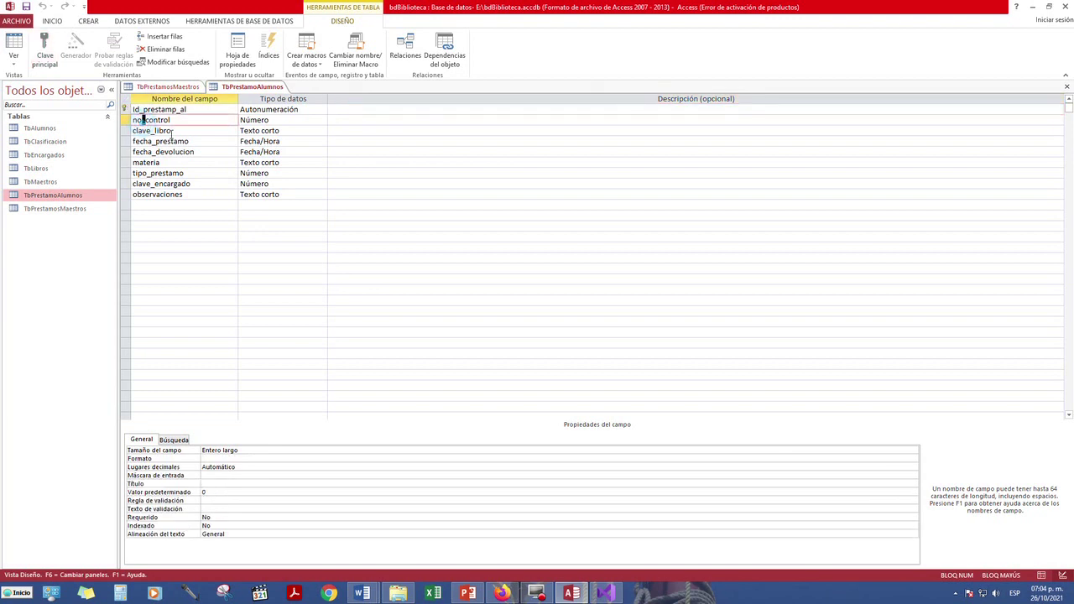
pyautogui.press('Left')
pyautogui.press('Delete')
pyautogui.press('Delete')
pyautogui.write('FKno')
# Rename the clave_libro field of TbPrestamoAlumnos to FKclave_libro
pyautogui.click(139, 131)
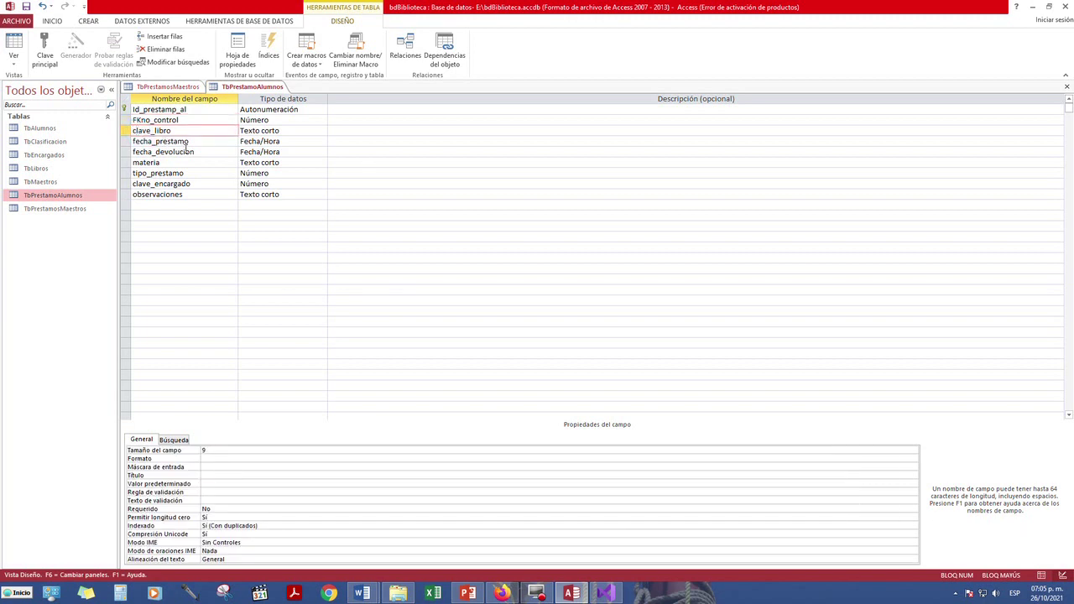
pyautogui.write('fk')
pyautogui.press('BackSpace')
pyautogui.press('BackSpace')
pyautogui.write('FK')
# Open TbLibros, check the foreign keys in the relational model slide in PowerPoint, and return to Access
pyautogui.click(44, 143)
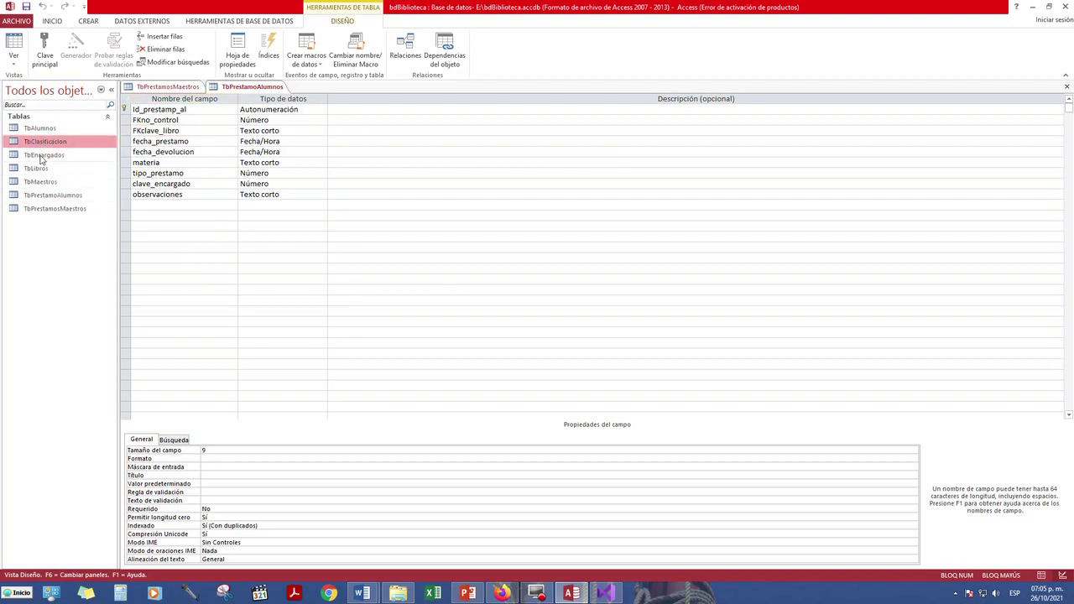
pyautogui.doubleClick(37, 170)
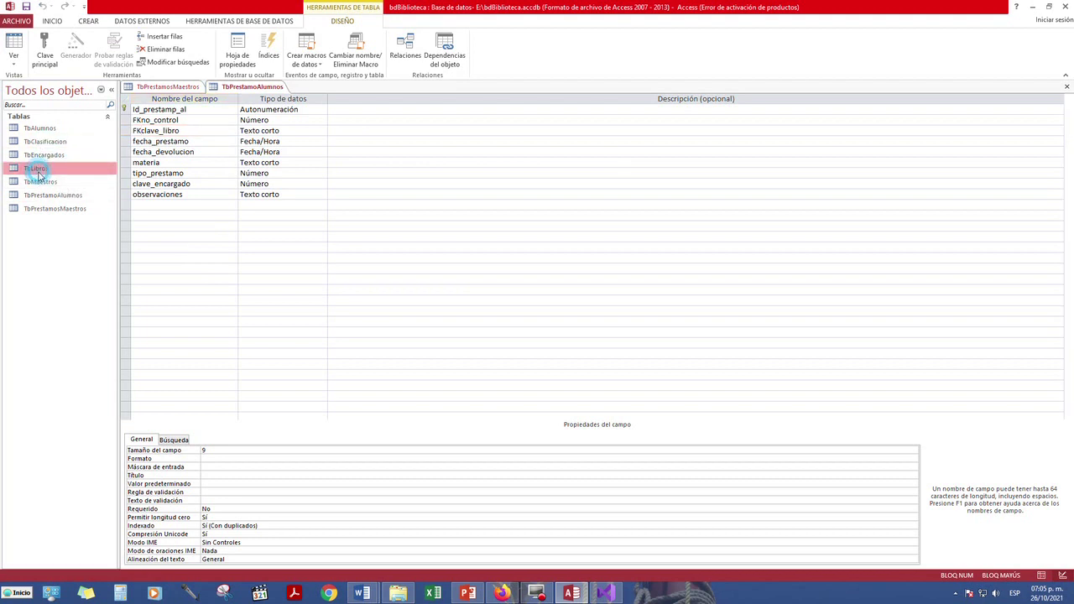
pyautogui.click(468, 593)
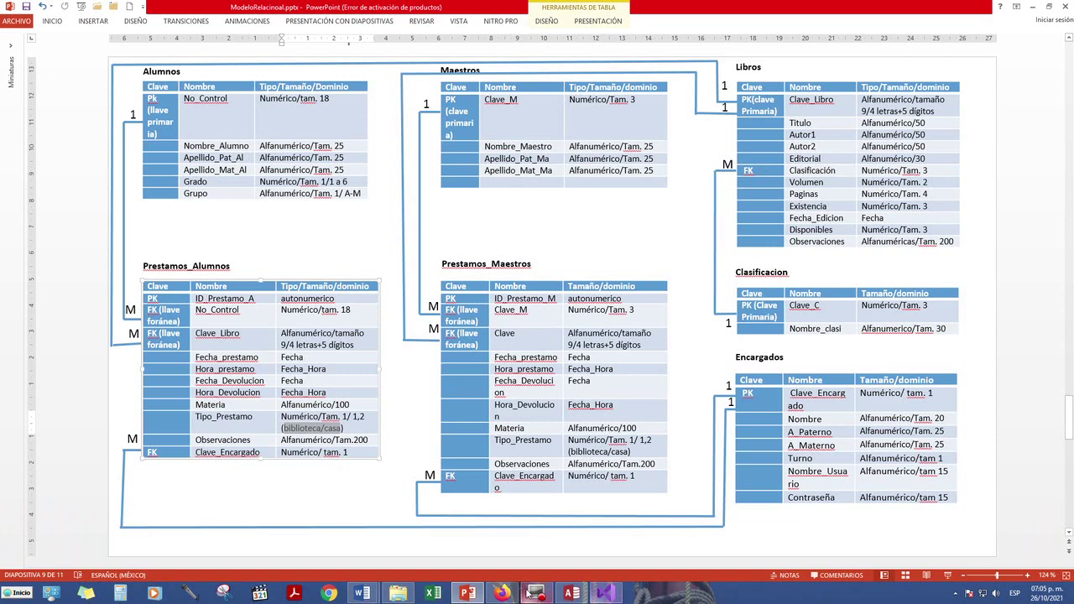
pyautogui.click(572, 593)
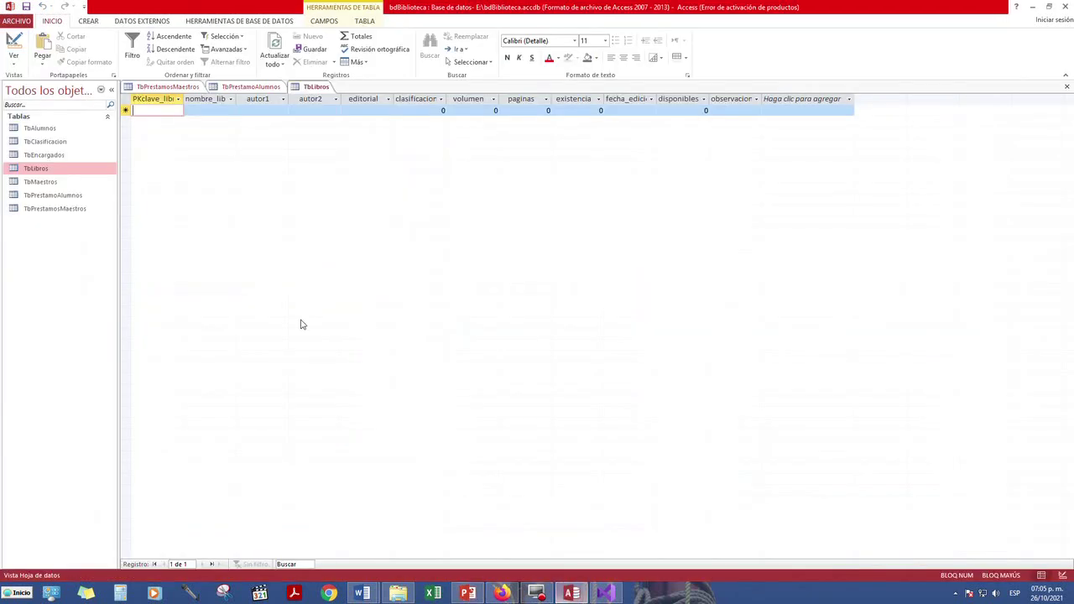
# Return to the TbPrestamoAlumnos design and rename the clave_encargado field to FKclave_encargado
pyautogui.doubleClick(68, 196)
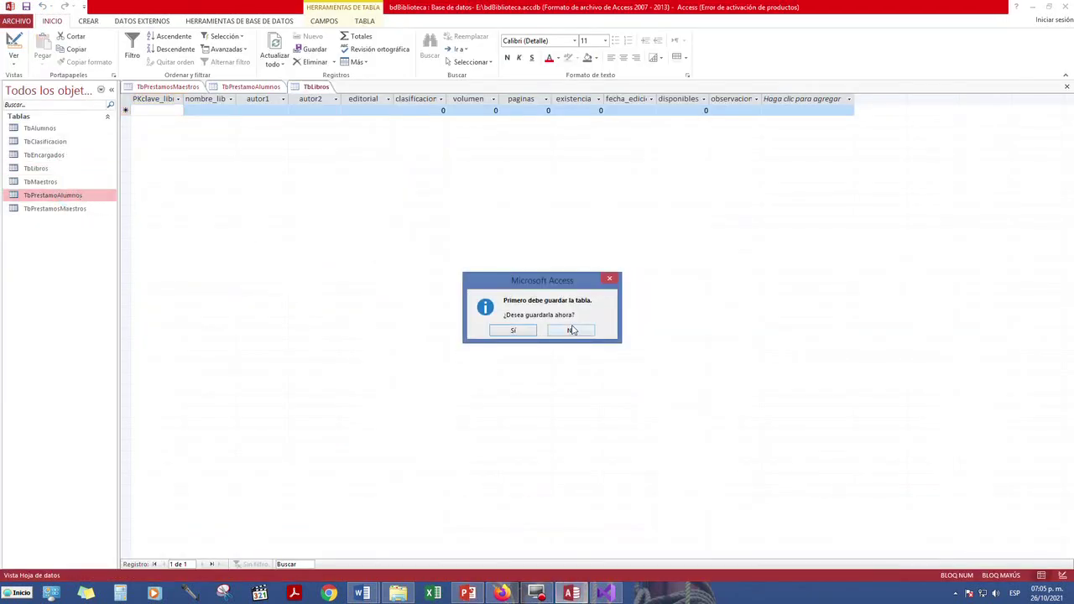
pyautogui.click(611, 277)
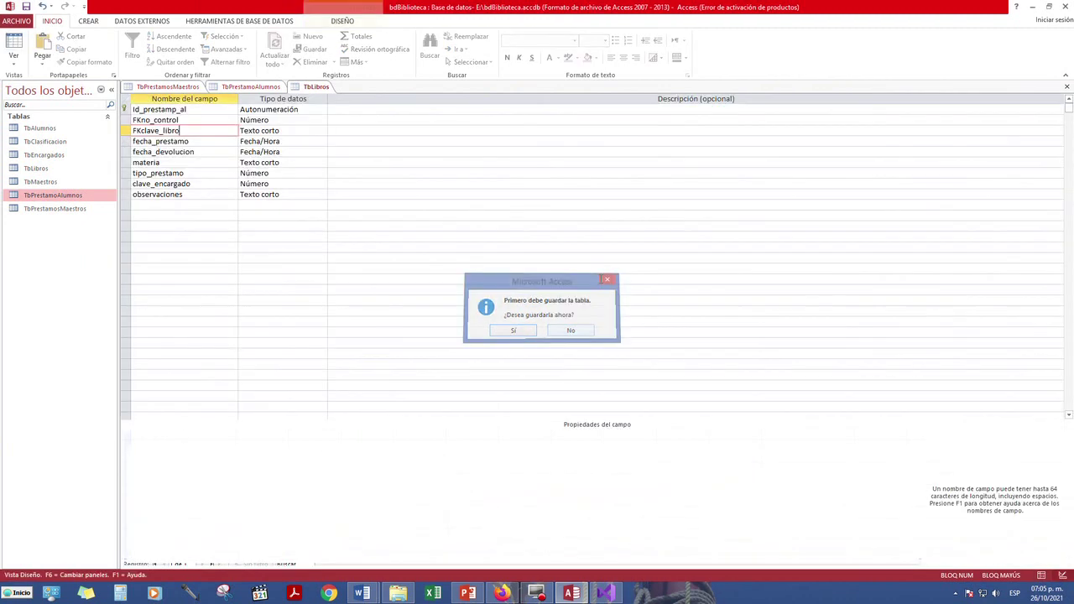
pyautogui.click(161, 204)
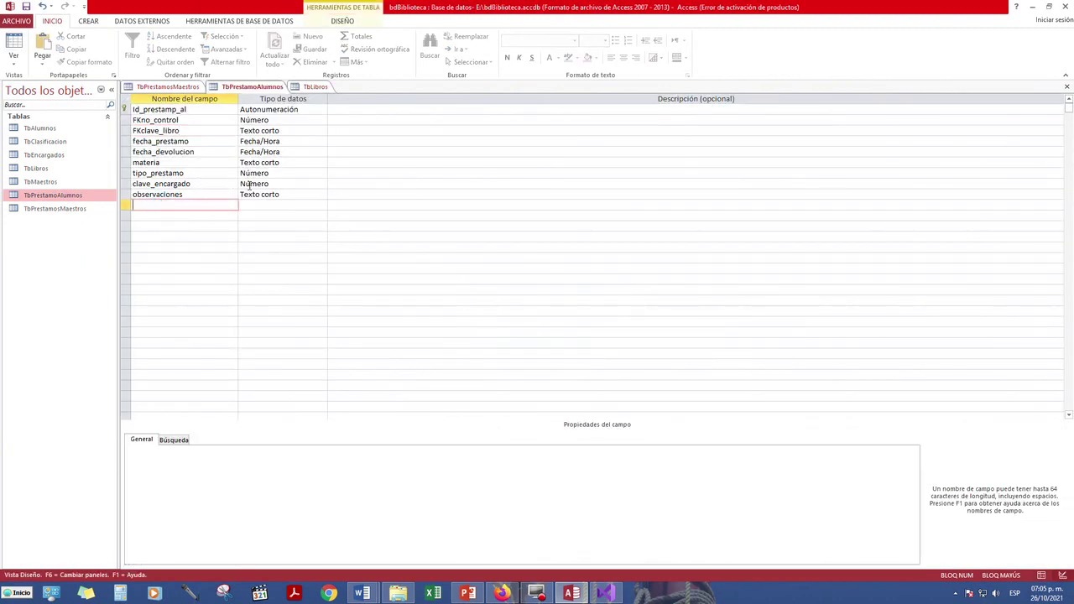
pyautogui.click(136, 183)
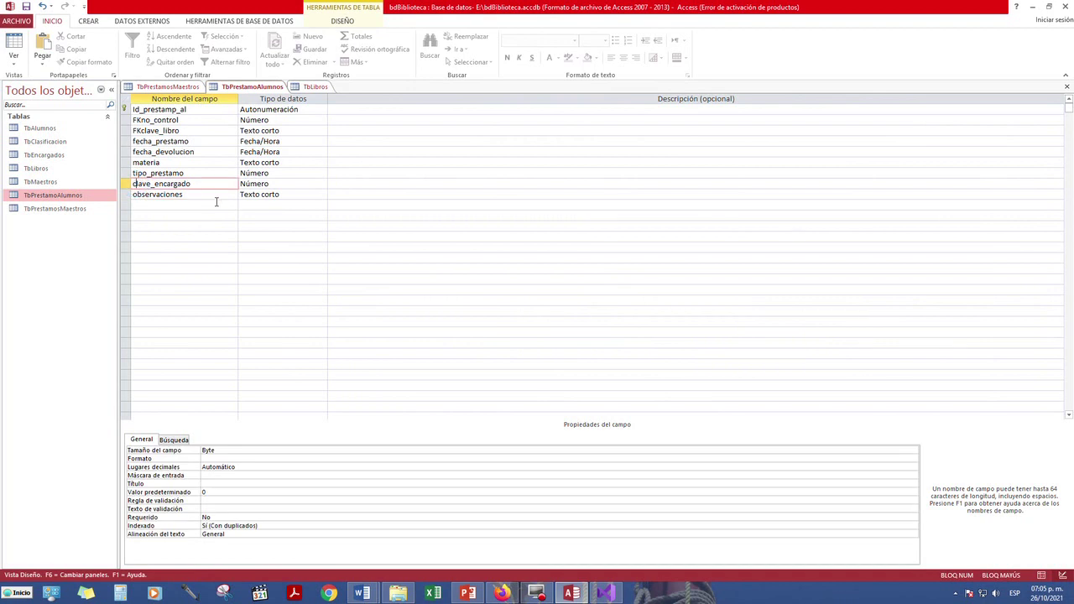
pyautogui.write('FK')
pyautogui.press('BackSpace')
pyautogui.press('BackSpace')
pyautogui.write('FK')
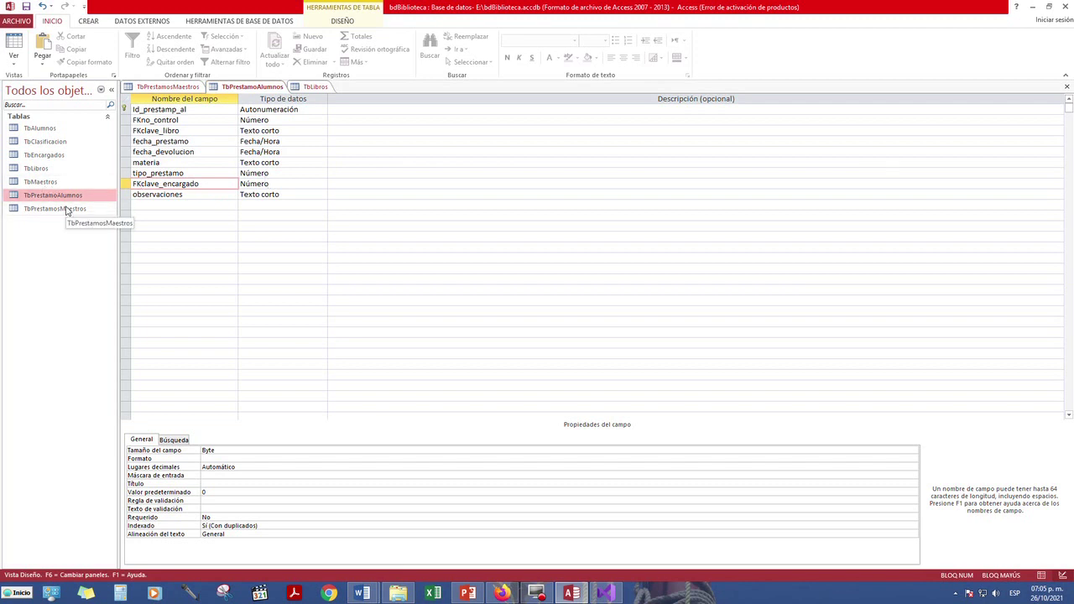
# Open TbLibros in Design view and rename its clasificacion field to FKclasificacion
pyautogui.doubleClick(37, 170)
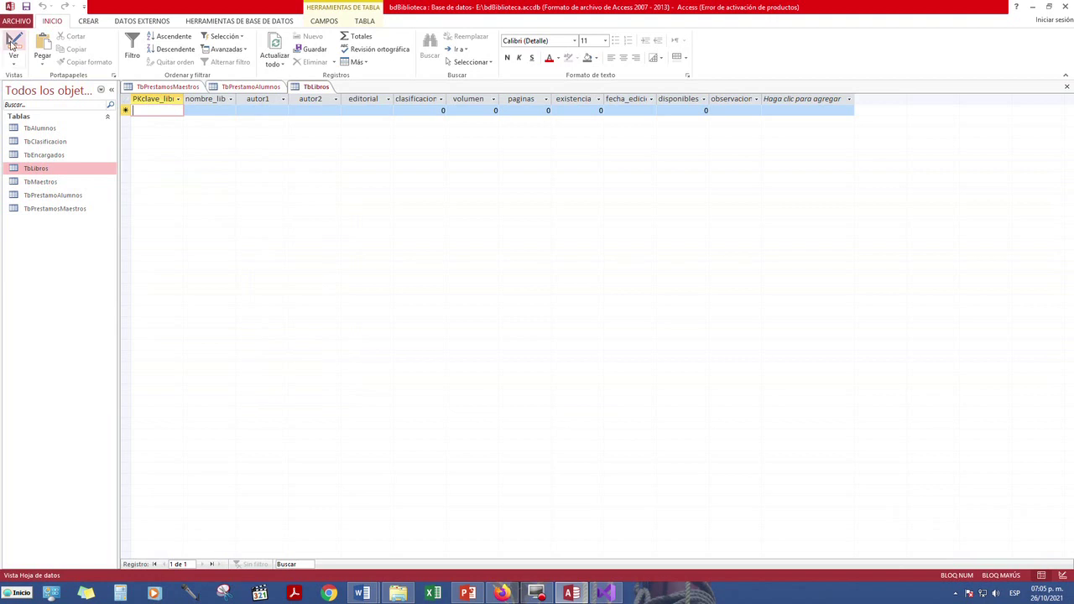
pyautogui.click(14, 46)
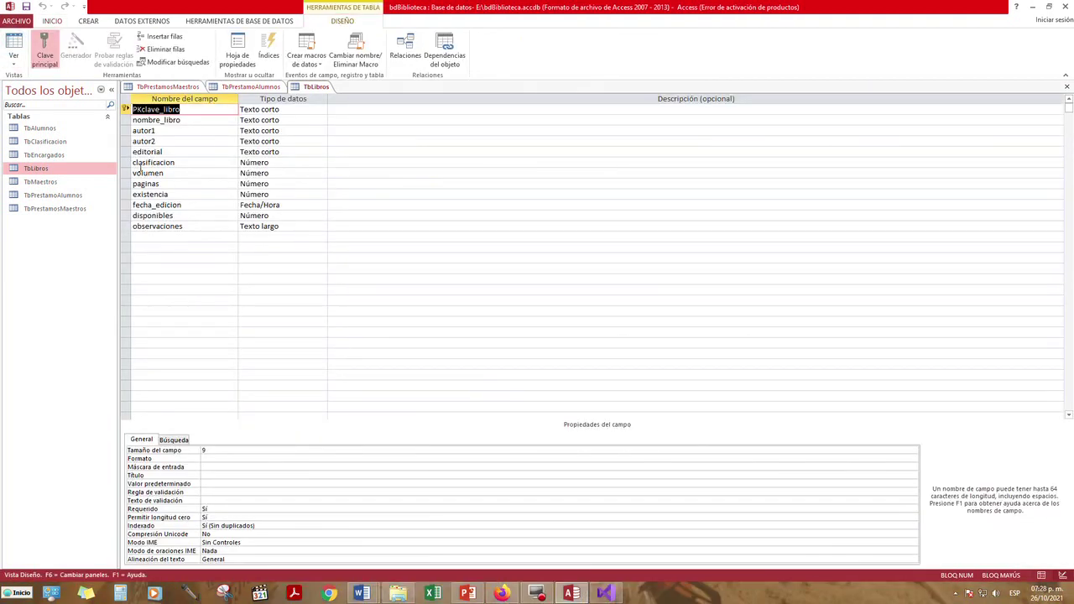
pyautogui.click(136, 164)
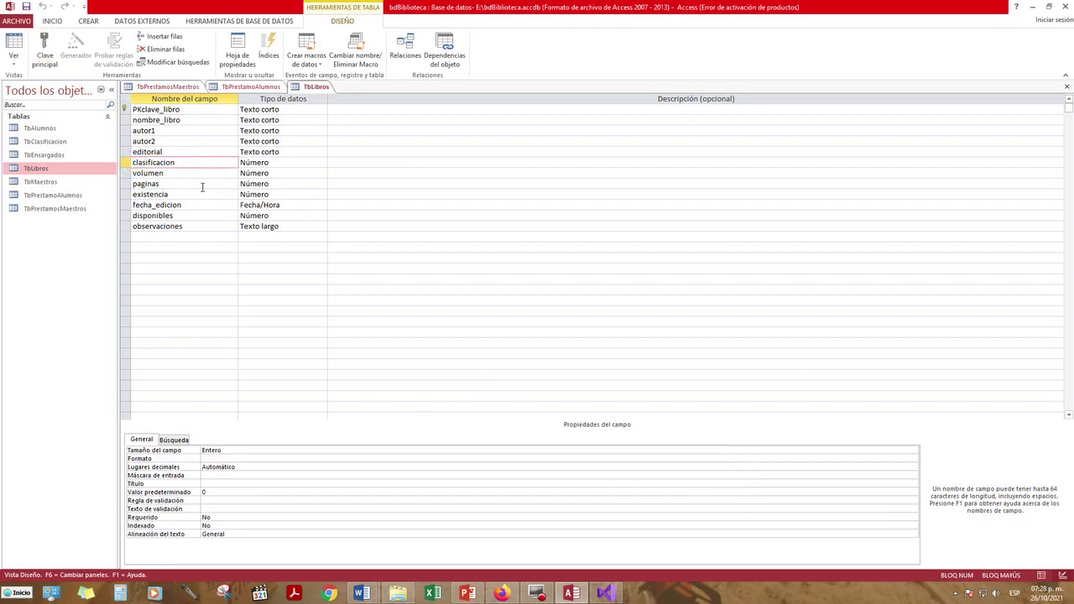
pyautogui.write('FK')
pyautogui.moveTo(25, 128); pyautogui.dragTo(10, 127)
pyautogui.click(38, 195)
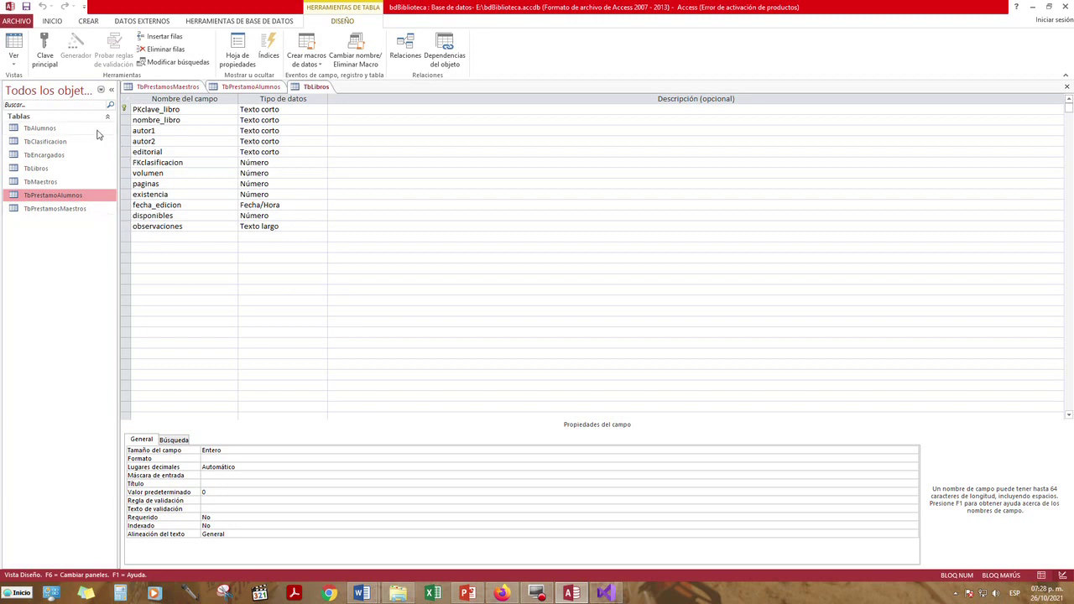
pyautogui.click(57, 209)
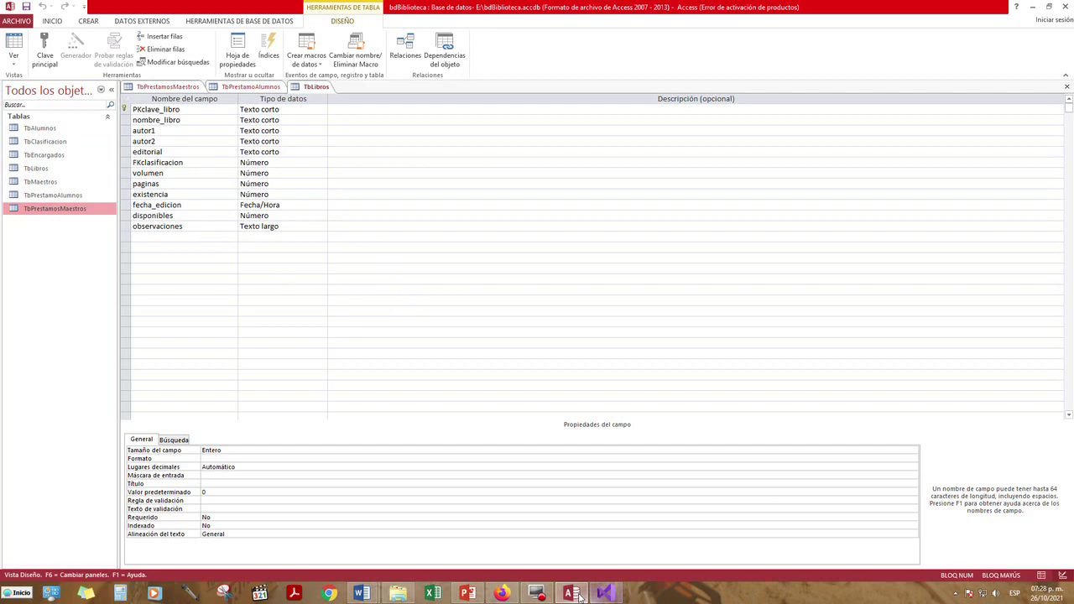
# Open the Relationships window and add the TbAlumnos table to the layout
pyautogui.click(214, 21)
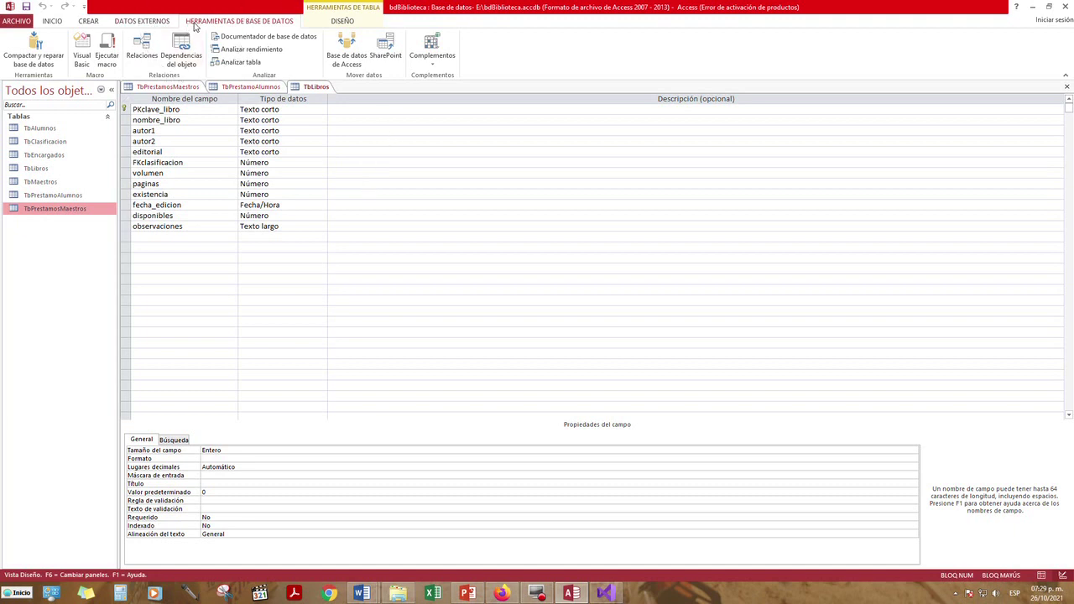
pyautogui.click(149, 56)
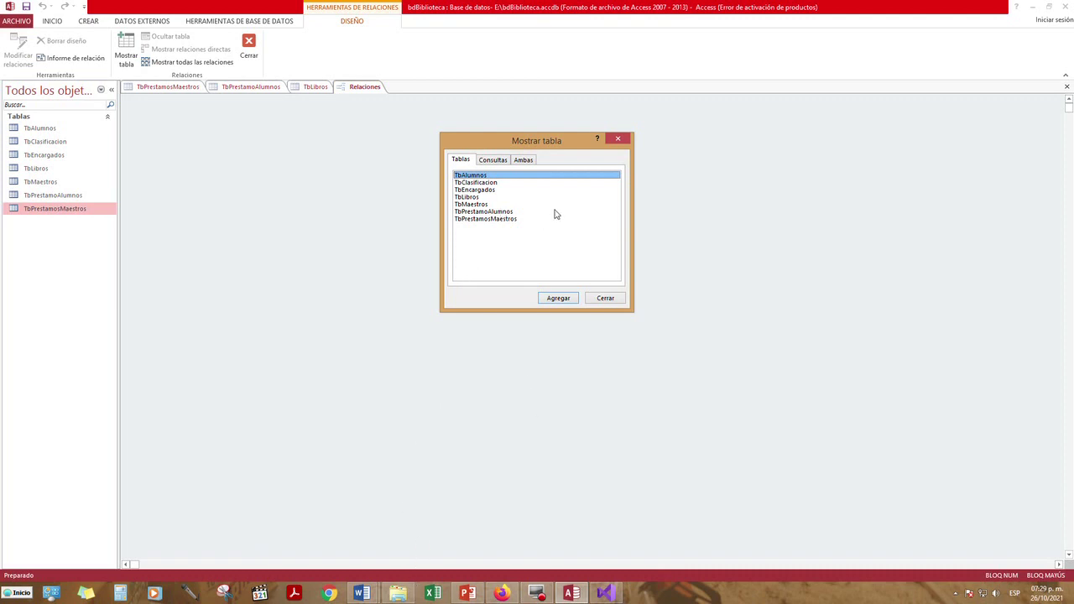
pyautogui.click(557, 303)
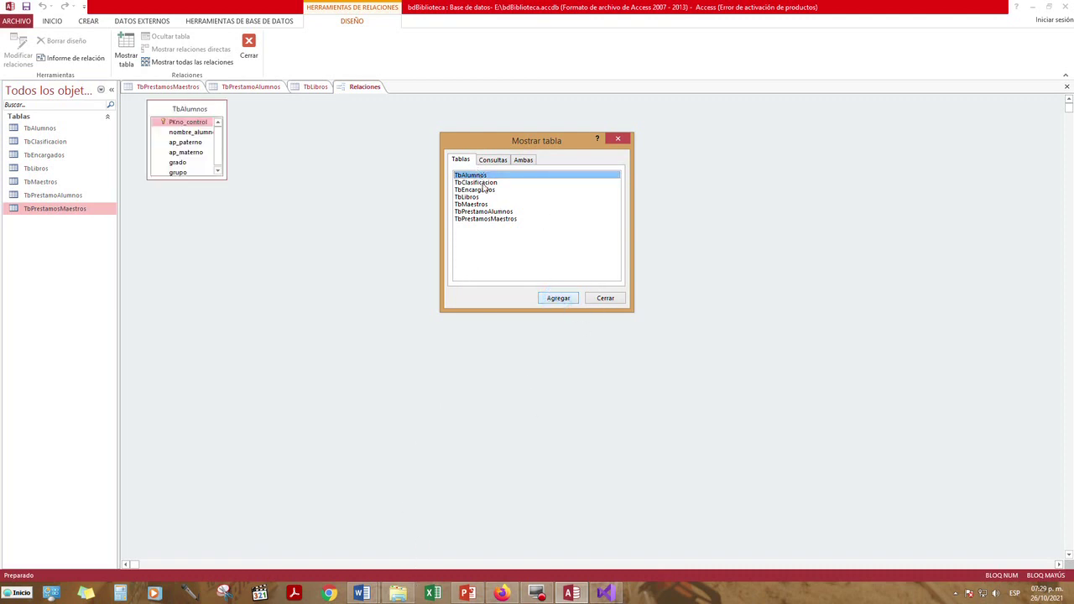
pyautogui.click(554, 299)
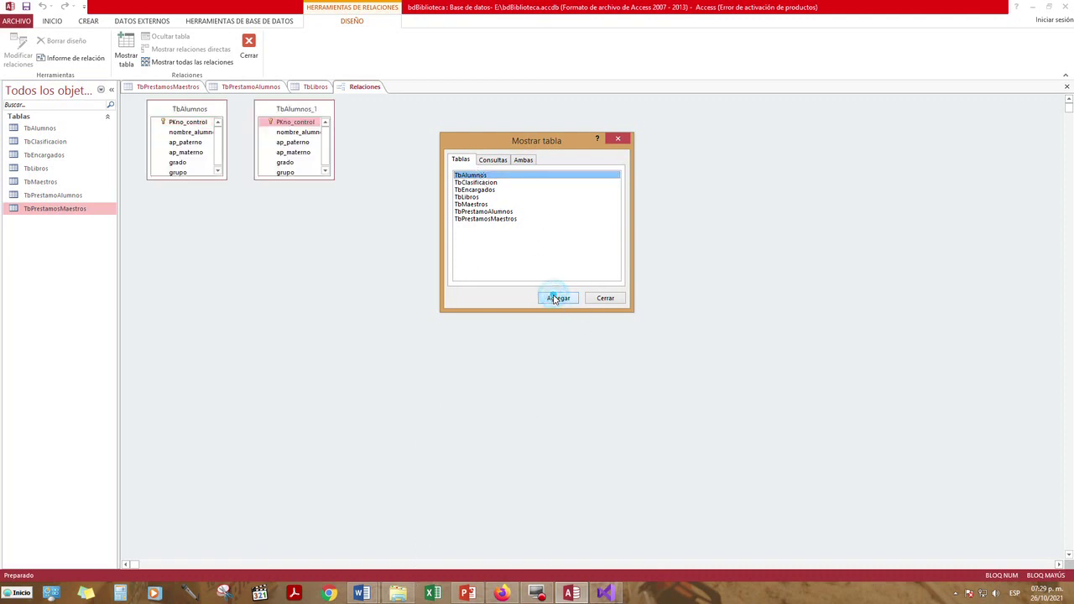
pyautogui.click(324, 106)
pyautogui.click(520, 285)
# Add the TbClasificacion, TbEncargados and TbLibros tables to the relationships layout and close the table list
pyautogui.click(491, 182)
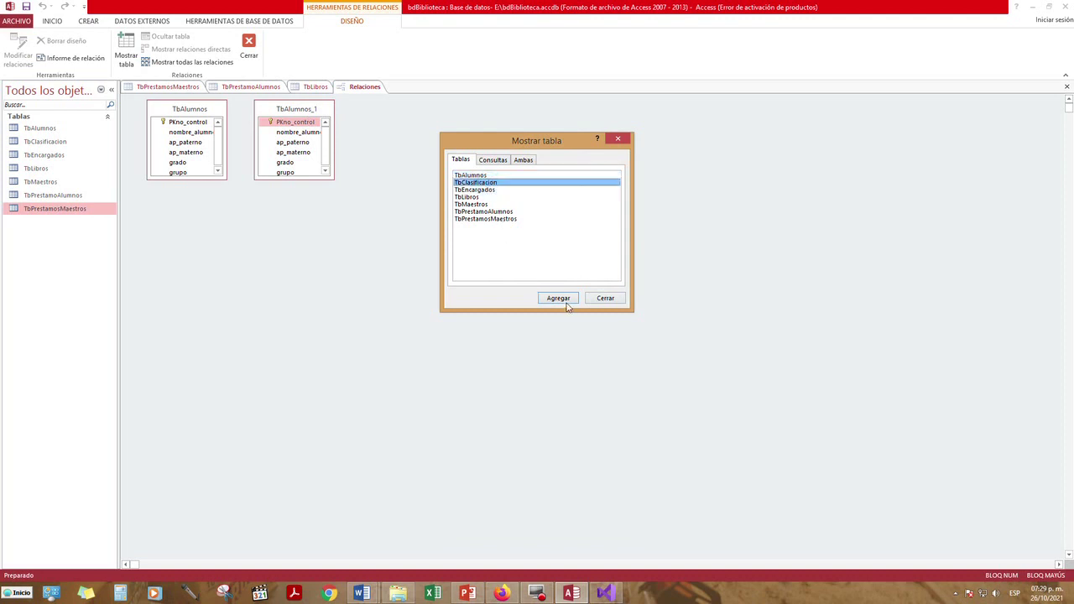
pyautogui.click(566, 303)
pyautogui.click(491, 190)
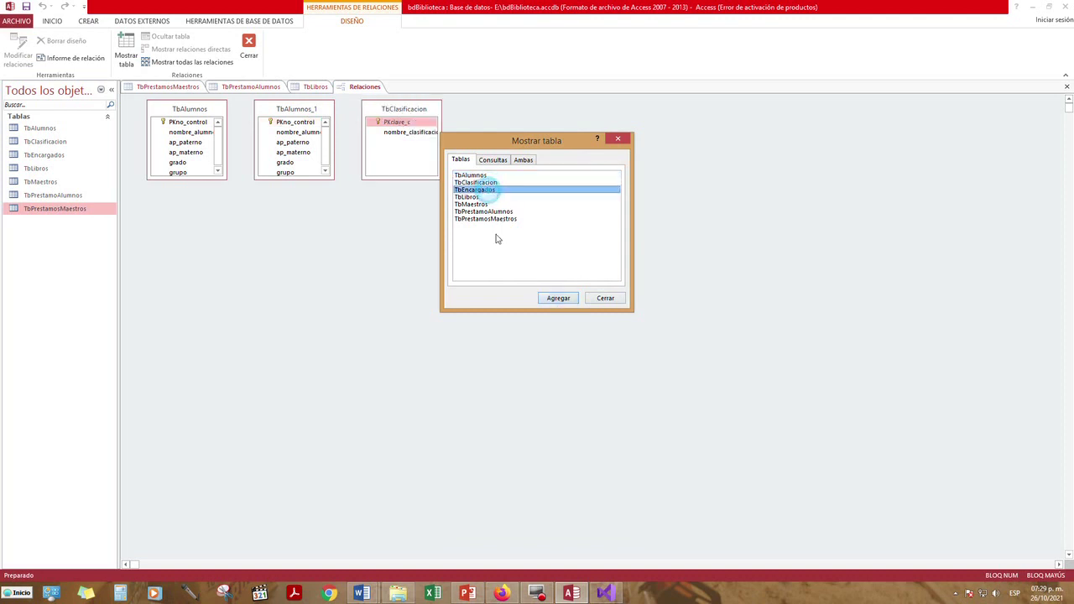
pyautogui.click(559, 297)
pyautogui.click(465, 198)
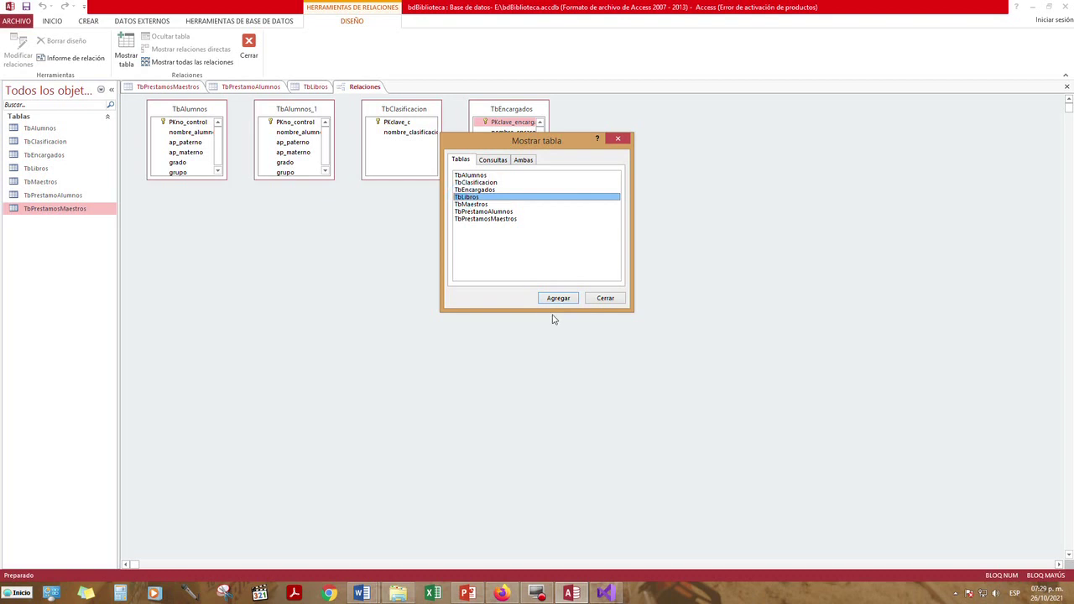
pyautogui.click(559, 298)
pyautogui.click(480, 205)
pyautogui.click(601, 298)
# Add the TbPrestamoAlumnos and TbPrestamosMaestros tables to the relationships layout and close the table list
pyautogui.rightClick(626, 278)
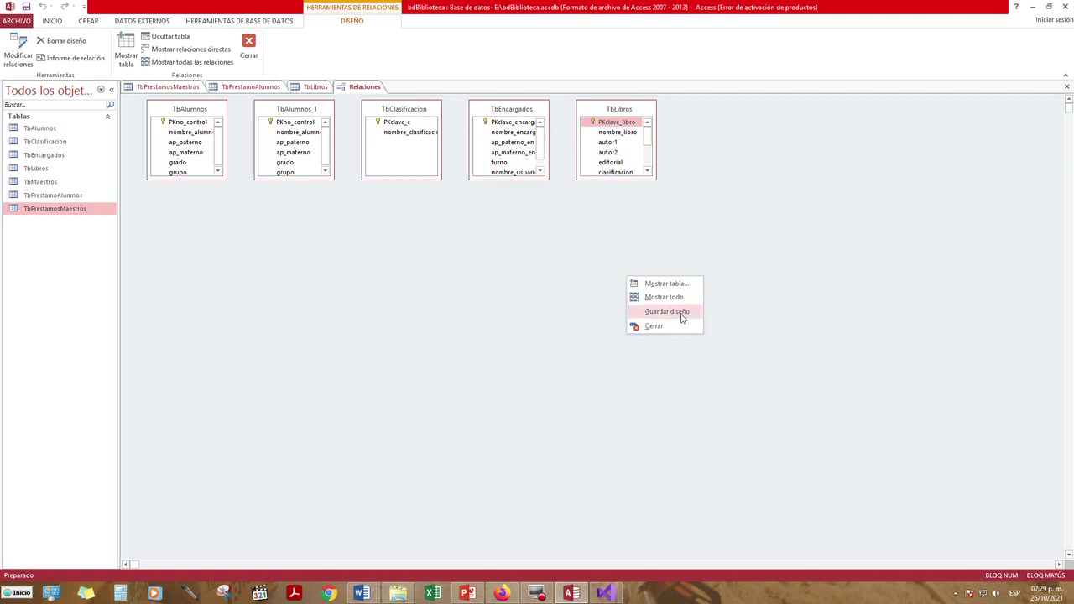
pyautogui.click(676, 284)
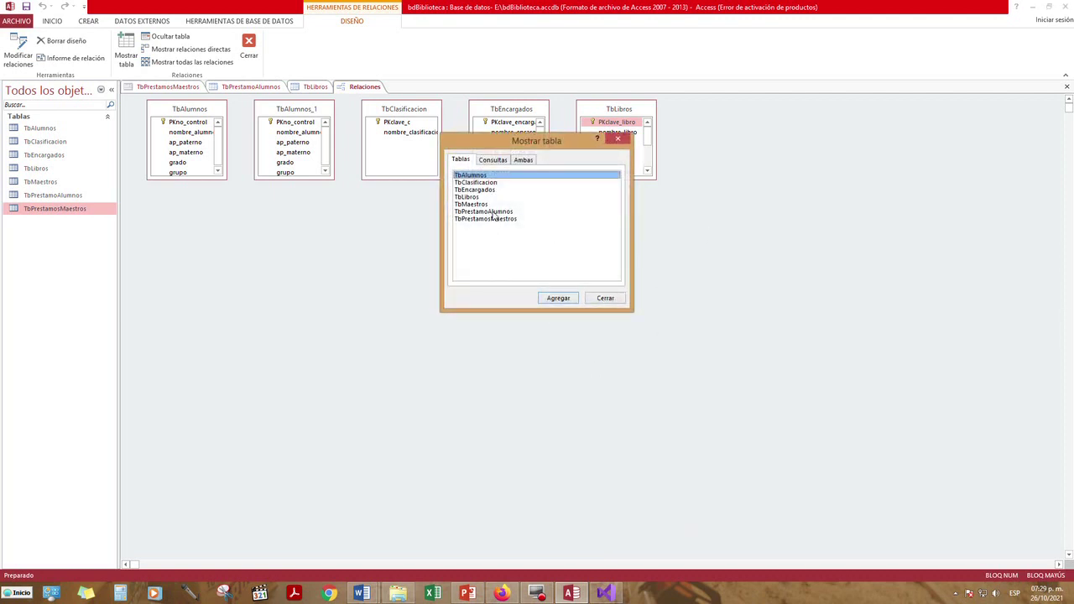
pyautogui.click(494, 212)
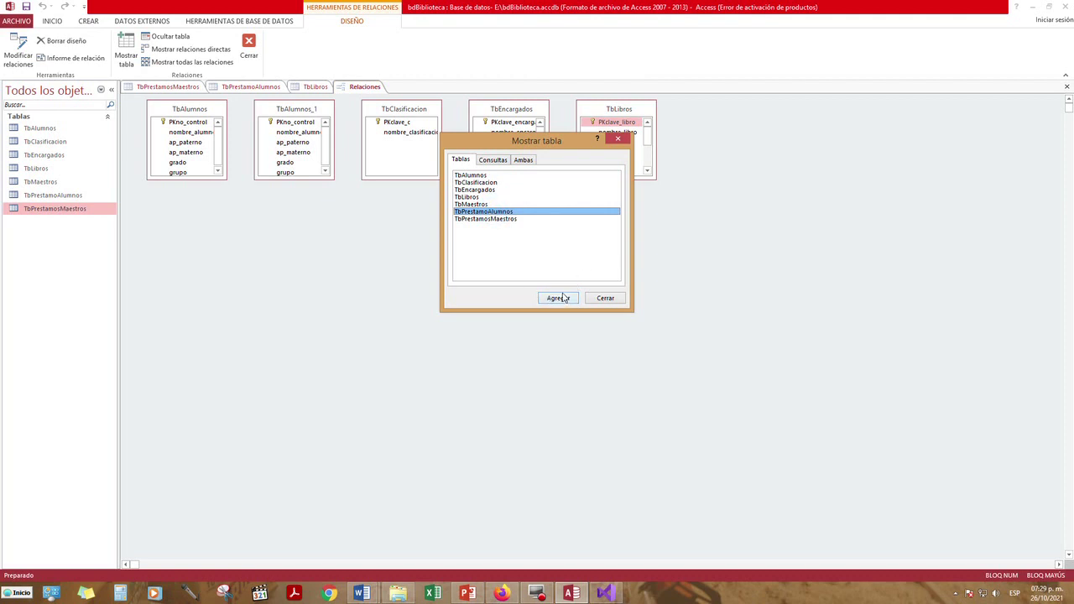
pyautogui.click(561, 298)
pyautogui.click(508, 219)
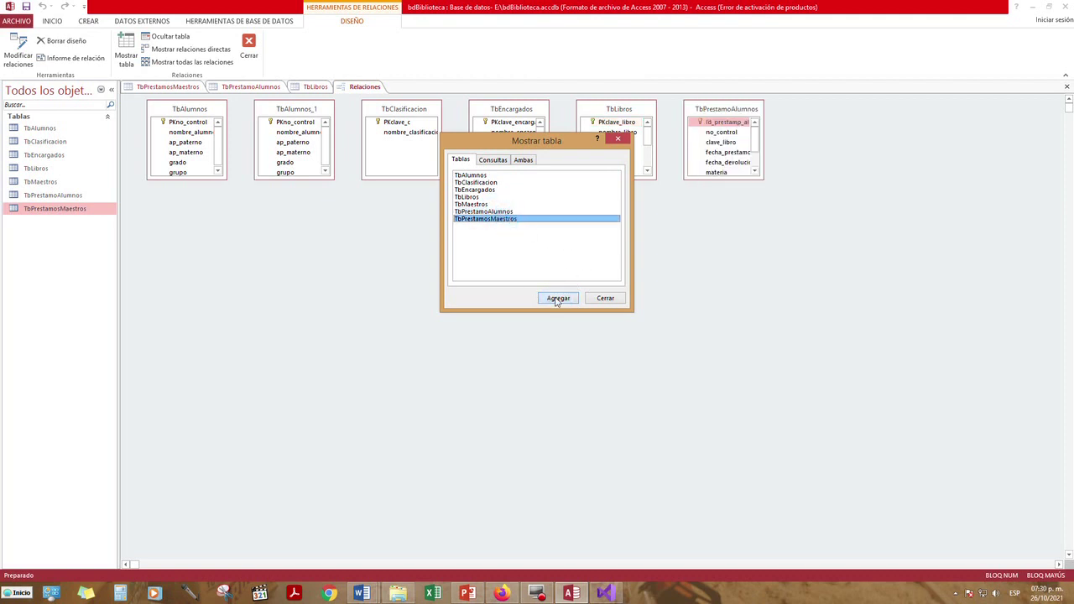
pyautogui.click(561, 299)
pyautogui.moveTo(570, 146); pyautogui.dragTo(475, 234)
pyautogui.click(523, 229)
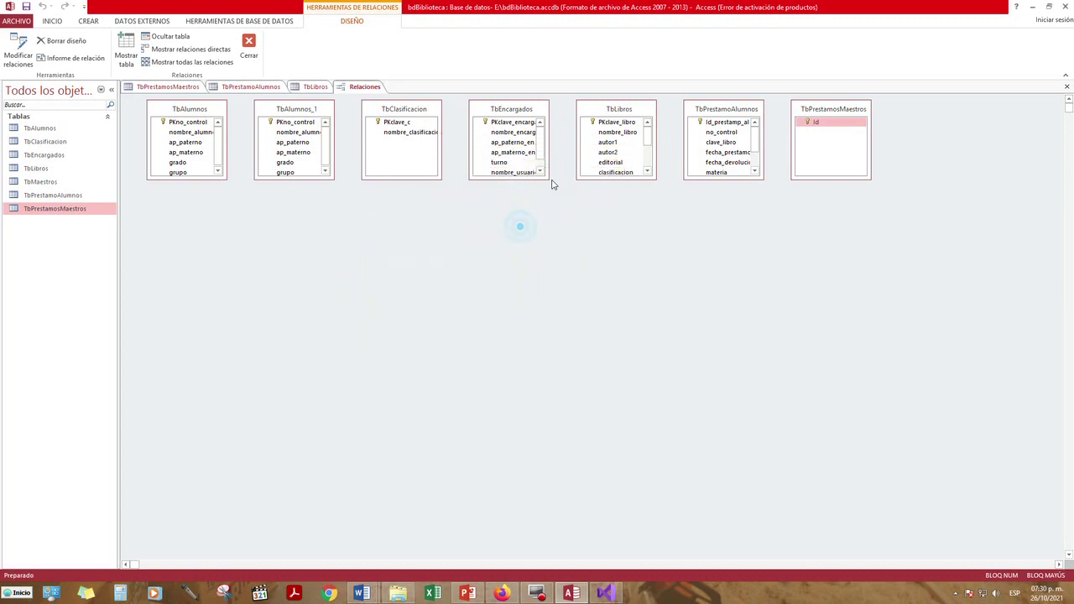
# Remove the duplicate TbAlumnos_1 table from the relationships layout
pyautogui.rightClick(290, 113)
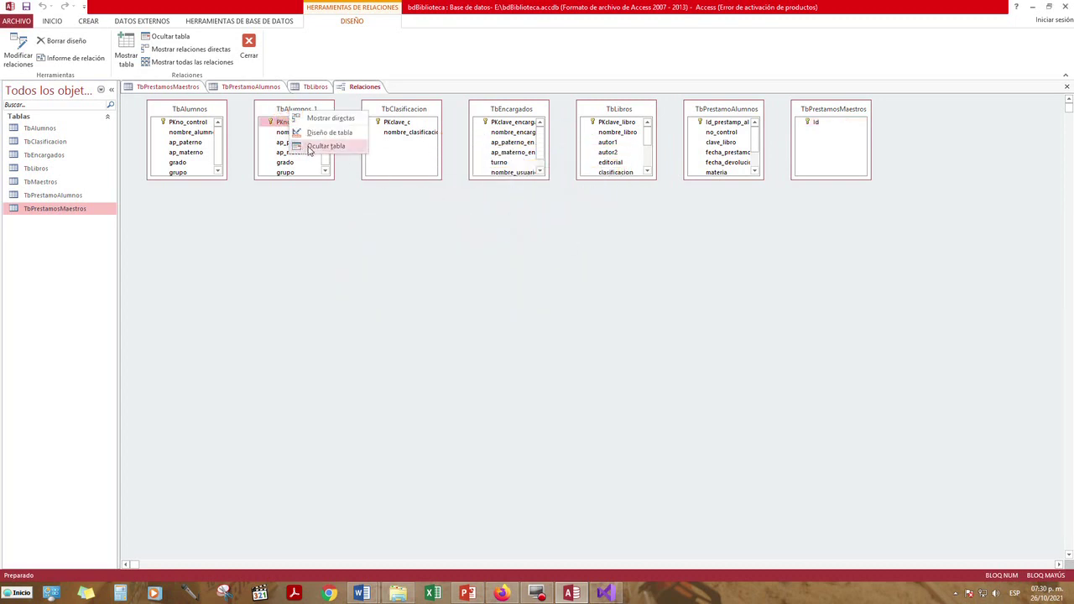
pyautogui.click(272, 112)
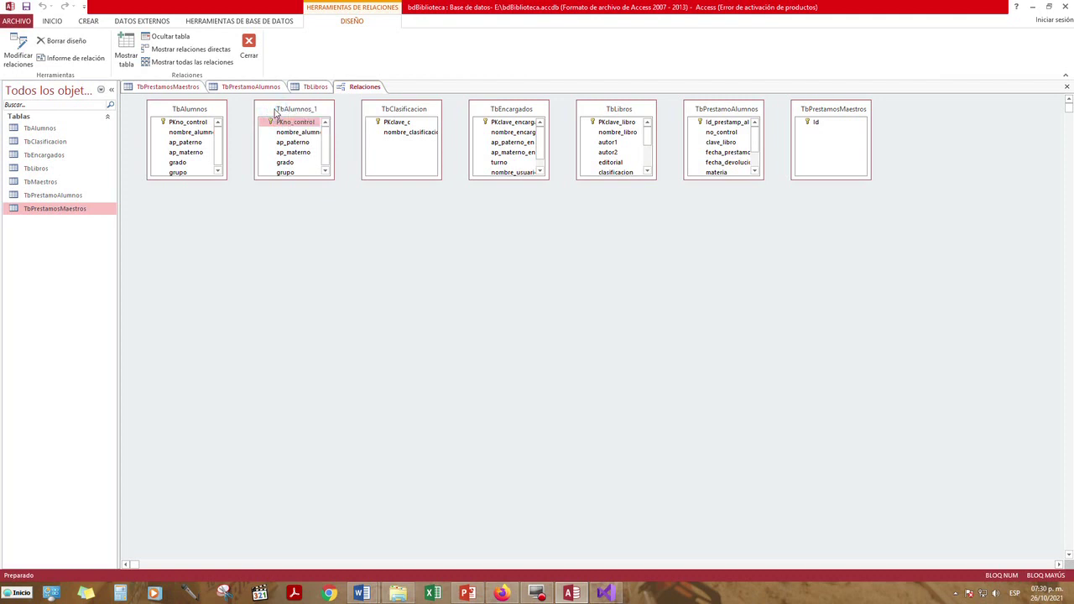
pyautogui.press('Delete')
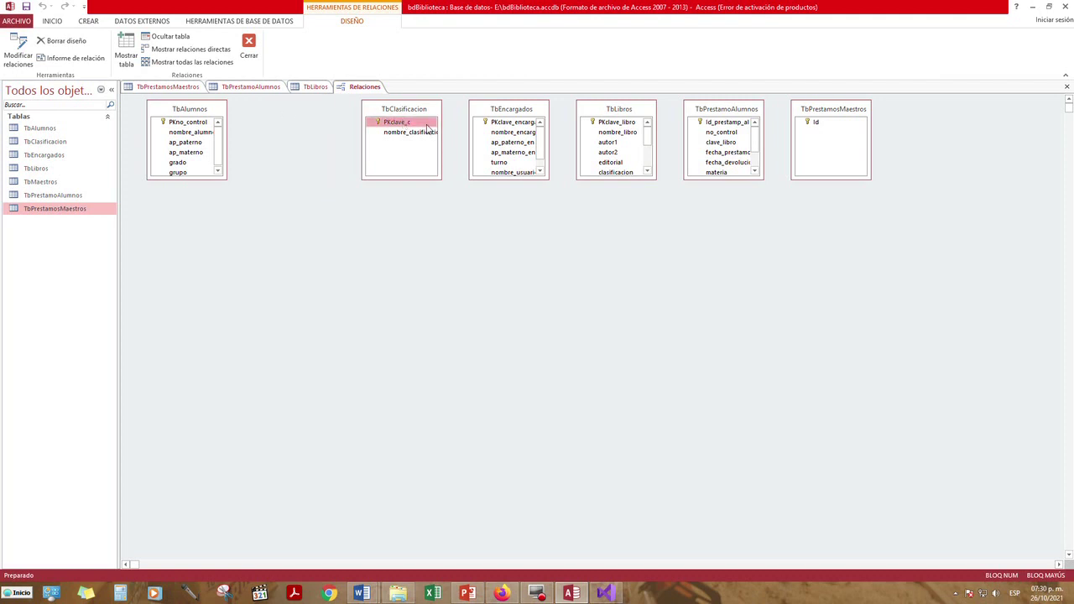
# Move TbClasificacion closer to TbAlumnos and enlarge the TbAlumnos, TbClasificacion and TbEncargados boxes to show all their fields
pyautogui.moveTo(422, 110); pyautogui.dragTo(355, 121)
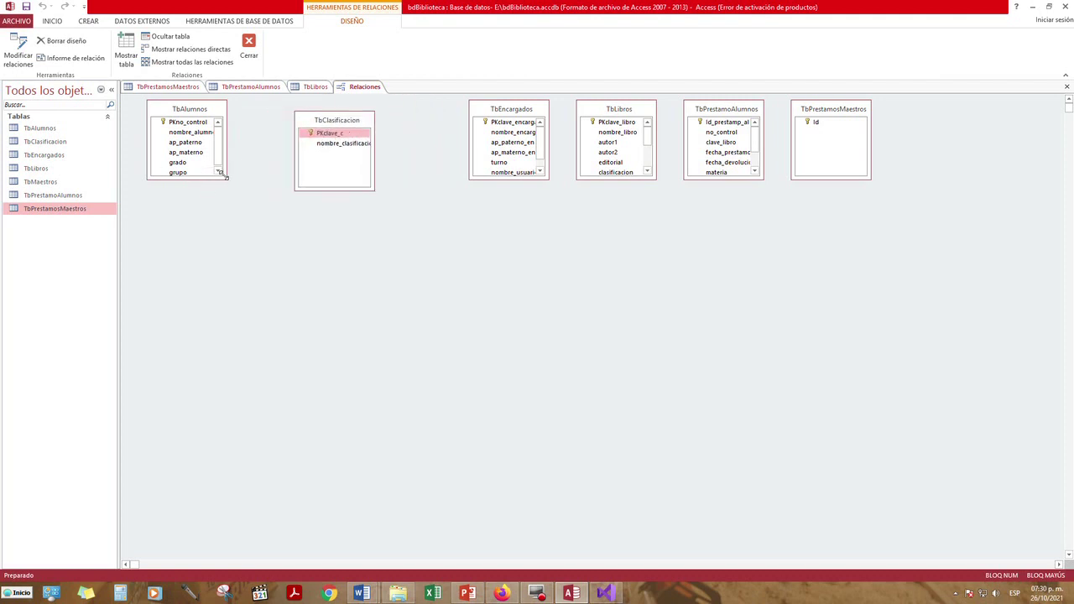
pyautogui.moveTo(225, 178); pyautogui.dragTo(263, 221)
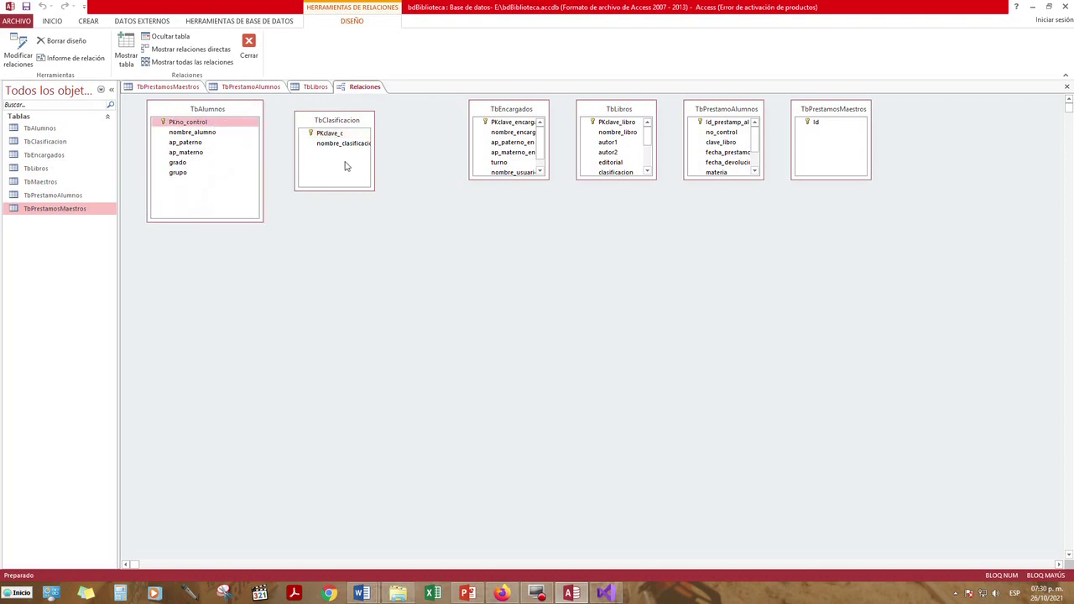
pyautogui.moveTo(375, 191); pyautogui.dragTo(431, 237)
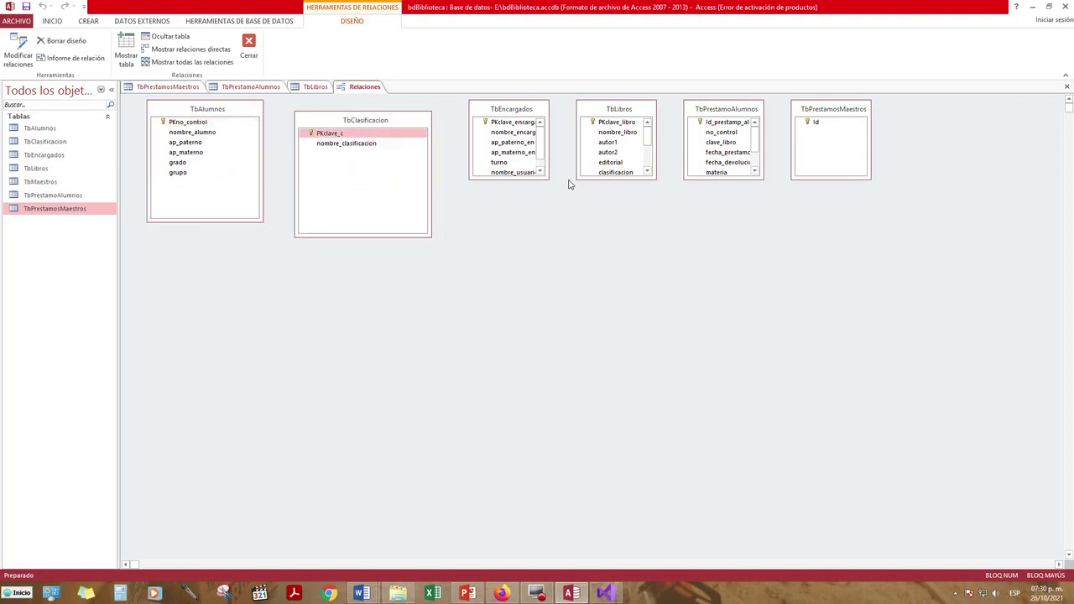
pyautogui.moveTo(548, 178); pyautogui.dragTo(576, 202)
# Place TbLibros and TbPrestamoAlumnos in a row below the other tables and enlarge both to show all their fields
pyautogui.moveTo(618, 108); pyautogui.dragTo(463, 273)
pyautogui.moveTo(500, 343); pyautogui.dragTo(562, 424)
pyautogui.moveTo(729, 116); pyautogui.dragTo(243, 289)
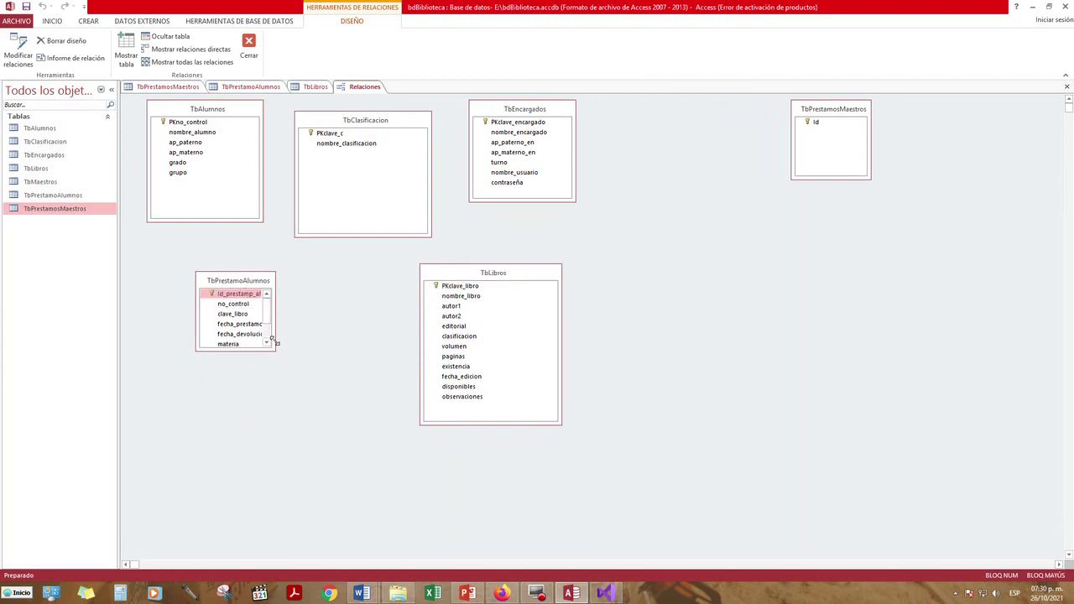
pyautogui.moveTo(270, 350); pyautogui.dragTo(386, 429)
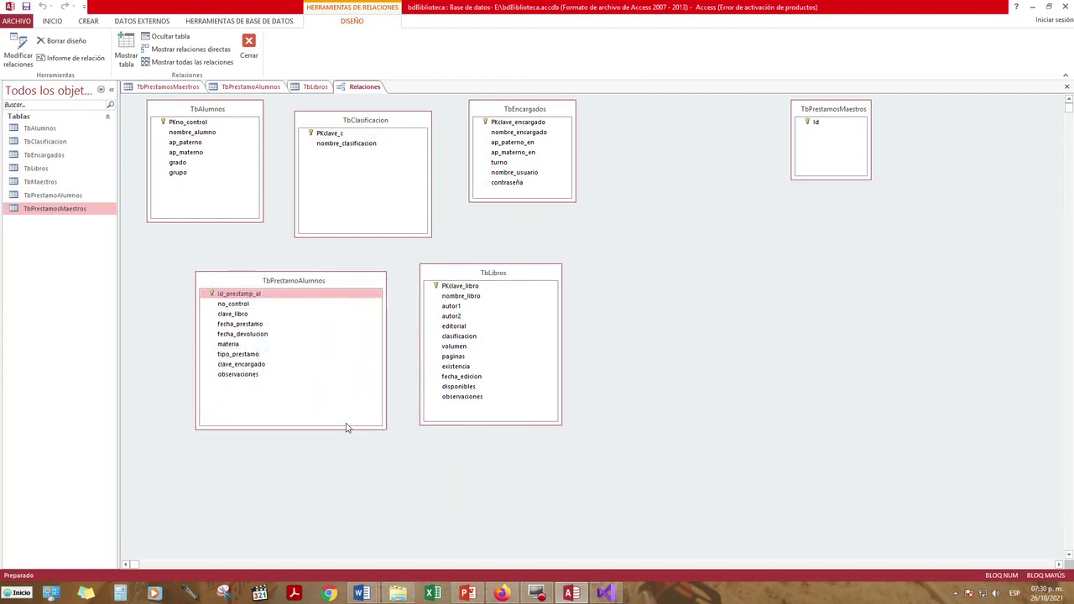
# Remove the TbPrestamosMaestros and TbLibros tables from the relationships layout
pyautogui.click(839, 112)
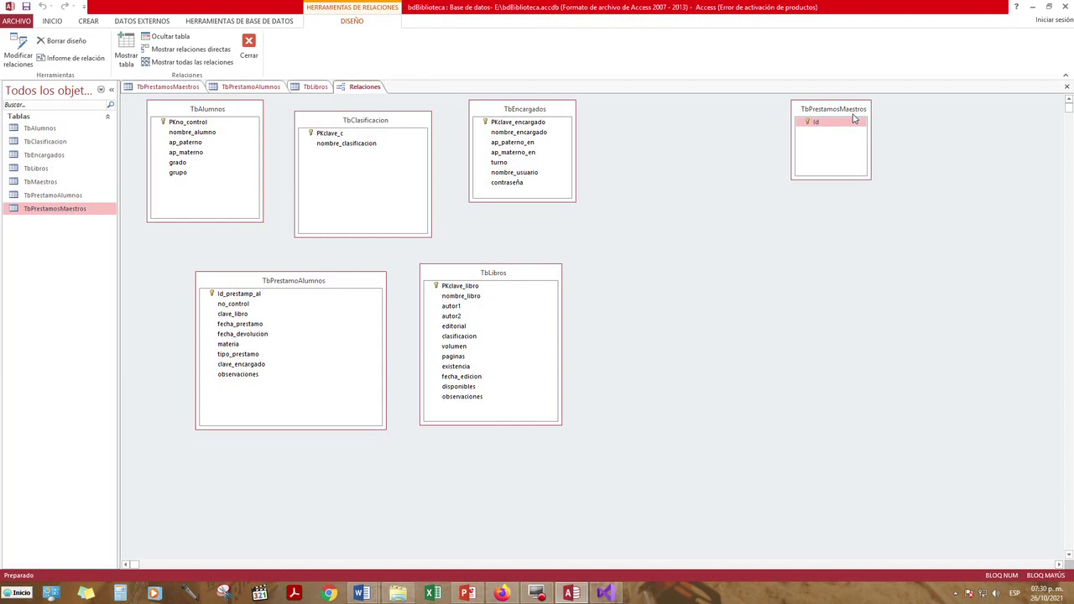
pyautogui.press('Delete')
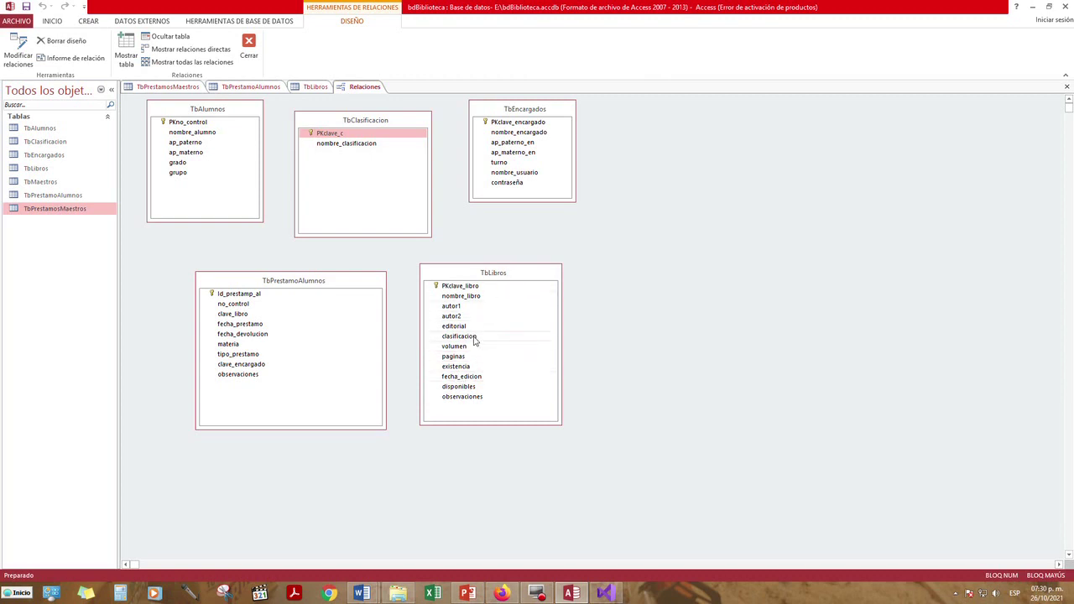
pyautogui.click(530, 274)
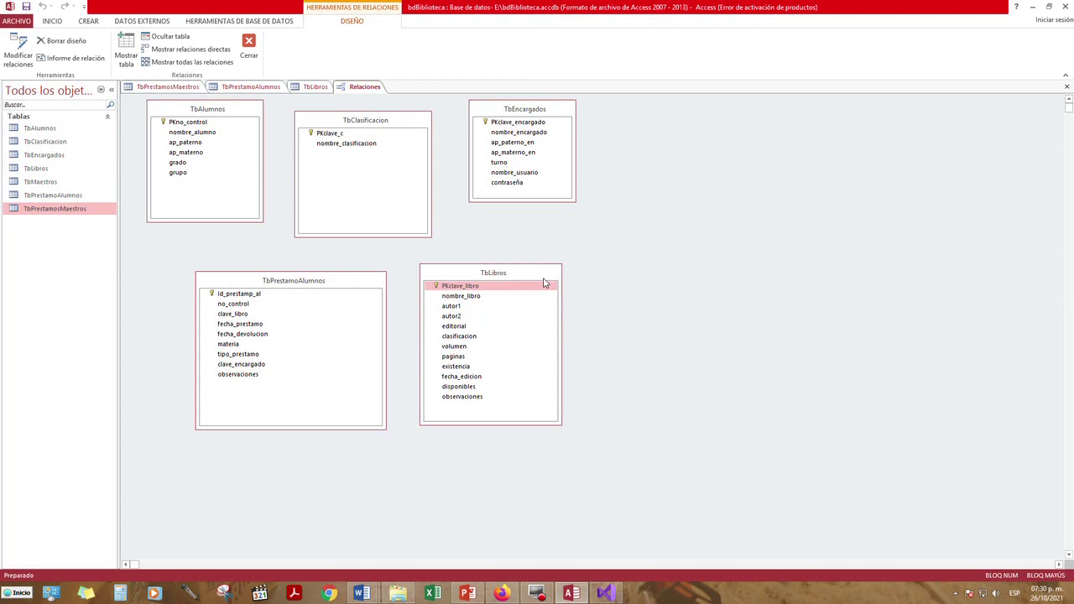
pyautogui.press('Delete')
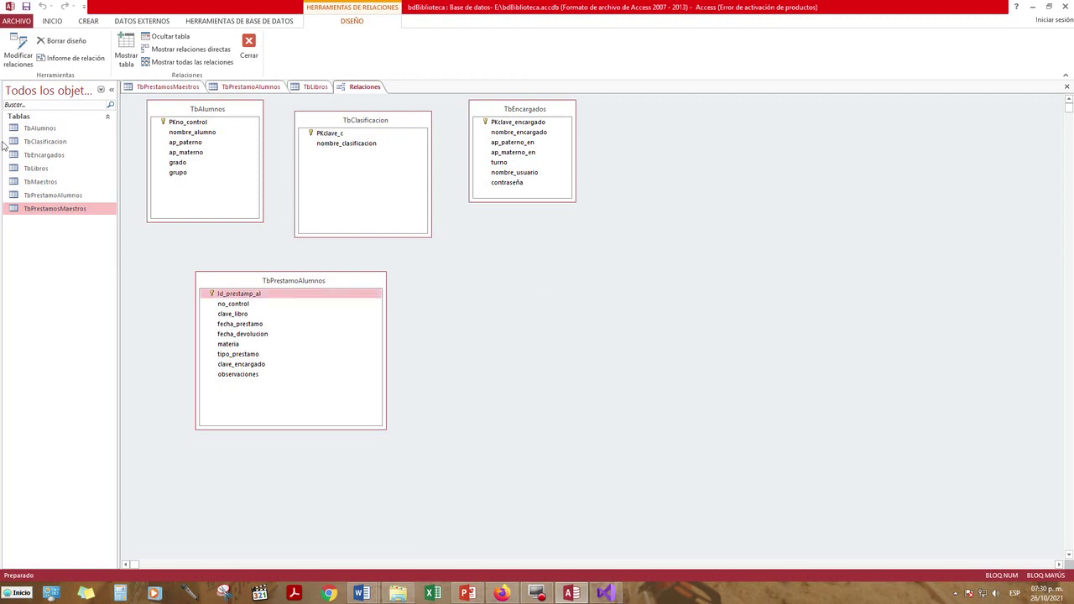
# Reopen TbLibros in Design view, saving its pending design changes, and check the FKclasificacion field's data type
pyautogui.click(47, 209)
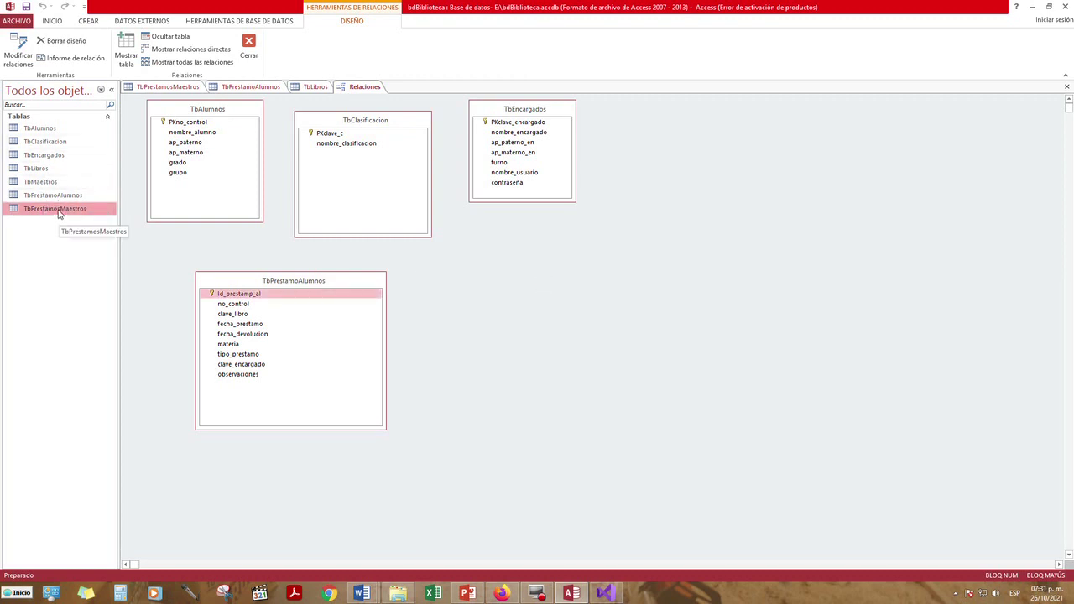
pyautogui.doubleClick(38, 168)
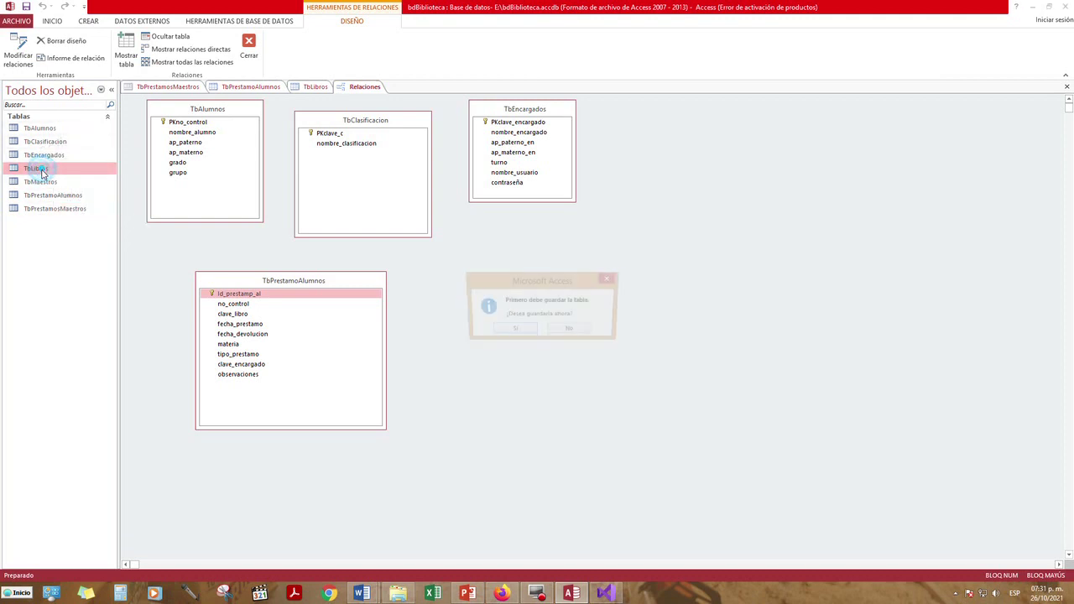
pyautogui.click(512, 330)
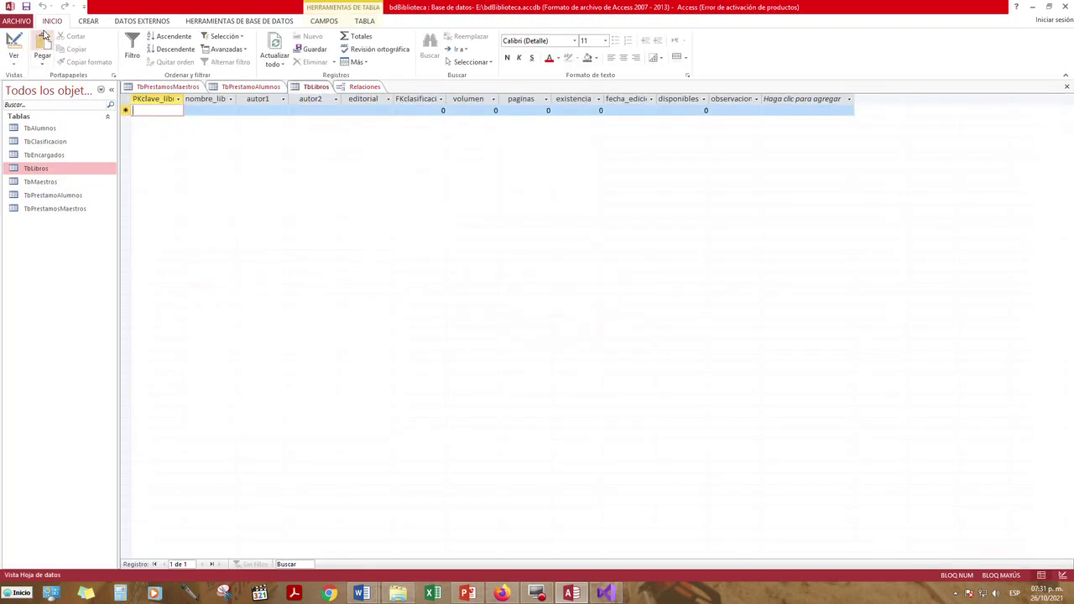
pyautogui.click(13, 46)
pyautogui.click(140, 163)
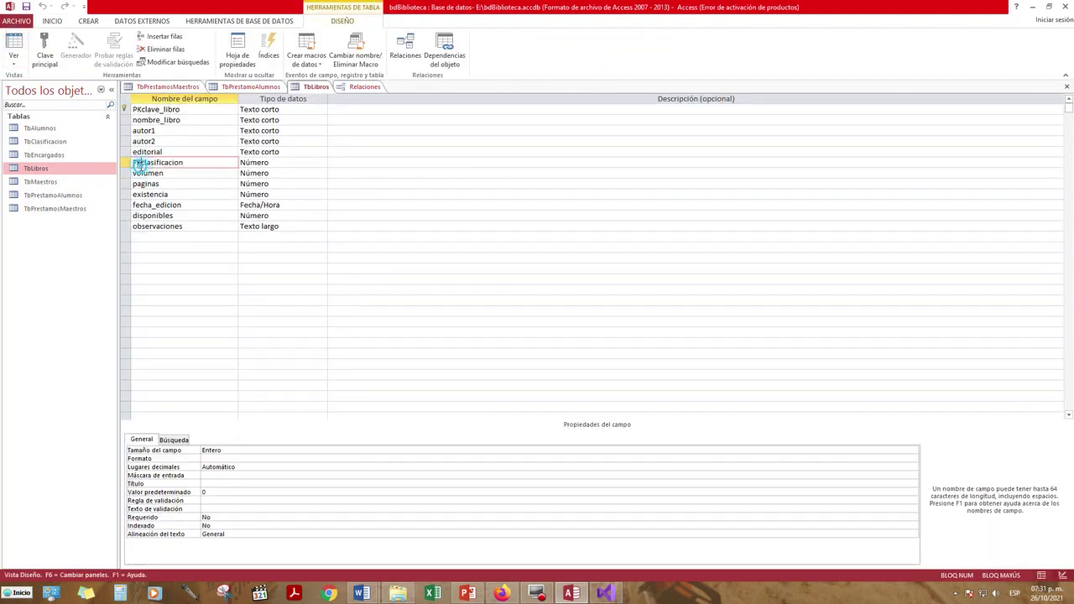
pyautogui.click(283, 165)
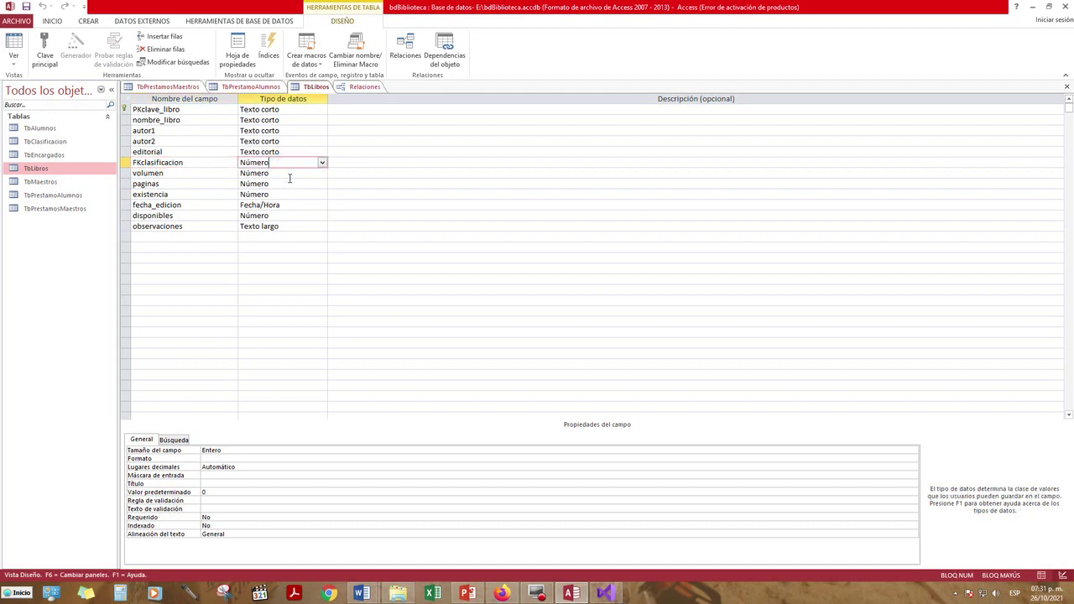
pyautogui.click(27, 7)
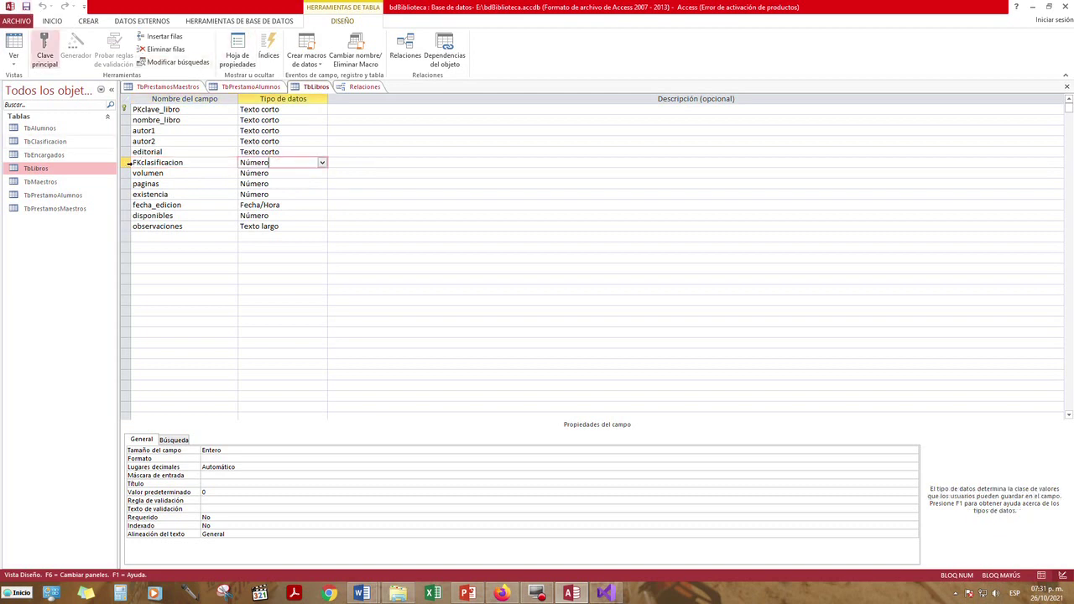
# Close the open designs of TbLibros, TbPrestamoAlumnos and TbPrestamosMaestros, saving the pending design changes of the two loan tables
pyautogui.click(1066, 86)
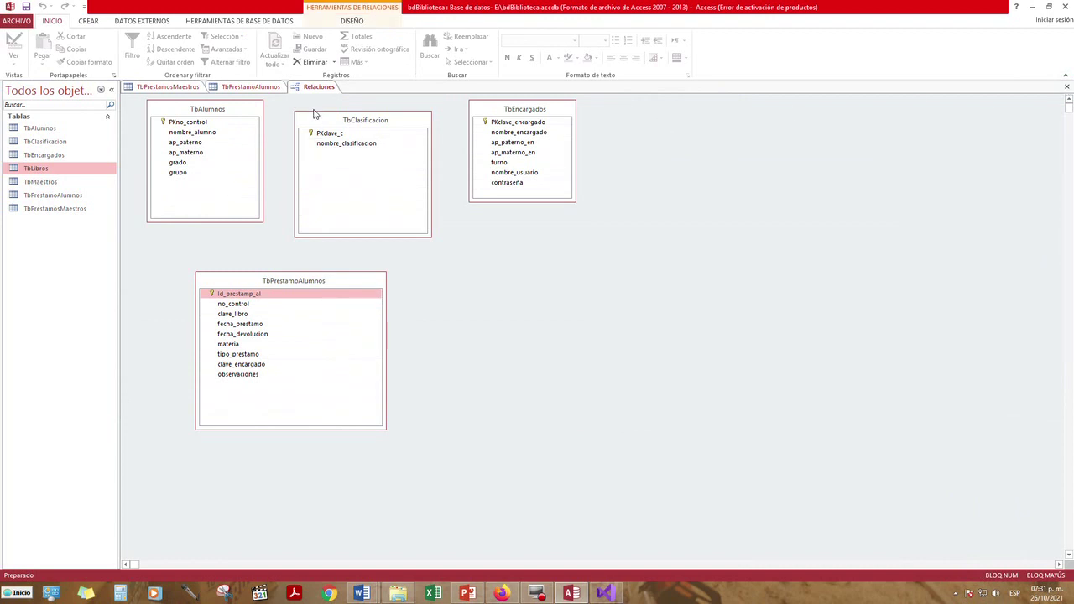
pyautogui.click(269, 87)
pyautogui.click(1067, 87)
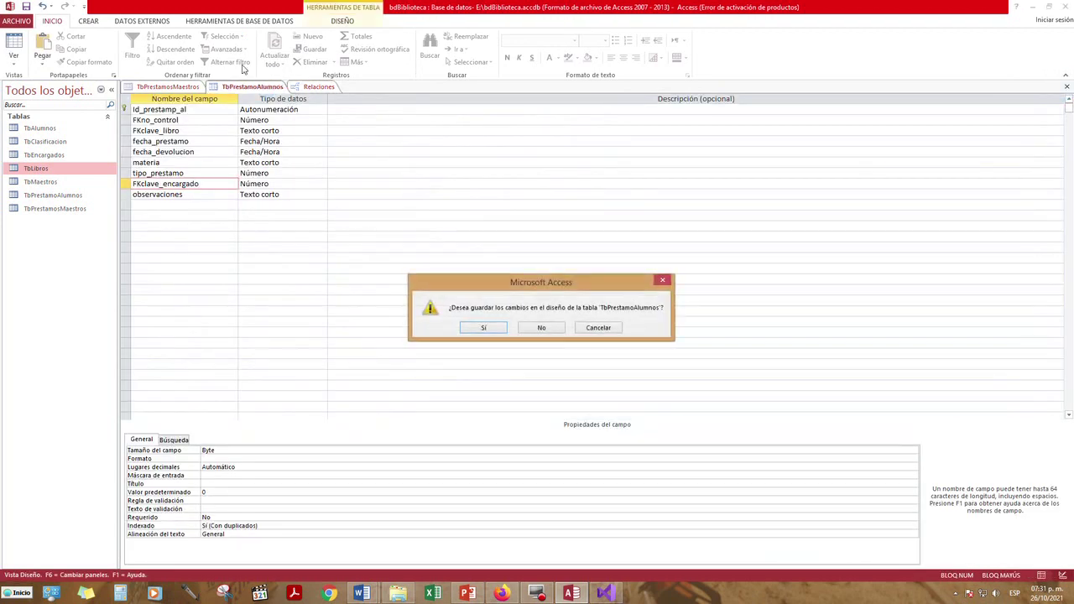
pyautogui.click(484, 328)
pyautogui.click(172, 86)
pyautogui.click(1066, 75)
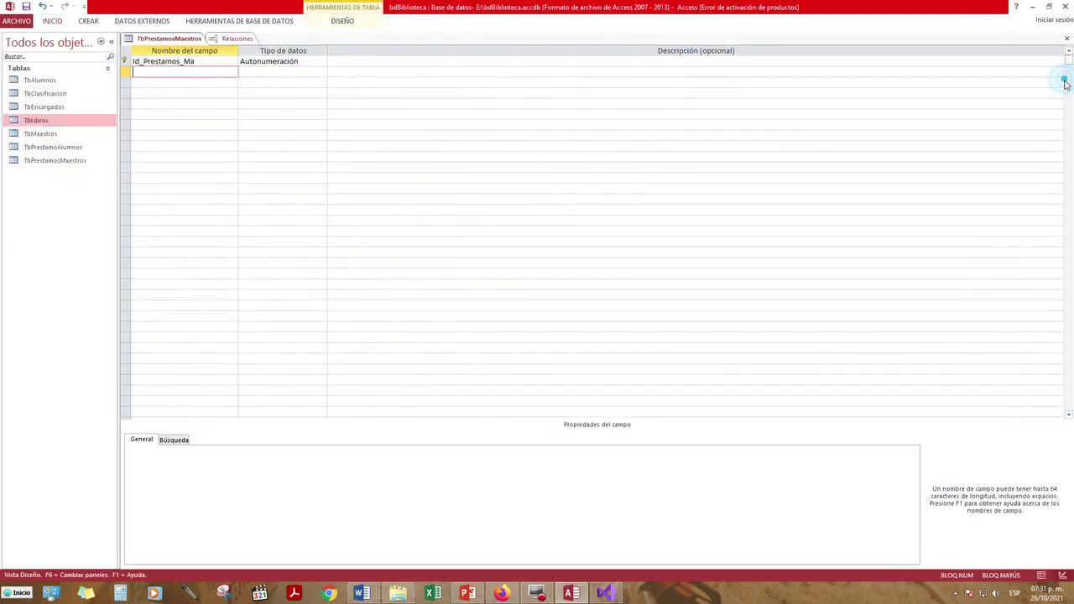
pyautogui.click(1067, 39)
pyautogui.click(487, 327)
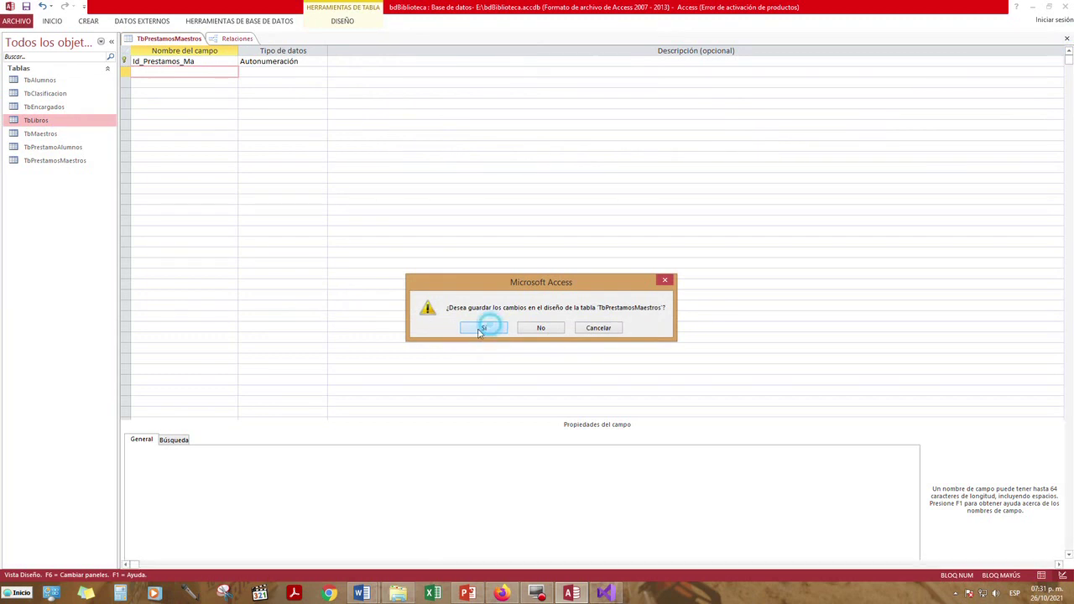
pyautogui.rightClick(497, 257)
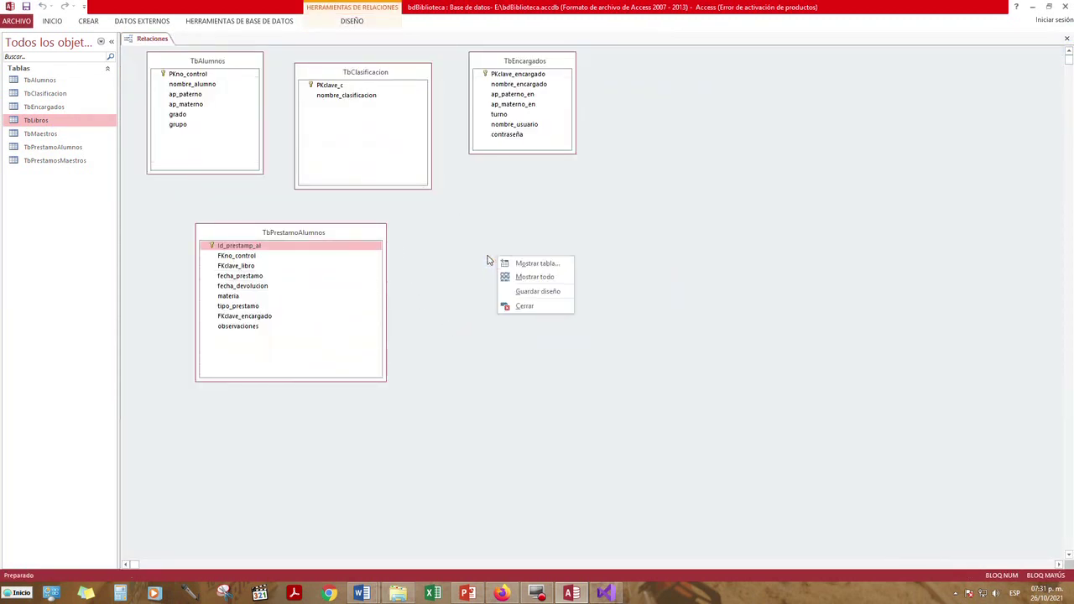
pyautogui.click(540, 265)
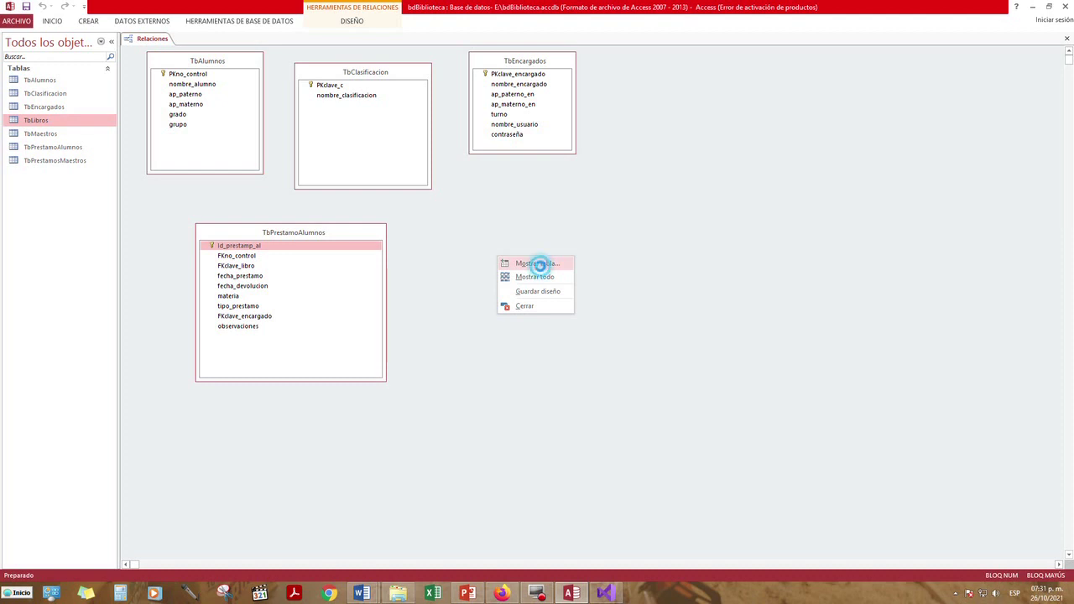
pyautogui.moveTo(579, 149); pyautogui.dragTo(714, 162)
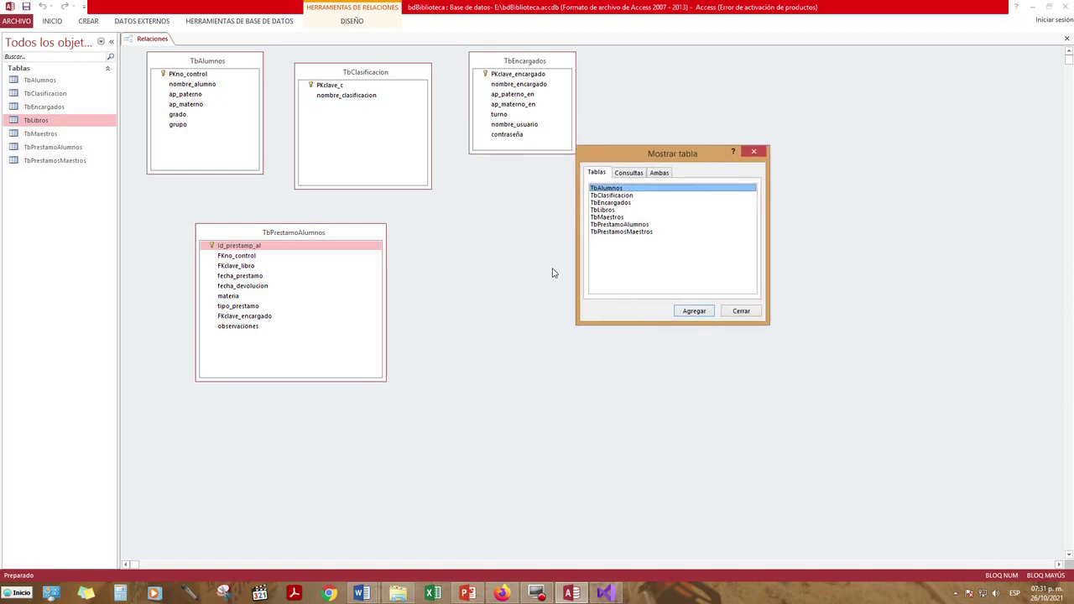
pyautogui.click(636, 225)
pyautogui.click(693, 312)
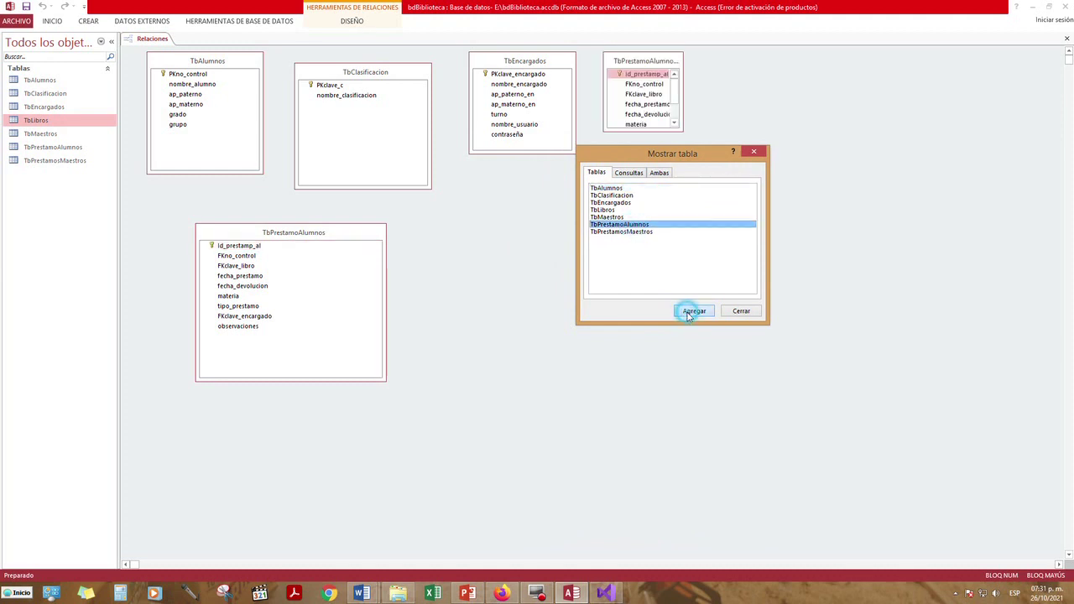
pyautogui.click(756, 154)
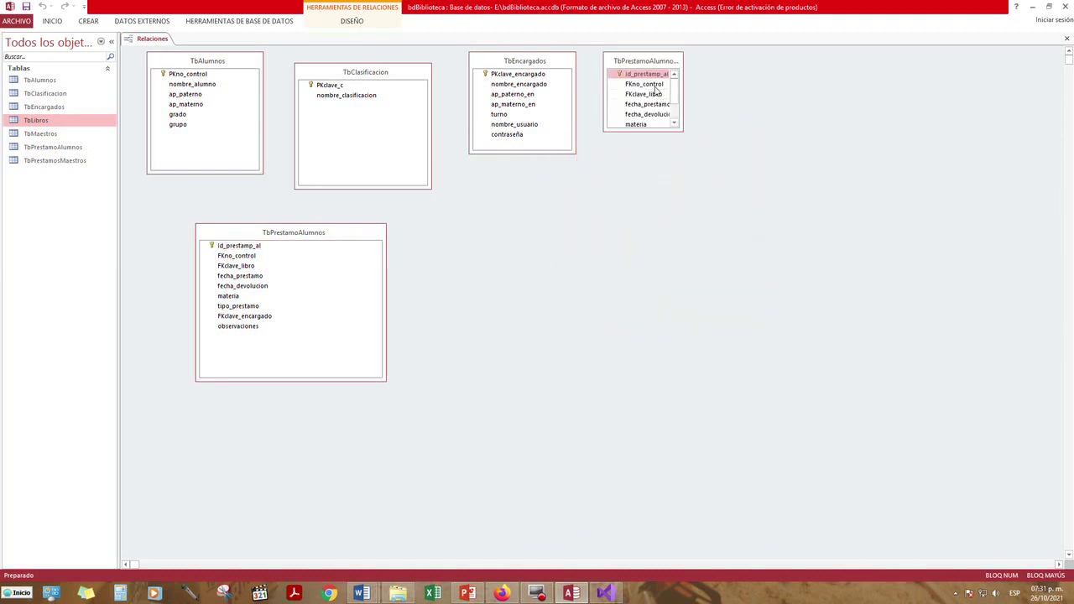
pyautogui.moveTo(654, 66); pyautogui.dragTo(455, 270)
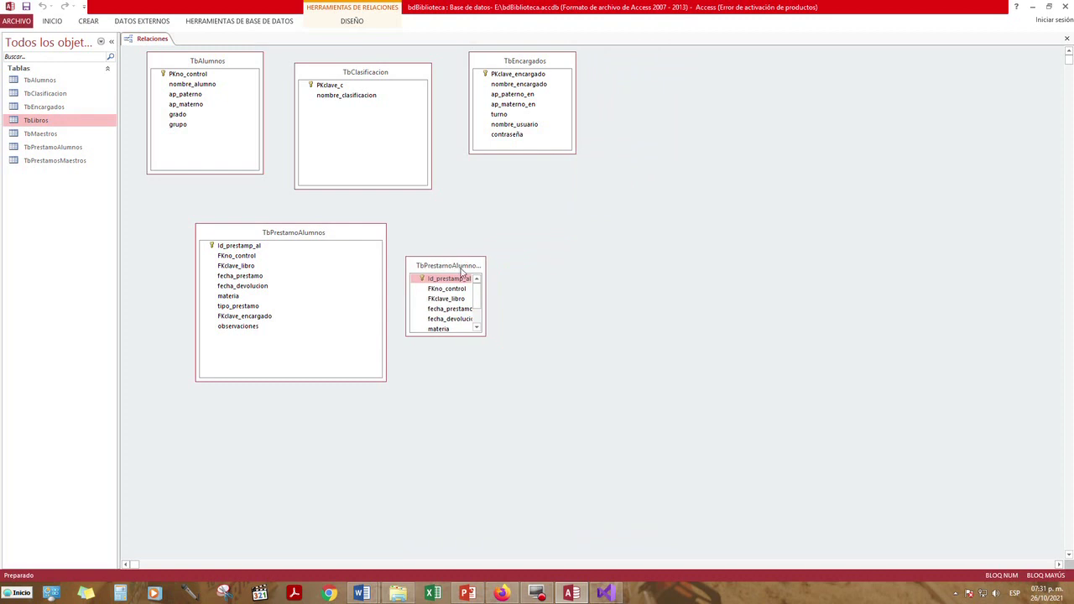
pyautogui.click(368, 235)
pyautogui.rightClick(368, 235)
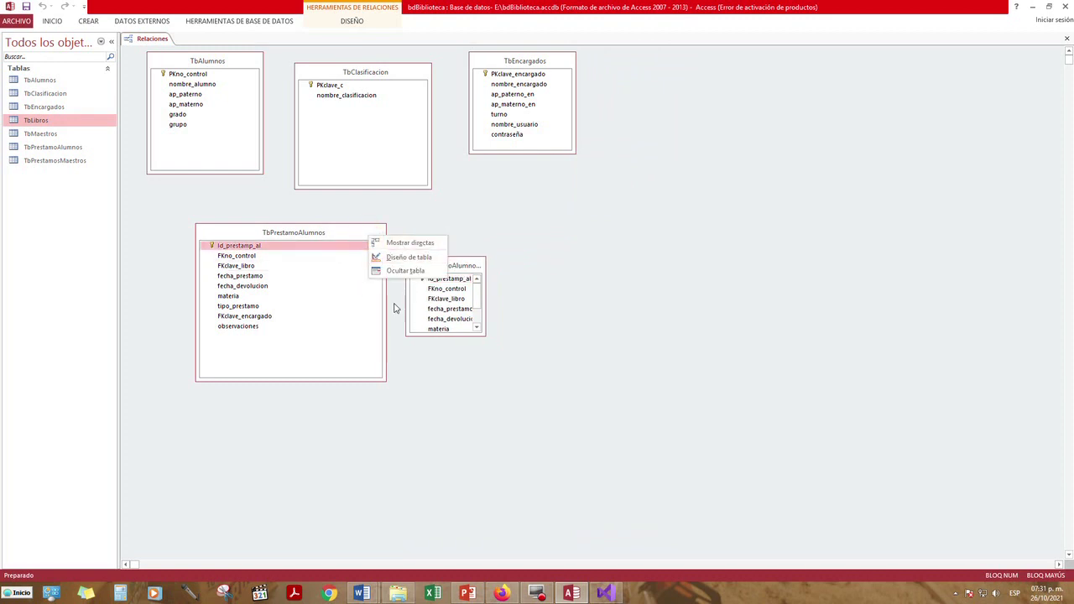
pyautogui.click(457, 266)
pyautogui.moveTo(457, 267); pyautogui.dragTo(472, 269)
pyautogui.press('Delete')
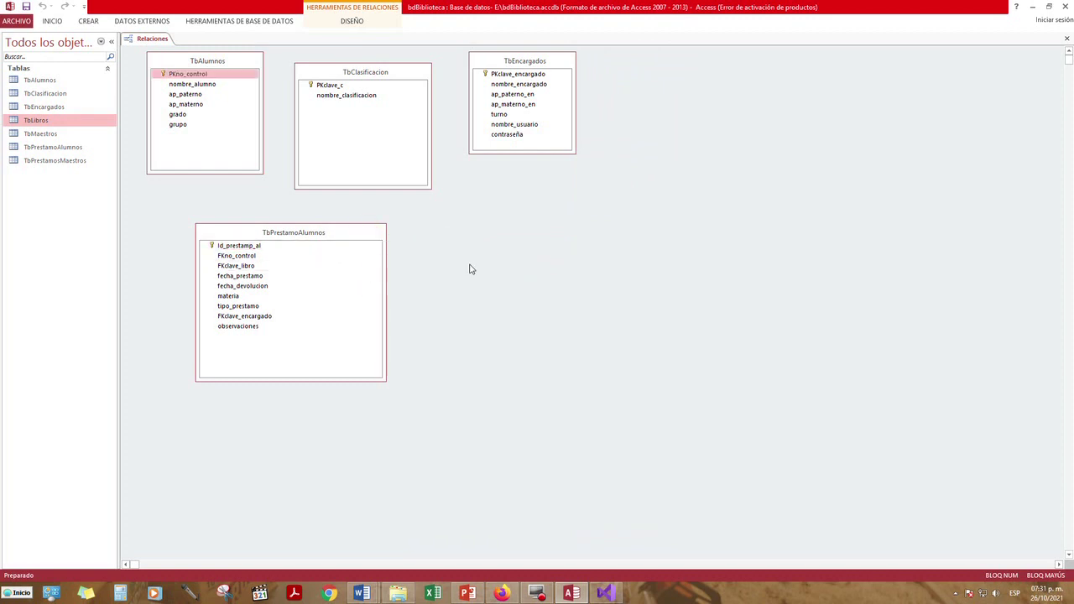
# Add the TbLibros table back to the relationships layout and place it below TbEncargados
pyautogui.rightClick(502, 248)
pyautogui.click(524, 254)
pyautogui.click(474, 198)
pyautogui.click(557, 298)
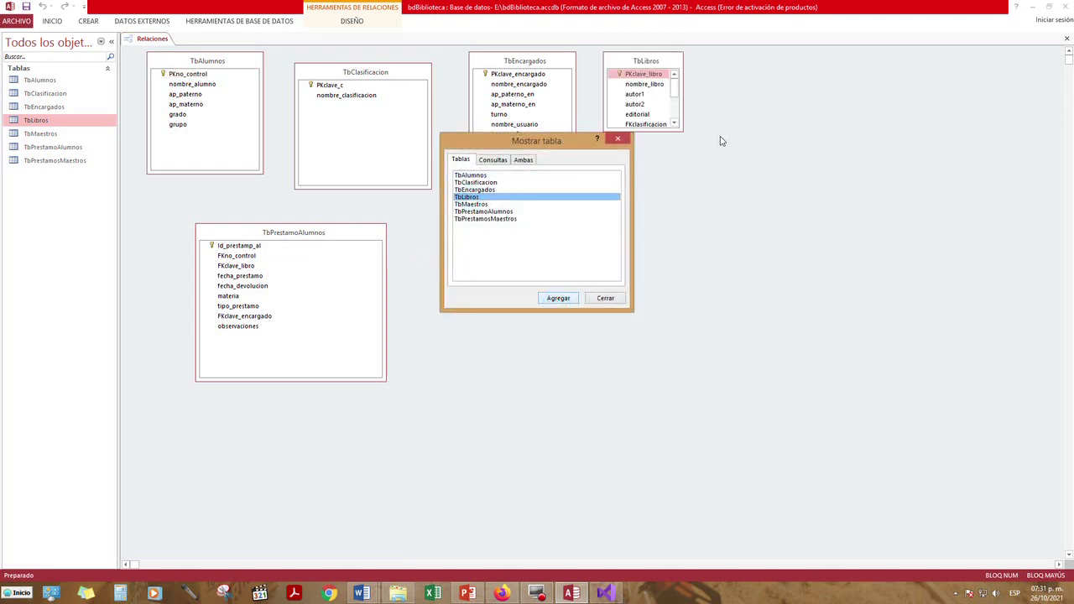
pyautogui.click(618, 139)
pyautogui.moveTo(646, 61); pyautogui.dragTo(556, 254)
# Enlarge TbLibros to show all fields, place a smaller TbClasificacion box below it, and move TbPrestamoAlumnos between TbAlumnos and TbEncargados
pyautogui.moveTo(353, 234); pyautogui.dragTo(780, 67)
pyautogui.moveTo(381, 76); pyautogui.dragTo(627, 391)
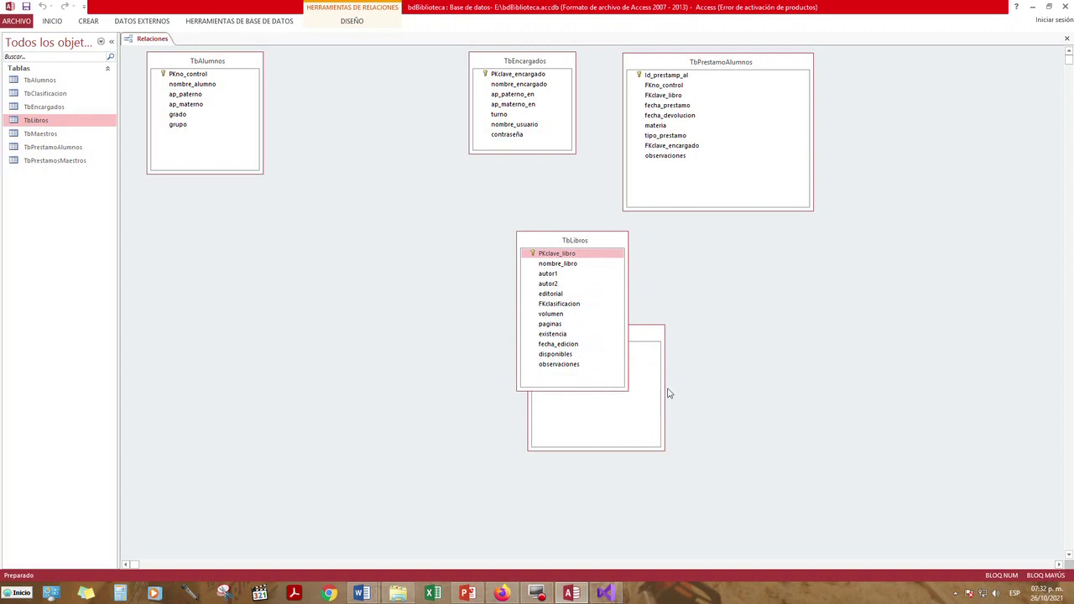
pyautogui.click(652, 336)
pyautogui.moveTo(651, 336); pyautogui.dragTo(638, 416)
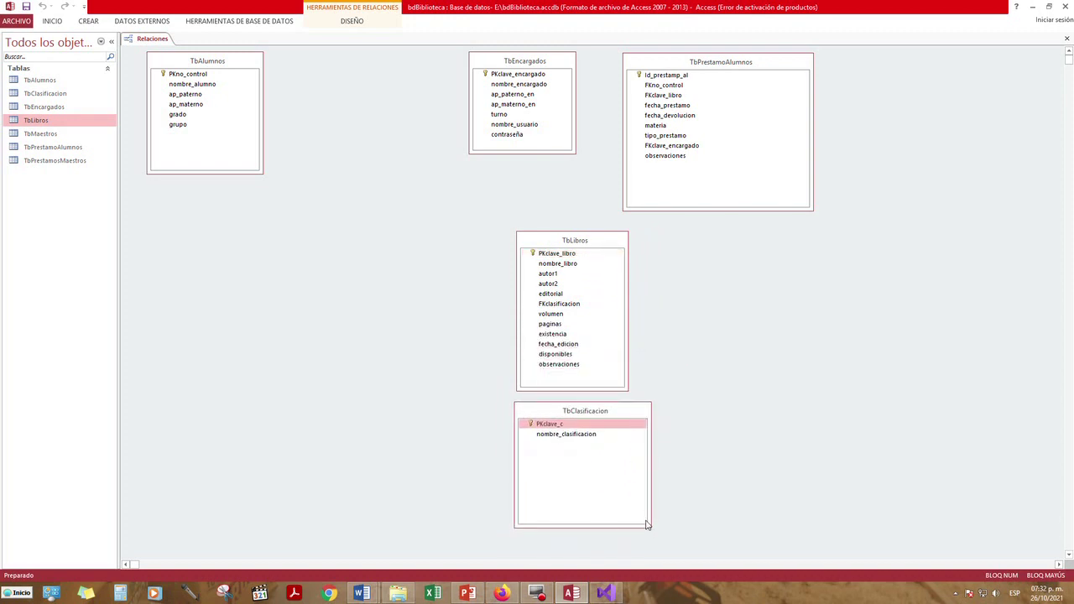
pyautogui.moveTo(645, 523); pyautogui.dragTo(628, 497)
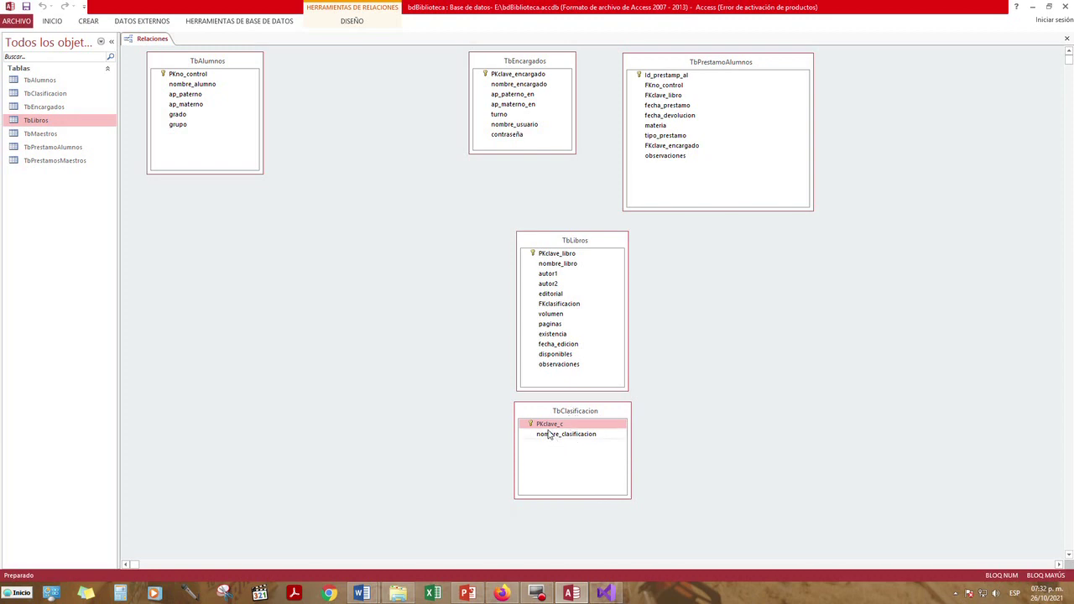
pyautogui.moveTo(761, 60); pyautogui.dragTo(402, 73)
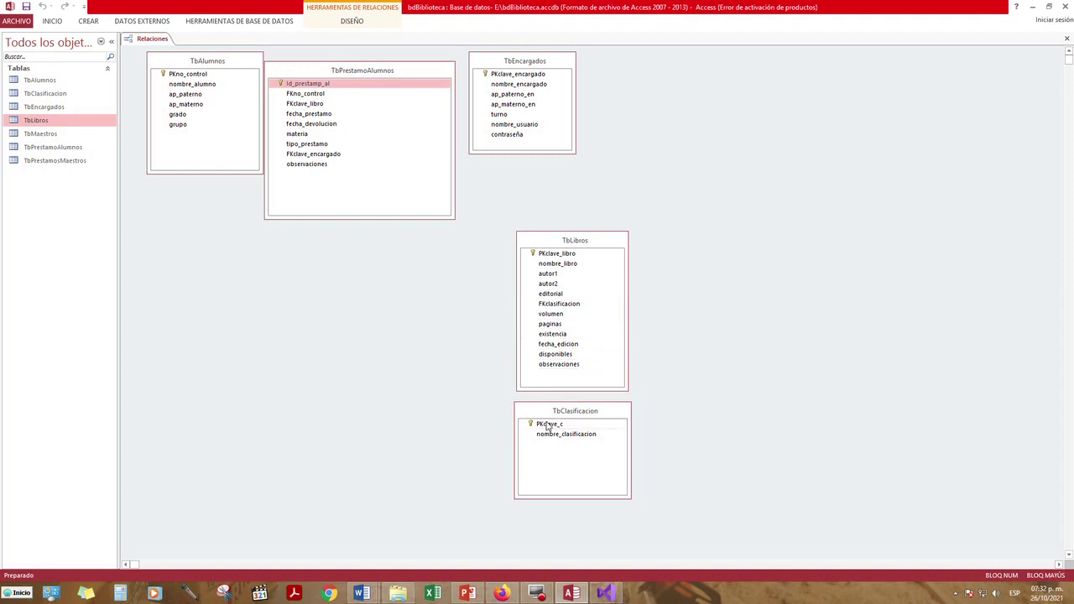
# Create a relationship from PKclave_c in TbClasificacion to FKclasificacion in TbLibros without enforcing referential integrity
pyautogui.moveTo(550, 426); pyautogui.dragTo(543, 307)
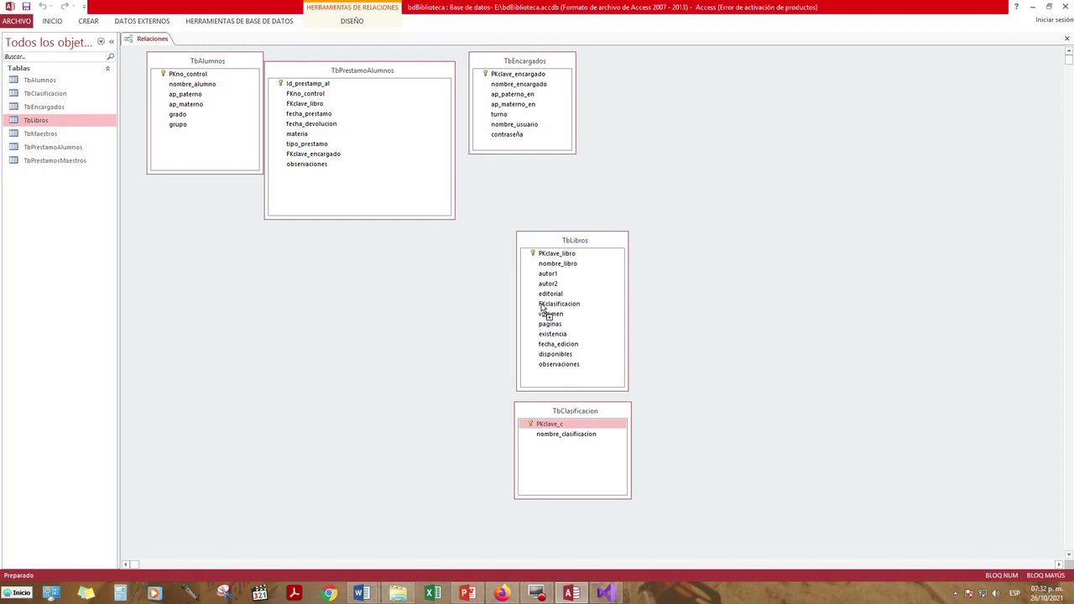
pyautogui.moveTo(543, 309); pyautogui.dragTo(542, 307)
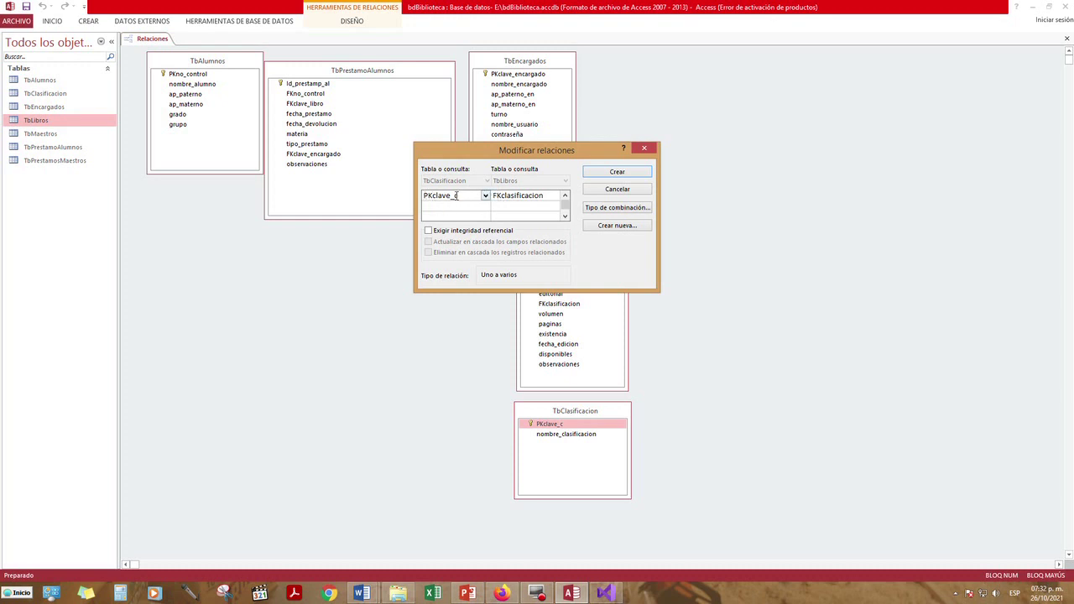
pyautogui.click(506, 235)
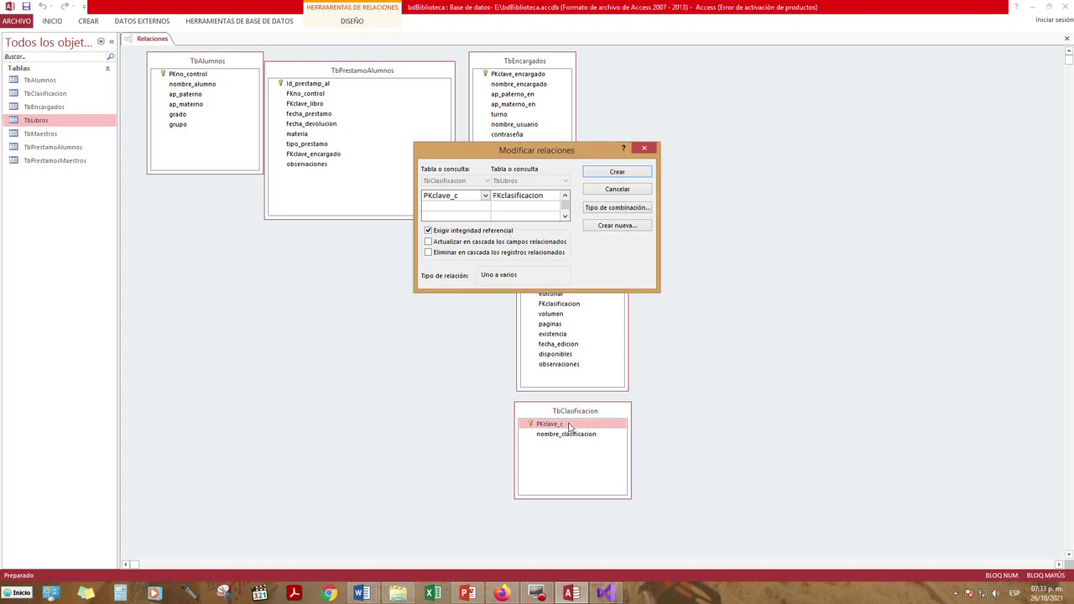
pyautogui.press('space')
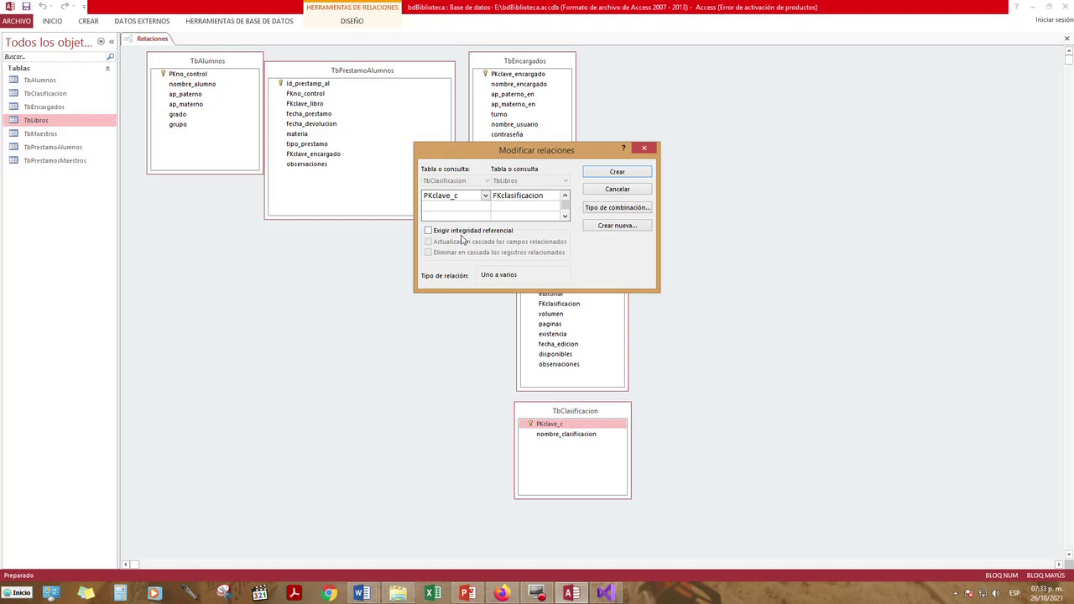
pyautogui.click(623, 175)
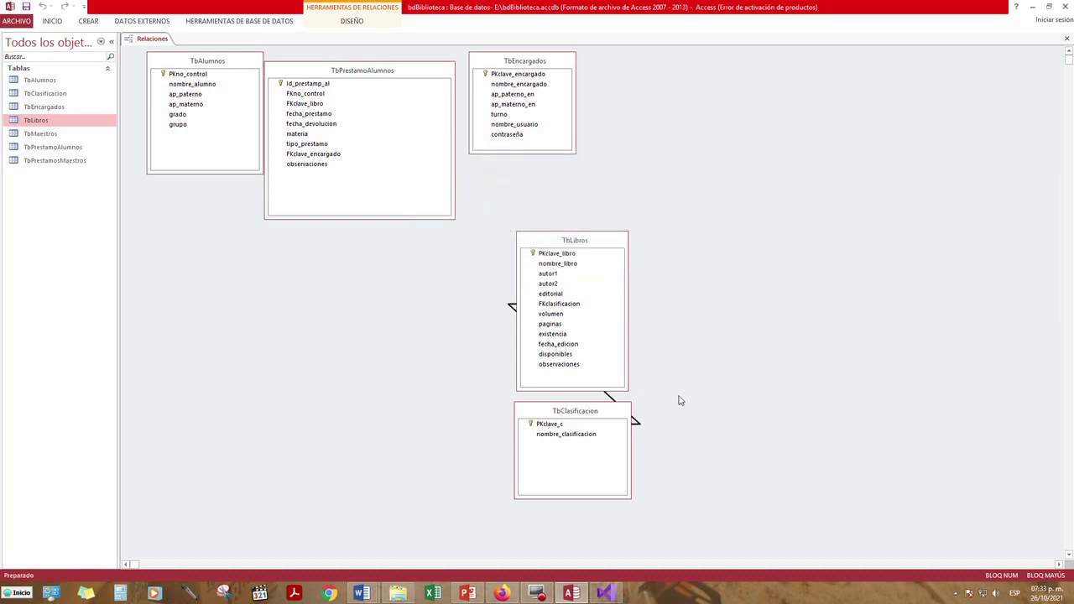
# Arrange TbEncargados, TbAlumnos, TbLibros and TbClasificacion in one row, with TbPrestamoAlumnos below TbAlumnos
pyautogui.moveTo(599, 246); pyautogui.dragTo(738, 224)
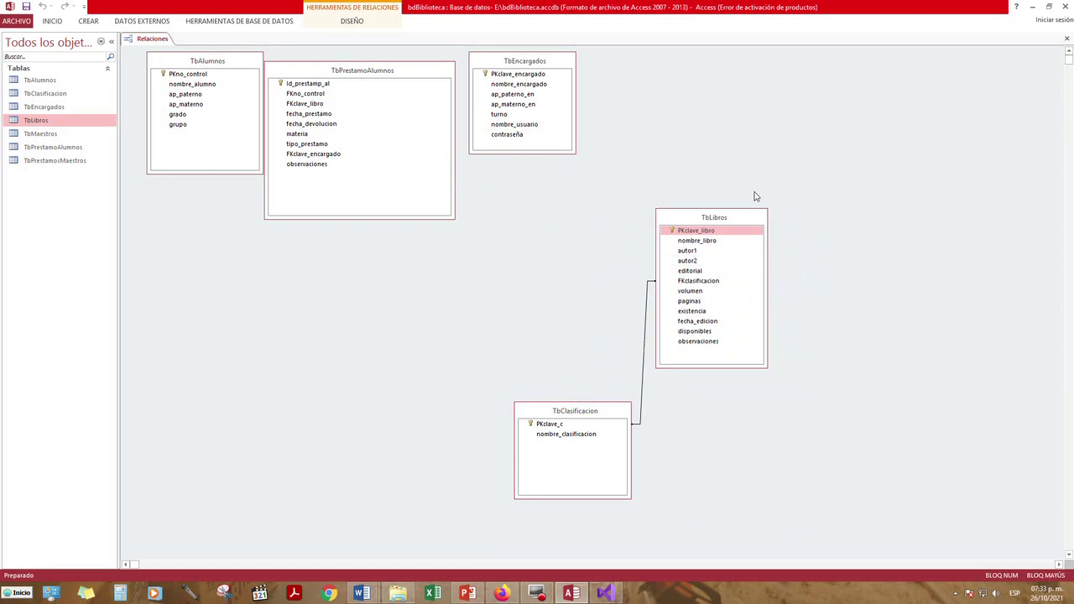
pyautogui.moveTo(724, 217); pyautogui.dragTo(701, 88)
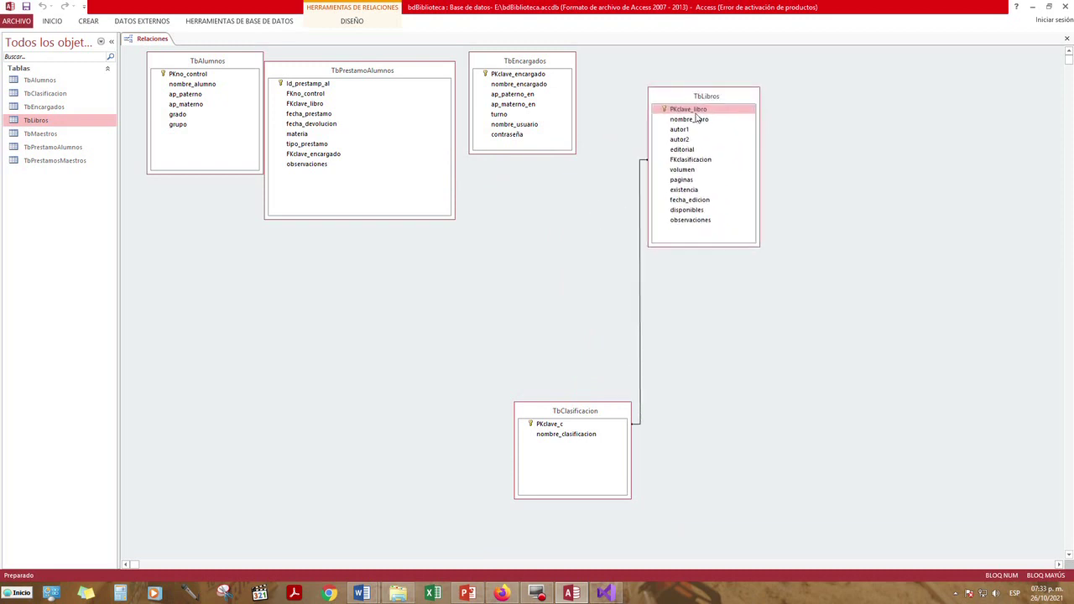
pyautogui.moveTo(357, 71); pyautogui.dragTo(360, 225)
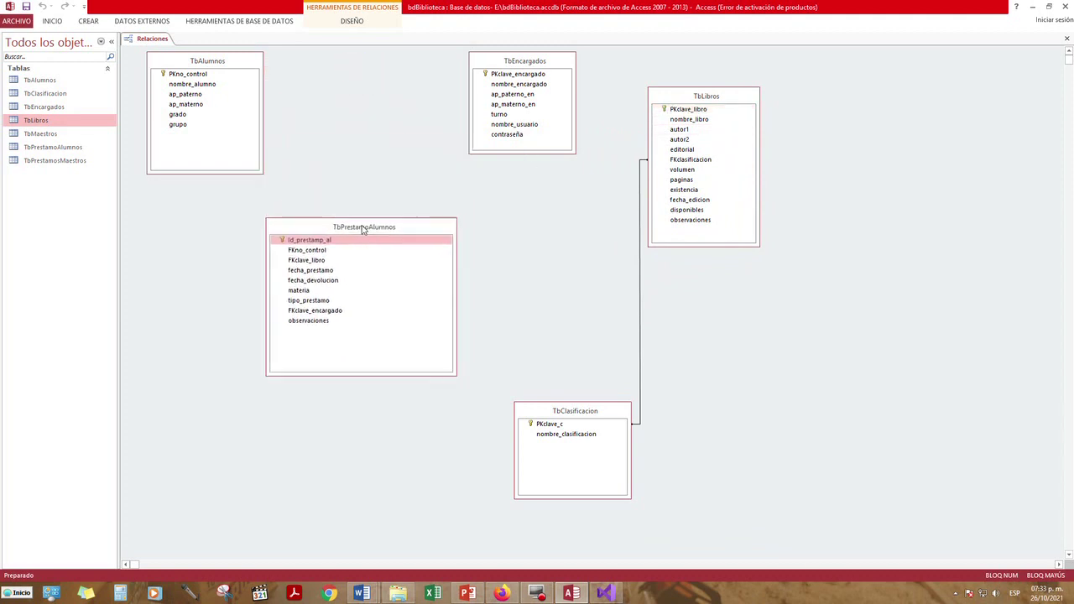
pyautogui.moveTo(208, 61); pyautogui.dragTo(341, 66)
pyautogui.moveTo(554, 61); pyautogui.dragTo(225, 67)
pyautogui.moveTo(718, 99); pyautogui.dragTo(540, 73)
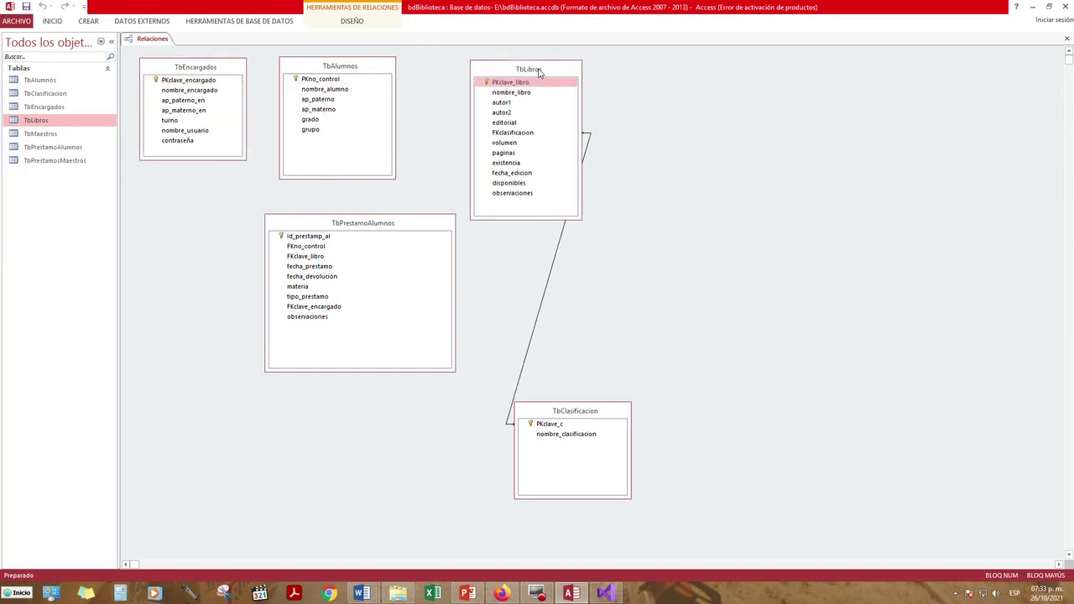
pyautogui.moveTo(600, 415); pyautogui.dragTo(700, 74)
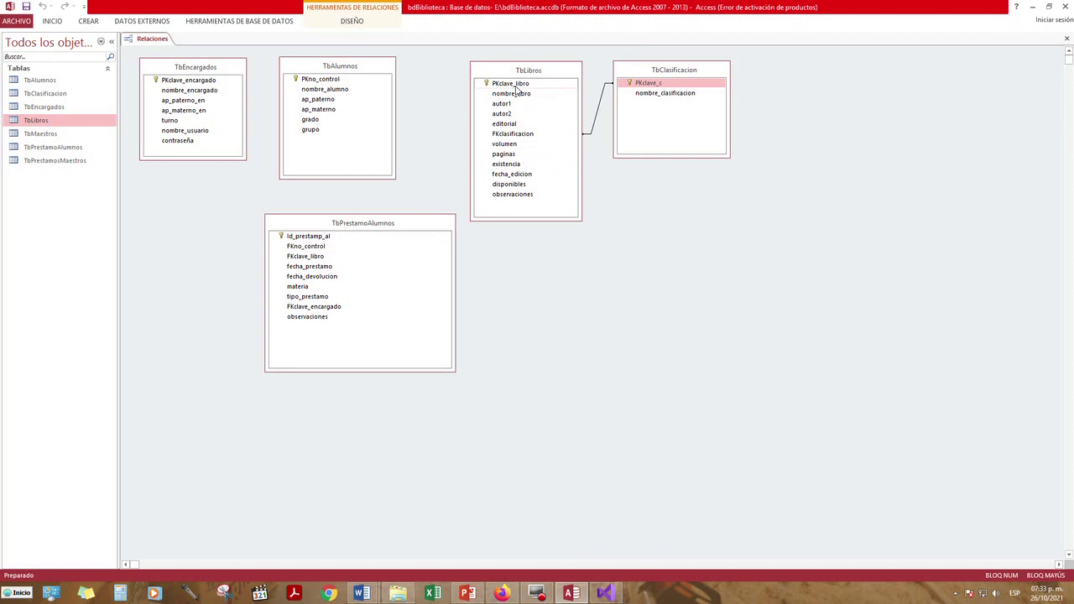
# Relate PKclave_libro in TbLibros to FKclave_libro in TbPrestamoAlumnos with referential integrity enforced, and shift TbLibros slightly away from TbPrestamoAlumnos
pyautogui.moveTo(517, 92); pyautogui.dragTo(307, 261)
pyautogui.moveTo(508, 84); pyautogui.dragTo(310, 261)
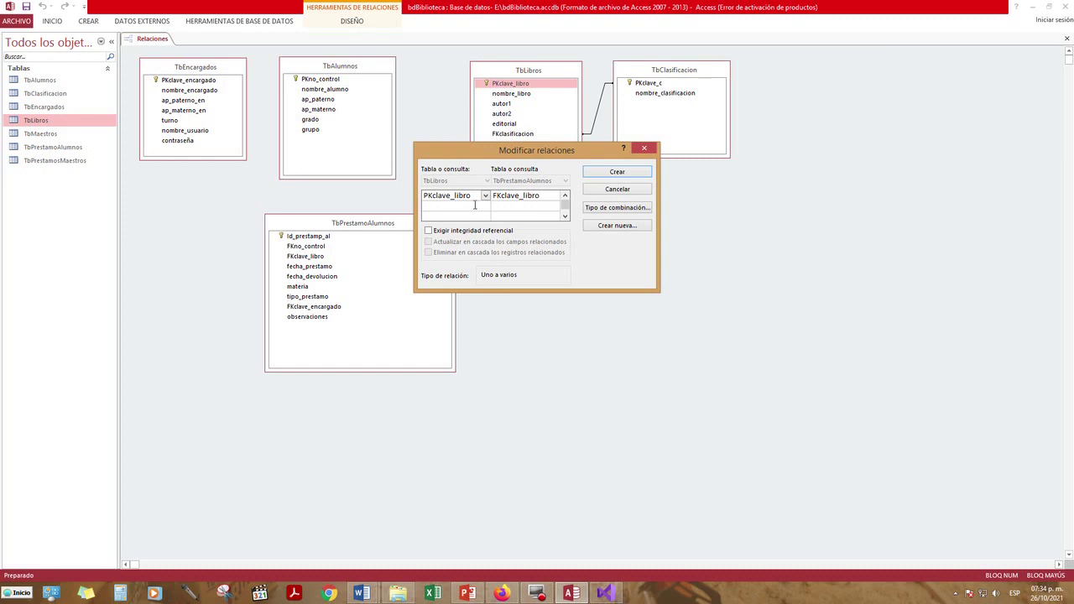
pyautogui.click(429, 230)
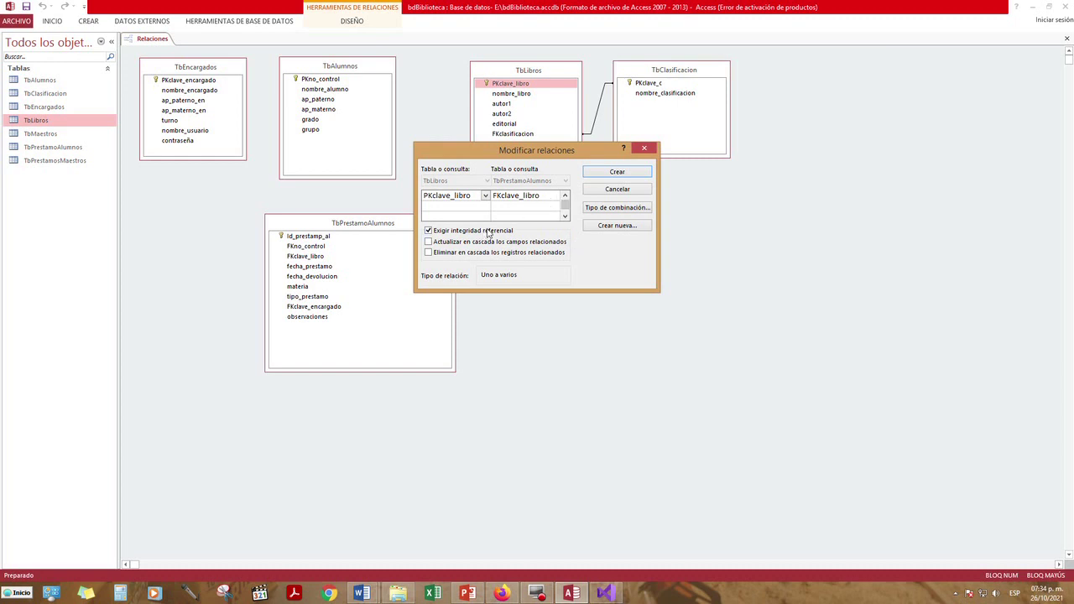
pyautogui.click(615, 171)
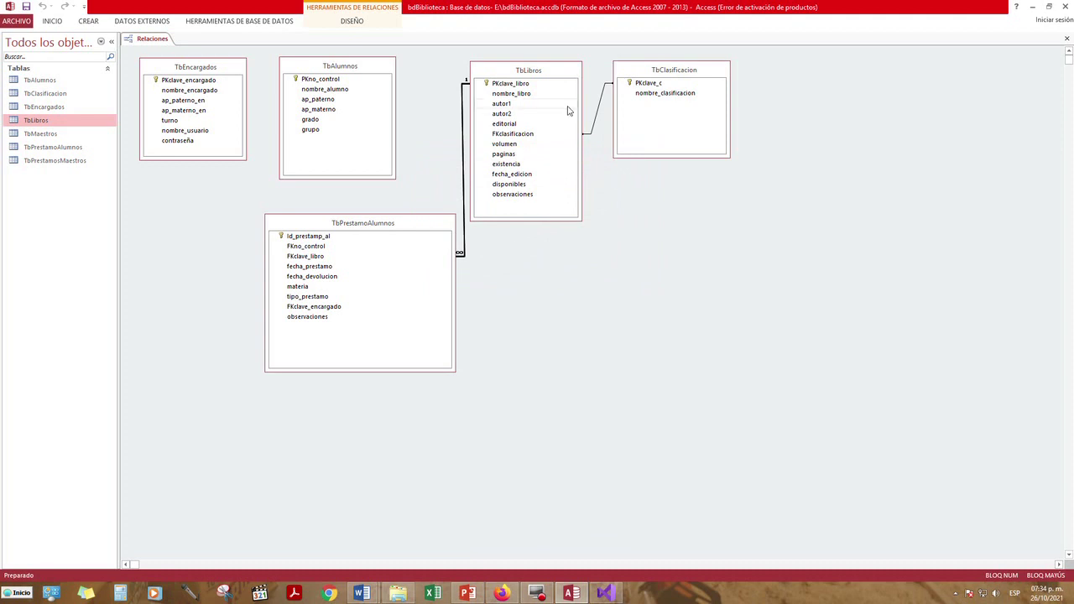
pyautogui.moveTo(543, 77); pyautogui.dragTo(551, 78)
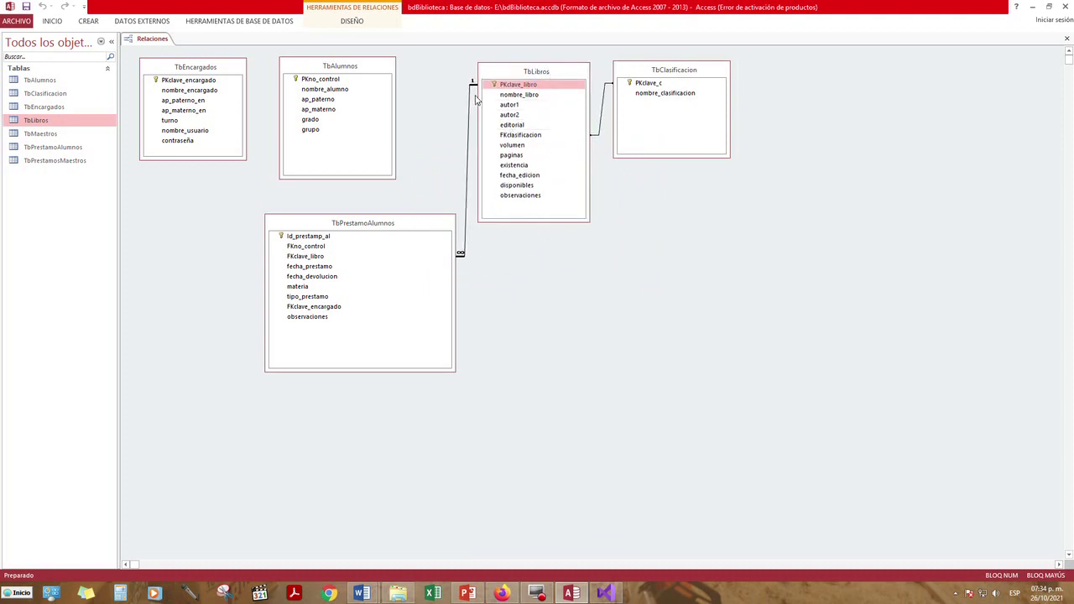
# Switch to the ModeloRelacinoal presentation in PowerPoint and find the slide on primary and foreign key notation
pyautogui.click(468, 594)
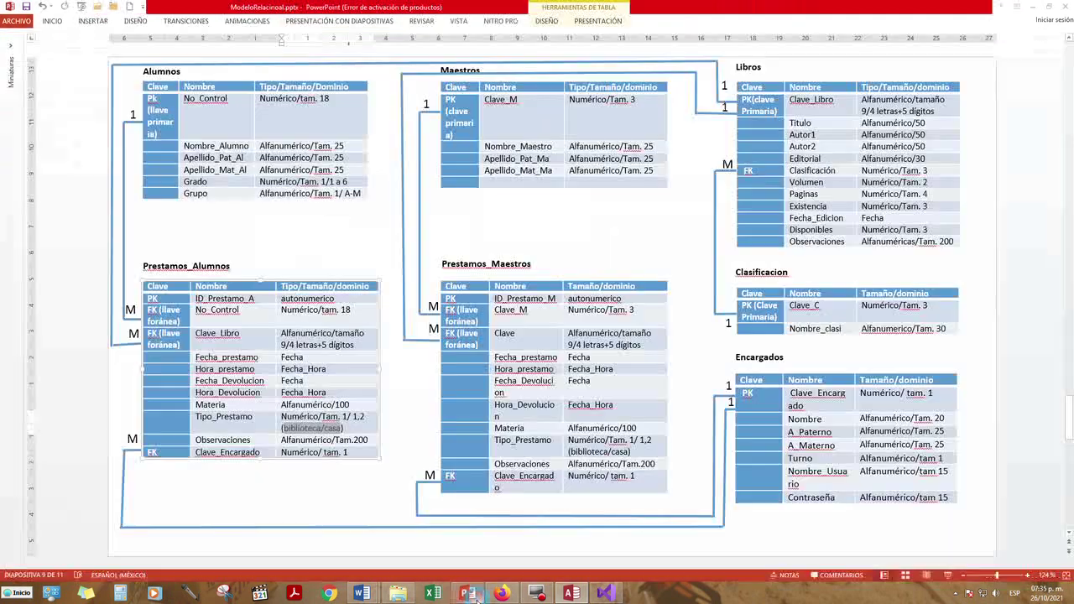
pyautogui.click(1071, 310)
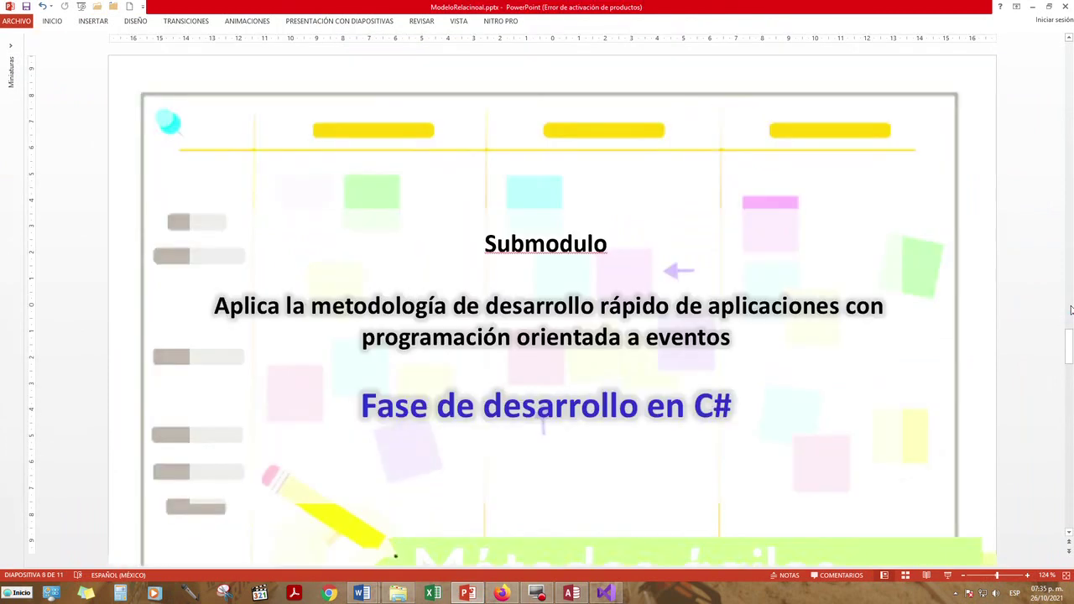
pyautogui.click(1068, 468)
pyautogui.click(1070, 480)
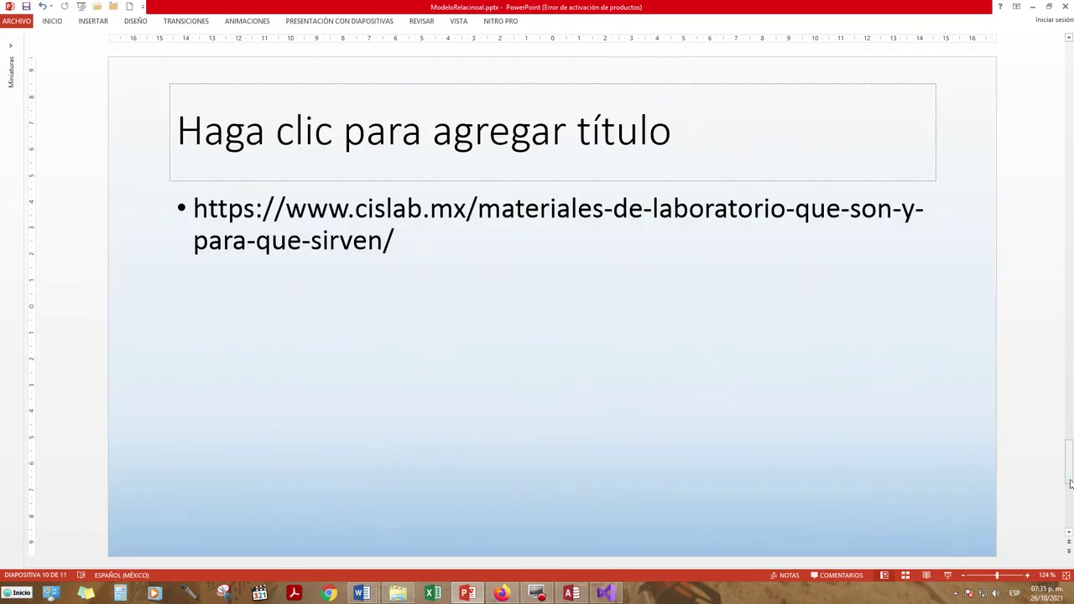
pyautogui.click(1070, 213)
pyautogui.click(1071, 213)
pyautogui.click(1070, 213)
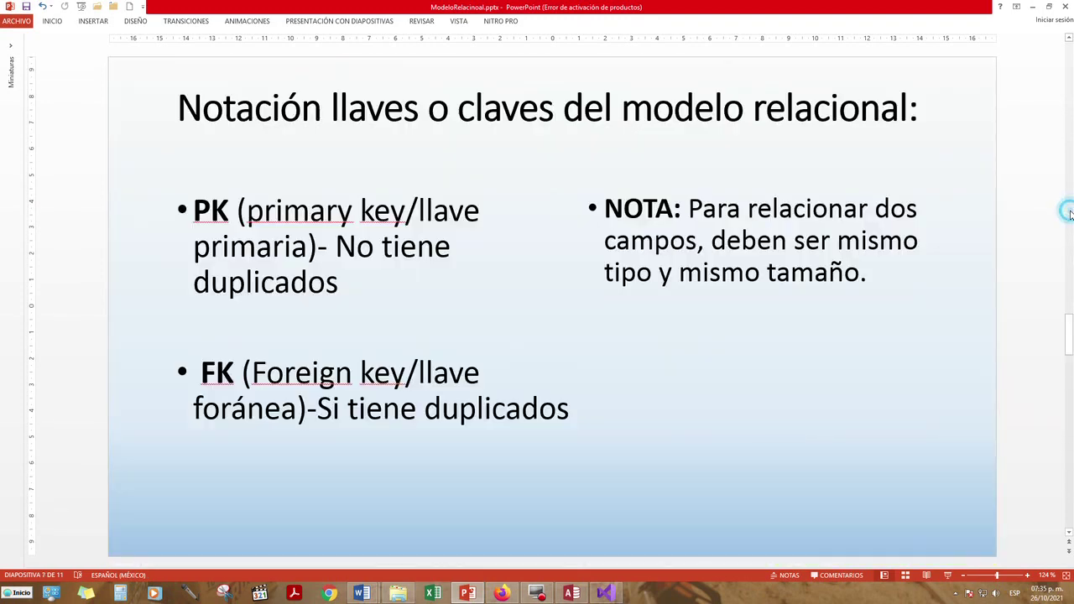
# Review the slides on relationship notation types and the library's relational model diagram
pyautogui.click(1070, 213)
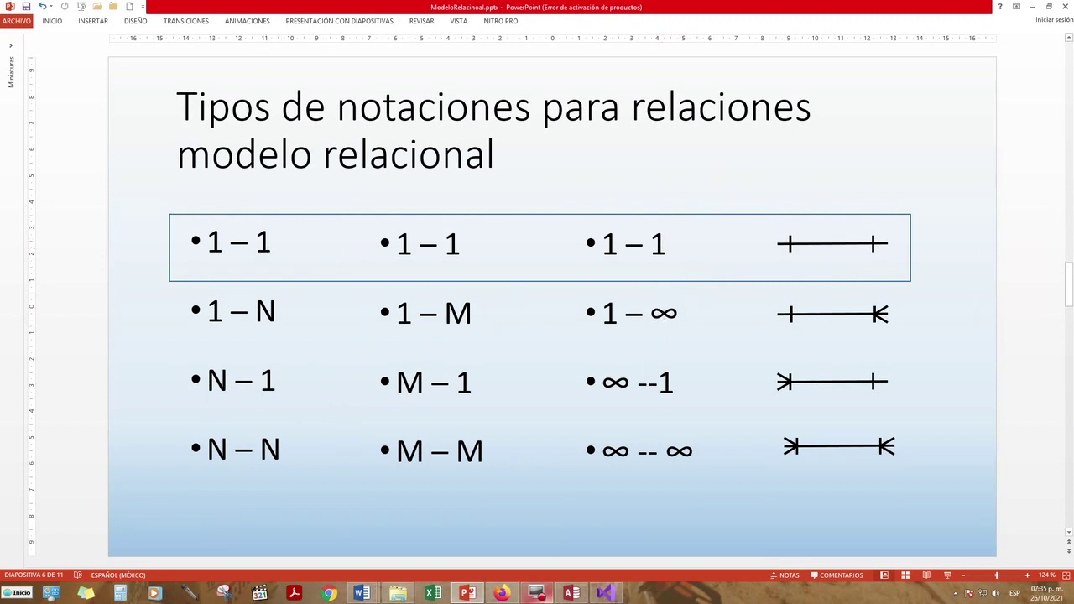
pyautogui.scroll(-5, 1070, 491)
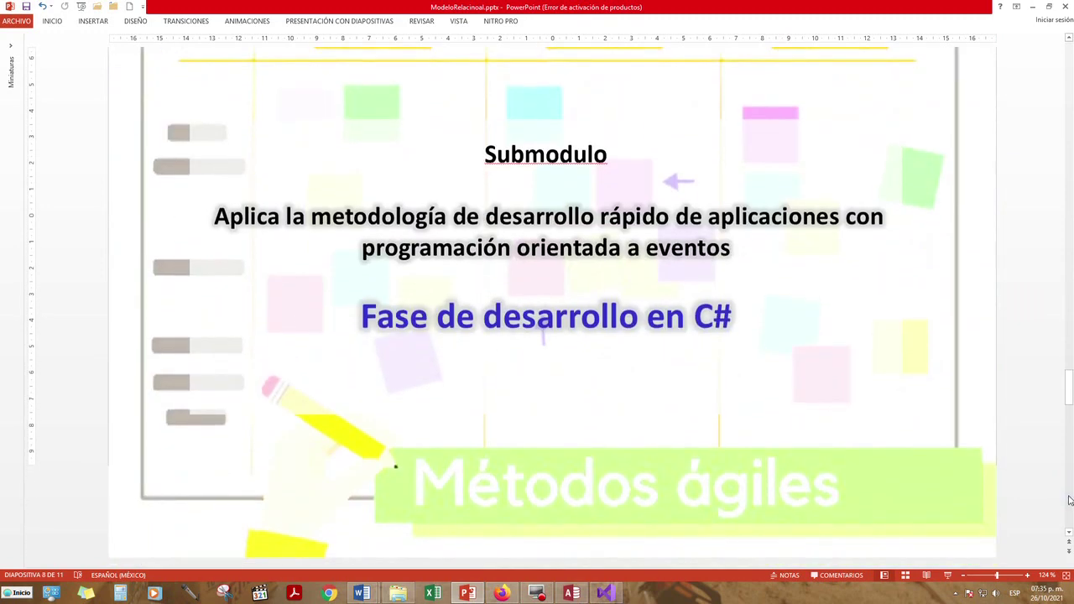
pyautogui.scroll(-2, 1070, 495)
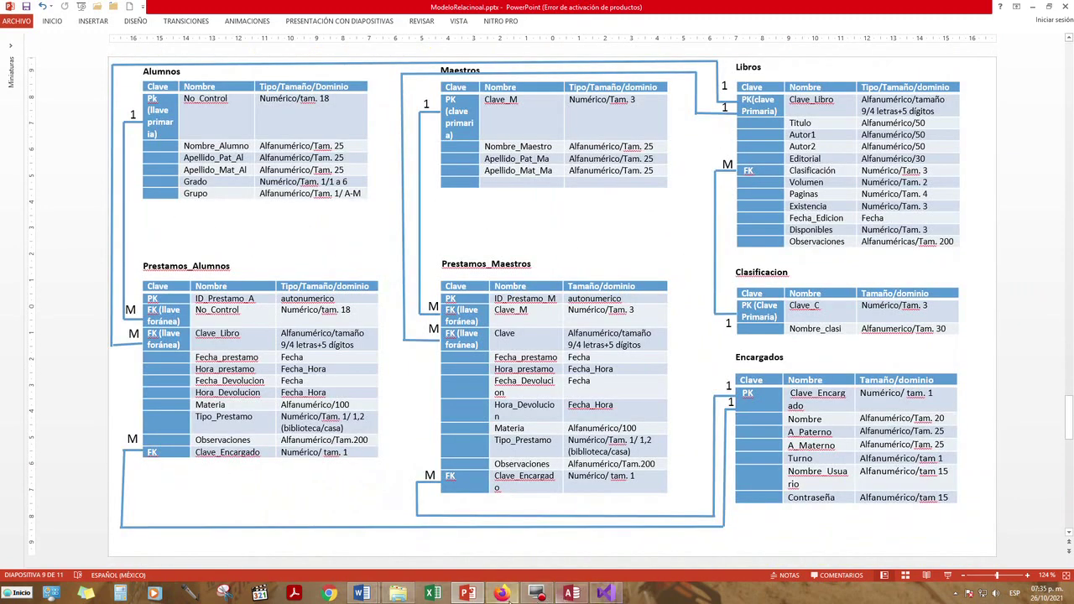
# Switch to the bdBiblioteca database in Access, narrow TbPrestamoAlumnos and TbAlumnos, and move both closer to TbLibros
pyautogui.click(569, 594)
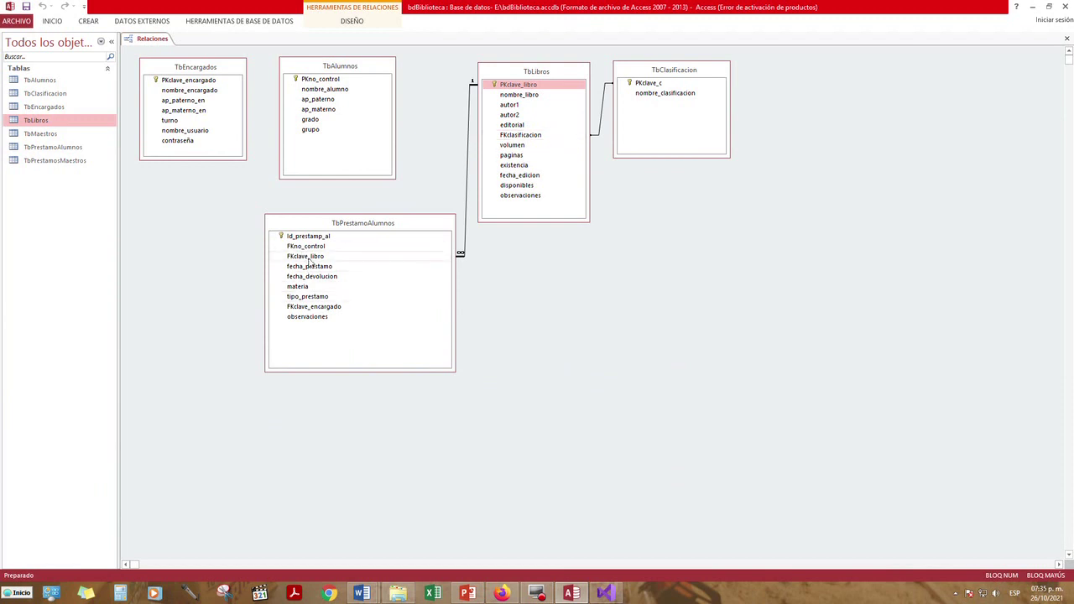
pyautogui.moveTo(452, 284); pyautogui.dragTo(353, 279)
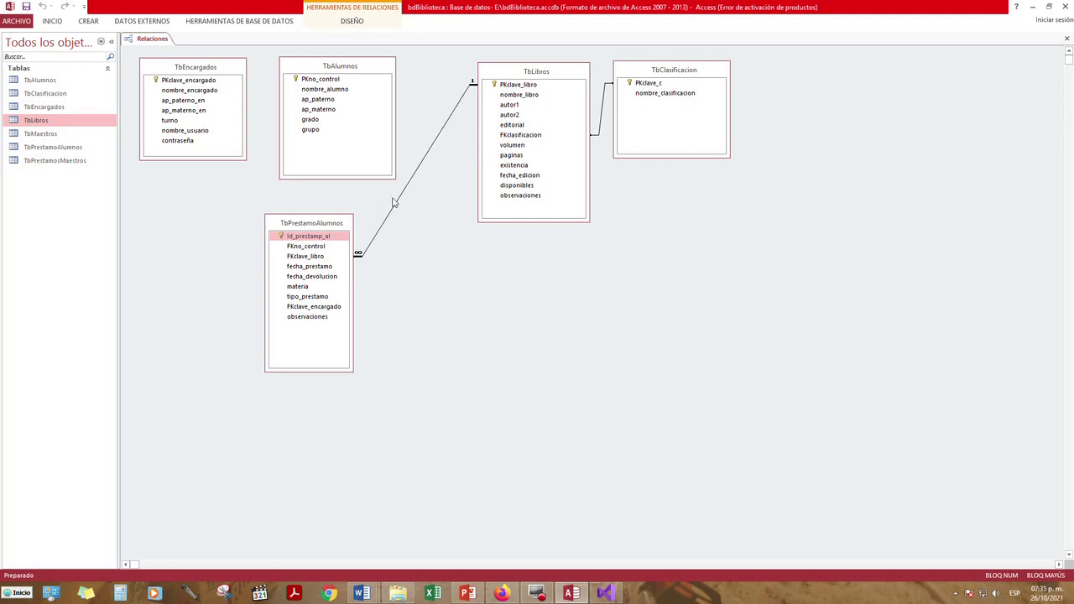
pyautogui.moveTo(325, 222); pyautogui.dragTo(428, 246)
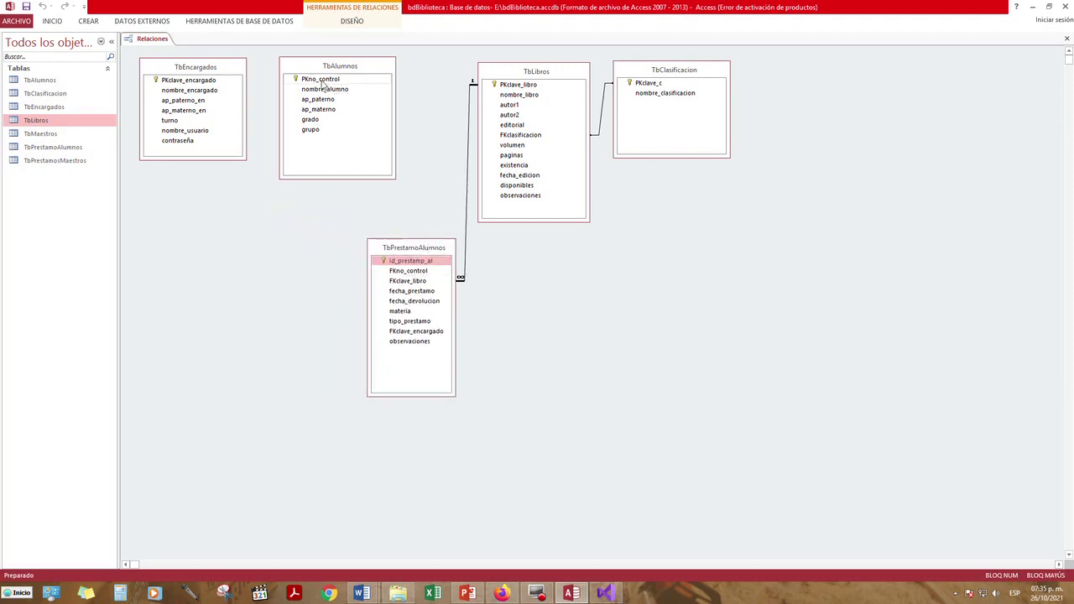
pyautogui.moveTo(340, 66); pyautogui.dragTo(393, 94)
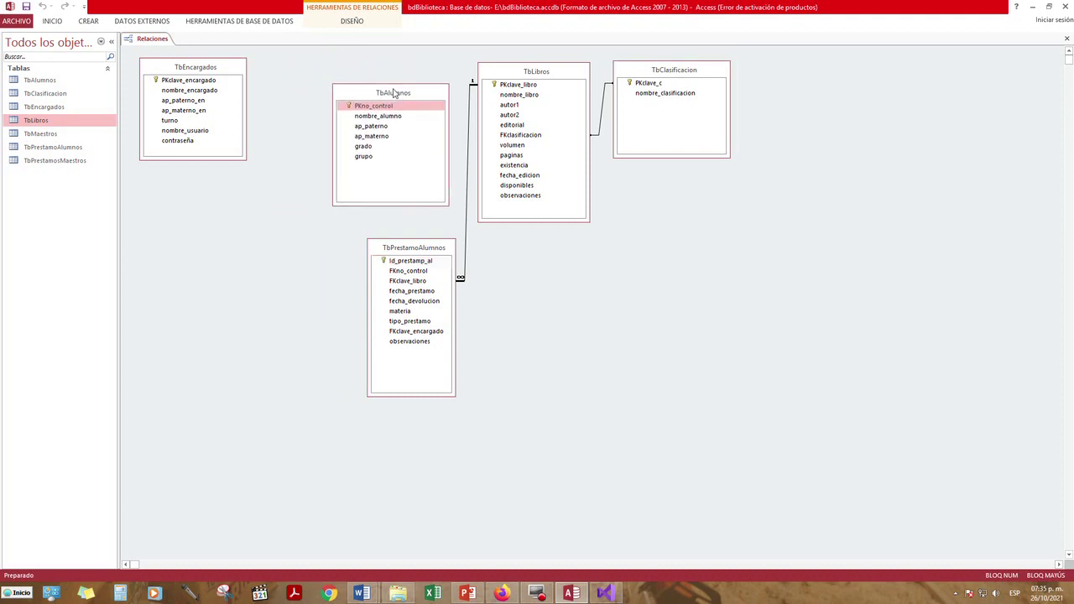
pyautogui.moveTo(419, 144); pyautogui.dragTo(415, 145)
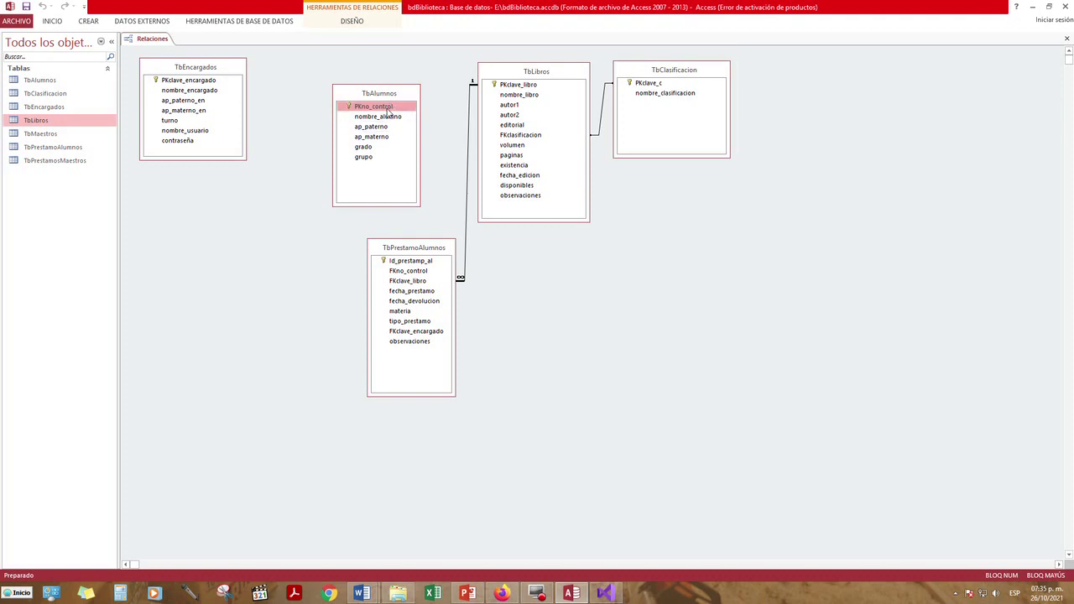
# Relate PKno_control in TbAlumnos to FKno_control in TbPrestamoAlumnos with referential integrity enforced, and shift TbAlumnos away from TbLibros
pyautogui.moveTo(388, 113); pyautogui.dragTo(422, 277)
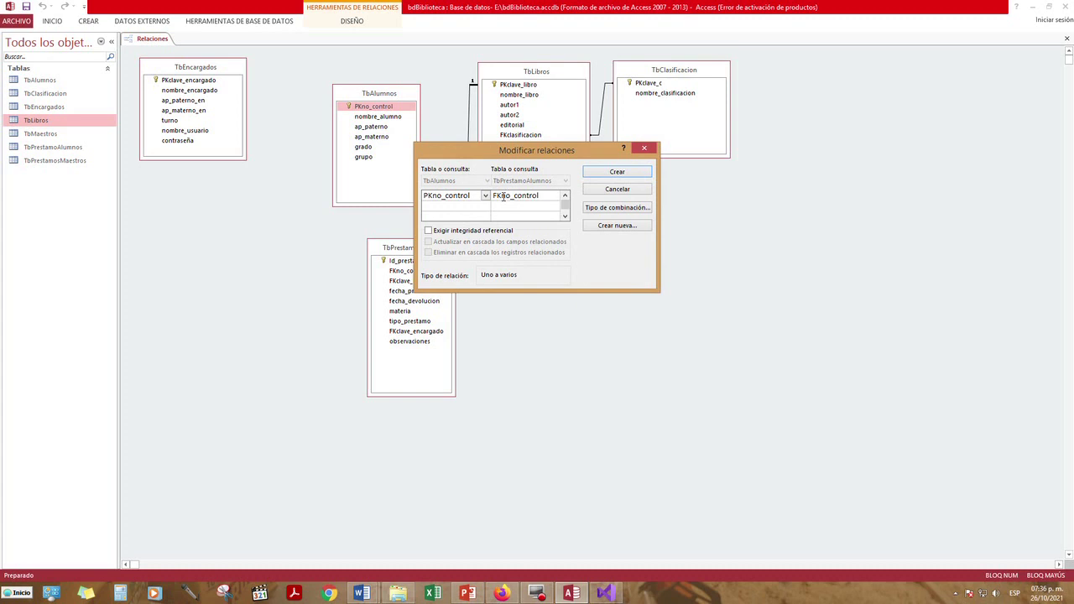
pyautogui.click(430, 230)
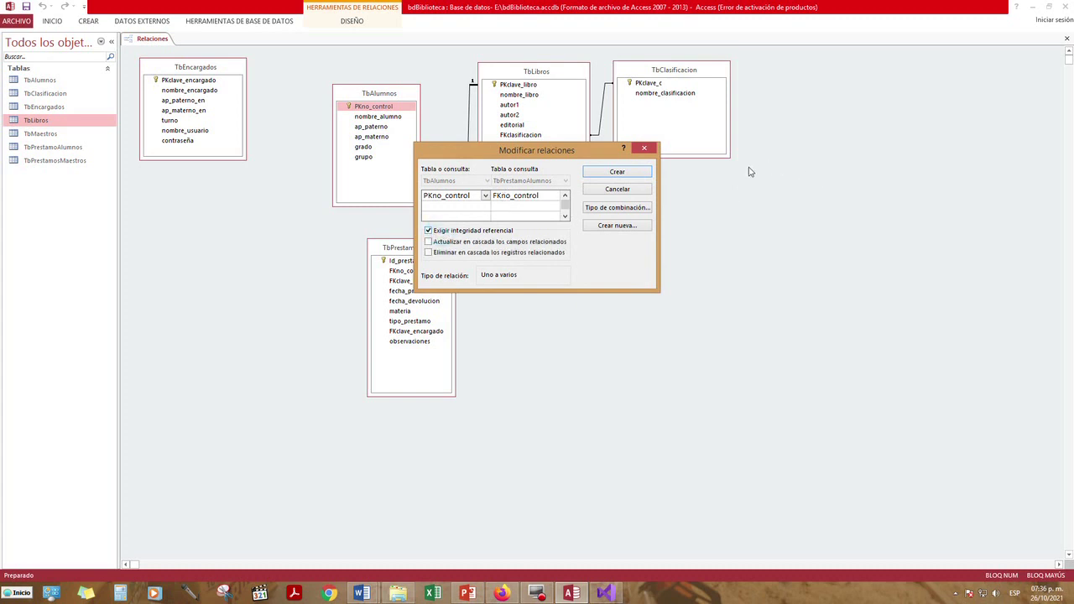
pyautogui.click(635, 176)
pyautogui.moveTo(383, 95); pyautogui.dragTo(325, 87)
# Place TbEncargados beside TbPrestamoAlumnos, relate PKclave_encargado to FKclave_encargado without enforcing referential integrity, and space TbEncargados and TbAlumnos further out
pyautogui.moveTo(204, 67); pyautogui.dragTo(561, 309)
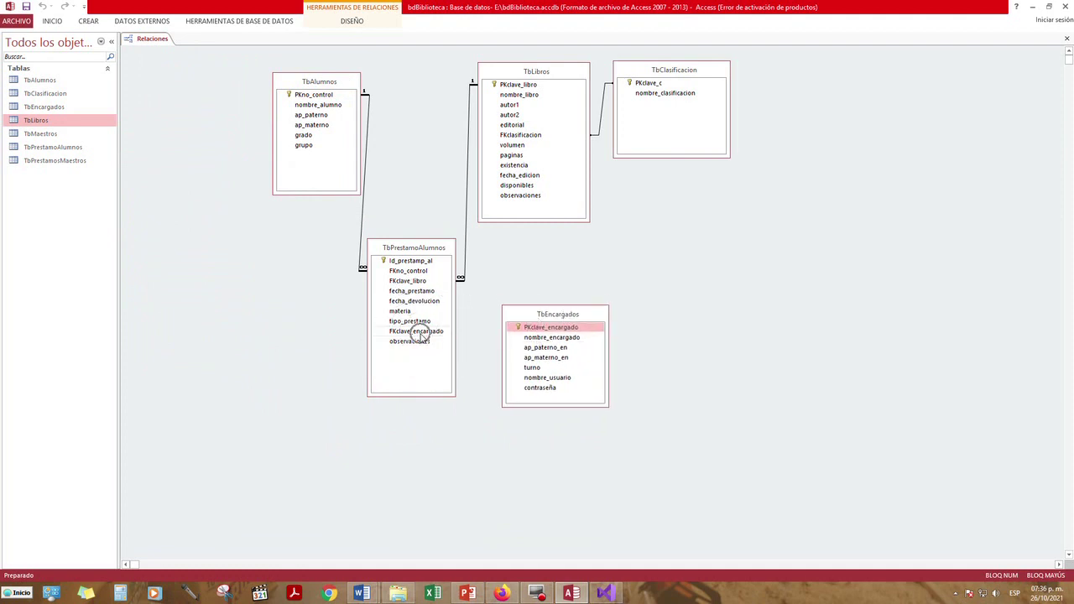
pyautogui.click(527, 329)
pyautogui.click(527, 329)
pyautogui.click(526, 329)
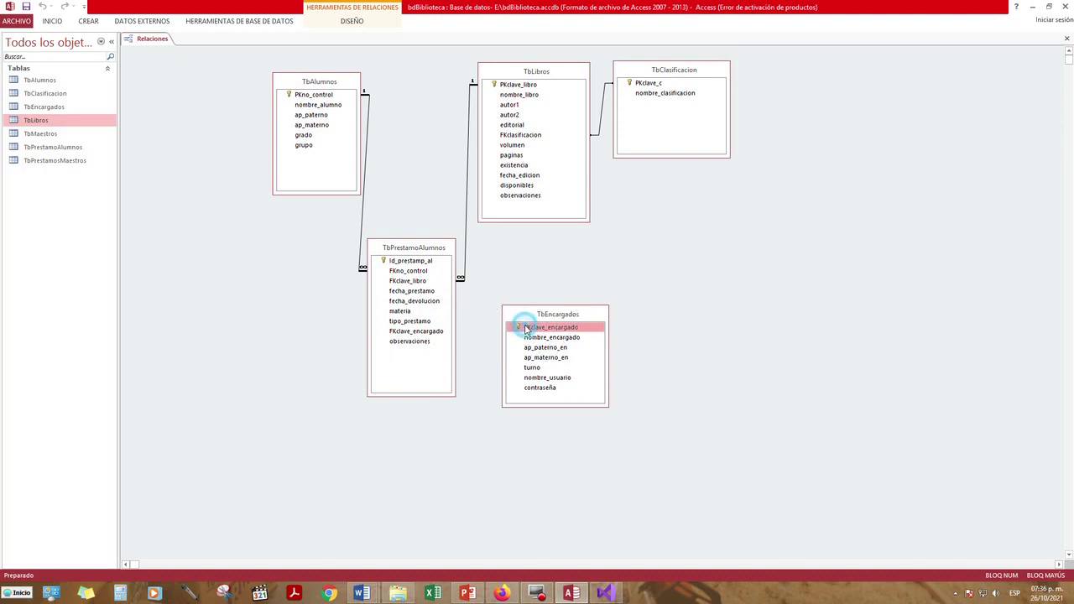
pyautogui.moveTo(527, 329); pyautogui.dragTo(429, 336)
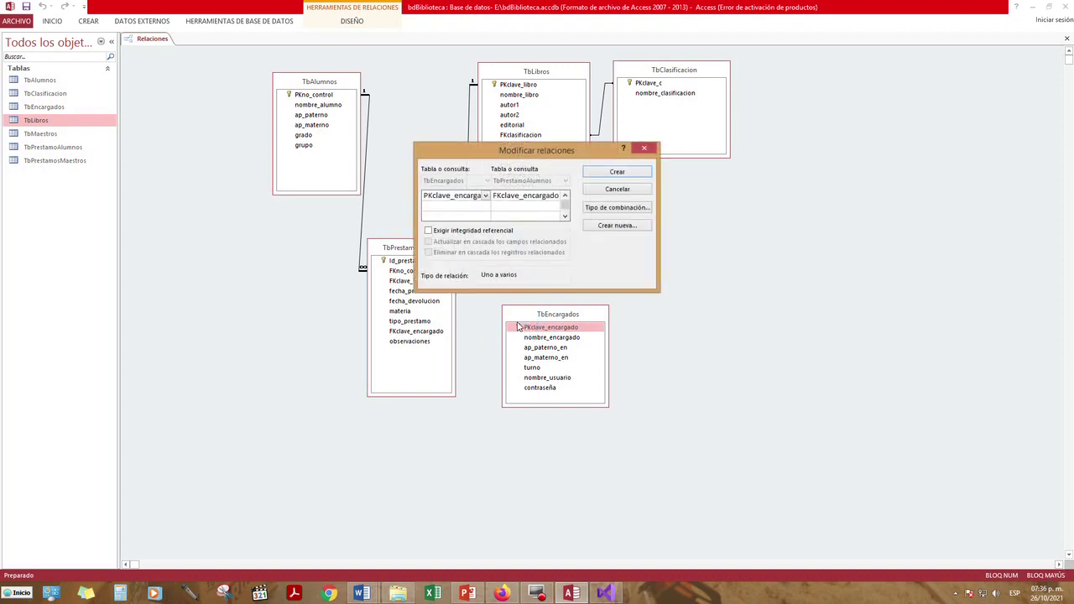
pyautogui.click(626, 178)
pyautogui.moveTo(590, 314); pyautogui.dragTo(641, 280)
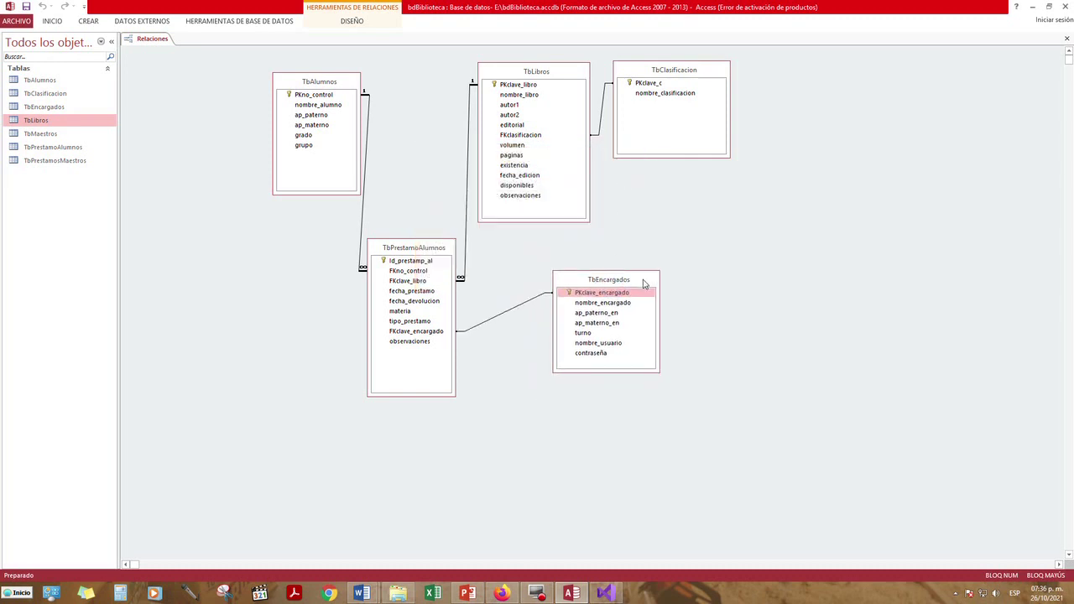
pyautogui.moveTo(314, 89); pyautogui.dragTo(272, 87)
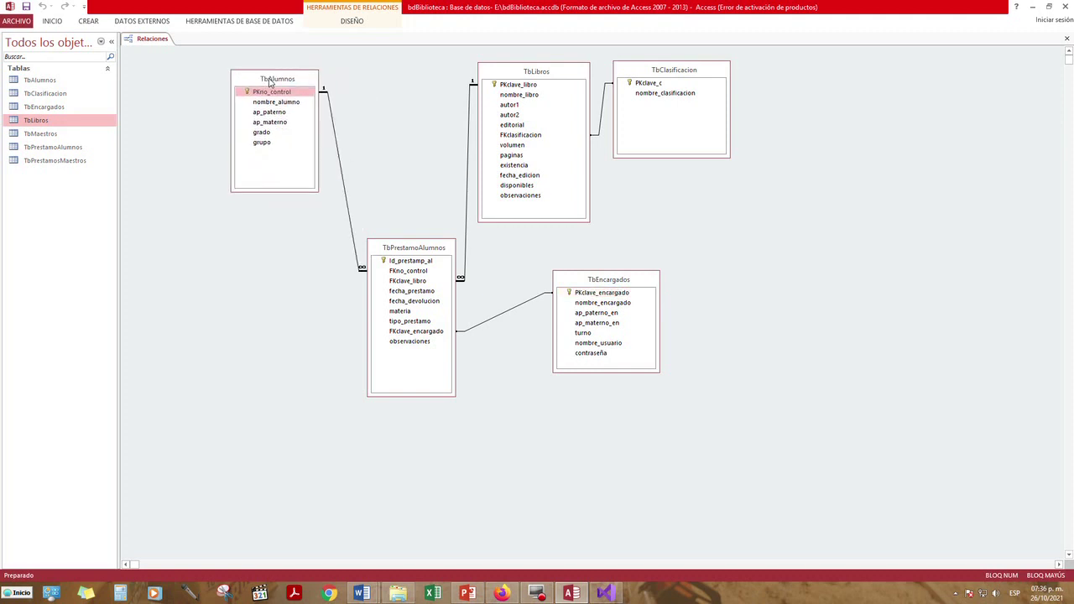
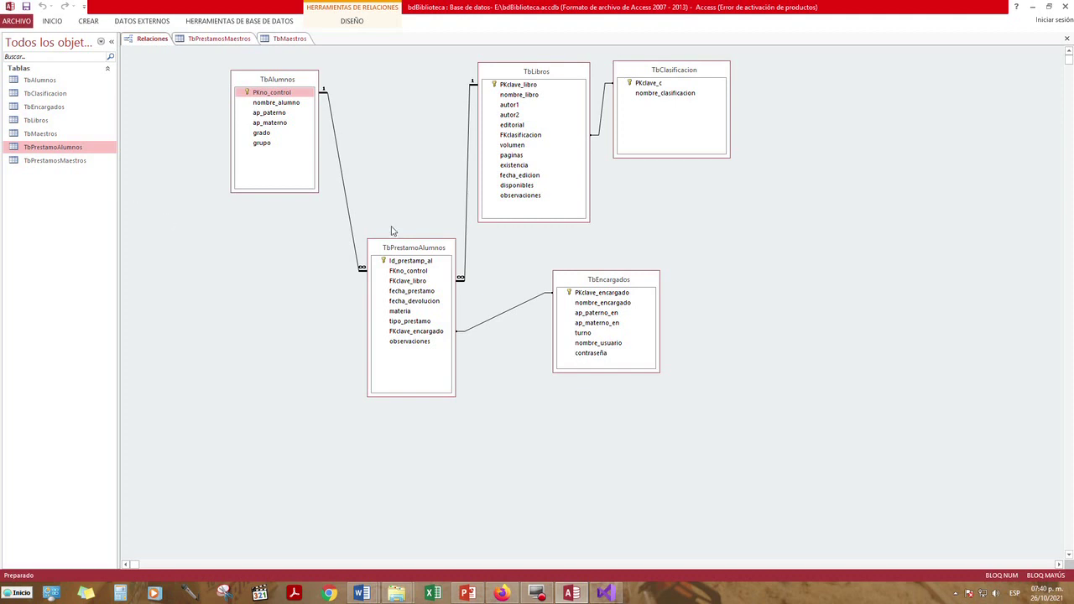
# Open the TbPrestamosMaestros table in Design view, agreeing to save the table
pyautogui.doubleClick(80, 160)
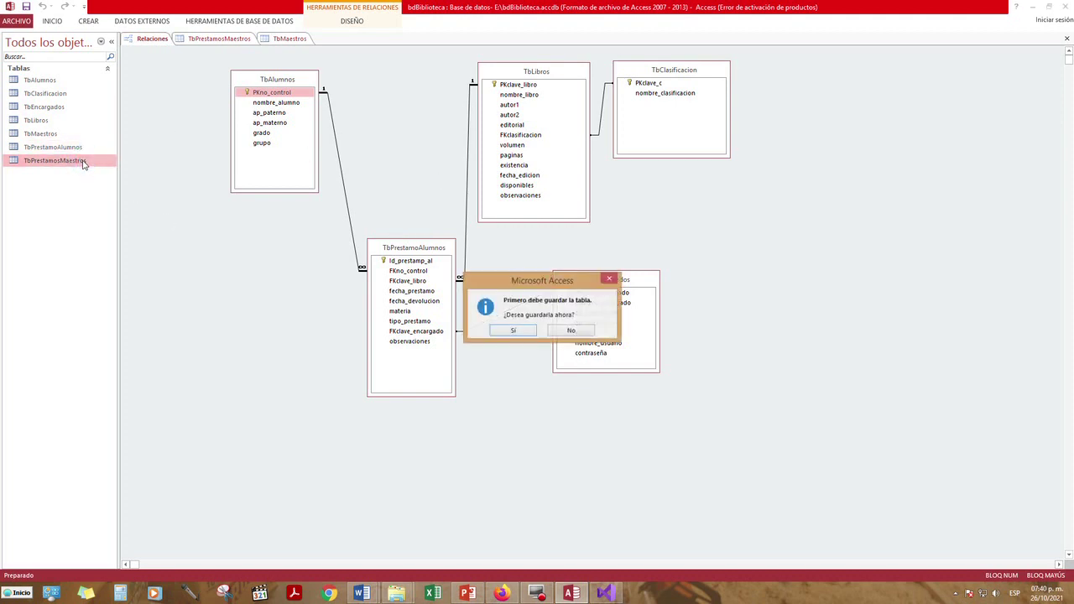
pyautogui.click(529, 335)
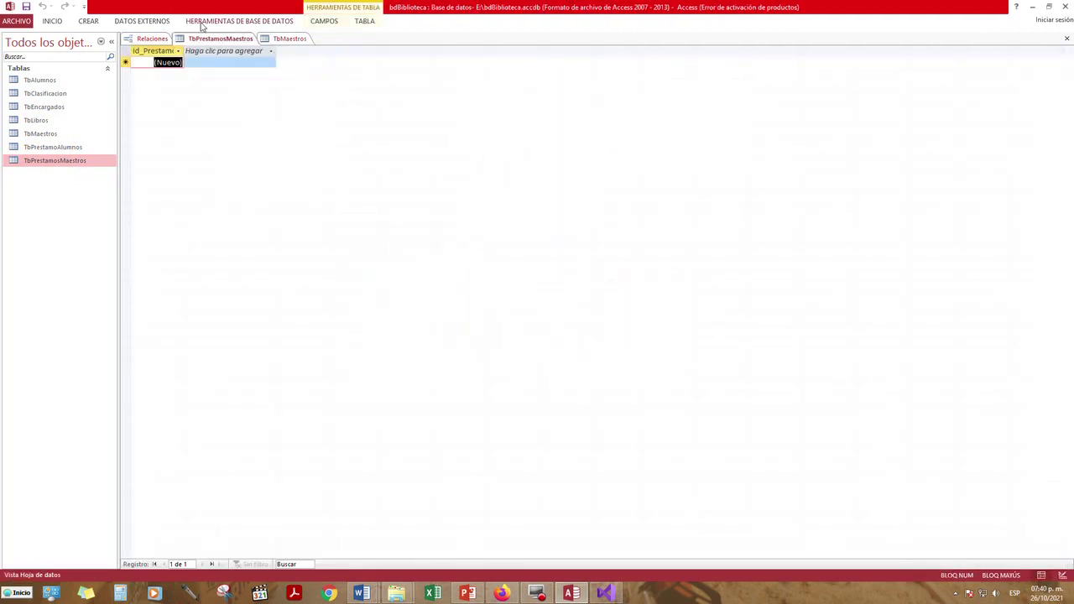
pyautogui.click(53, 20)
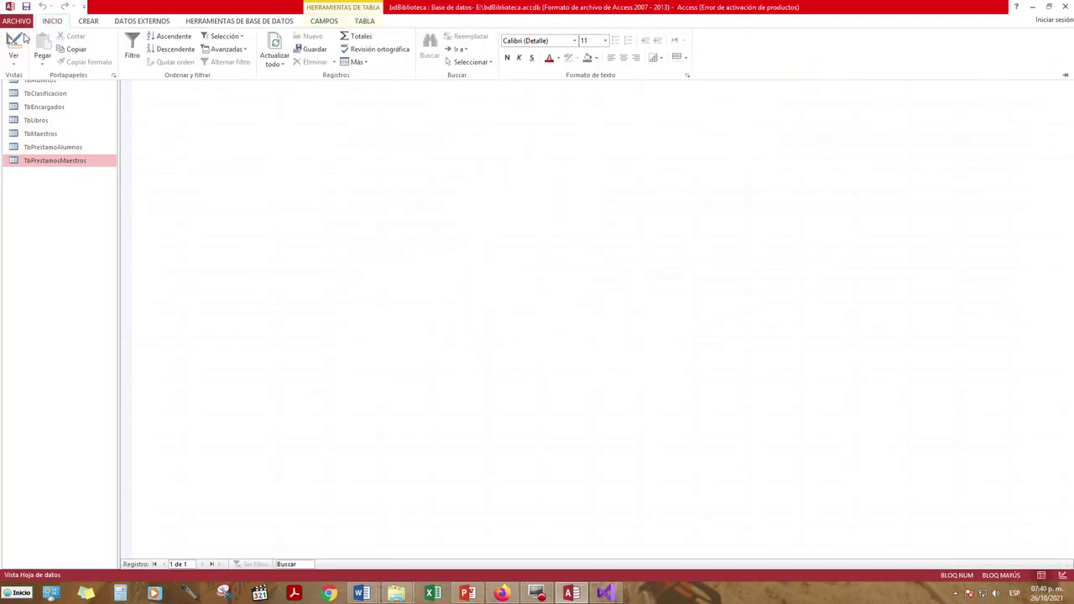
pyautogui.click(17, 42)
# Add the field FKclave_M with data type Número below Id_Prestamos_Ma in TbPrestamosMaestros
pyautogui.click(193, 69)
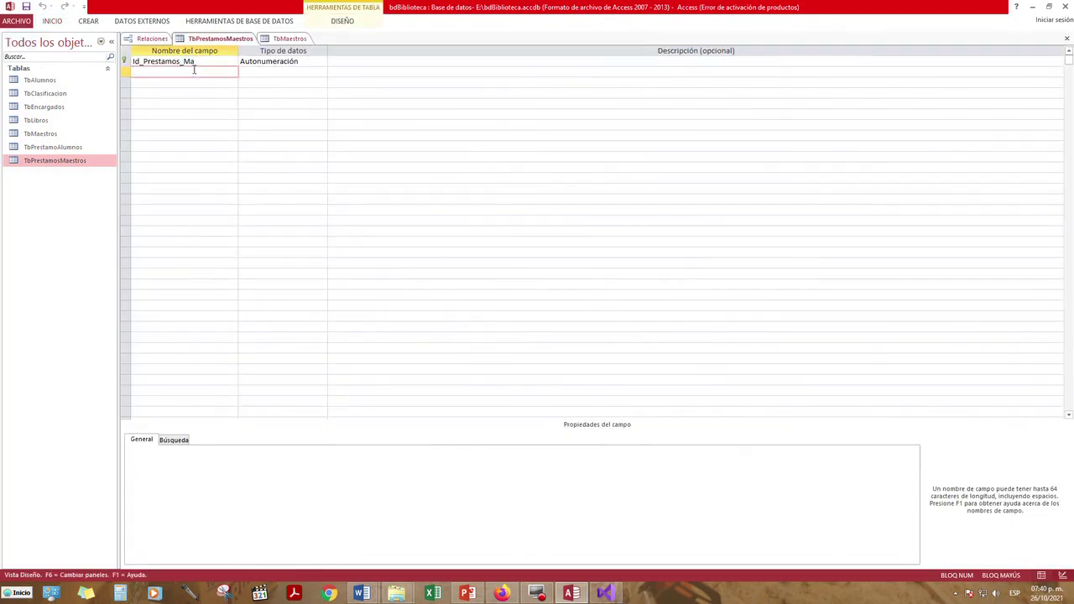
pyautogui.write('FKclave_M')
pyautogui.press('Tab')
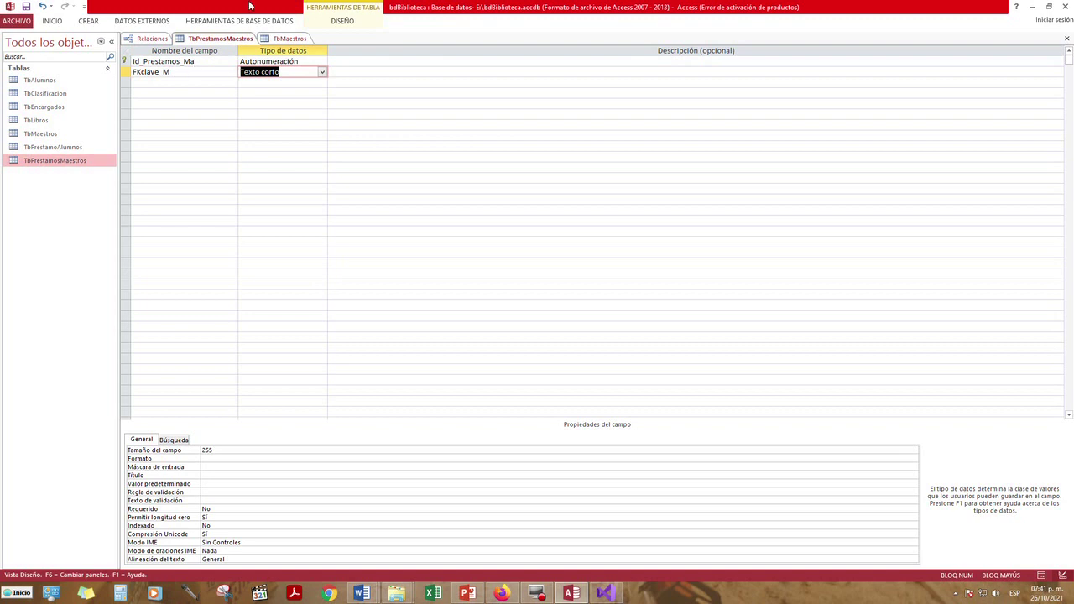
pyautogui.click(322, 73)
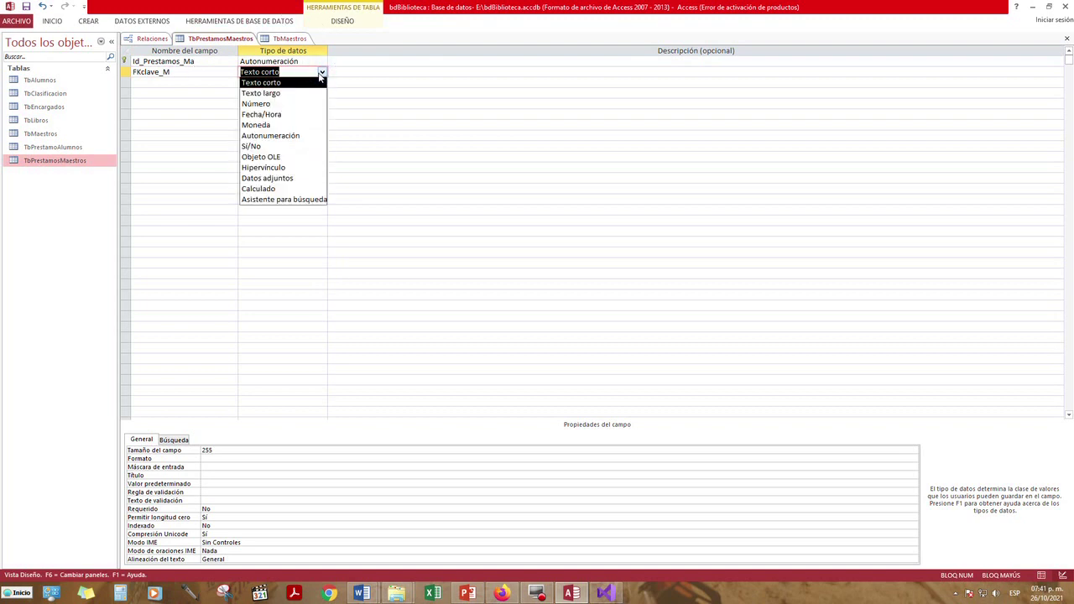
pyautogui.click(306, 103)
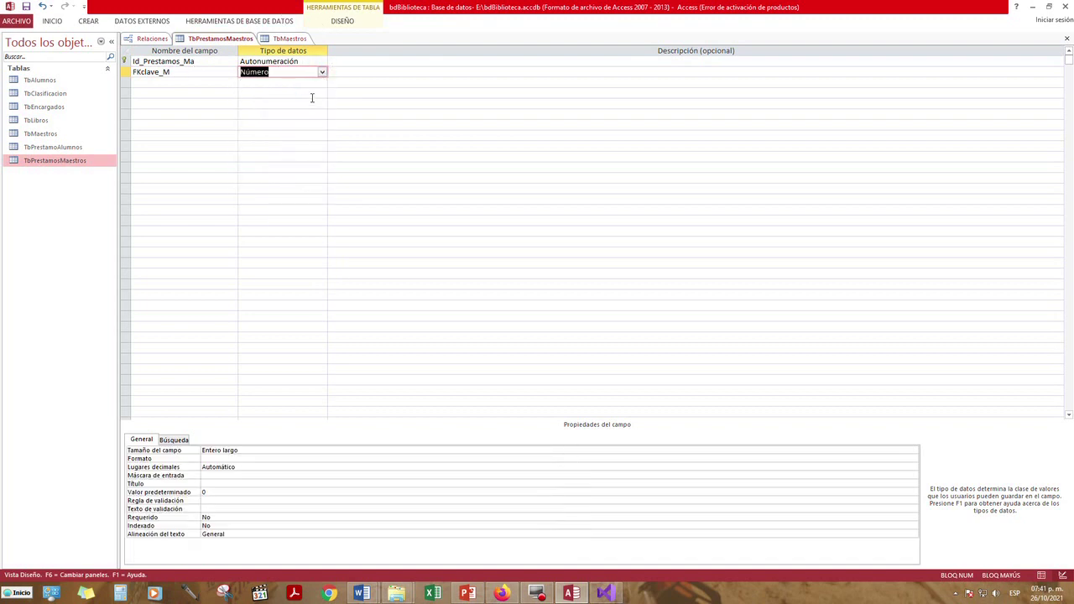
# Add the field FKclave_libro with data type Texto corto and a field size of 9
pyautogui.click(199, 81)
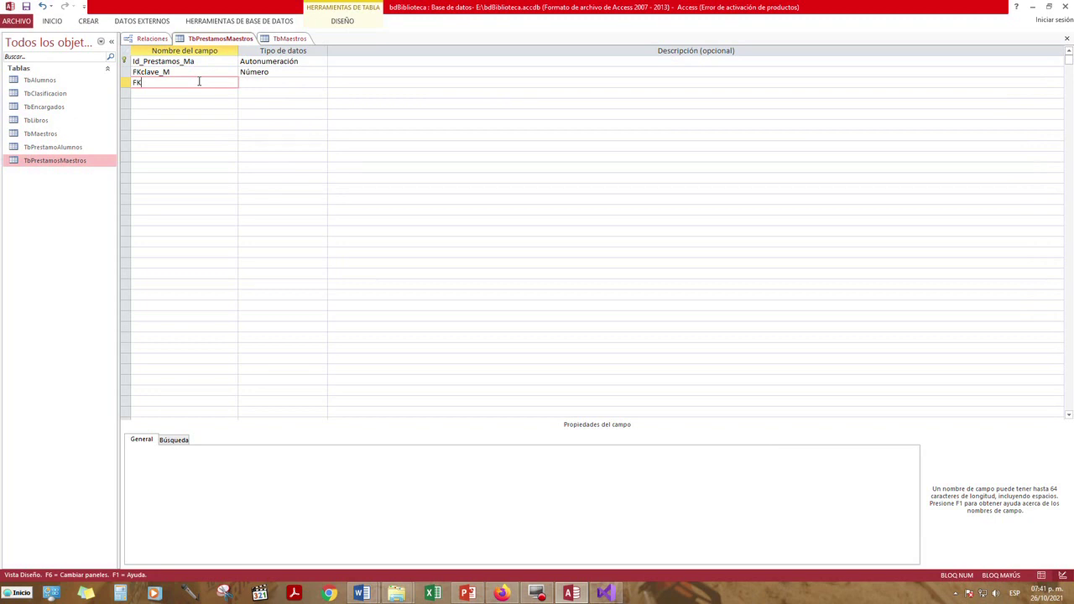
pyautogui.write('clave_libro')
pyautogui.click(289, 81)
pyautogui.click(322, 83)
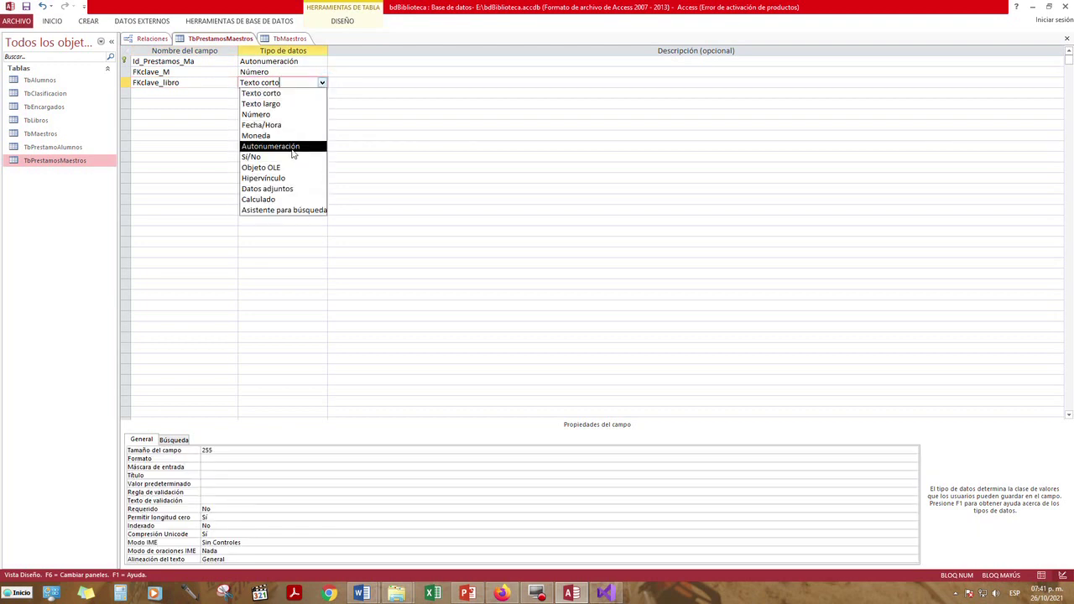
pyautogui.click(302, 93)
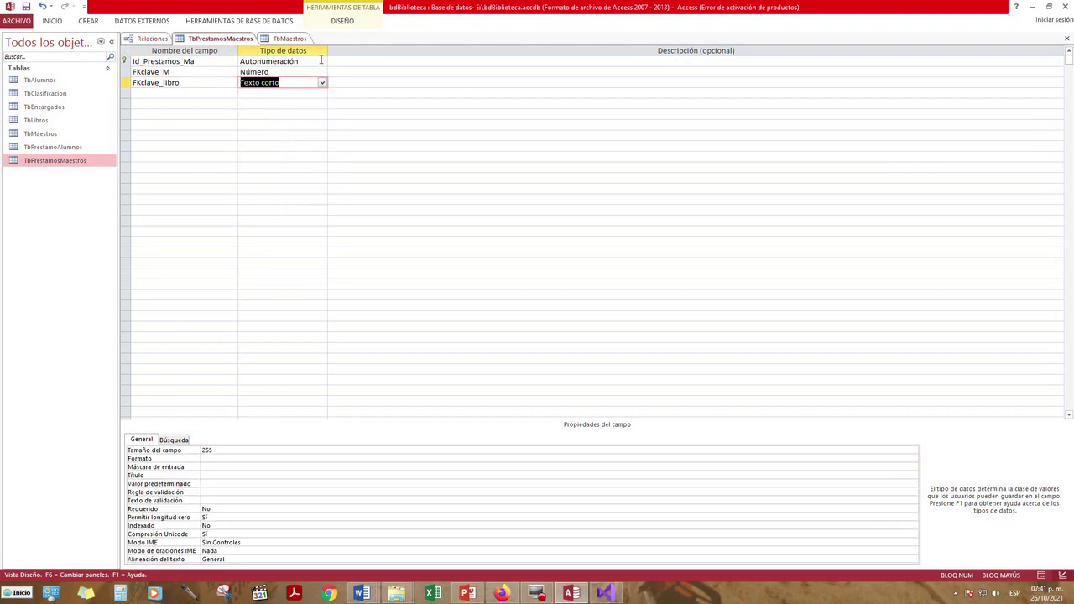
pyautogui.click(221, 450)
pyautogui.write('9')
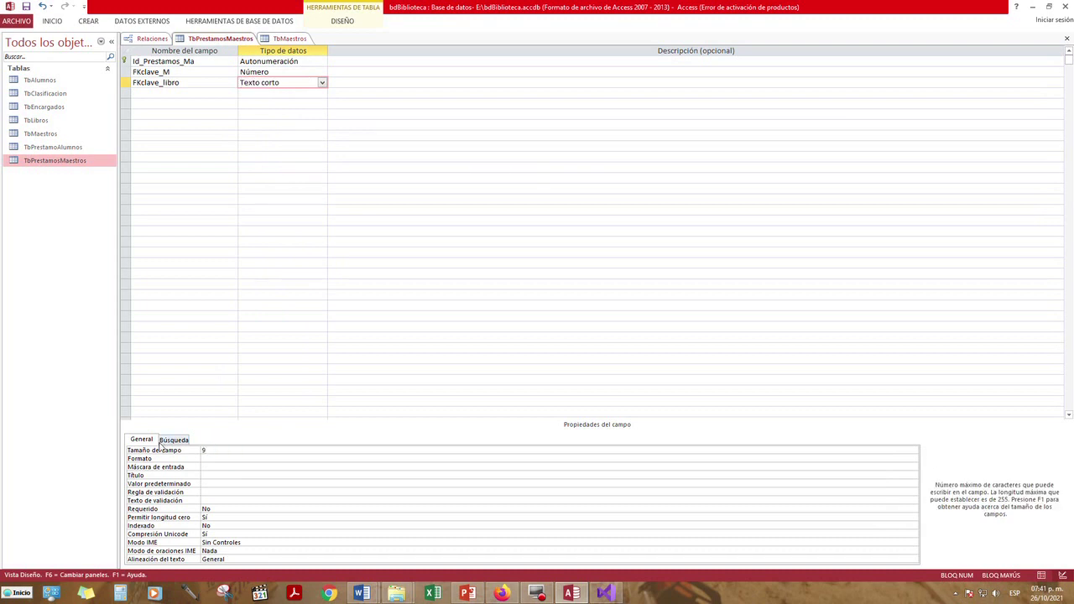
pyautogui.click(230, 448)
pyautogui.click(225, 94)
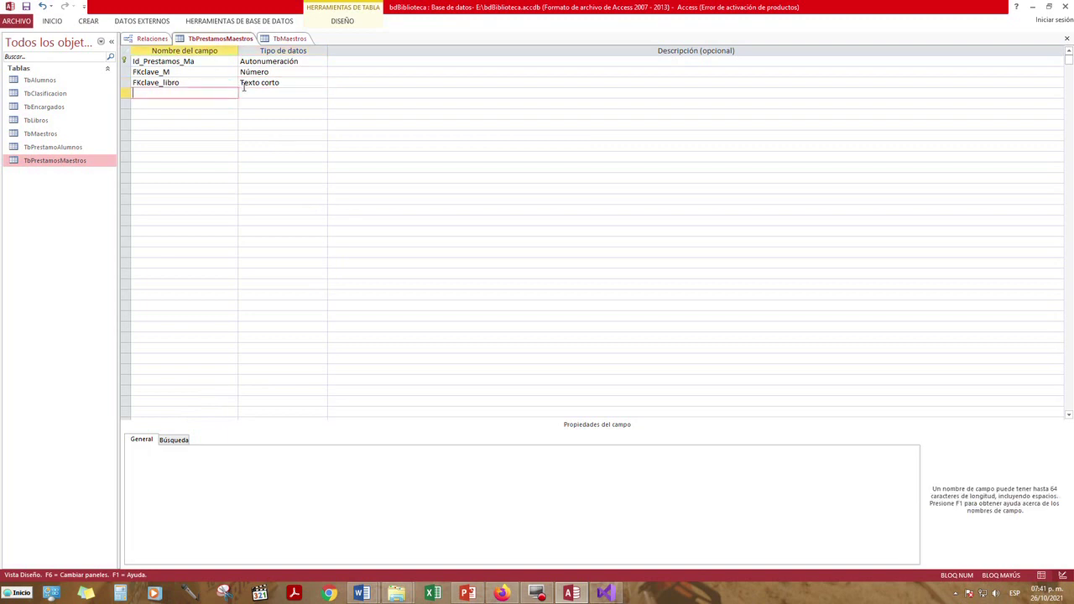
# Rename the field FKclave_M as FKclave_m in TbPrestamosMaestros
pyautogui.click(180, 70)
pyautogui.press('BackSpace')
pyautogui.write('m')
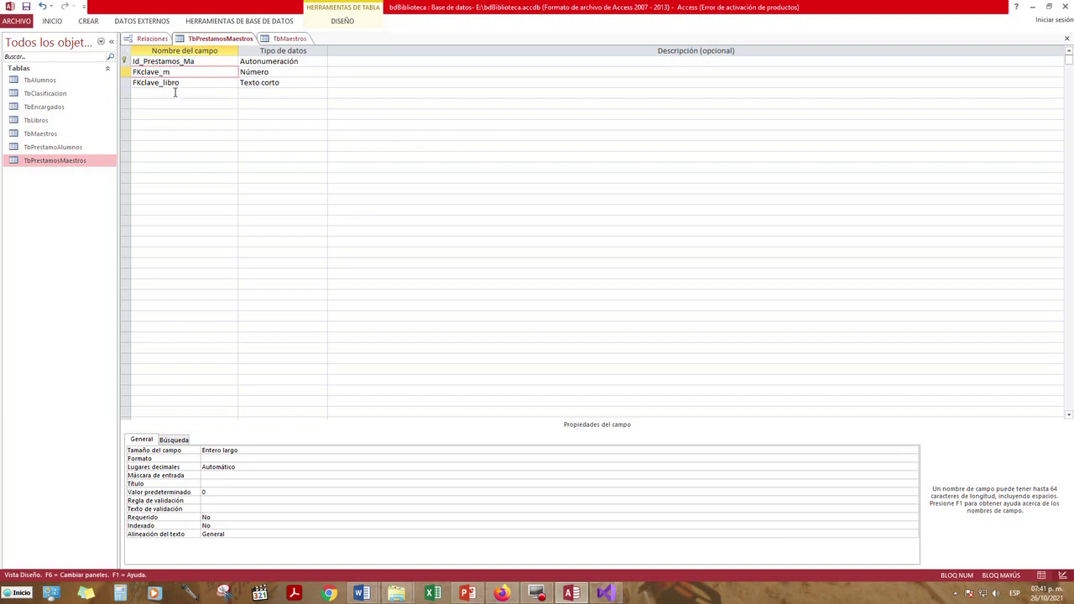
# Add the field fecha_prestamo with data type Fecha/Hora and the Fecha general format
pyautogui.click(175, 94)
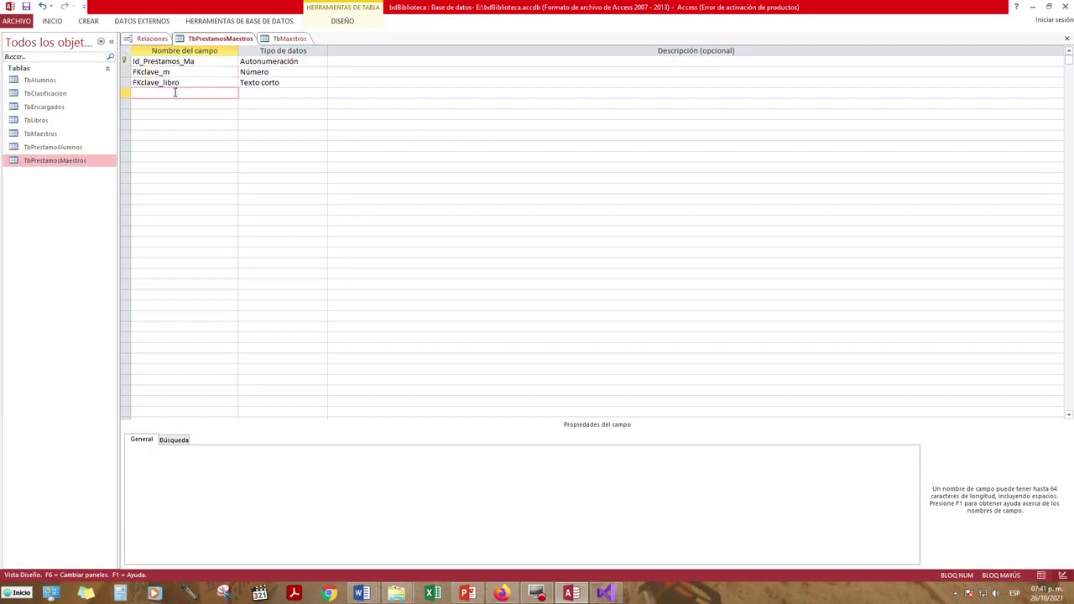
pyautogui.write('fecha_prestamo')
pyautogui.click(299, 92)
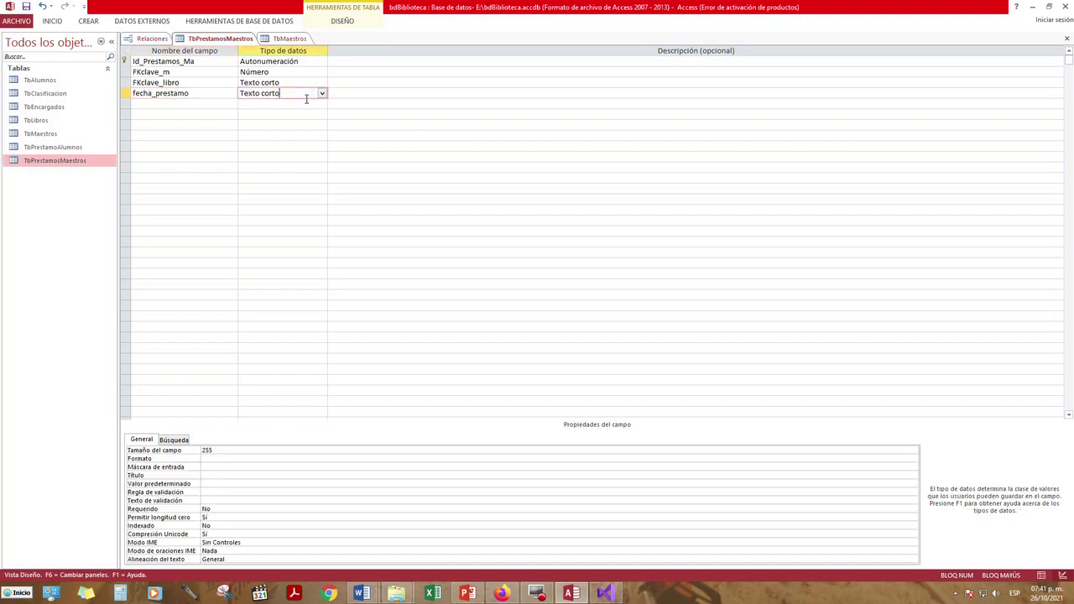
pyautogui.click(321, 94)
pyautogui.click(300, 135)
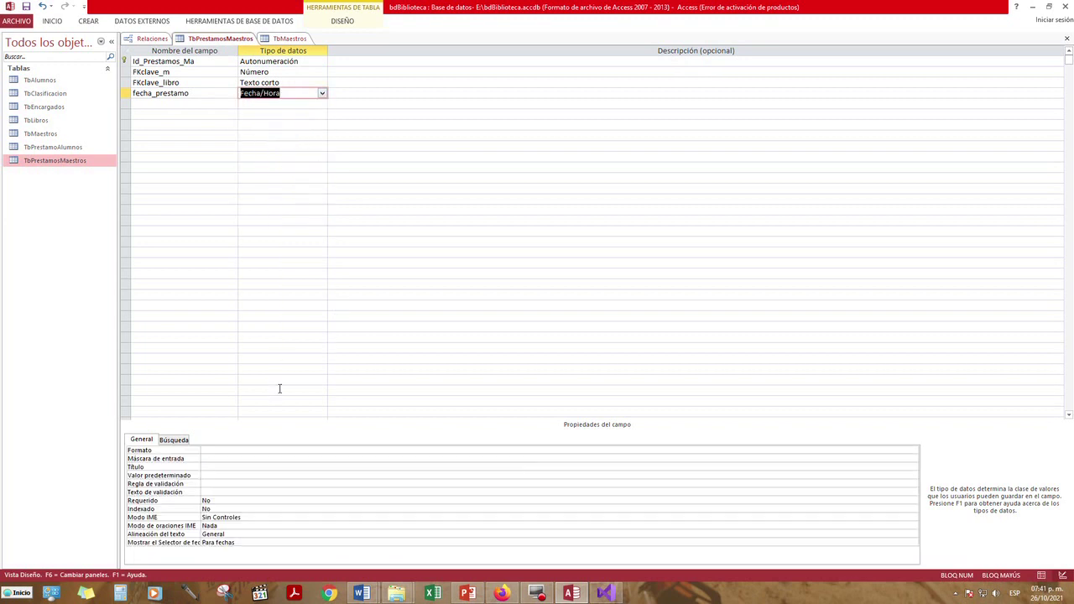
pyautogui.click(263, 451)
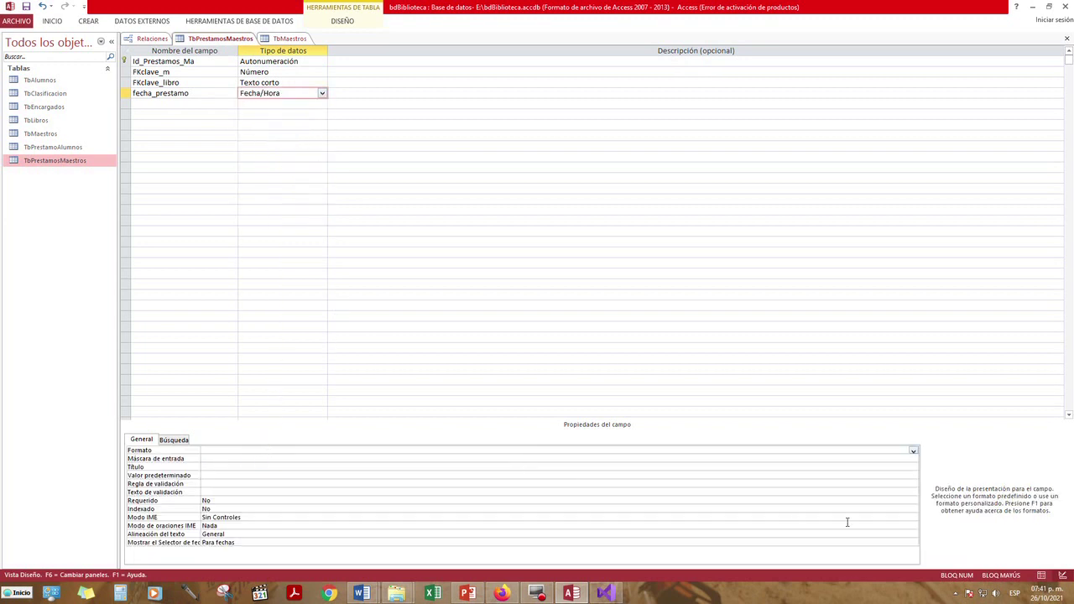
pyautogui.click(914, 452)
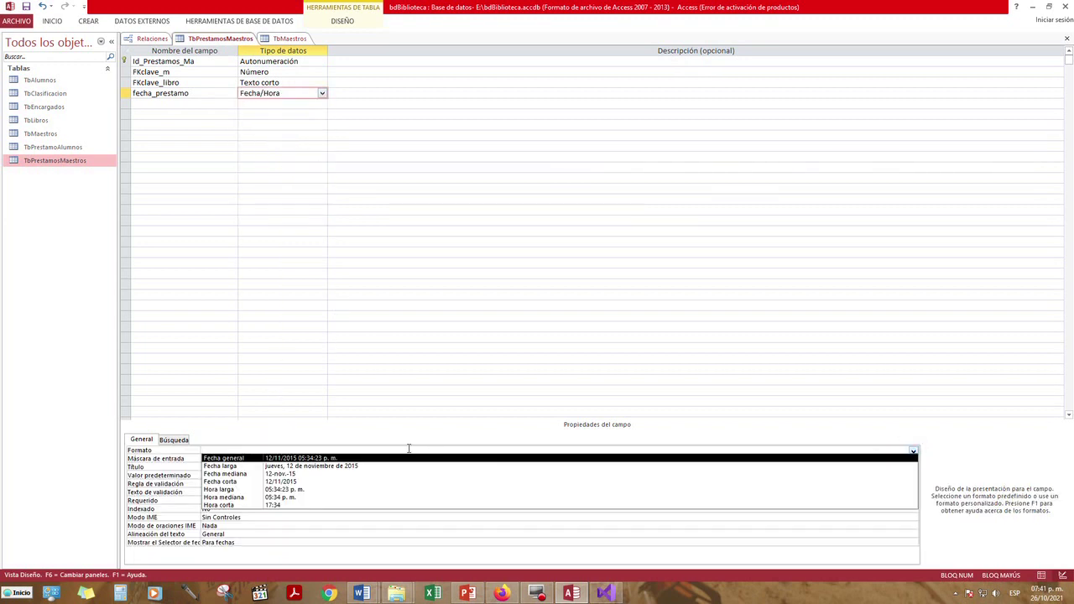
pyautogui.click(343, 458)
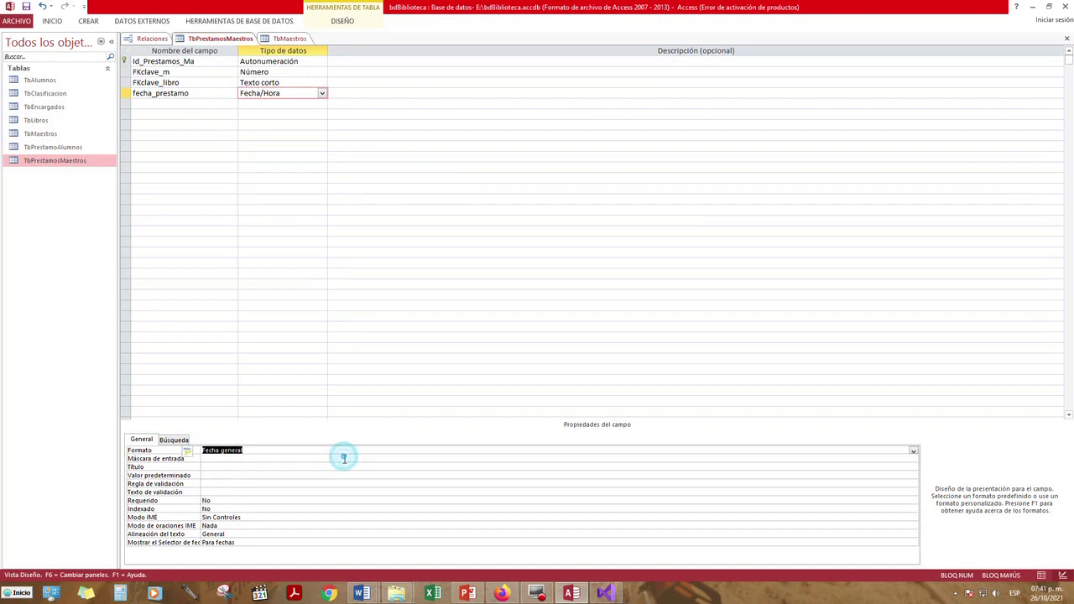
# Add the field fecha_fevolucion with data type Fecha/Hora and the Fecha larga format below fecha_prestamo
pyautogui.click(214, 105)
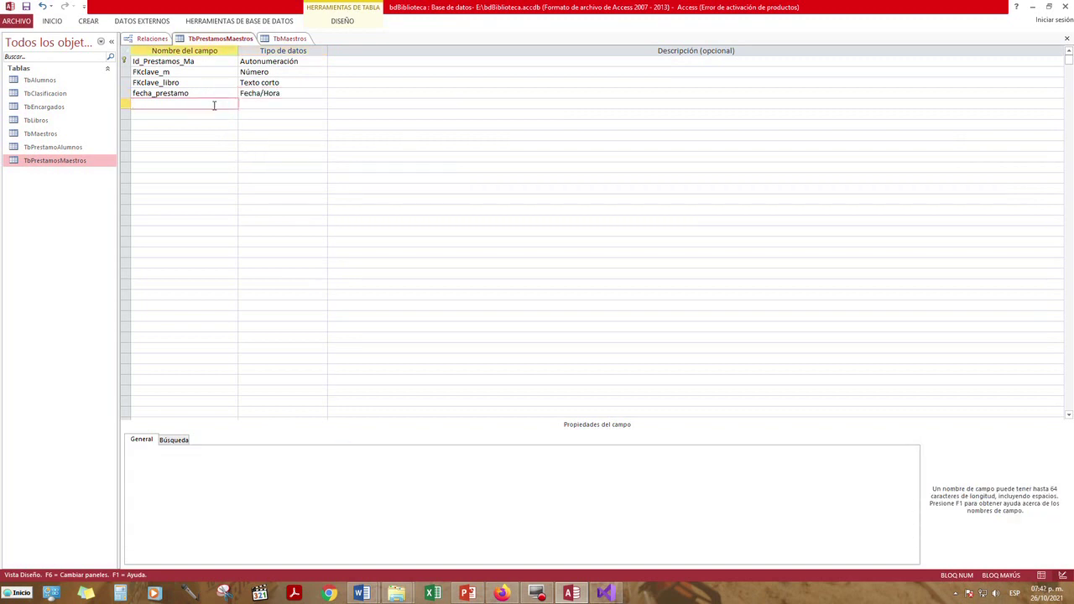
pyautogui.write('fecha_fevolució')
pyautogui.press('BackSpace')
pyautogui.write('ón')
pyautogui.click(188, 104)
pyautogui.click(260, 100)
pyautogui.click(283, 105)
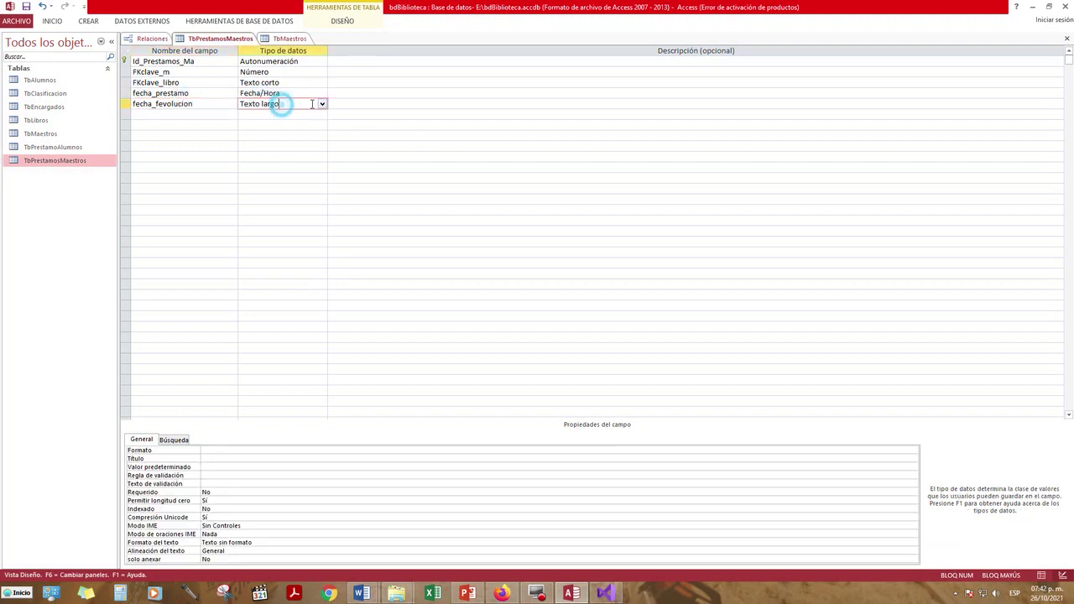
pyautogui.click(321, 103)
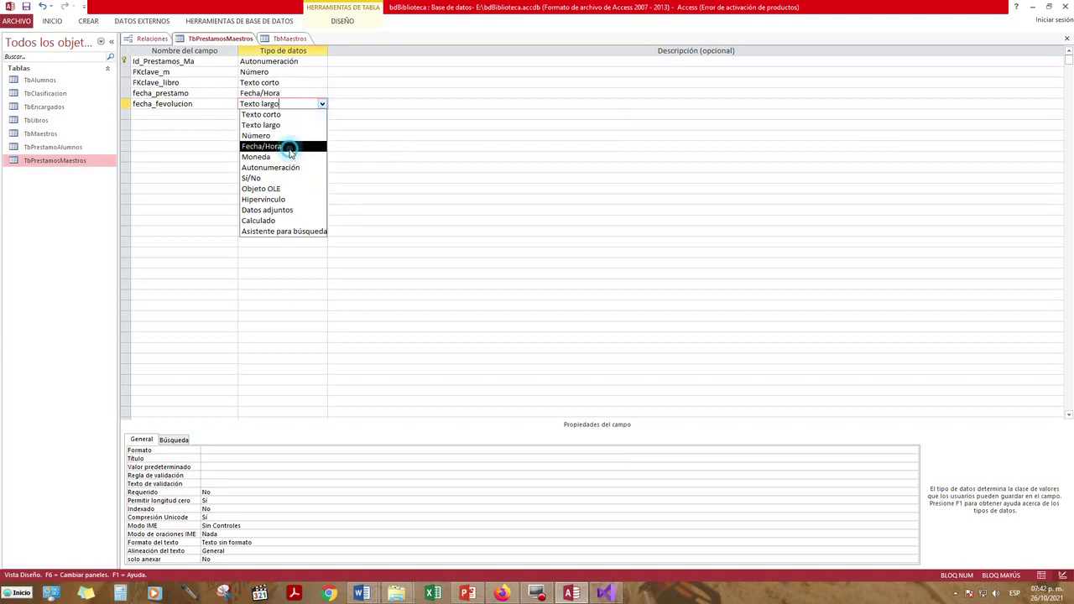
pyautogui.click(288, 148)
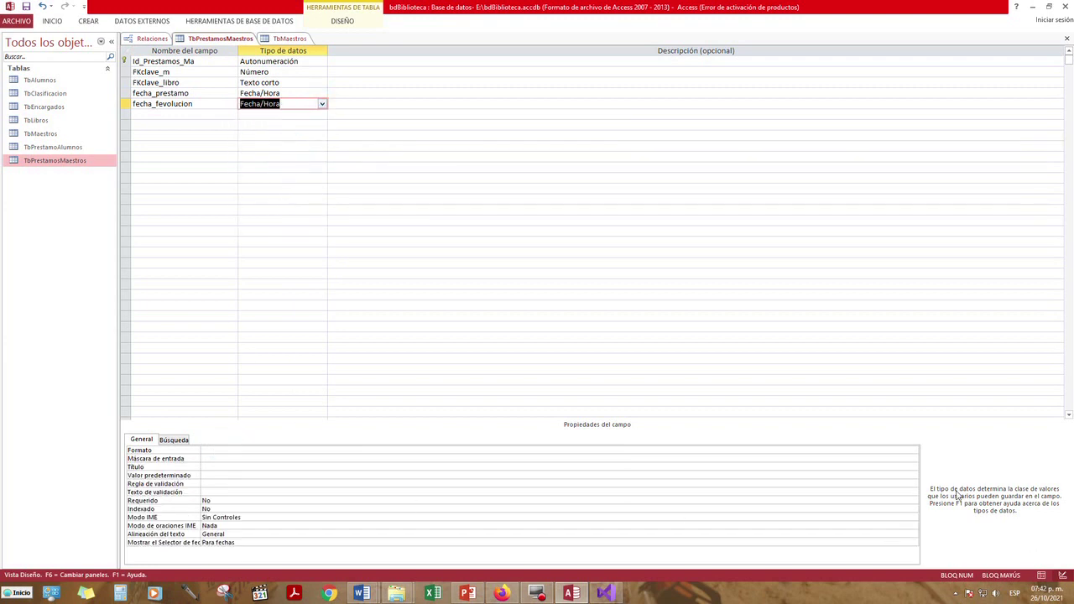
pyautogui.click(913, 451)
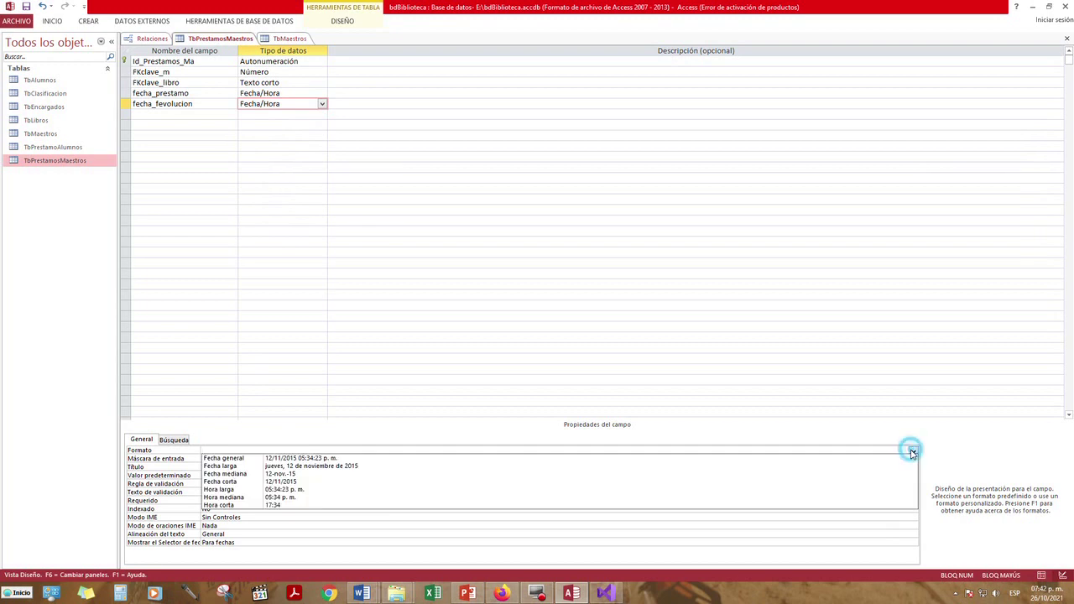
pyautogui.click(315, 466)
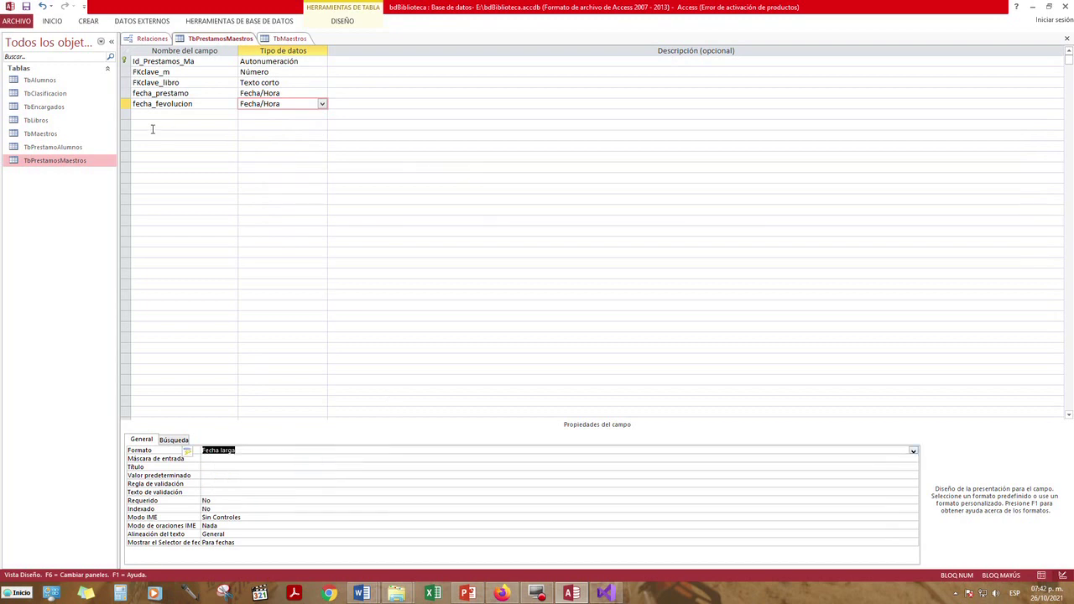
# Correct the name of the field fecha_fevolucion to fecha_devolucion
pyautogui.click(159, 104)
pyautogui.click(156, 102)
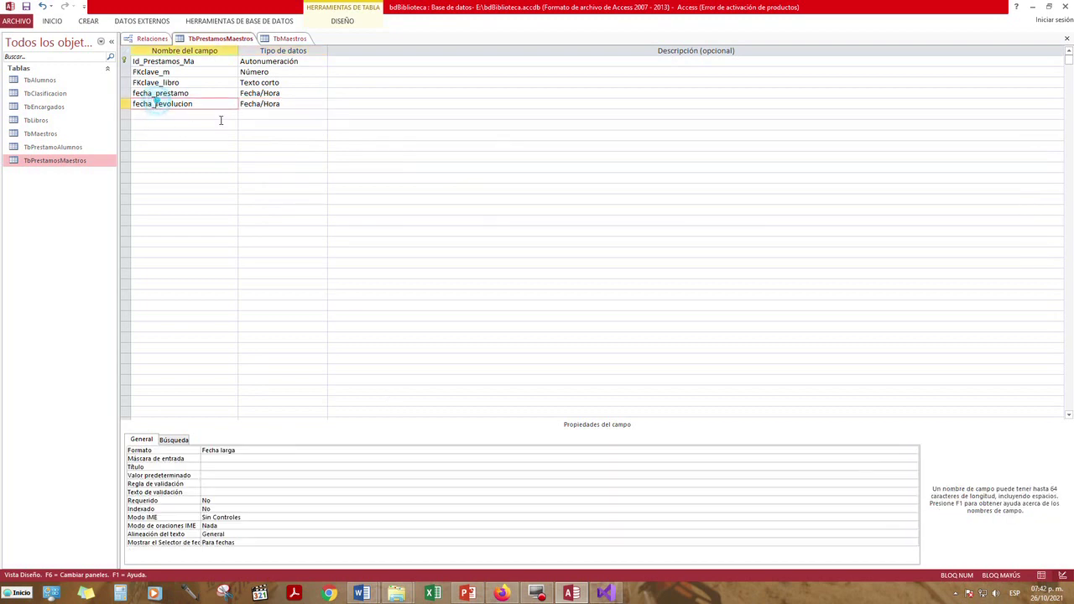
pyautogui.press('Delete')
pyautogui.write('d')
# Add the field materia with data type Texto corto and a field size of 100
pyautogui.click(218, 115)
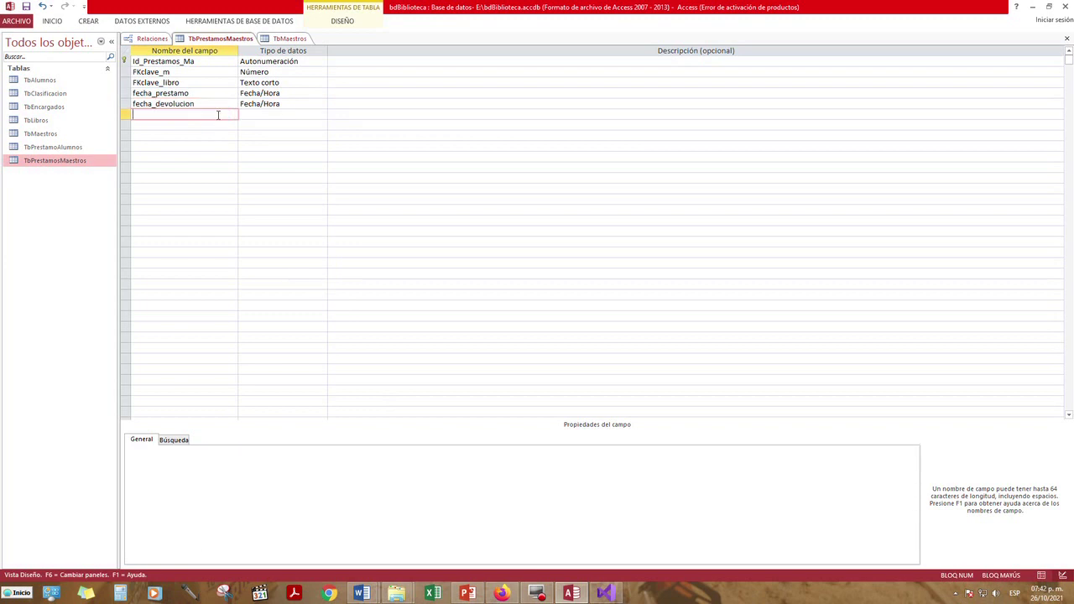
pyautogui.write('materia')
pyautogui.click(260, 113)
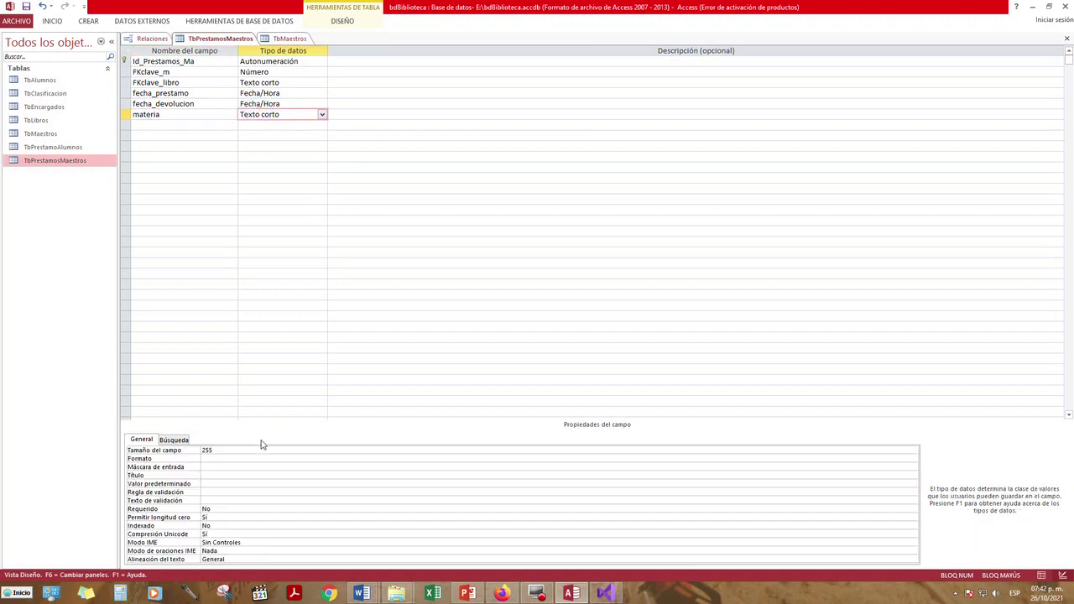
pyautogui.doubleClick(209, 450)
pyautogui.write('100')
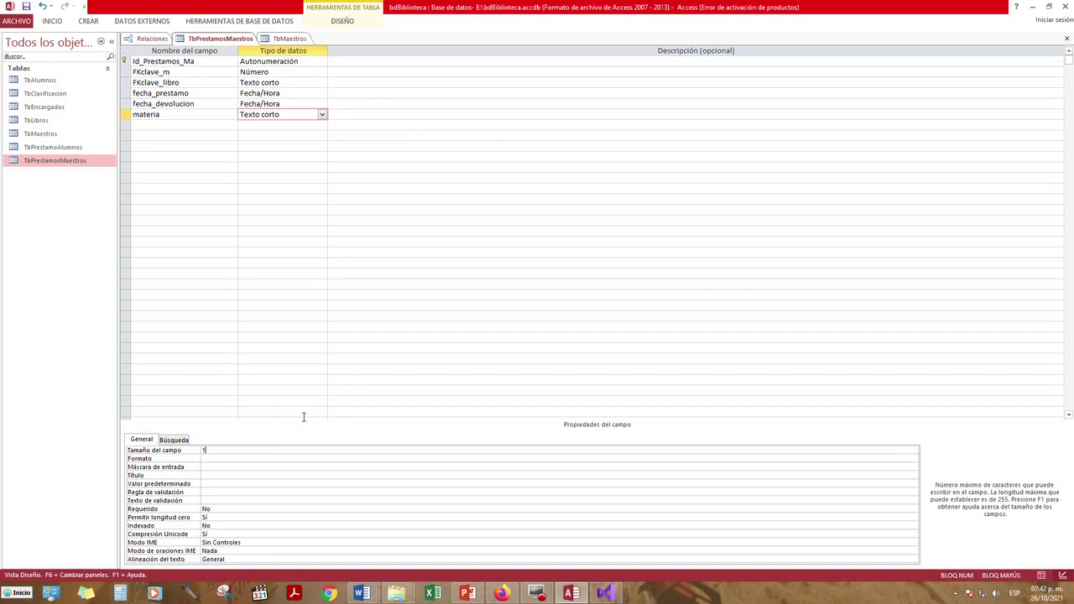
# Add the field tipo_prestamo with data type Número and field size Byte
pyautogui.click(187, 123)
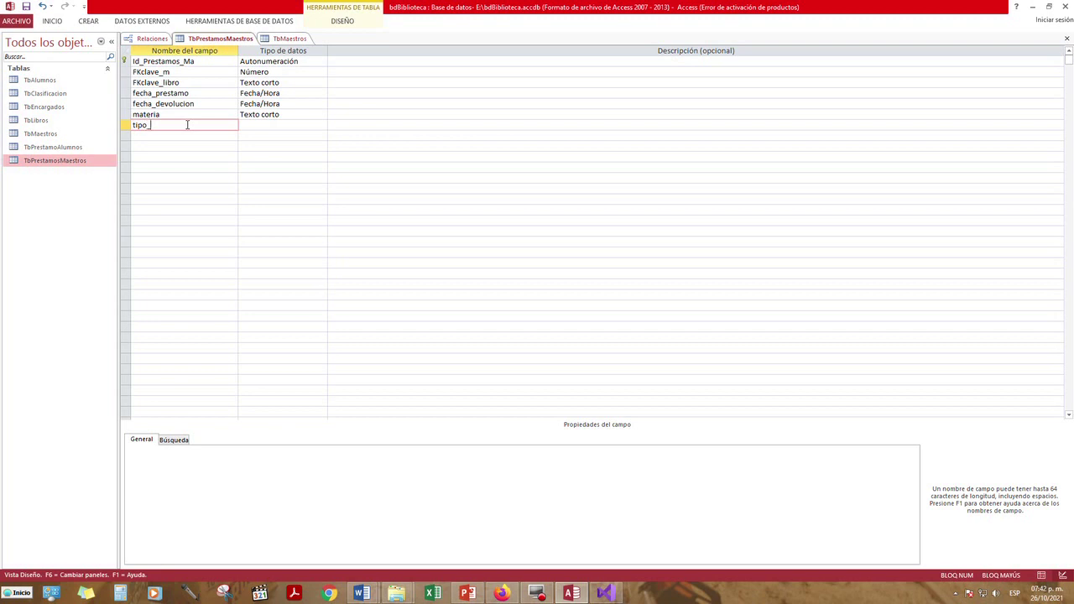
pyautogui.press('Tab')
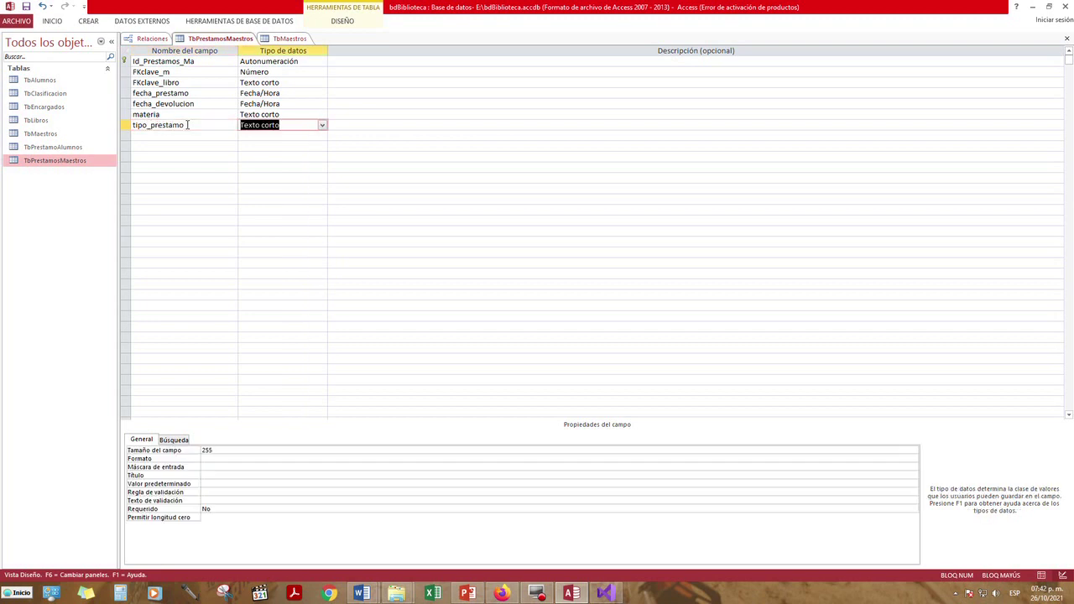
pyautogui.click(323, 125)
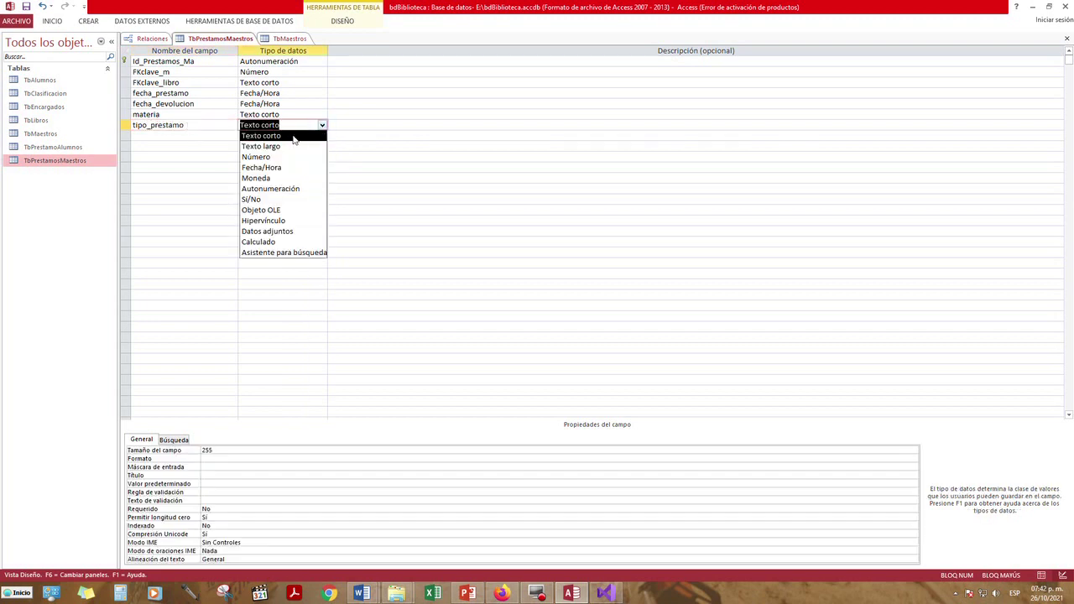
pyautogui.click(274, 157)
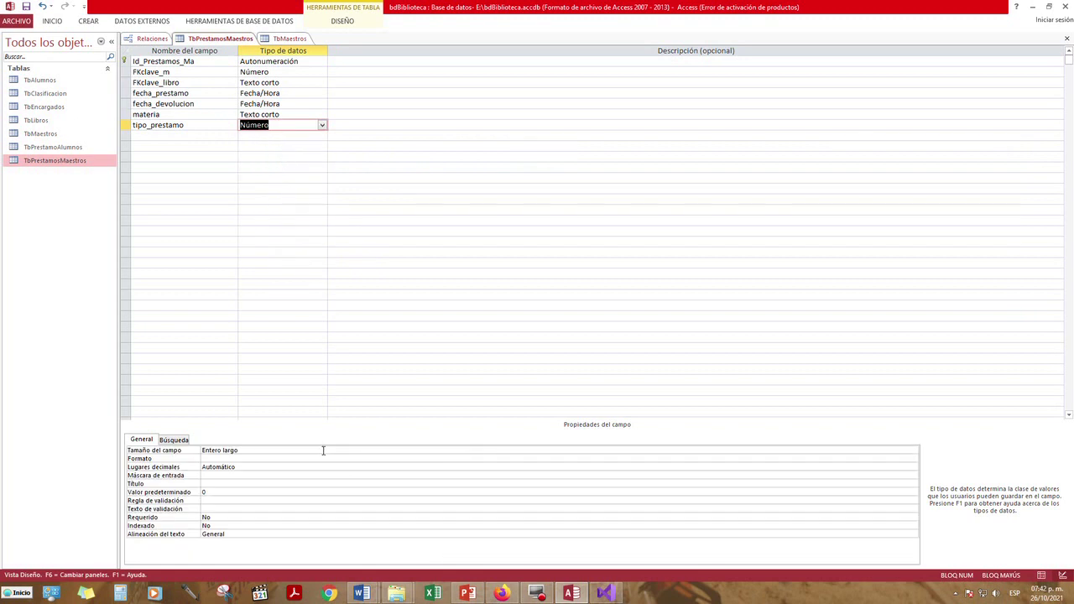
pyautogui.click(323, 451)
pyautogui.click(913, 451)
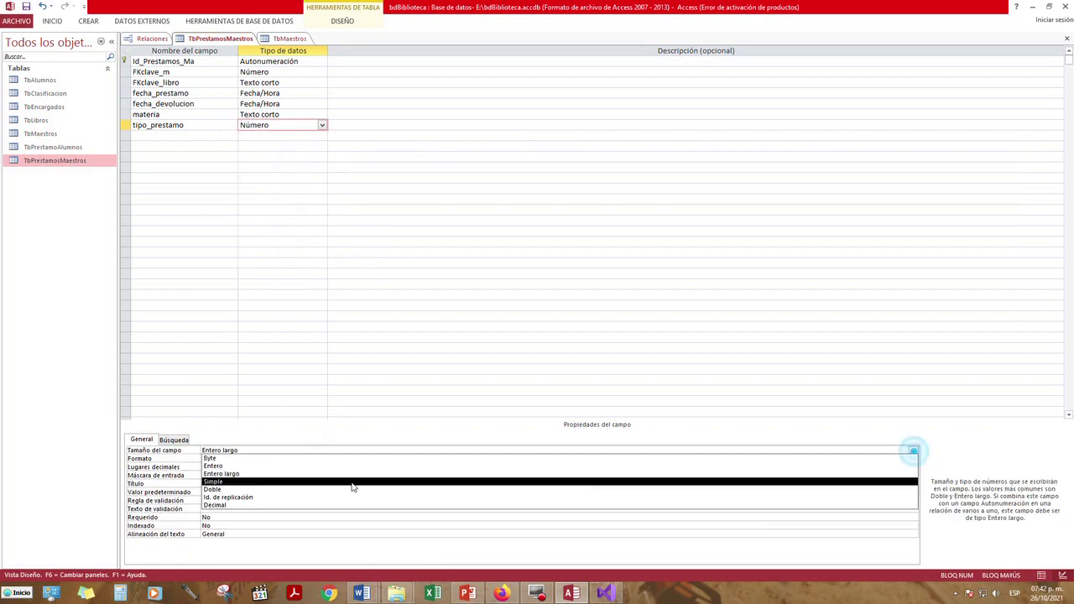
pyautogui.click(235, 458)
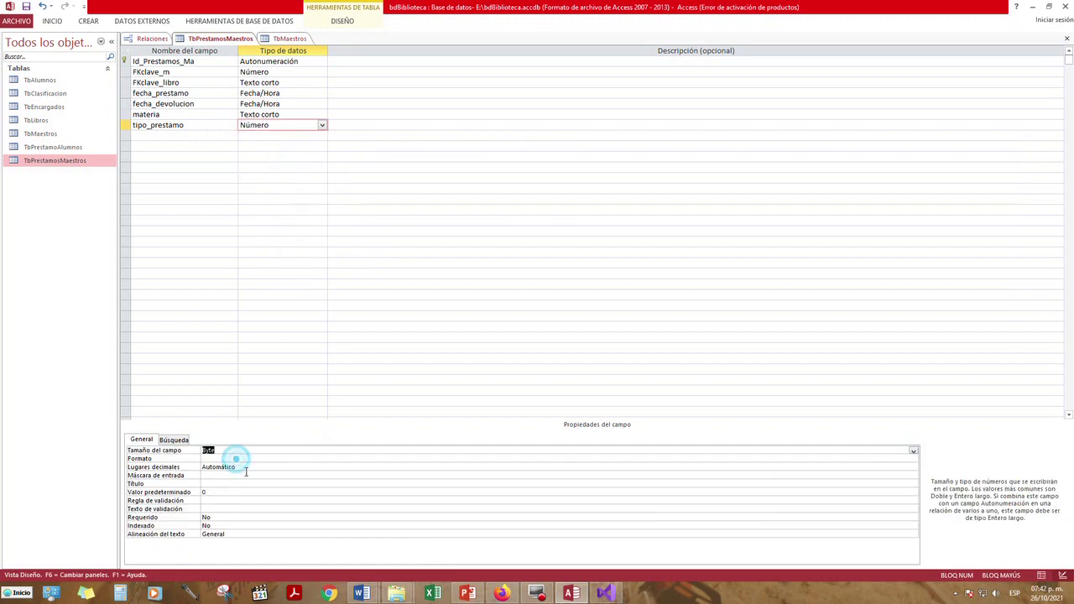
# Add the field FKclave_encargado with data type Número and field size Byte
pyautogui.click(165, 134)
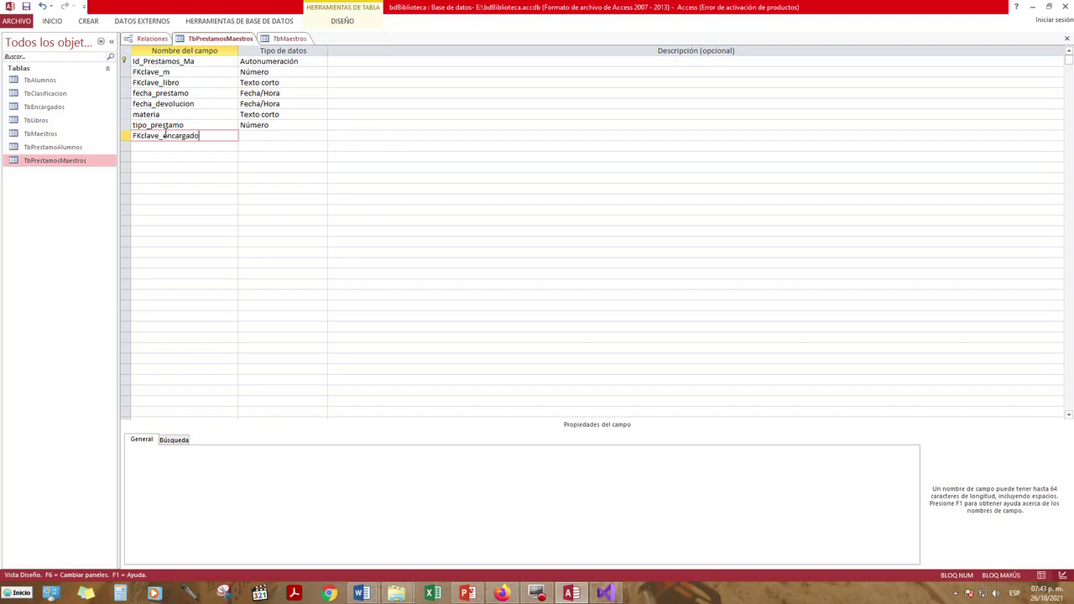
pyautogui.click(308, 135)
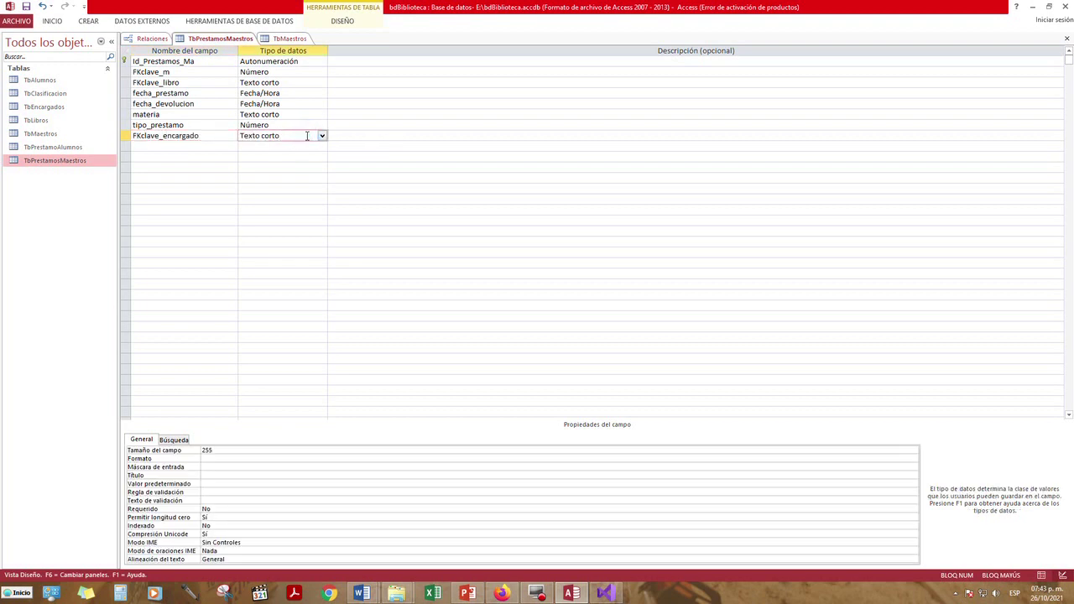
pyautogui.click(322, 136)
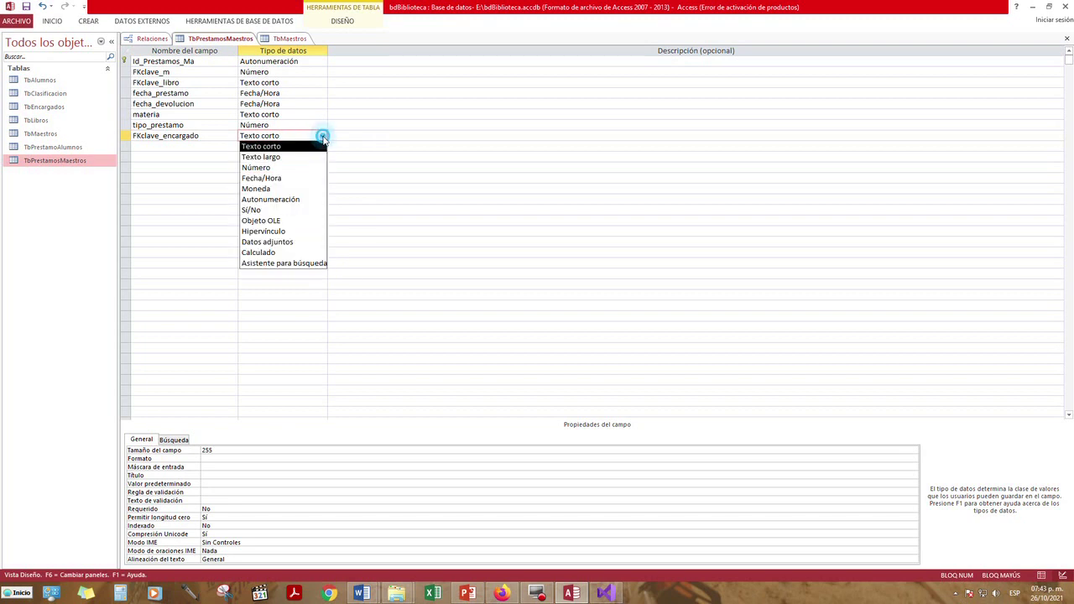
pyautogui.click(289, 166)
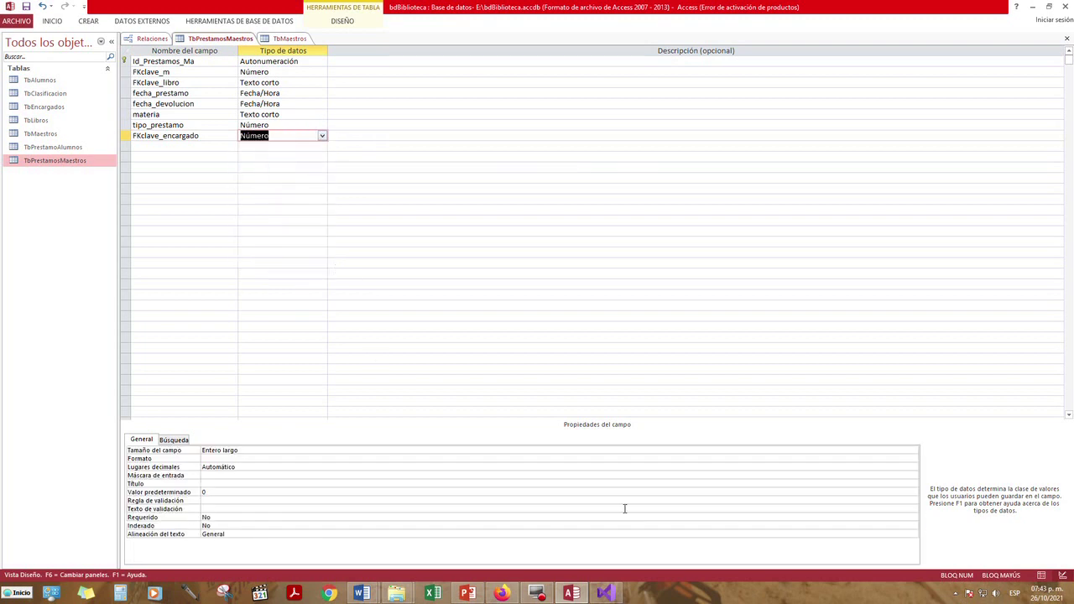
pyautogui.click(909, 449)
pyautogui.click(914, 451)
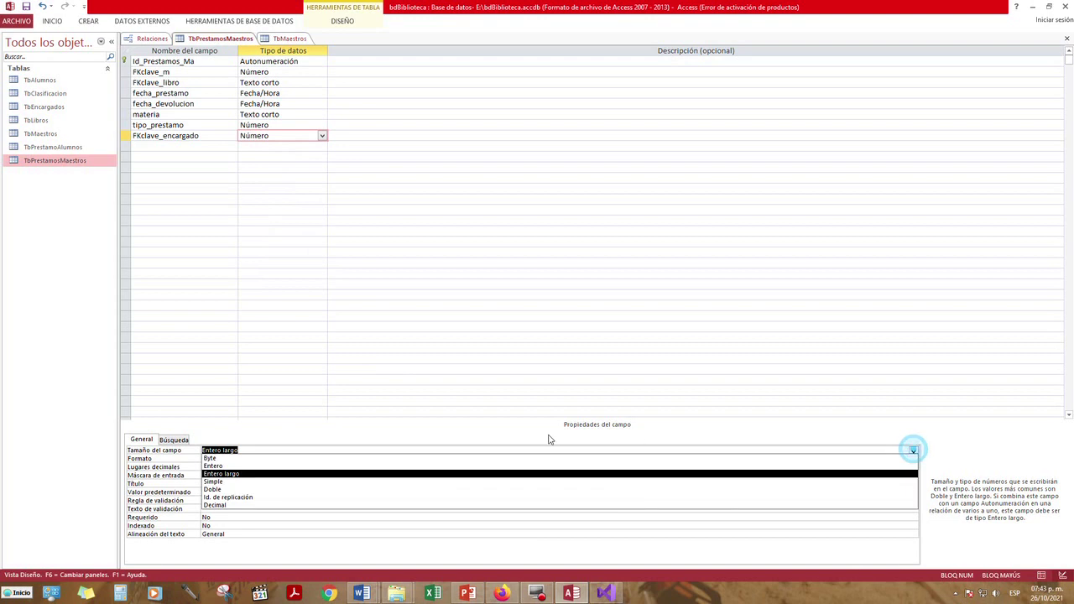
pyautogui.click(217, 458)
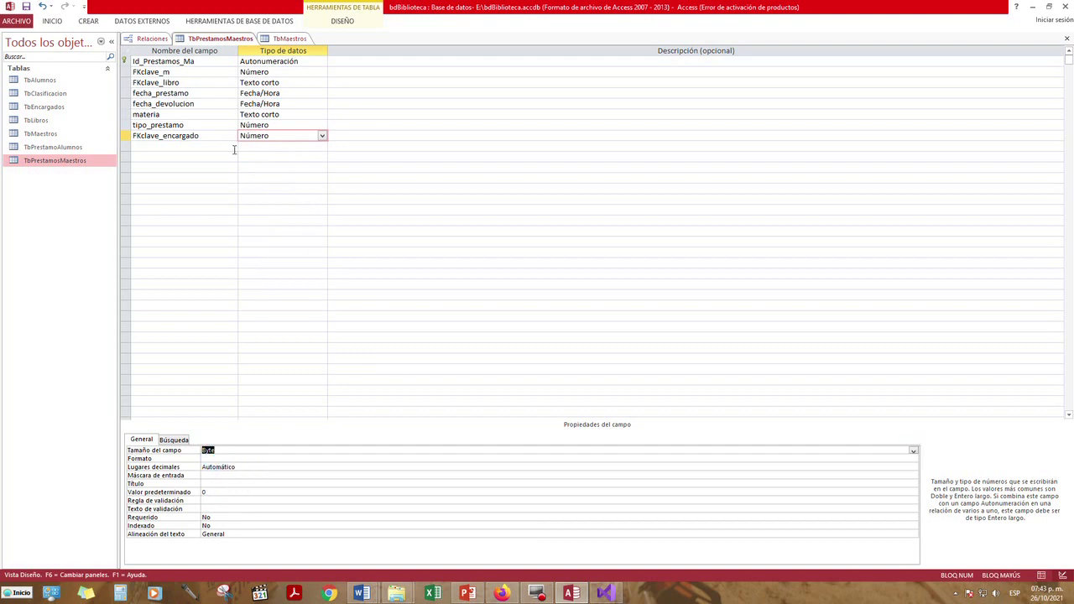
# Add the Texto corto field observaciones and close the TbPrestamosMaestros and TbMaestros table designs
pyautogui.click(192, 148)
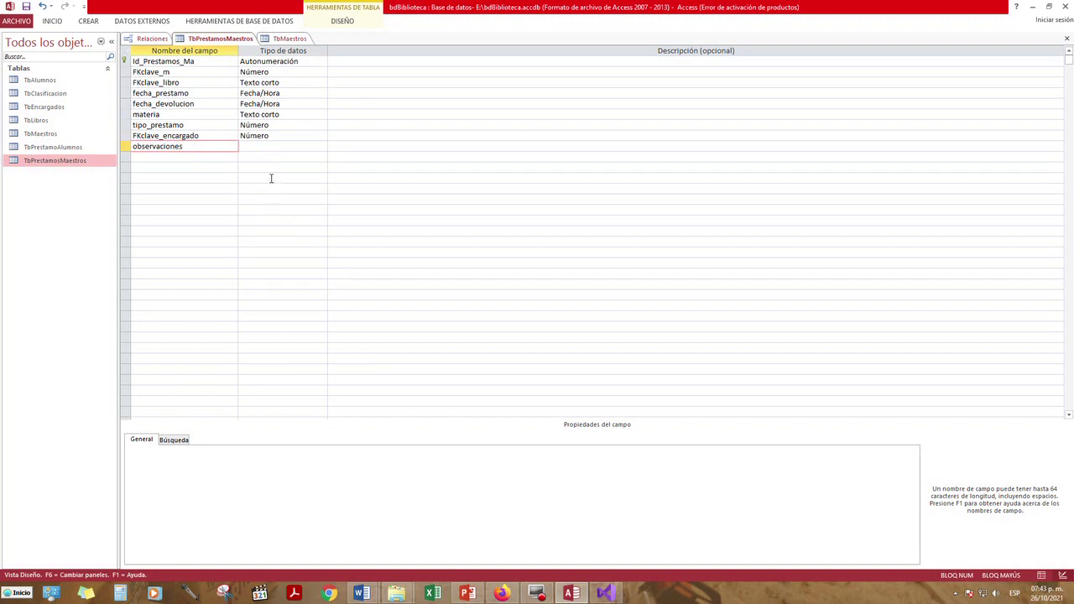
pyautogui.click(264, 147)
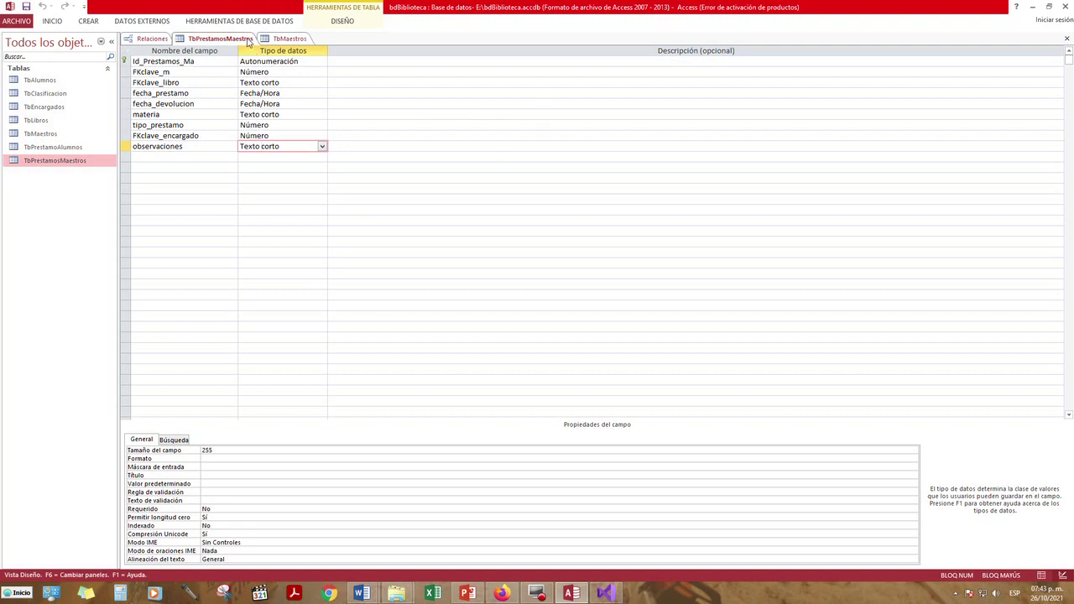
pyautogui.click(1067, 38)
pyautogui.click(218, 42)
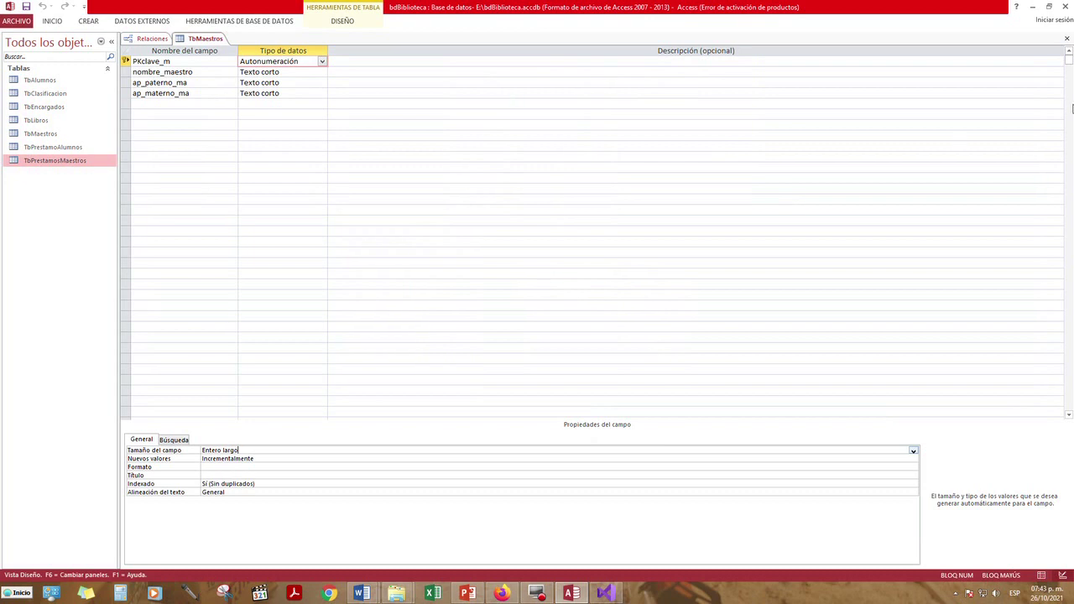
pyautogui.click(1067, 39)
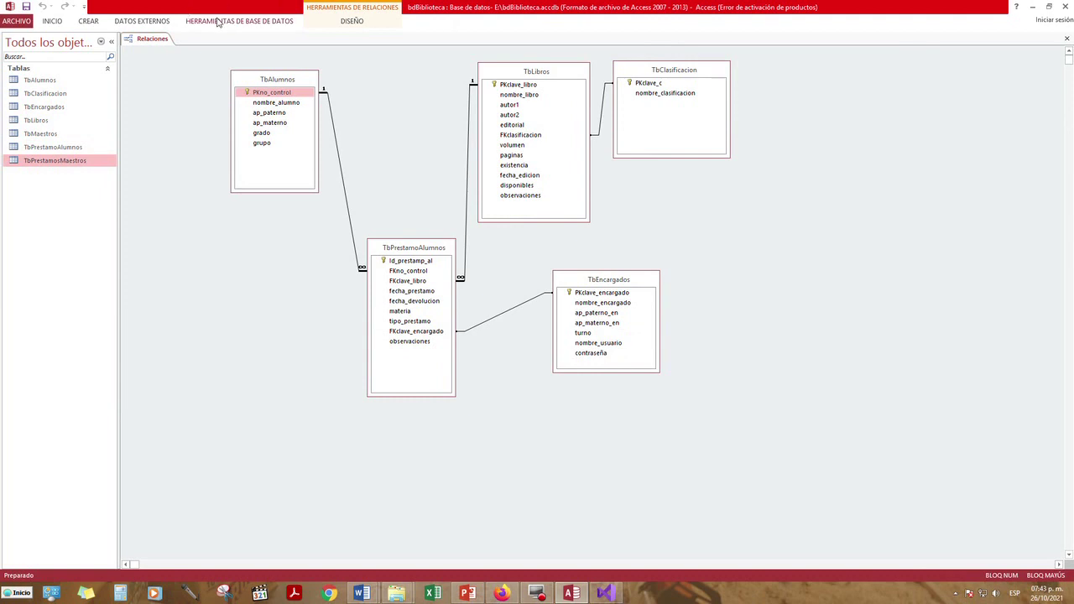
# Add the table TbPrestamosMaestros to the relationships diagram
pyautogui.click(218, 21)
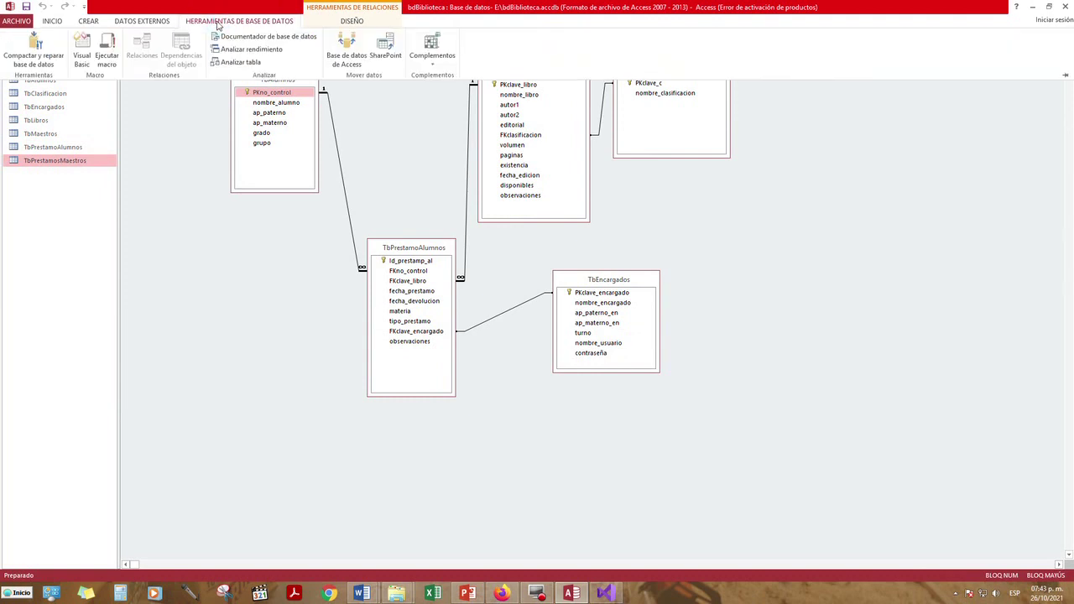
pyautogui.click(144, 50)
pyautogui.click(752, 245)
pyautogui.rightClick(751, 244)
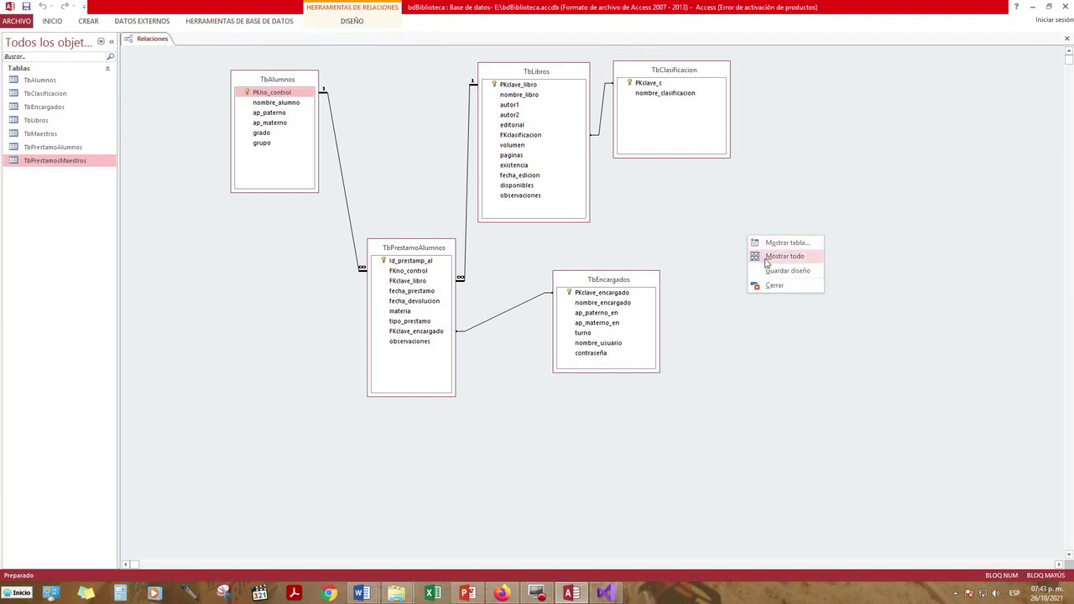
pyautogui.rightClick(714, 213)
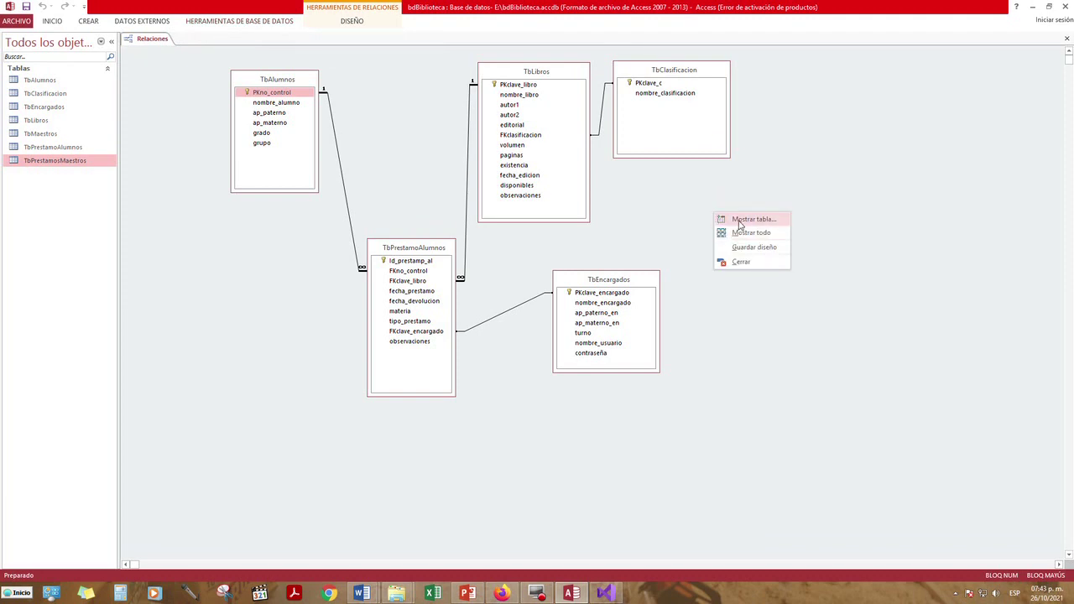
pyautogui.click(740, 221)
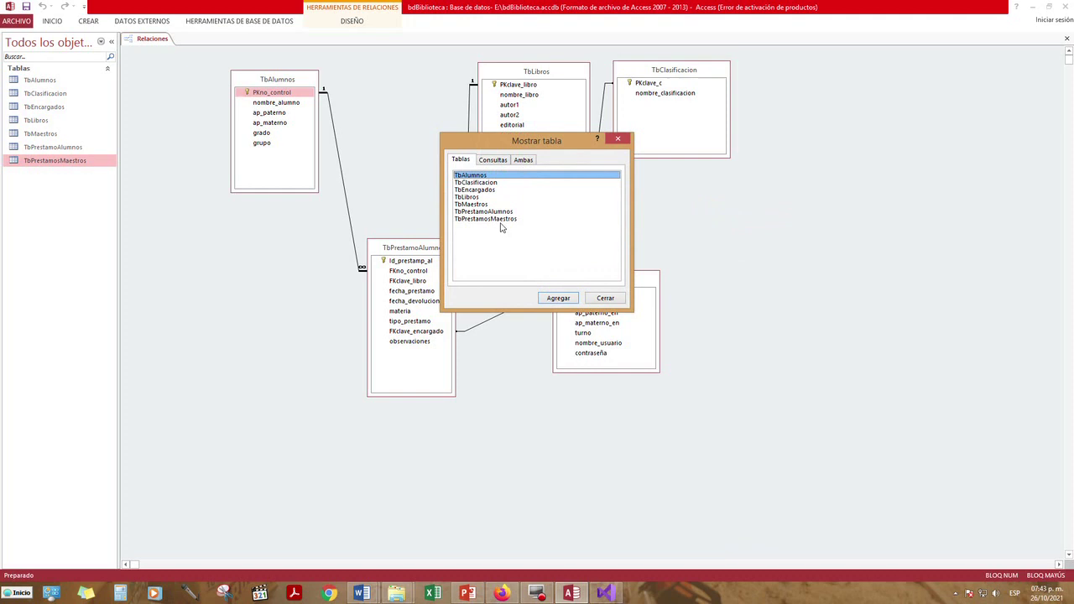
pyautogui.click(501, 219)
pyautogui.click(559, 298)
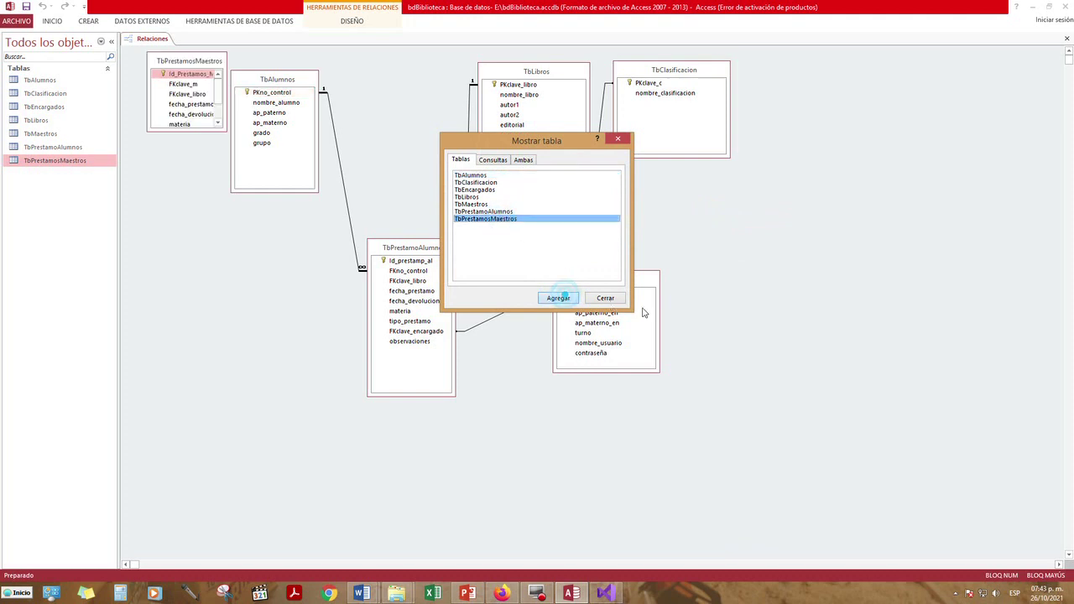
pyautogui.click(618, 138)
# Place TbPrestamosMaestros below TbAlumnos in the diagram and enlarge its box to fit all its fields
pyautogui.moveTo(176, 60); pyautogui.dragTo(233, 245)
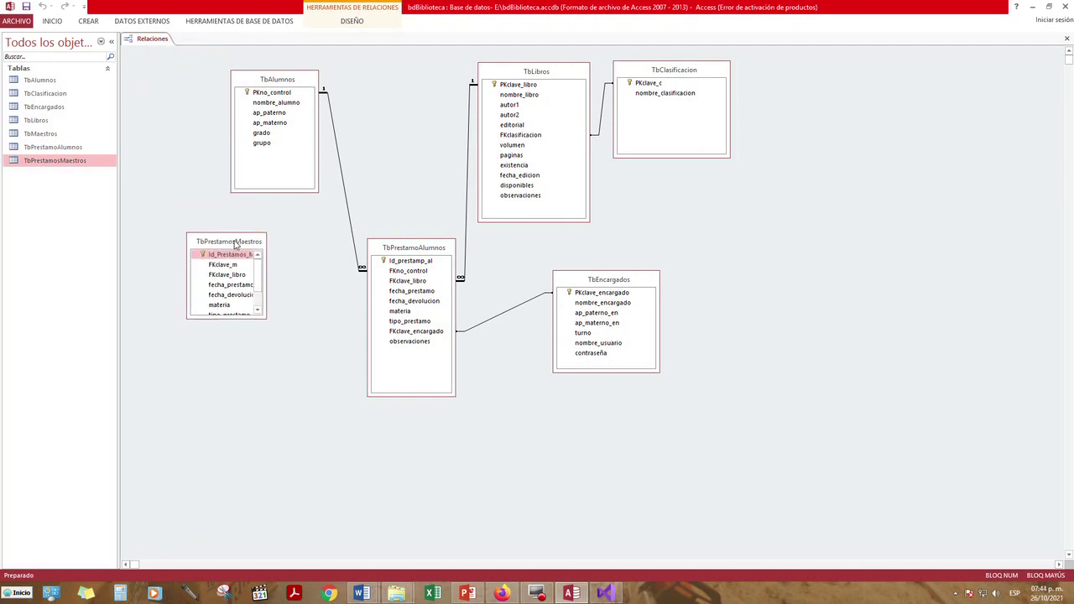
pyautogui.moveTo(266, 319); pyautogui.dragTo(313, 383)
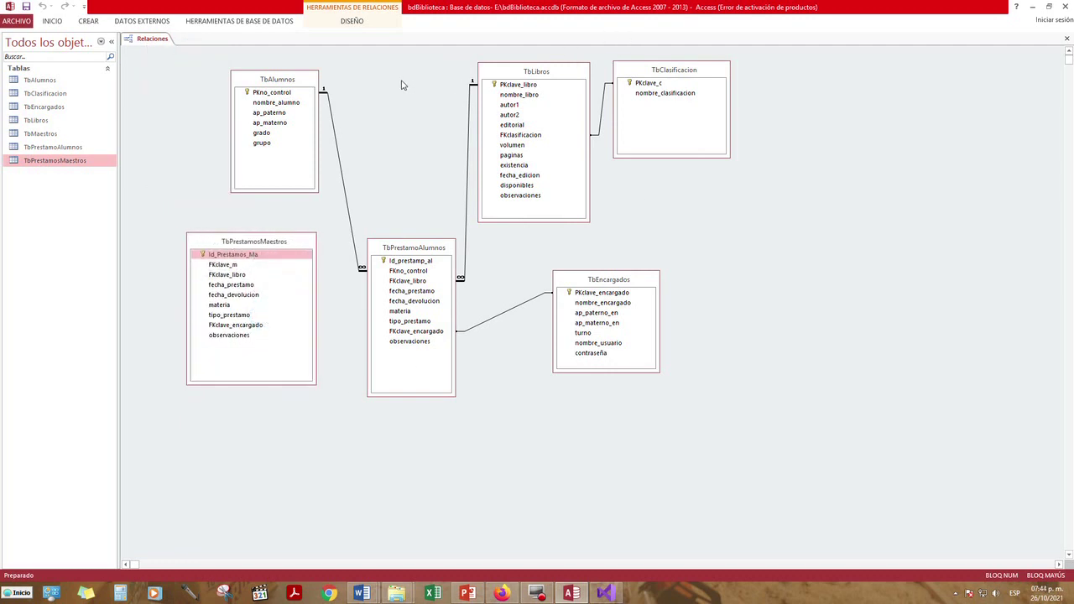
# Add the table TbMaestros to the relationships diagram and place its box above TbPrestamosMaestros, beside TbAlumnos
pyautogui.click(50, 134)
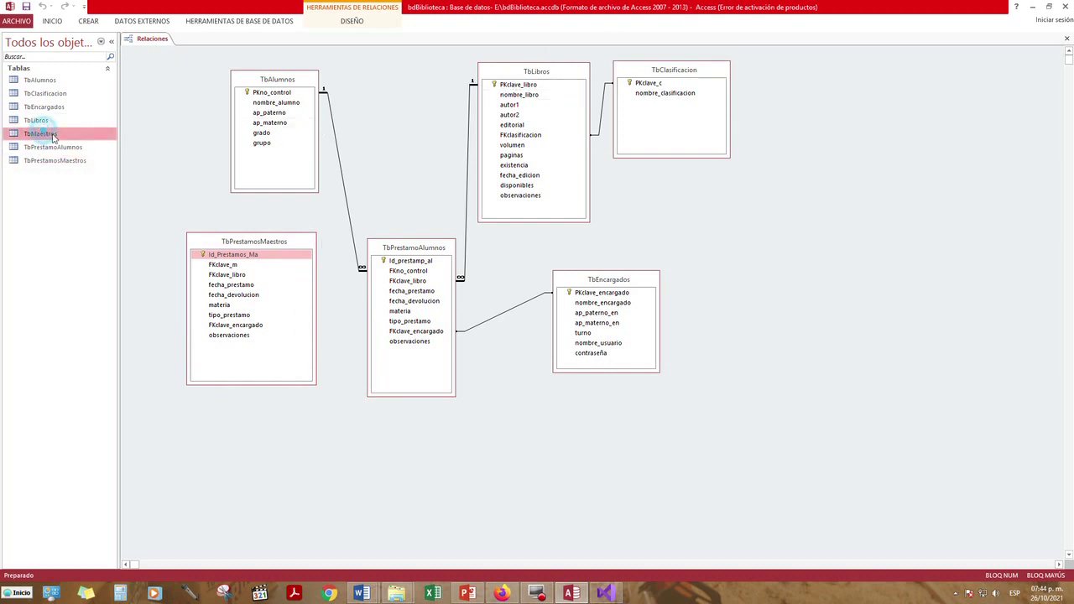
pyautogui.rightClick(790, 268)
pyautogui.click(824, 272)
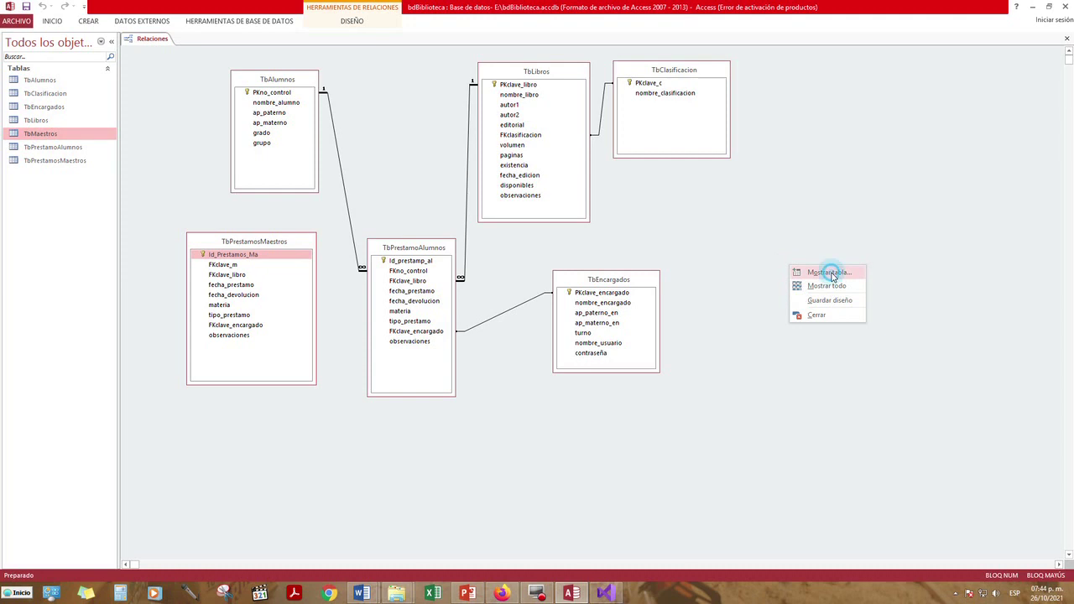
pyautogui.click(486, 205)
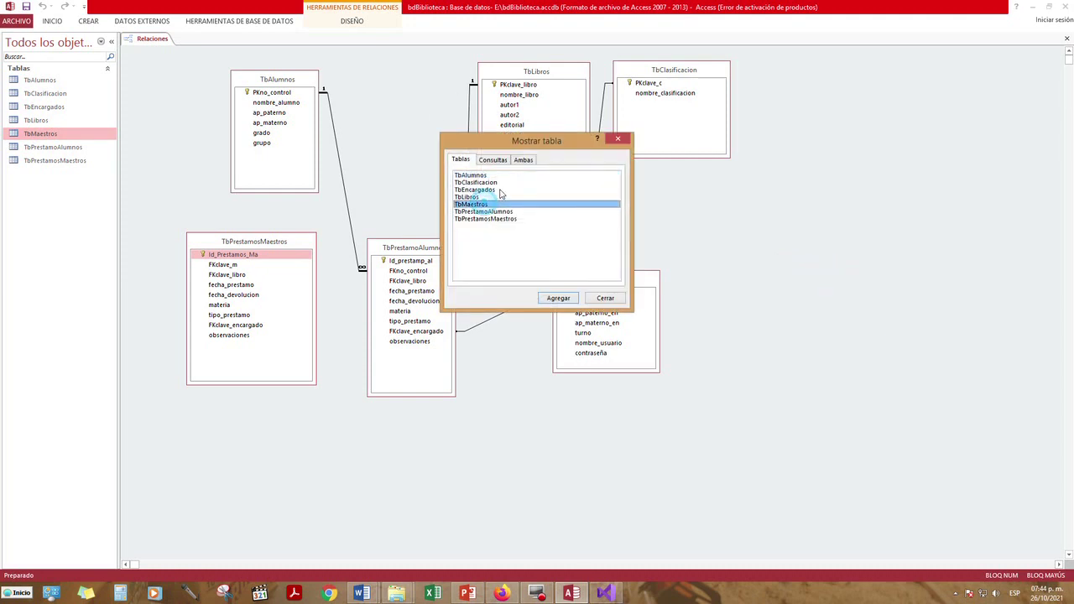
pyautogui.click(558, 298)
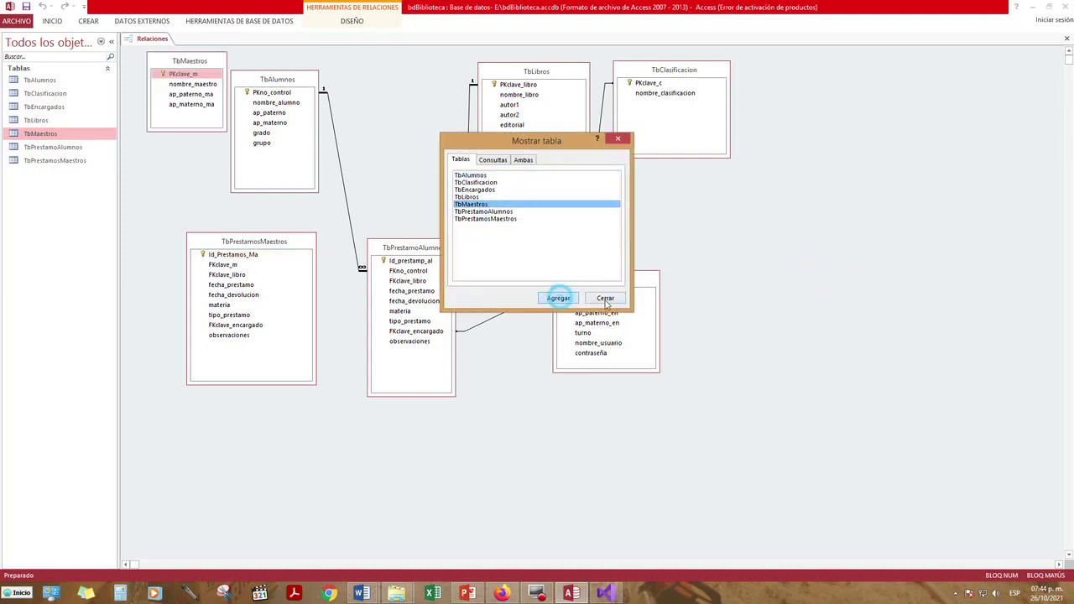
pyautogui.click(618, 138)
pyautogui.moveTo(174, 61); pyautogui.dragTo(160, 150)
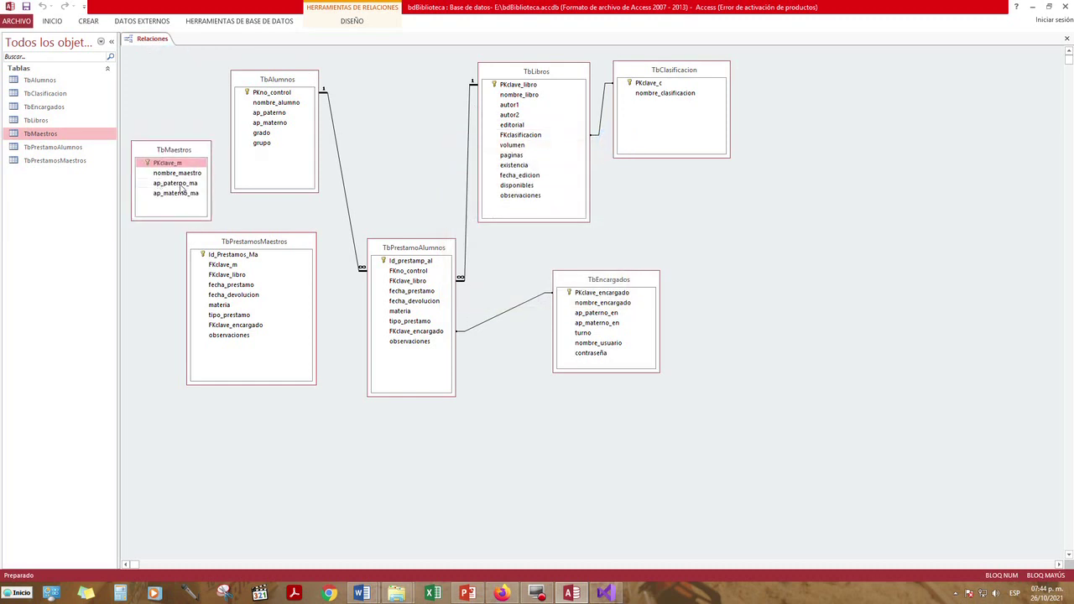
# Relate PKclave_m of TbMaestros to FKclave_m of TbPrestamosMaestros, enforcing referential integrity
pyautogui.moveTo(176, 168); pyautogui.dragTo(235, 266)
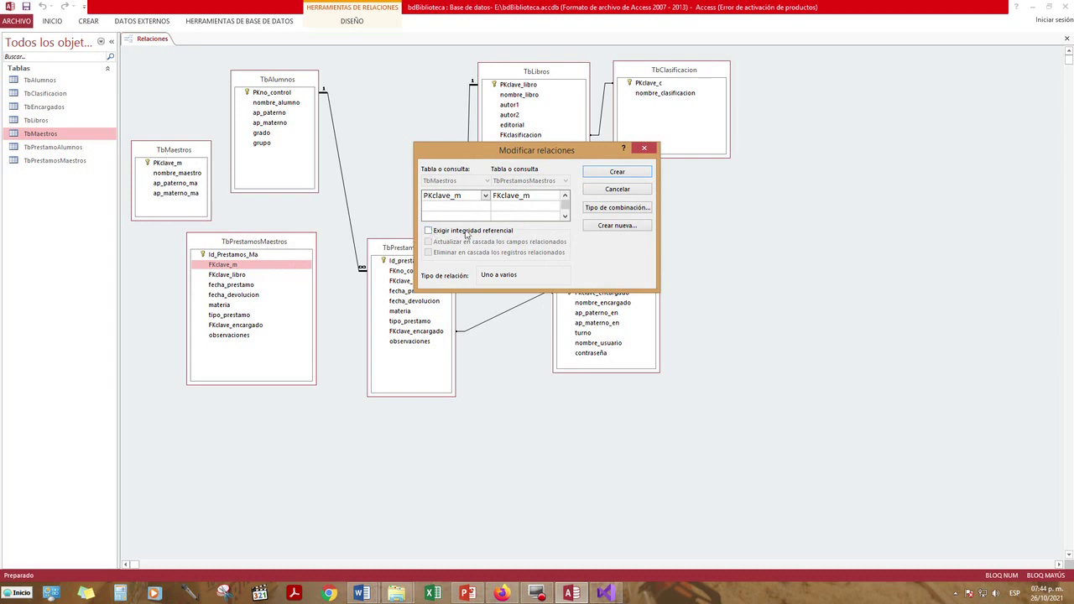
pyautogui.click(428, 230)
pyautogui.click(612, 172)
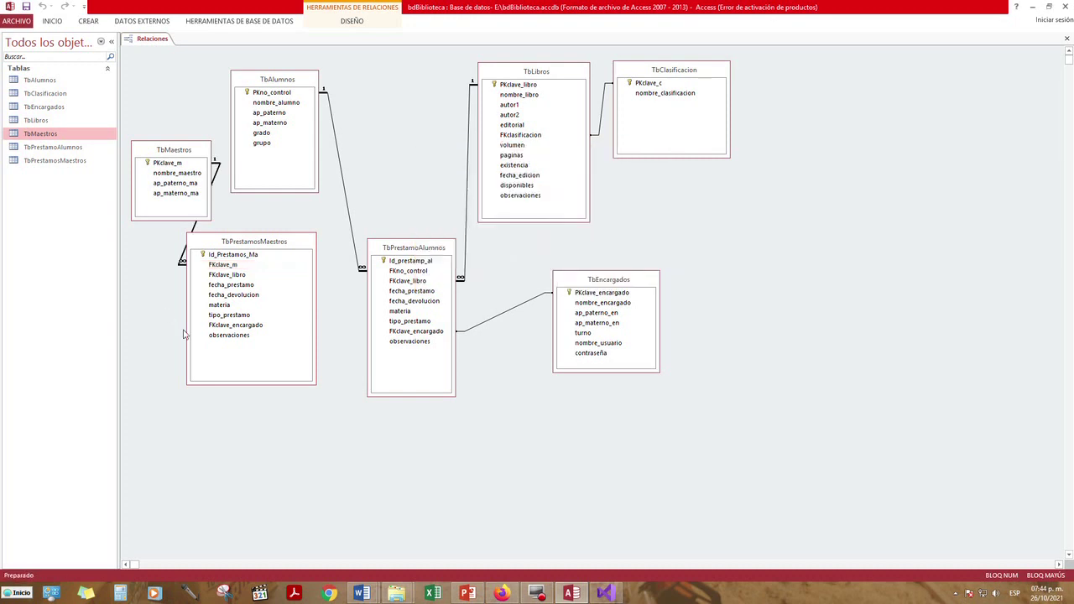
# Move TbPrestamosMaestros lower in the diagram and align TbMaestros with the upper edge of TbAlumnos
pyautogui.moveTo(293, 244); pyautogui.dragTo(327, 309)
pyautogui.click(270, 338)
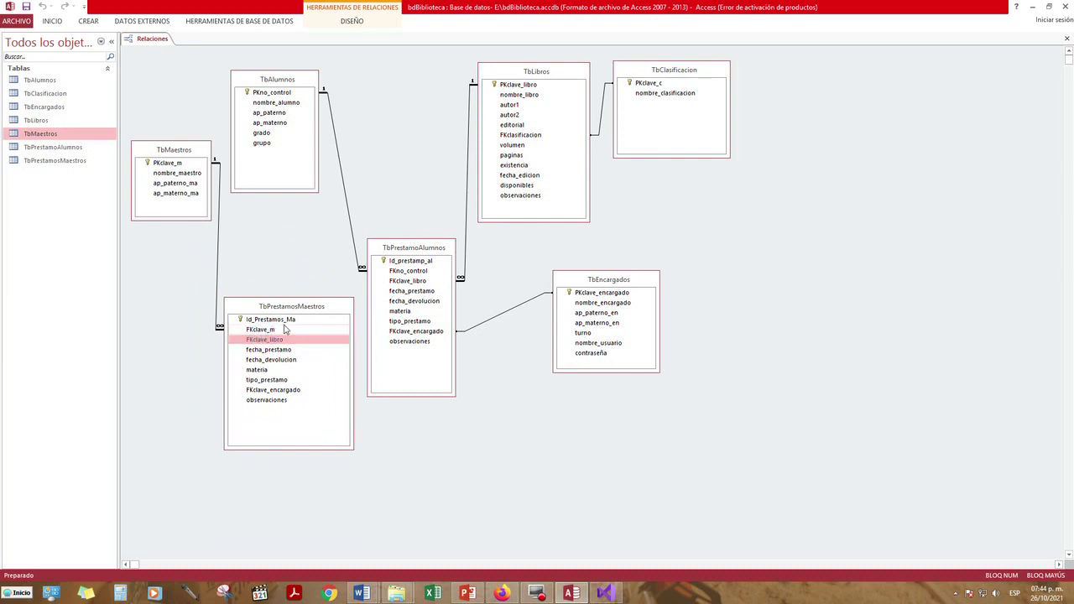
pyautogui.moveTo(177, 151); pyautogui.dragTo(172, 80)
pyautogui.moveTo(307, 312); pyautogui.dragTo(285, 307)
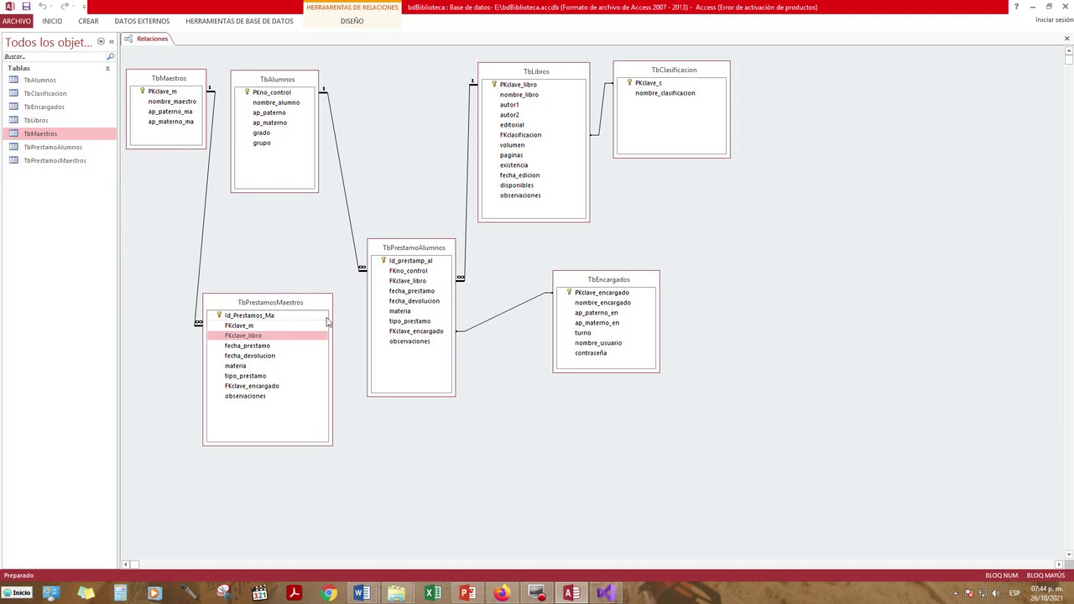
# Move TbPrestamoAlumnos up beside TbAlumnos and shift TbClasificacion and TbLibros farther right to space out the diagram's upper row
pyautogui.moveTo(428, 250); pyautogui.dragTo(414, 71)
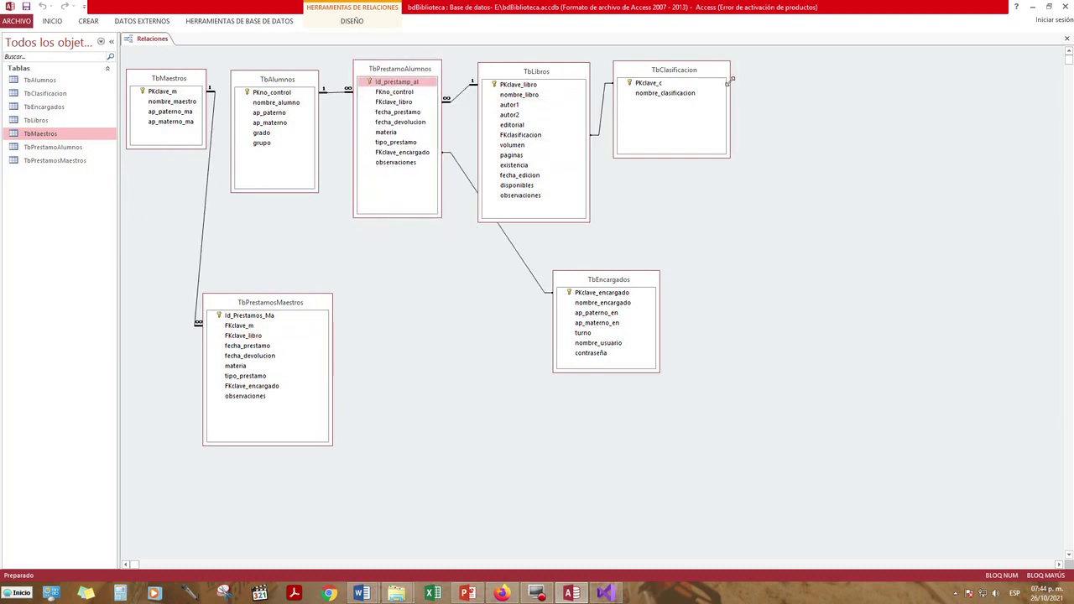
pyautogui.moveTo(709, 72); pyautogui.dragTo(887, 76)
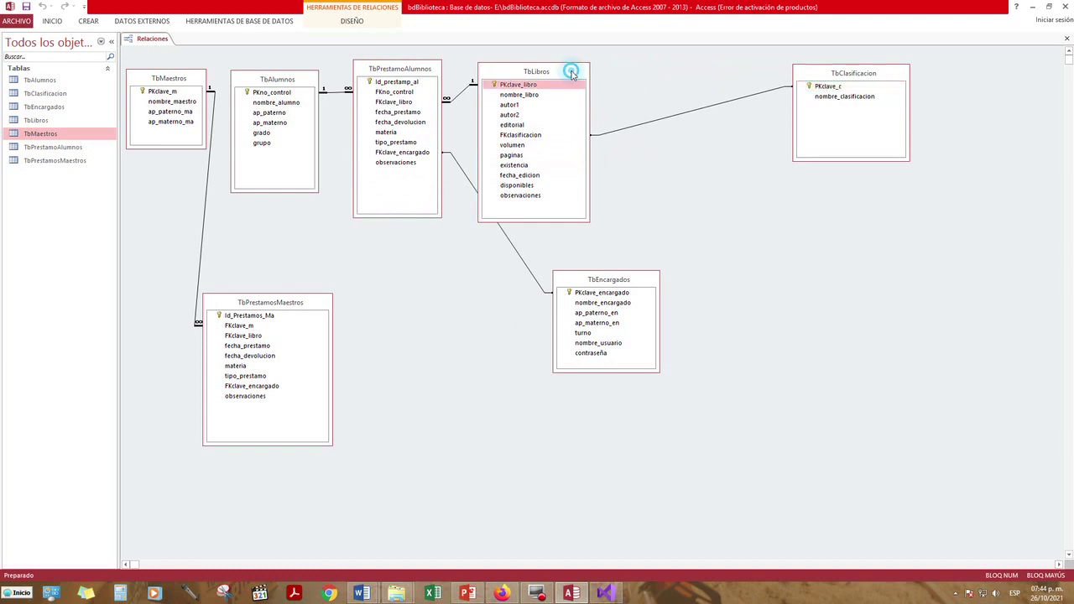
pyautogui.moveTo(571, 71); pyautogui.dragTo(652, 79)
# Relate PKclave_libro of TbLibros to FKclave_libro of TbPrestamosMaestros, enforcing referential integrity
pyautogui.click(611, 93)
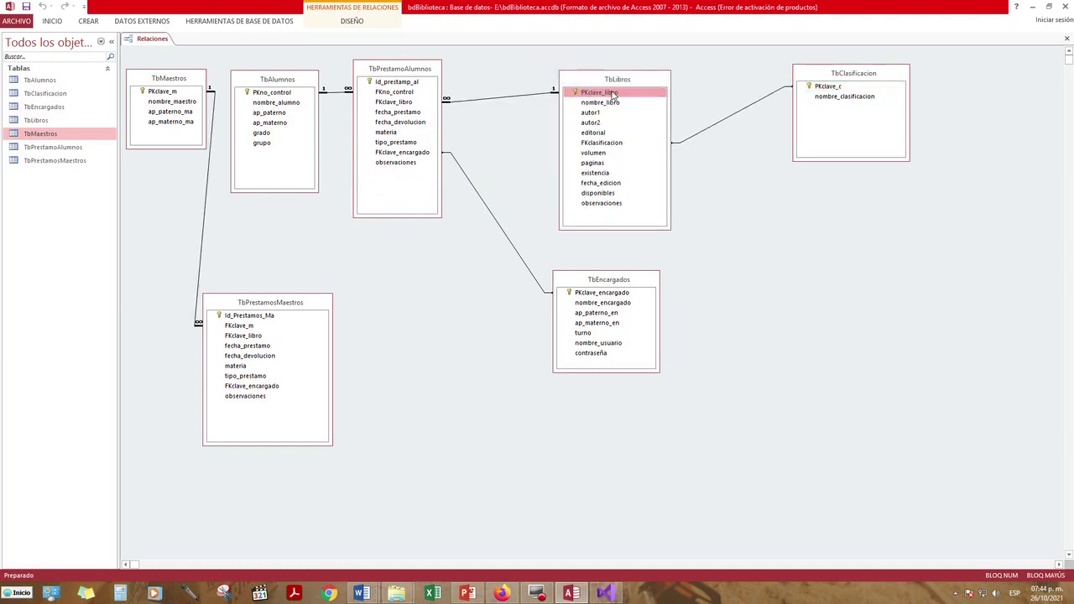
pyautogui.moveTo(600, 94); pyautogui.dragTo(243, 338)
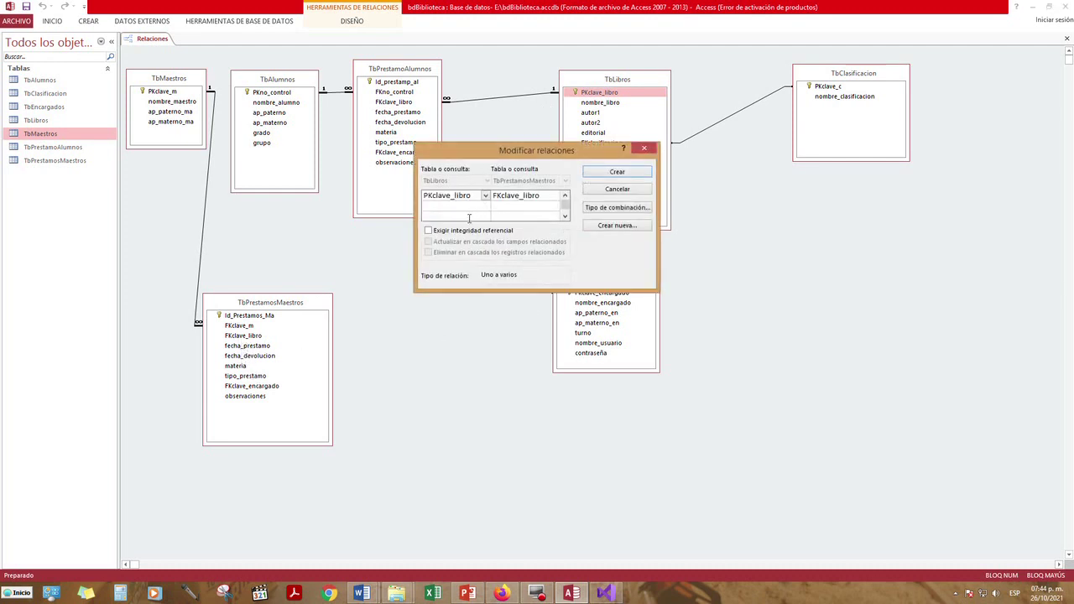
pyautogui.click(429, 231)
pyautogui.click(621, 173)
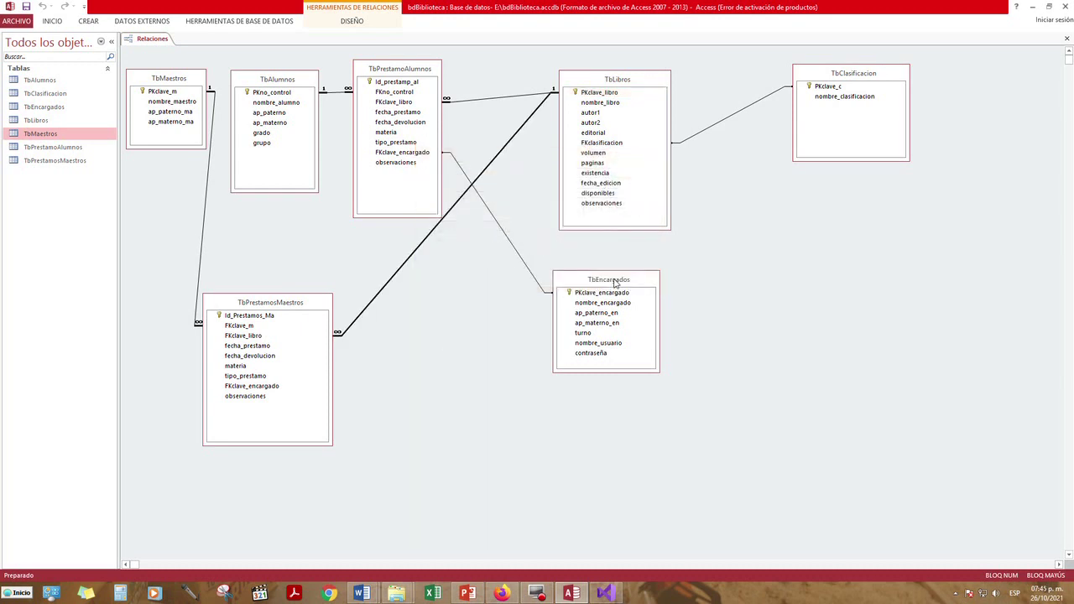
# Relate PKclave_encargado of TbEncargados to FKclave_encargado of TbPrestamosMaestros without enforcing referential integrity
pyautogui.moveTo(579, 293); pyautogui.dragTo(271, 392)
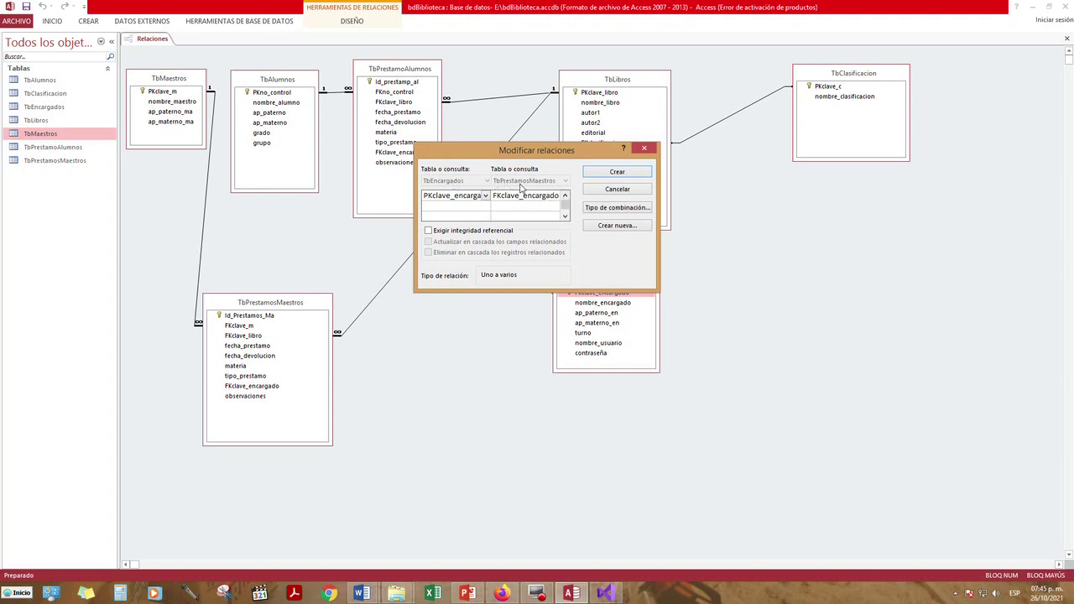
pyautogui.click(611, 175)
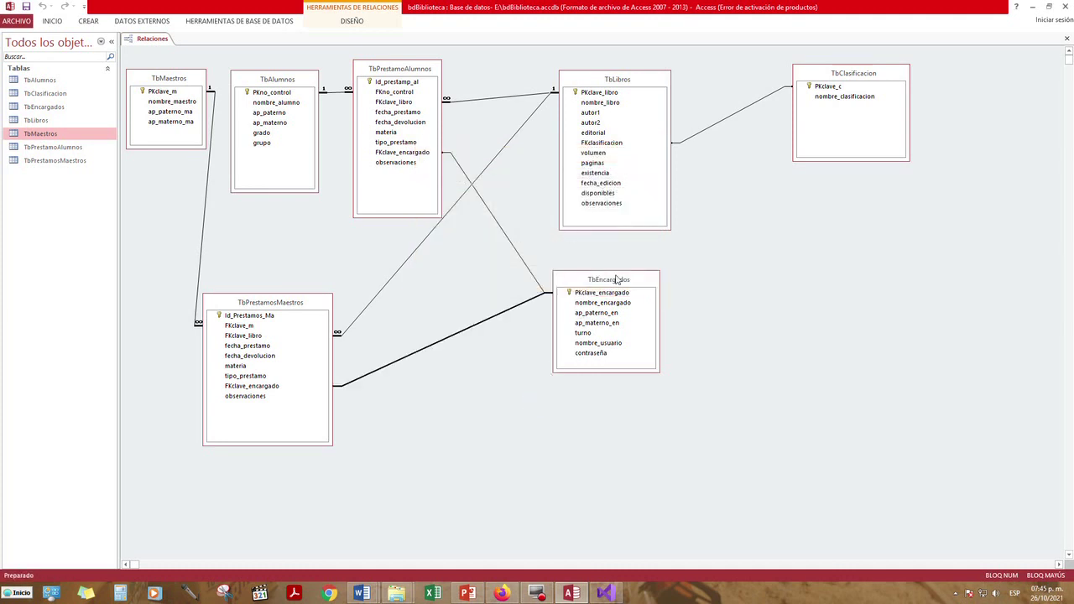
# Nudge TbPrestamoAlumnos and TbAlumnos slightly upward in the diagram and save the relationships layout
pyautogui.moveTo(394, 72); pyautogui.dragTo(395, 69)
pyautogui.moveTo(284, 80); pyautogui.dragTo(286, 73)
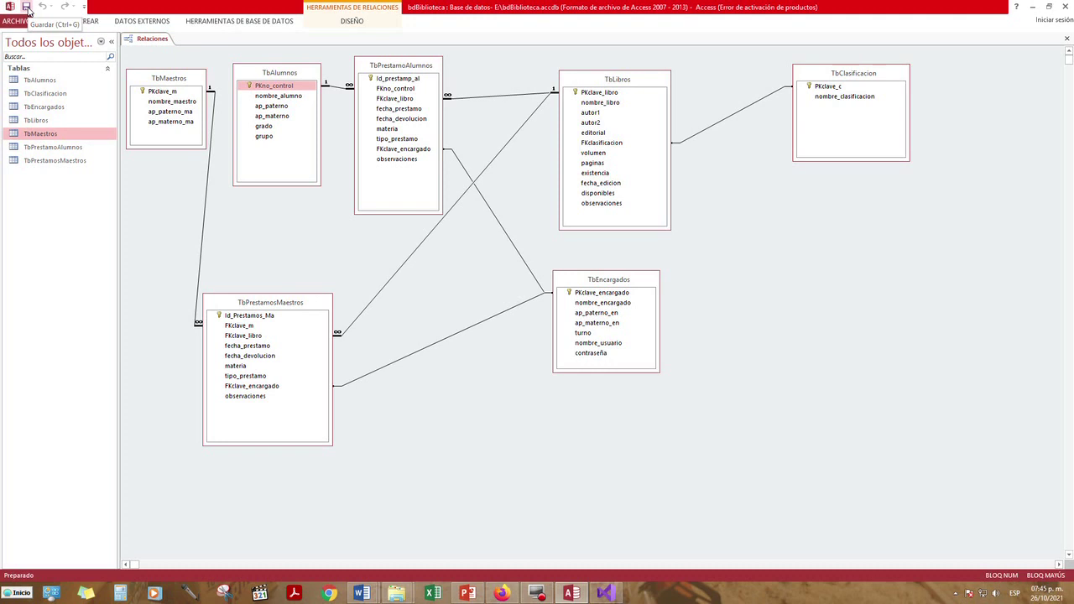
pyautogui.click(28, 9)
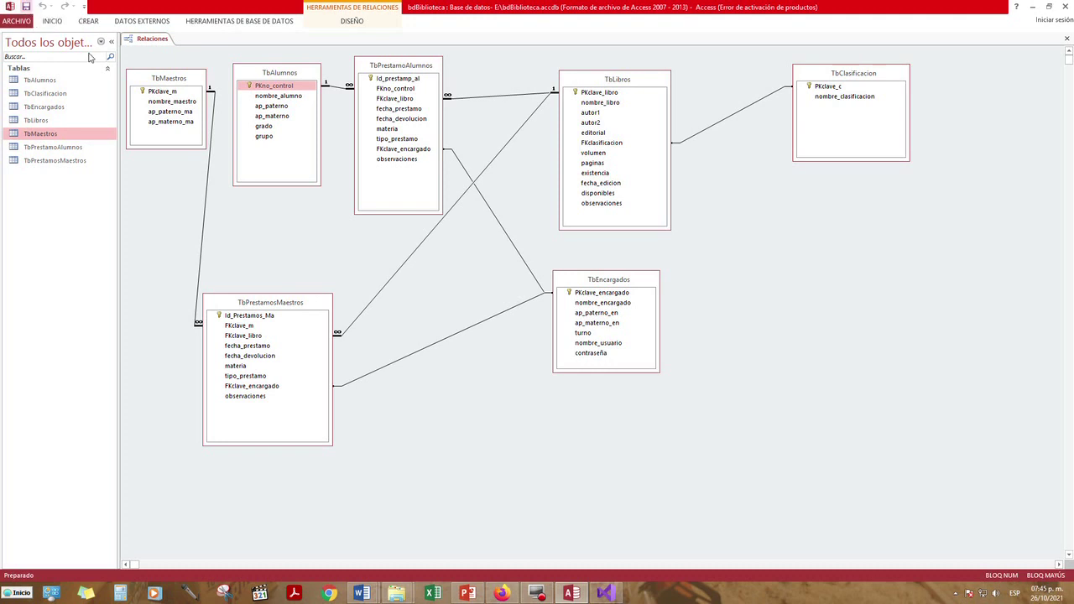